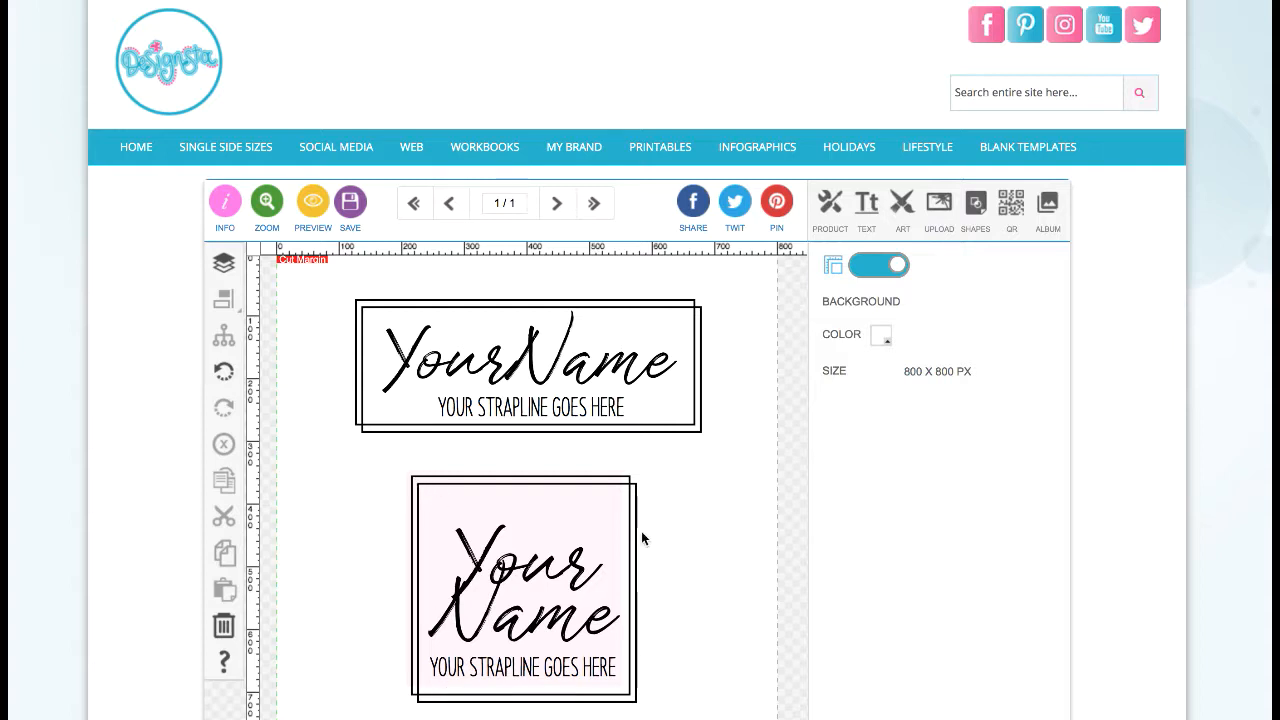
Step: Group the elements of each logo, shrinking the wide logo to about 251 px and the square logo to about 167 px wide
{"action": "scroll", "coordinate": [678, 500], "scroll_direction": "down", "scroll_amount": 1}
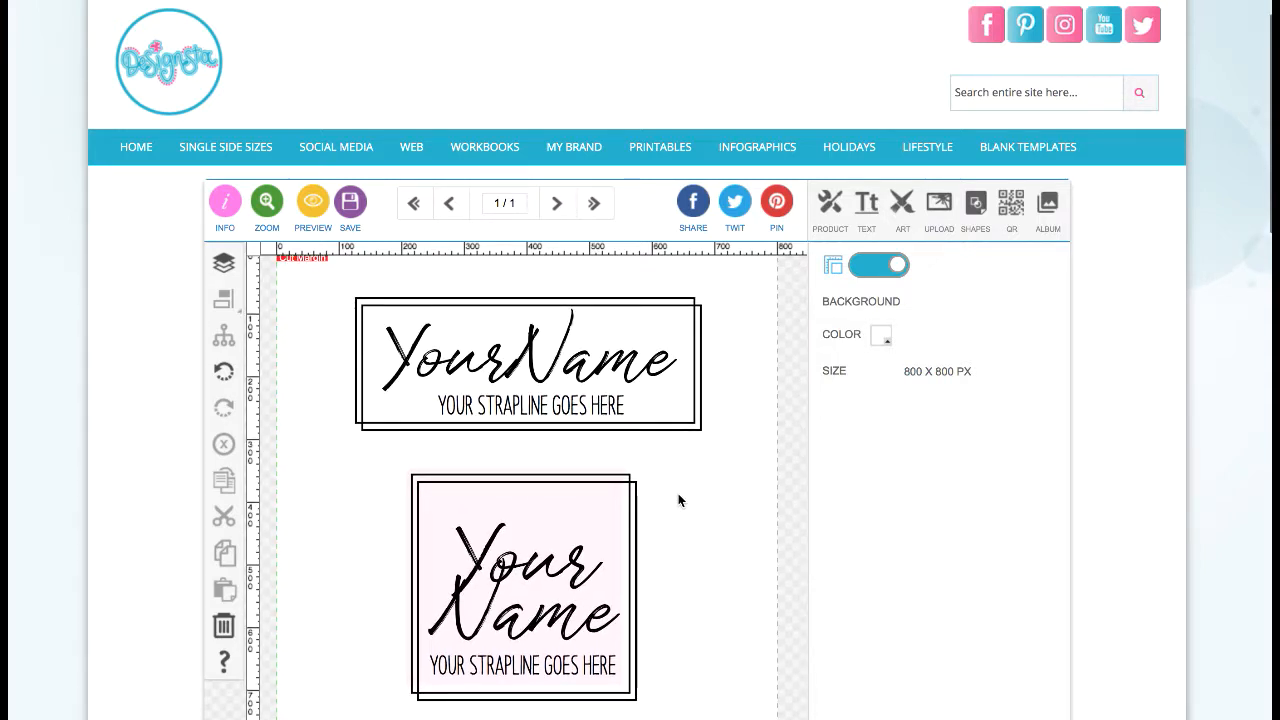
{"action": "left_click", "coordinate": [724, 450]}
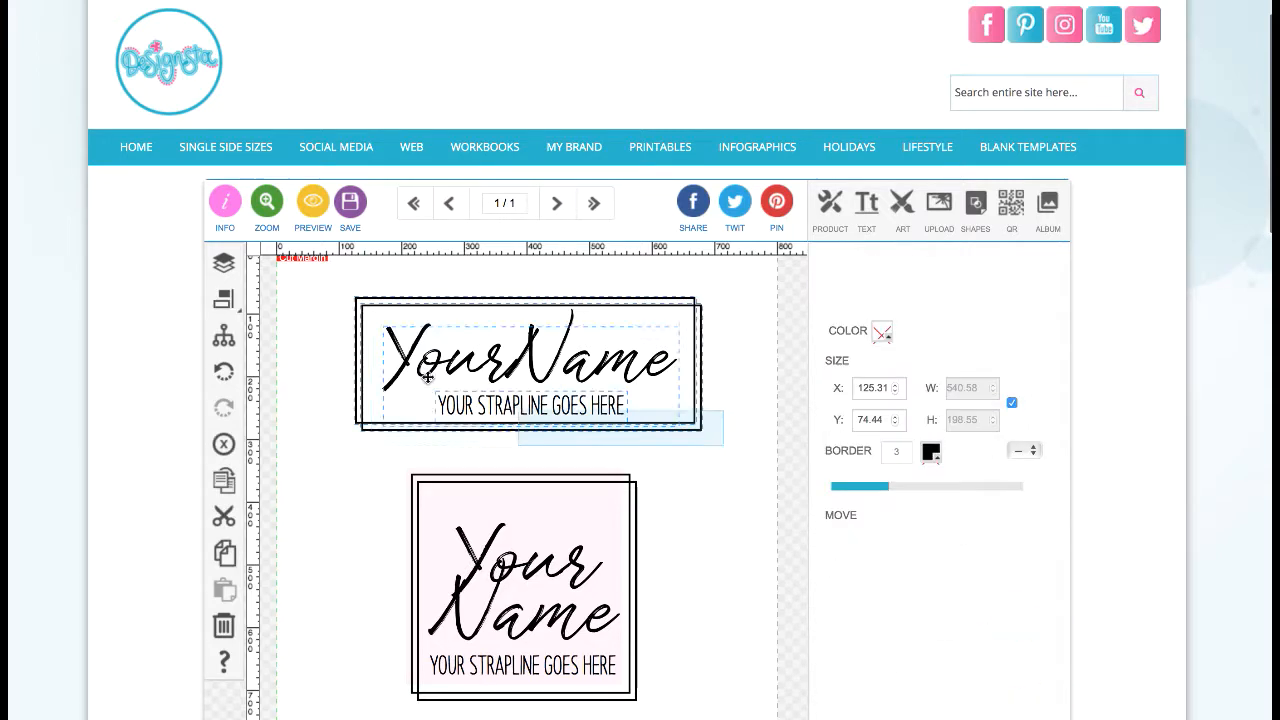
{"action": "left_click", "coordinate": [213, 333]}
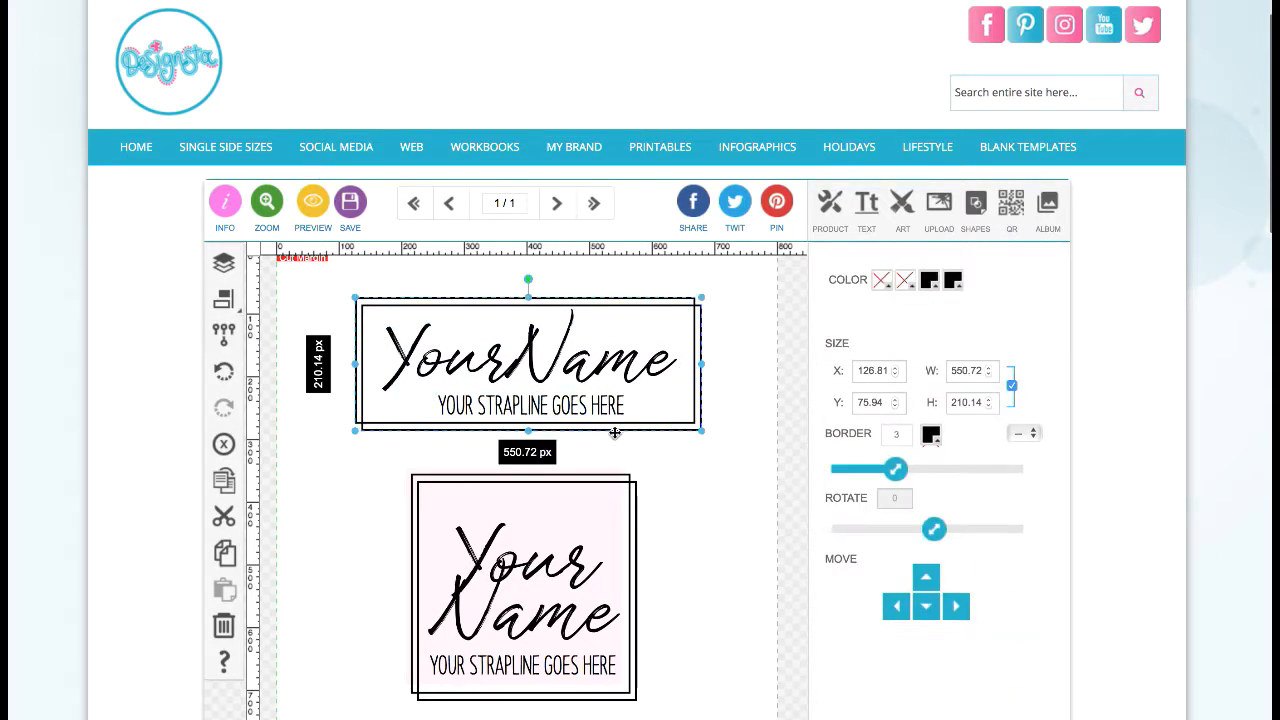
{"action": "left_click_drag", "start_coordinate": [702, 430], "coordinate": [412, 308]}
{"action": "left_click", "coordinate": [391, 451]}
{"action": "left_click_drag", "start_coordinate": [584, 608], "coordinate": [668, 702]}
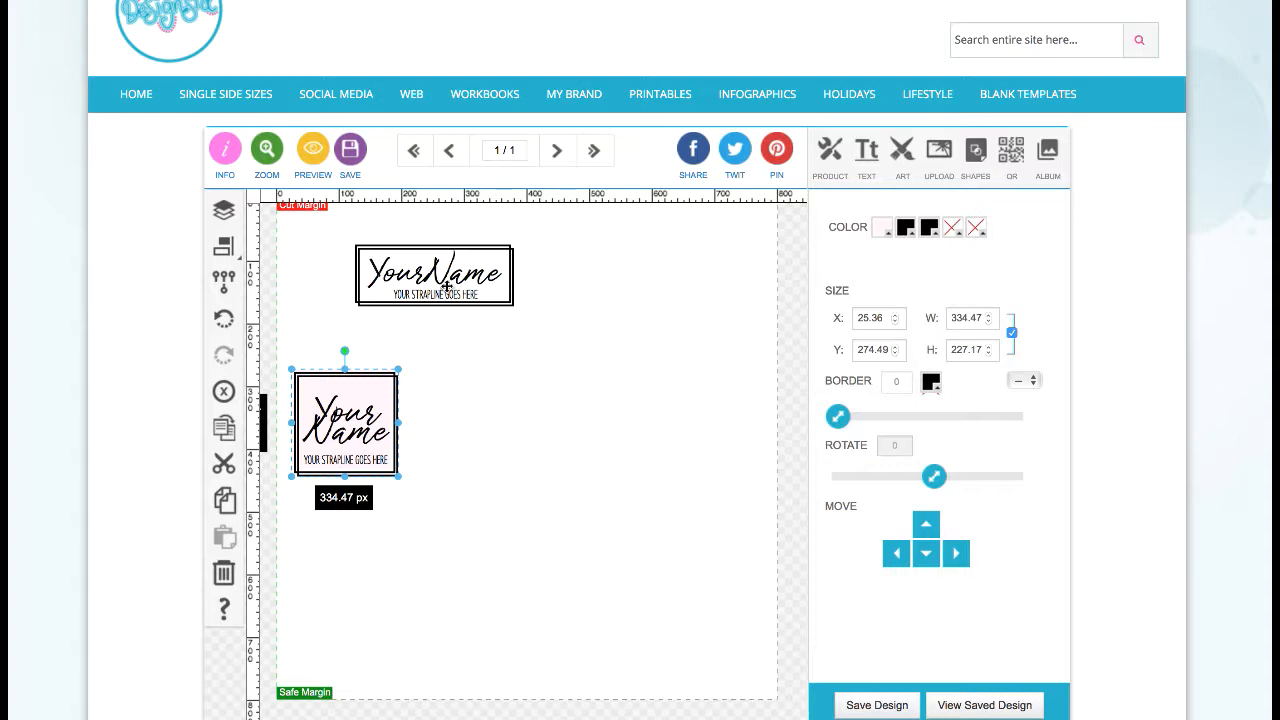
Step: Move the wide logo to the canvas's left edge above the square logo and nudge the square logo slightly upward
{"action": "left_click_drag", "start_coordinate": [447, 285], "coordinate": [384, 280]}
{"action": "left_click", "coordinate": [407, 354]}
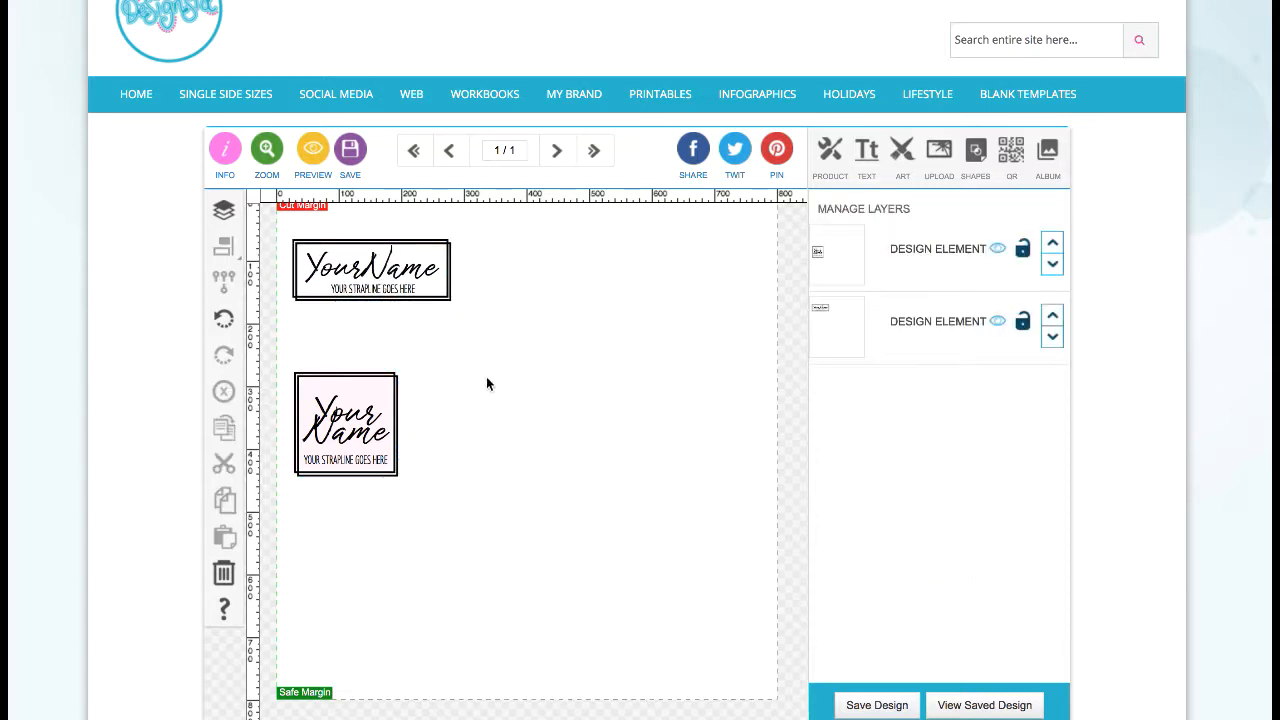
{"action": "left_click", "coordinate": [384, 401]}
{"action": "left_click_drag", "start_coordinate": [384, 401], "coordinate": [384, 396]}
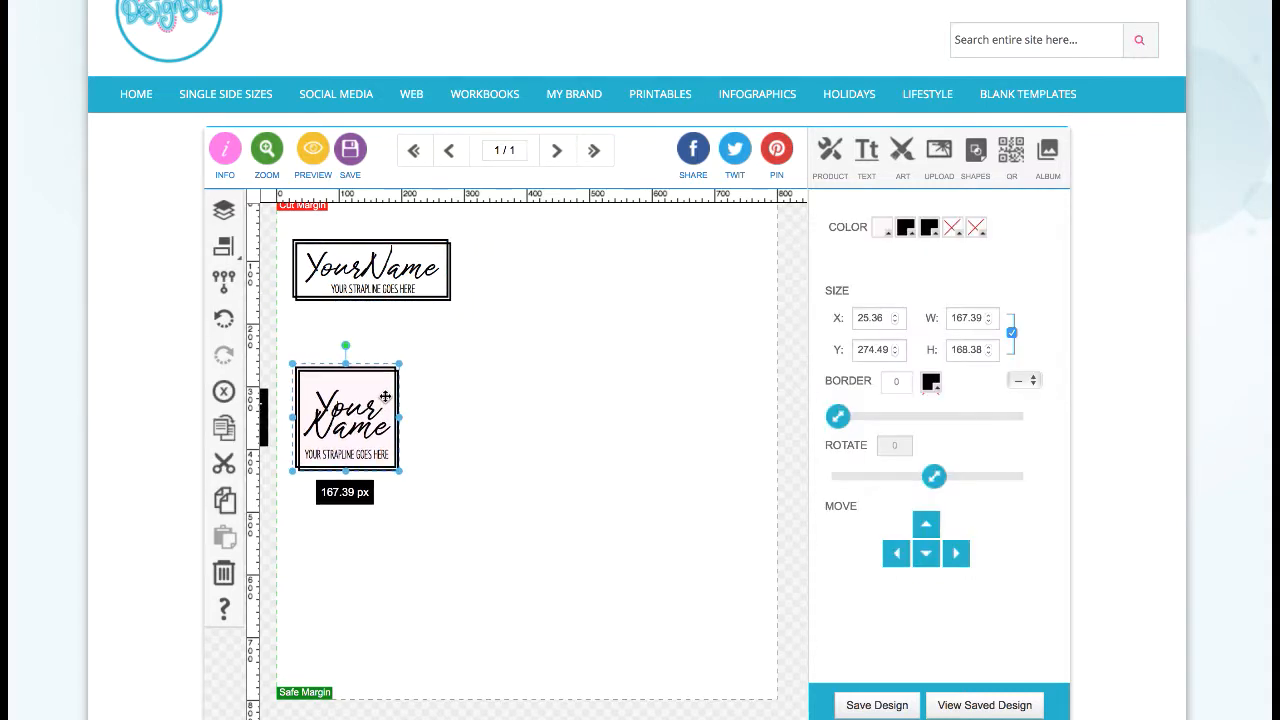
{"action": "left_click", "coordinate": [459, 400]}
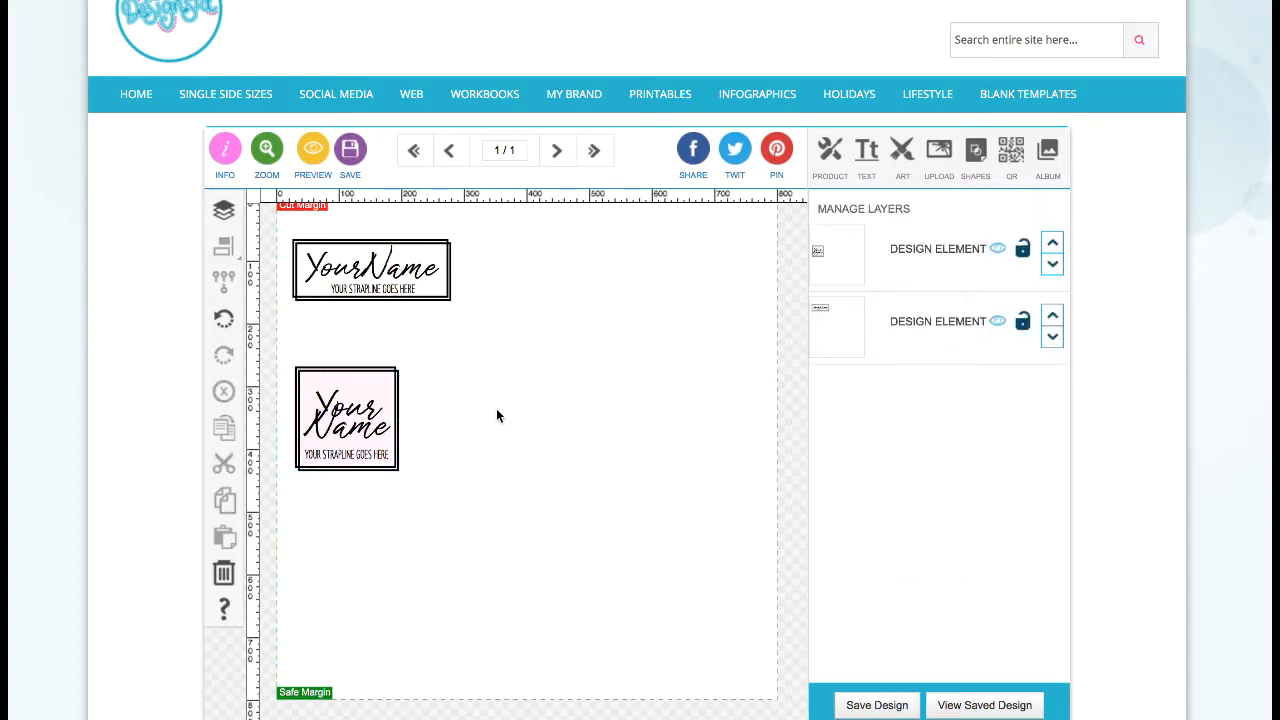
{"action": "scroll", "coordinate": [651, 429], "scroll_direction": "down", "scroll_amount": 1}
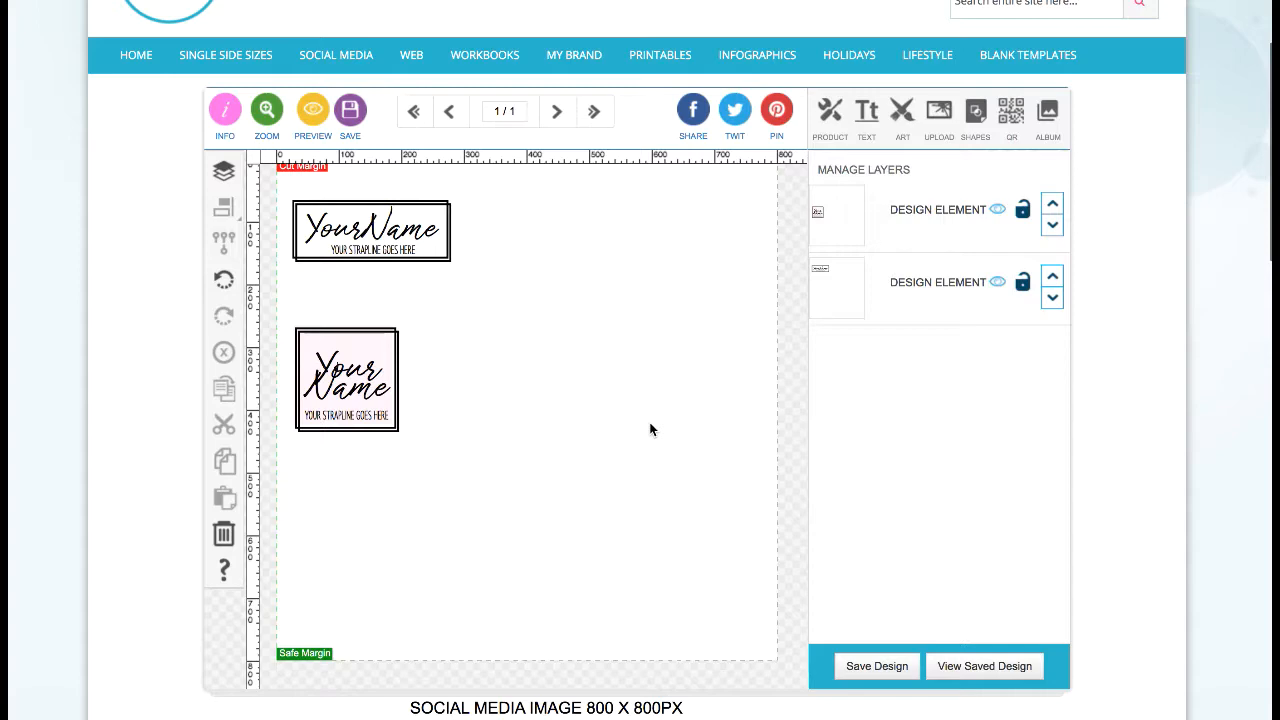
{"action": "scroll", "coordinate": [650, 429], "scroll_direction": "up", "scroll_amount": 1}
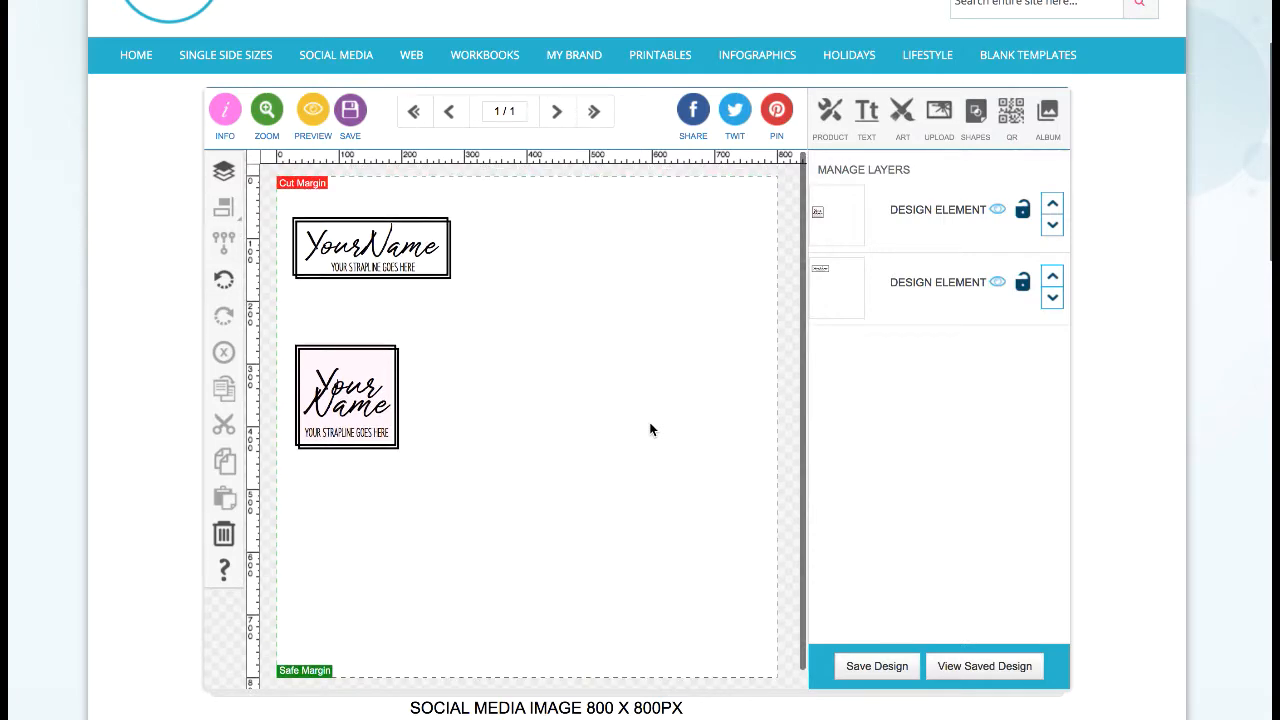
{"action": "scroll", "coordinate": [677, 426], "scroll_direction": "up", "scroll_amount": 1}
{"action": "scroll", "coordinate": [677, 426], "scroll_direction": "down", "scroll_amount": 1}
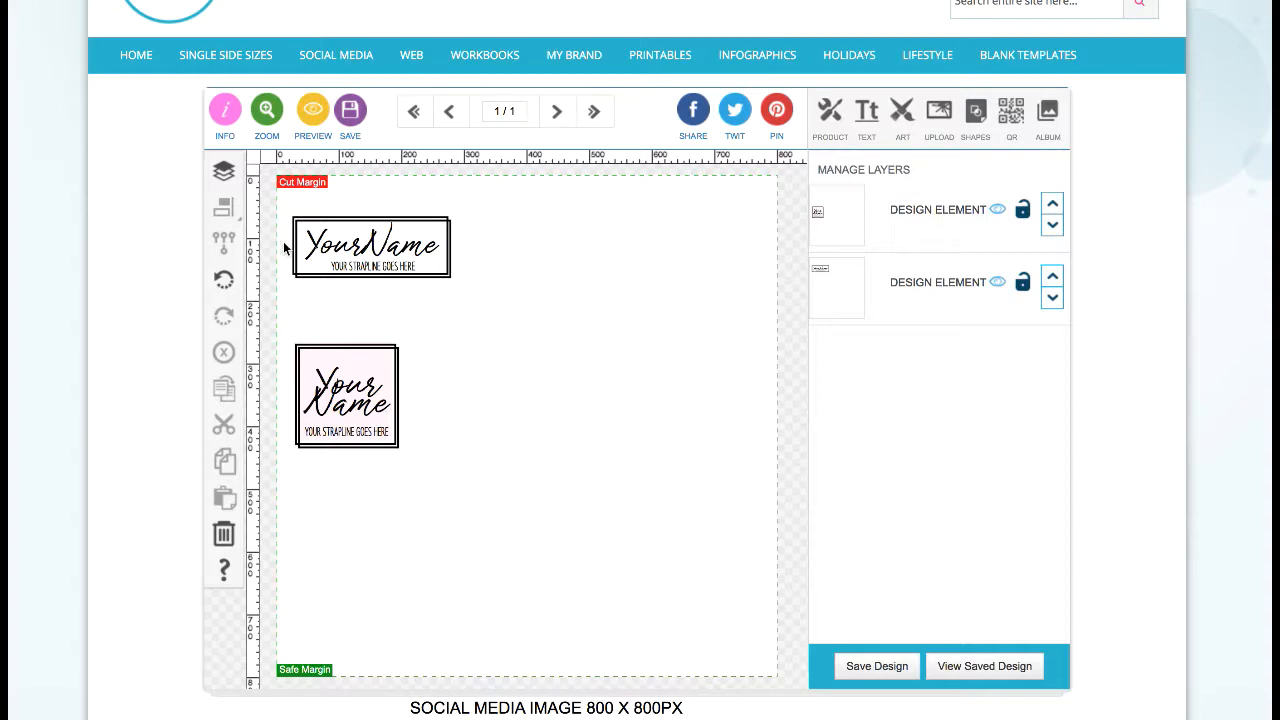
{"action": "scroll", "coordinate": [505, 463], "scroll_direction": "up", "scroll_amount": 1}
{"action": "scroll", "coordinate": [505, 463], "scroll_direction": "down", "scroll_amount": 1}
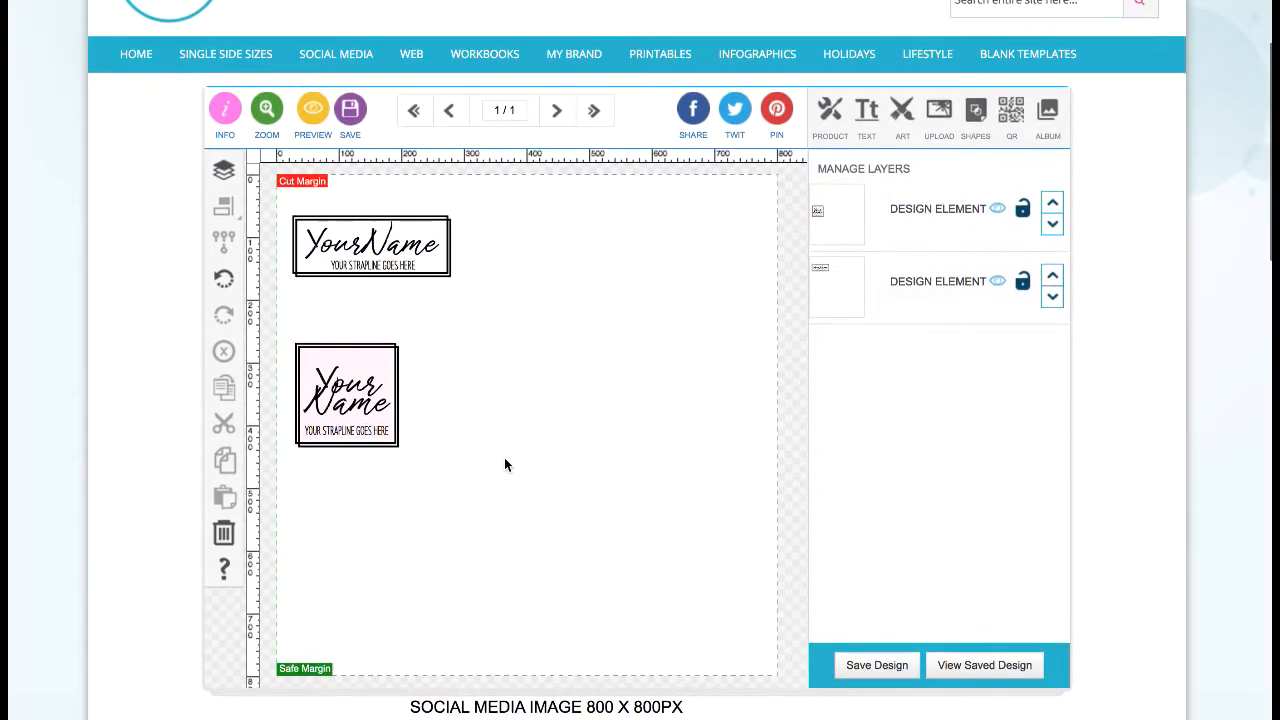
{"action": "mouse_move", "coordinate": [363, 66]}
{"action": "scroll", "coordinate": [550, 340], "scroll_direction": "down", "scroll_amount": 1}
{"action": "scroll", "coordinate": [550, 337], "scroll_direction": "down", "scroll_amount": 1}
{"action": "scroll", "coordinate": [550, 326], "scroll_direction": "up", "scroll_amount": 2}
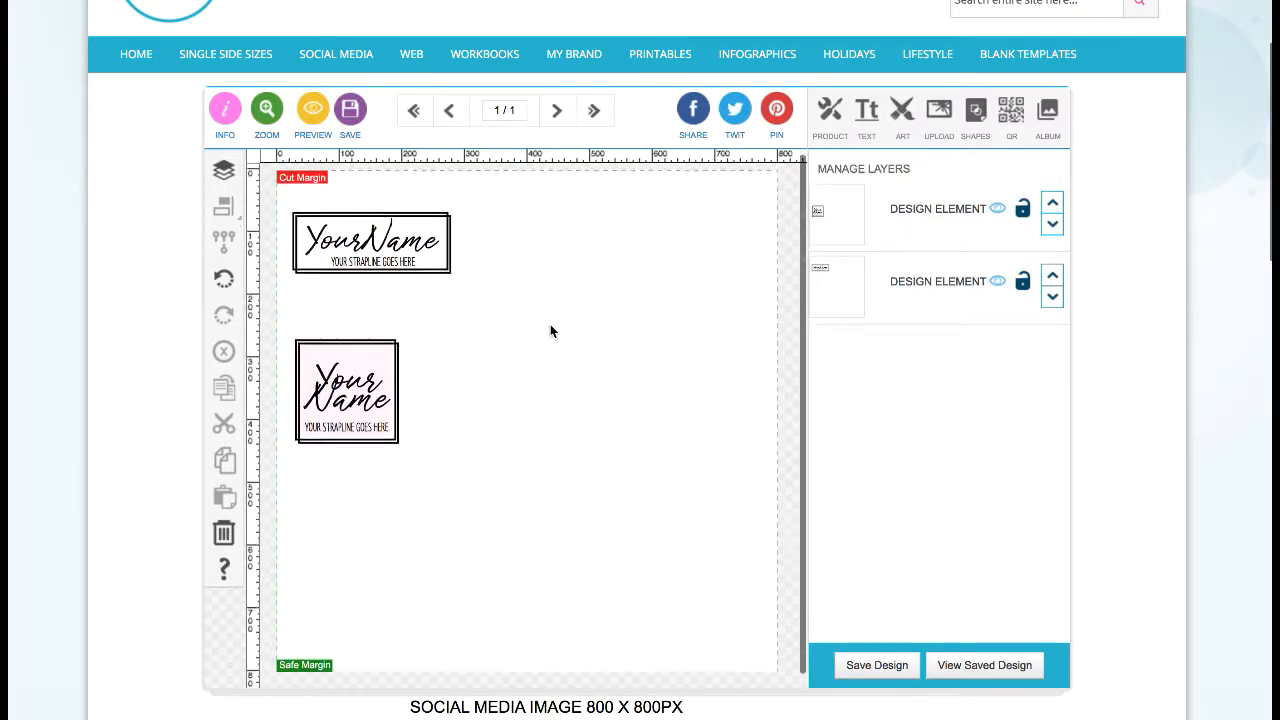
Step: Ungroup the wide logo into its separate text and frame elements
{"action": "left_click", "coordinate": [365, 250]}
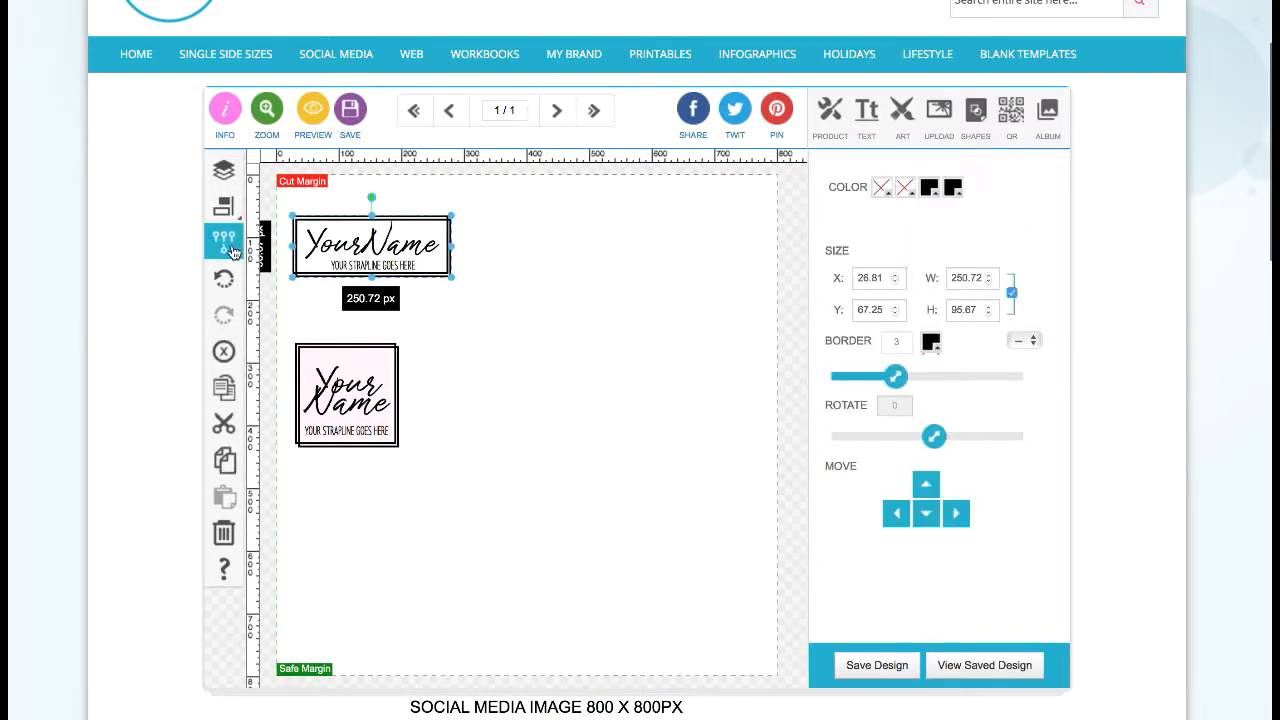
{"action": "left_click", "coordinate": [533, 280]}
Step: Examine the fonts used for the name and the strapline in the wide logo
{"action": "left_click", "coordinate": [410, 246]}
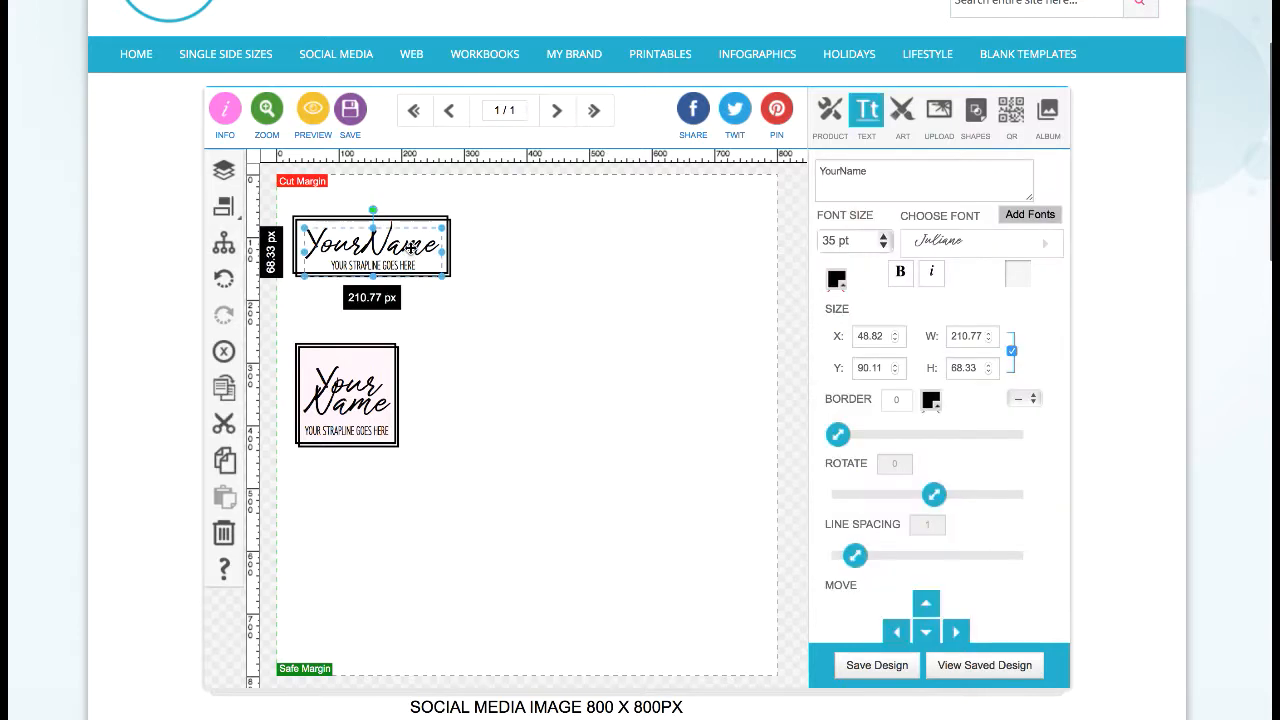
{"action": "left_click", "coordinate": [381, 266]}
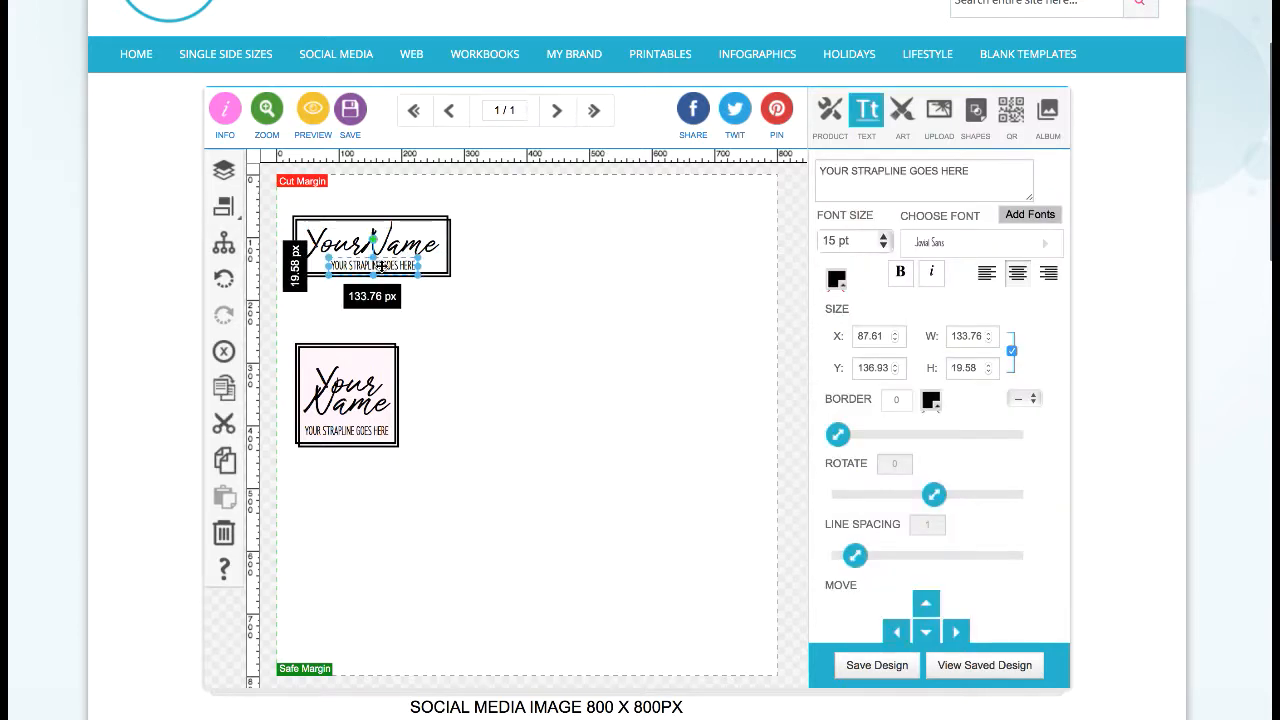
{"action": "left_click", "coordinate": [397, 310]}
{"action": "left_click", "coordinate": [394, 248]}
{"action": "left_click", "coordinate": [383, 266]}
{"action": "left_click", "coordinate": [415, 250]}
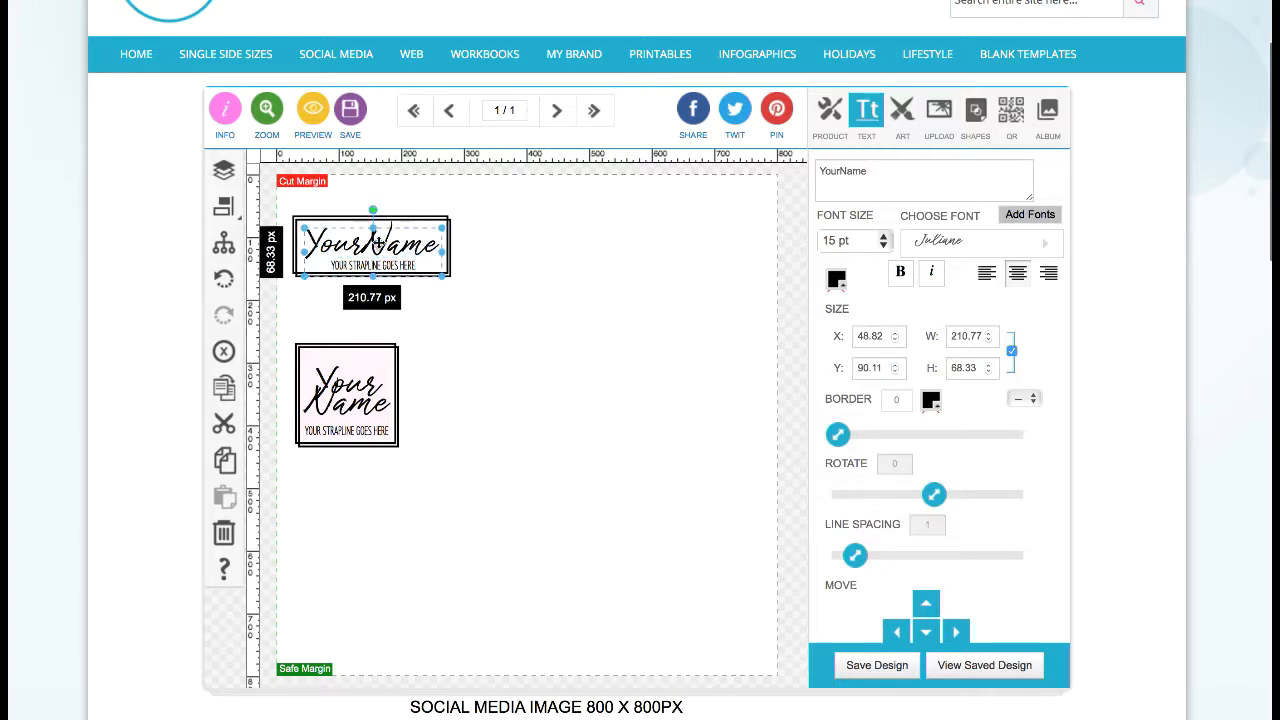
{"action": "left_click", "coordinate": [387, 264]}
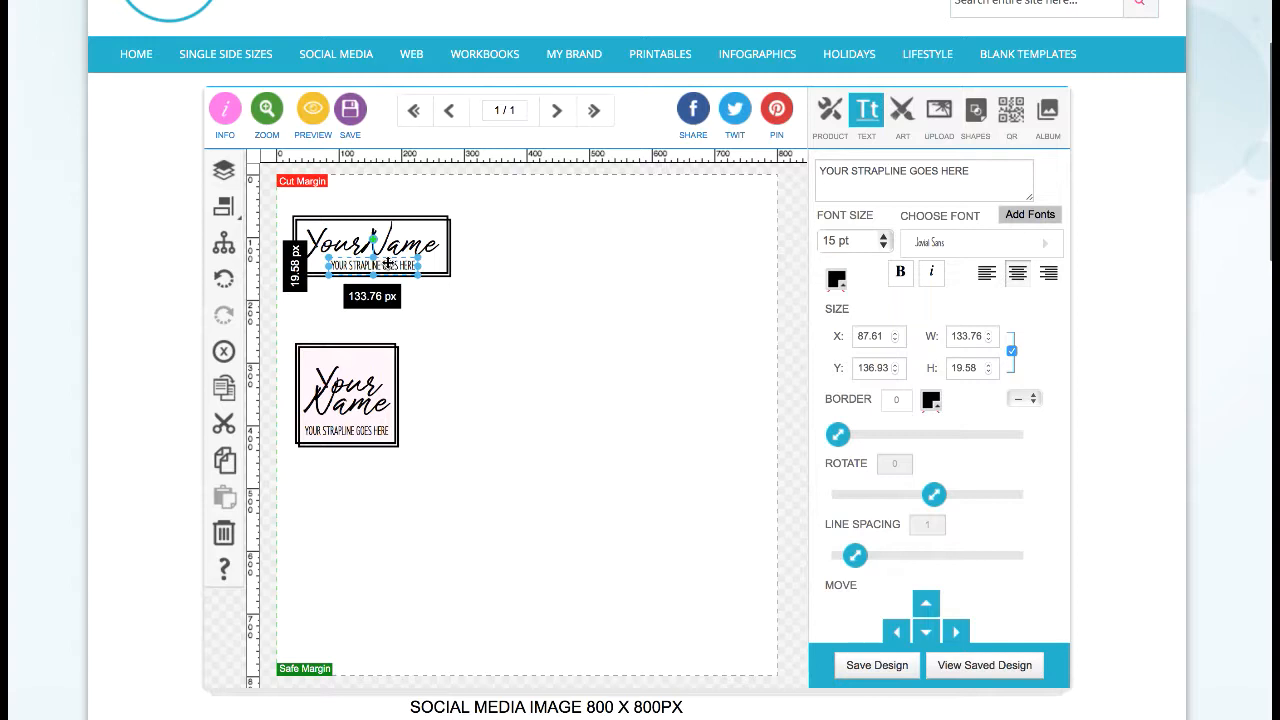
{"action": "left_click", "coordinate": [523, 278]}
{"action": "left_click", "coordinate": [410, 250]}
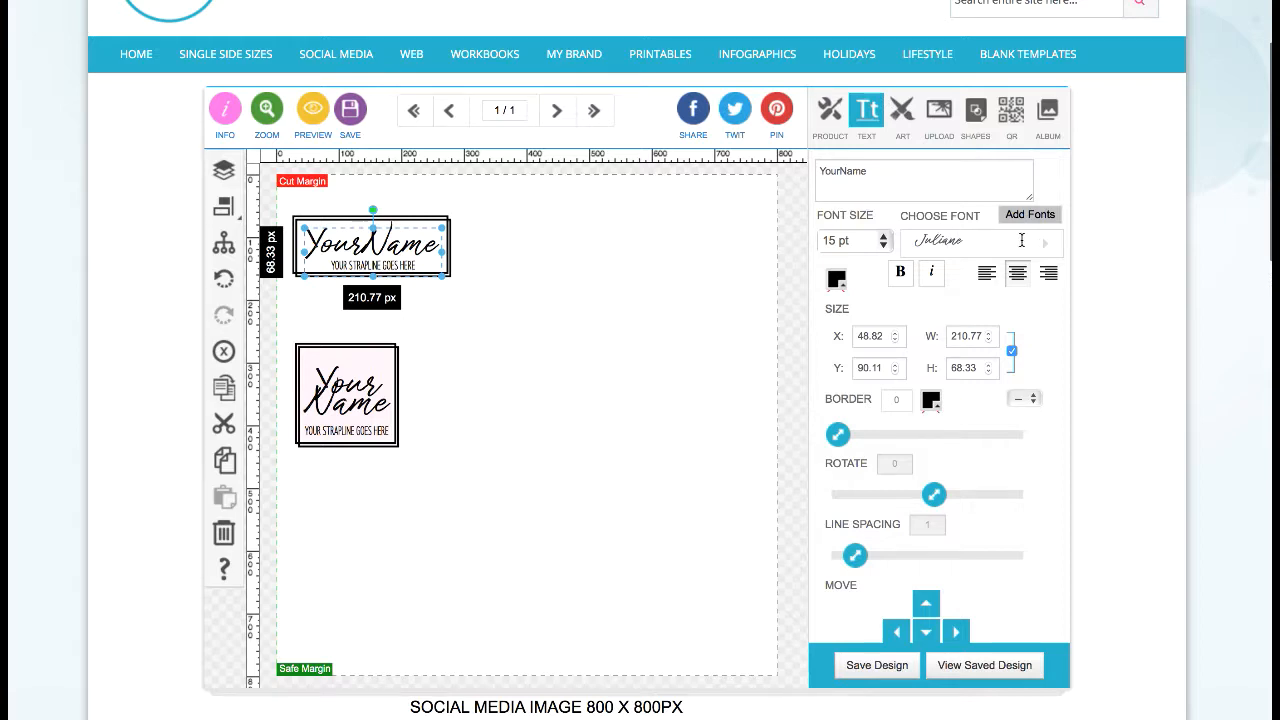
{"action": "left_click", "coordinate": [669, 248]}
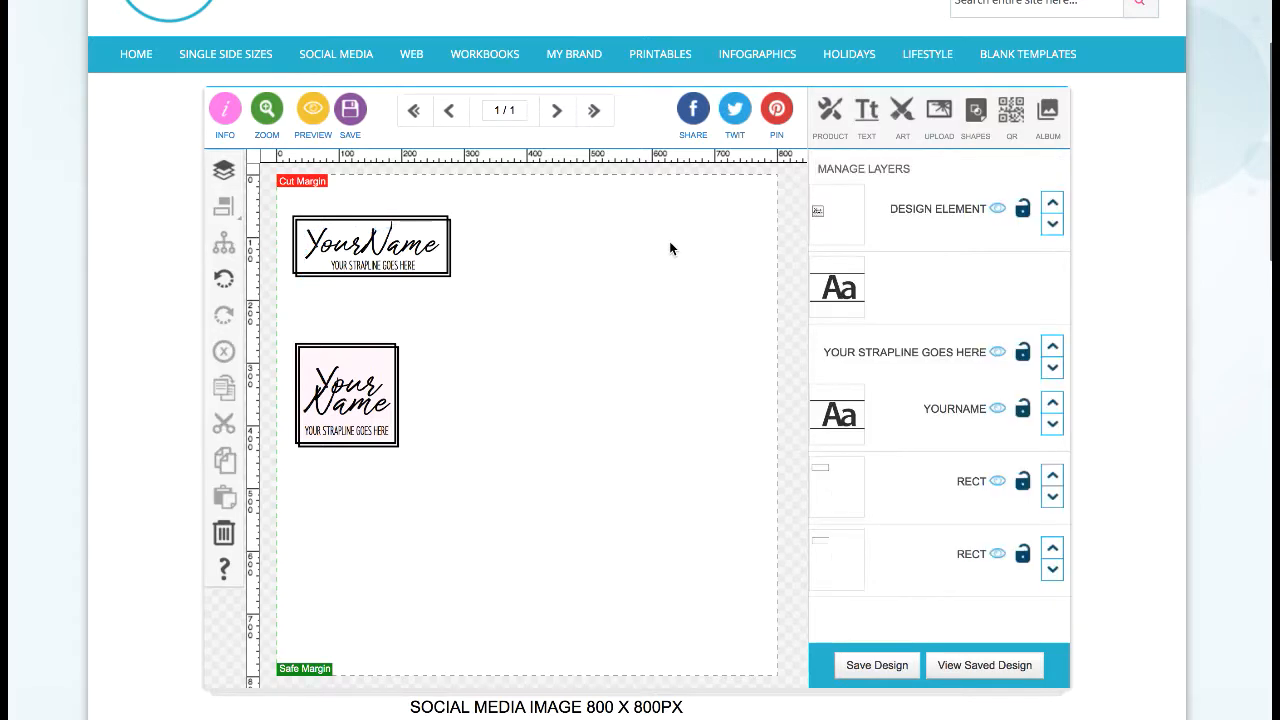
Step: Add the text "YourName", scale it to about 298 px wide and place it to the right of the two logos
{"action": "left_click", "coordinate": [829, 115]}
{"action": "left_click", "coordinate": [866, 115]}
{"action": "left_click", "coordinate": [863, 182]}
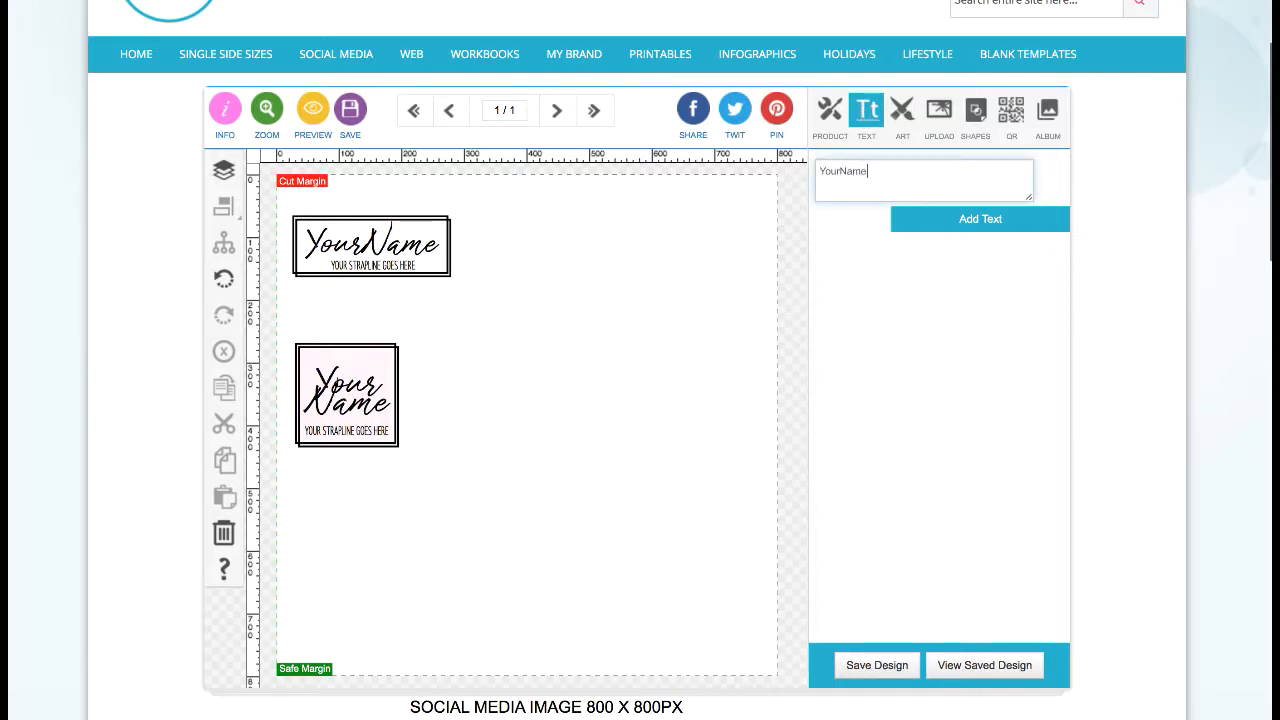
{"action": "left_click", "coordinate": [990, 226]}
{"action": "left_click_drag", "start_coordinate": [563, 416], "coordinate": [693, 357]}
{"action": "left_click_drag", "start_coordinate": [632, 400], "coordinate": [632, 325]}
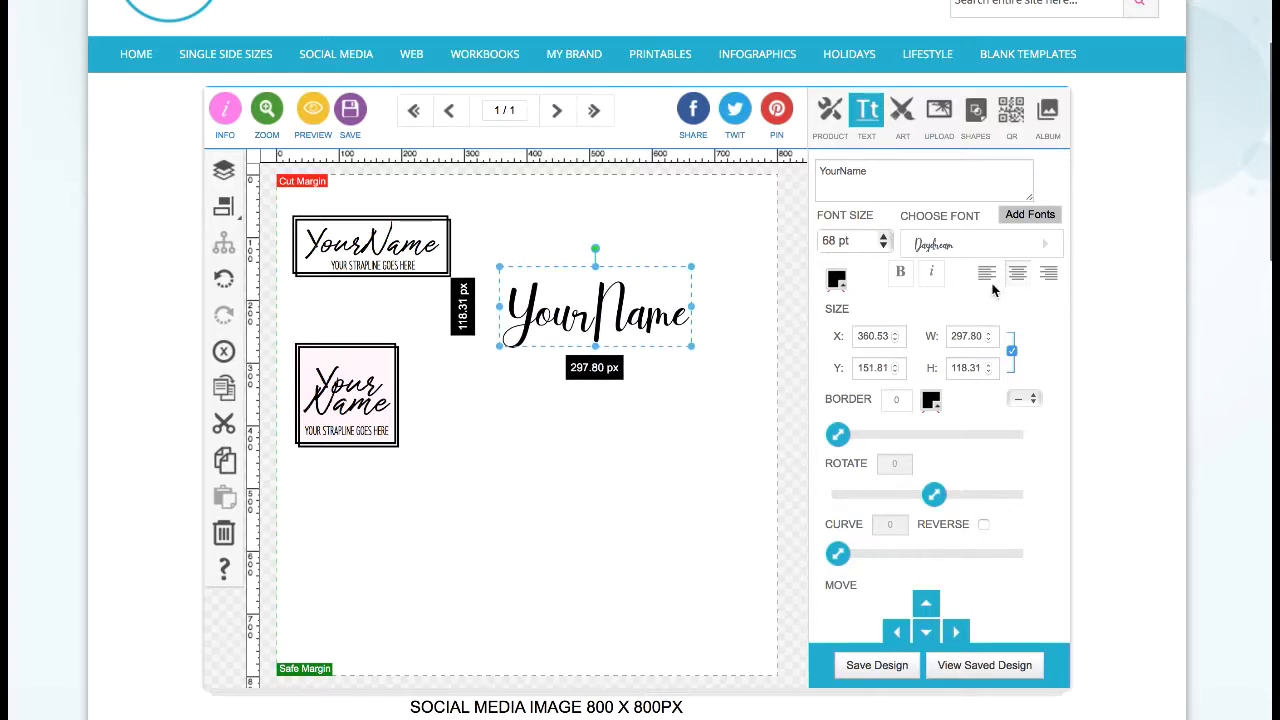
Step: Set the font of the large YourName text to Juliane
{"action": "left_click", "coordinate": [974, 243]}
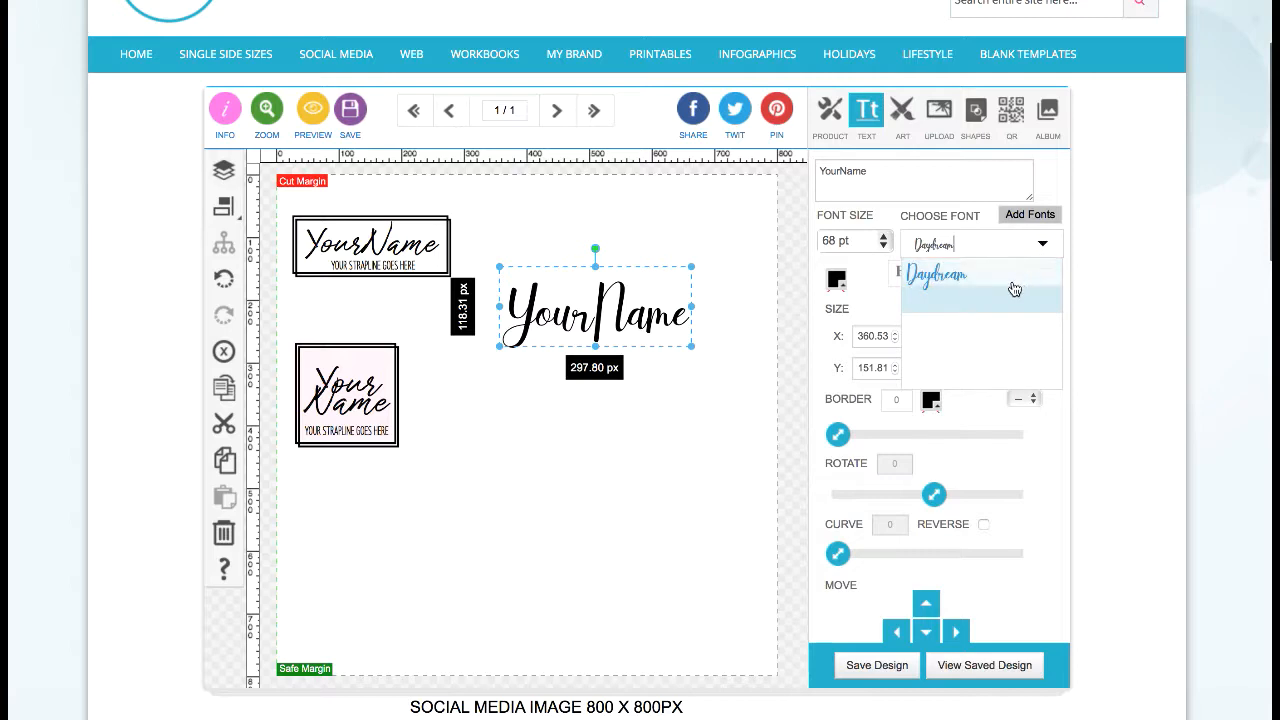
{"action": "scroll", "coordinate": [1015, 289], "scroll_direction": "down", "scroll_amount": 1}
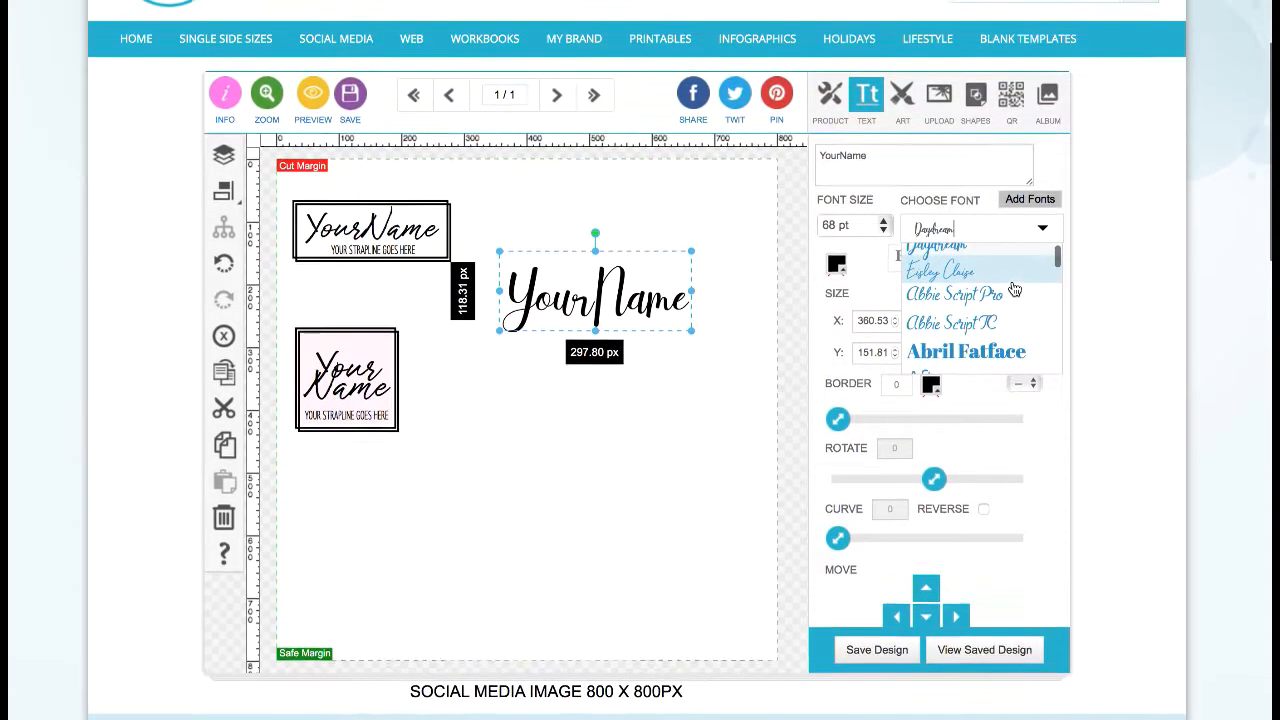
{"action": "scroll", "coordinate": [1020, 293], "scroll_direction": "down", "scroll_amount": 1}
{"action": "scroll", "coordinate": [1023, 297], "scroll_direction": "down", "scroll_amount": 5}
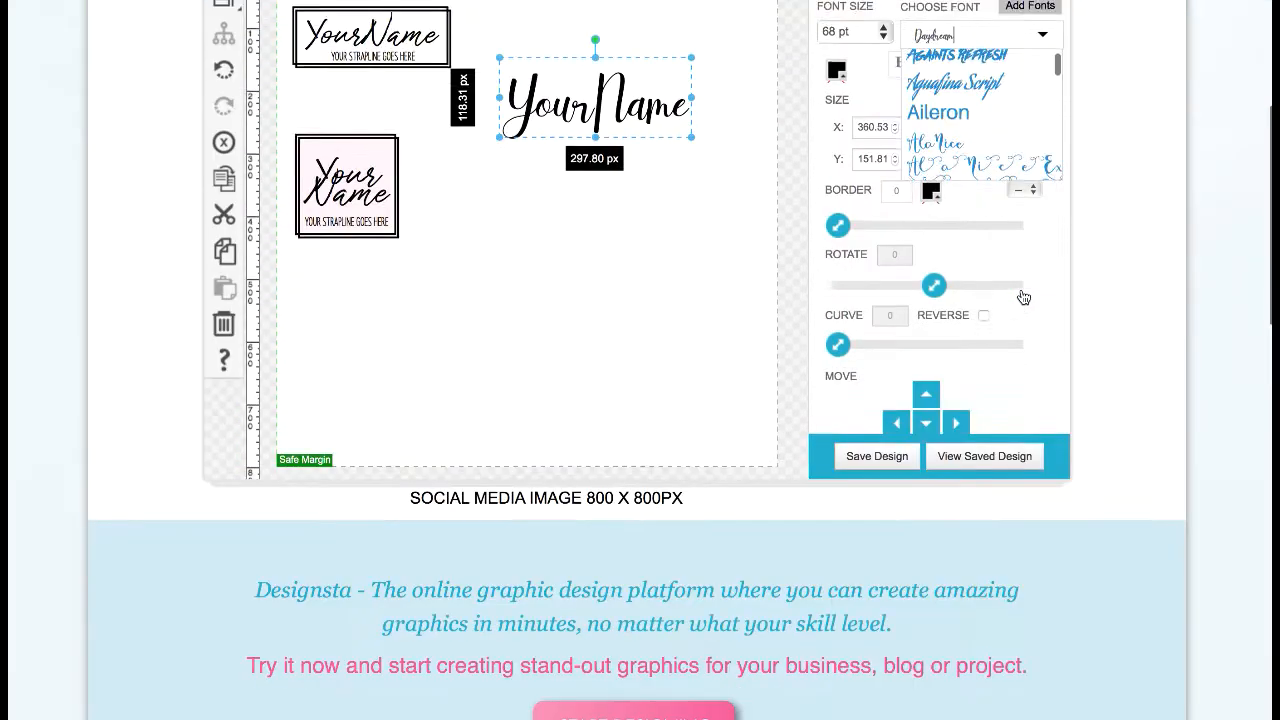
{"action": "scroll", "coordinate": [662, 320], "scroll_direction": "up", "scroll_amount": 7}
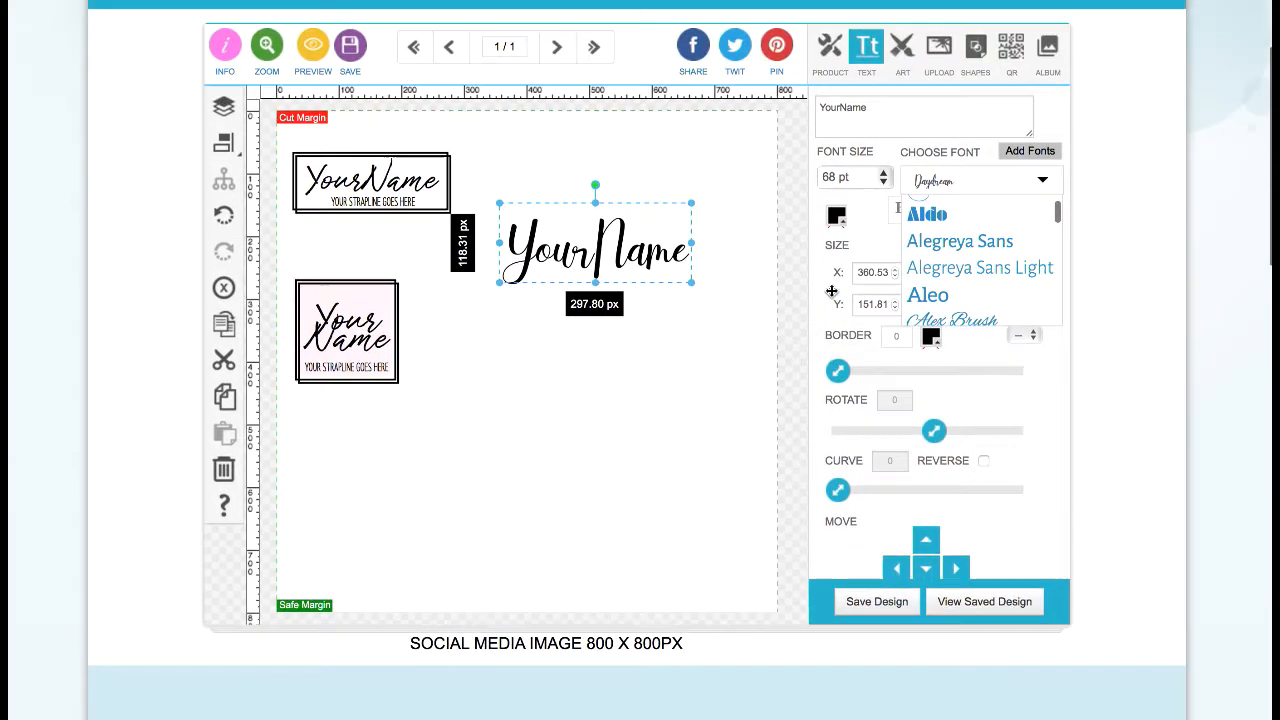
{"action": "scroll", "coordinate": [960, 370], "scroll_direction": "down", "scroll_amount": 3}
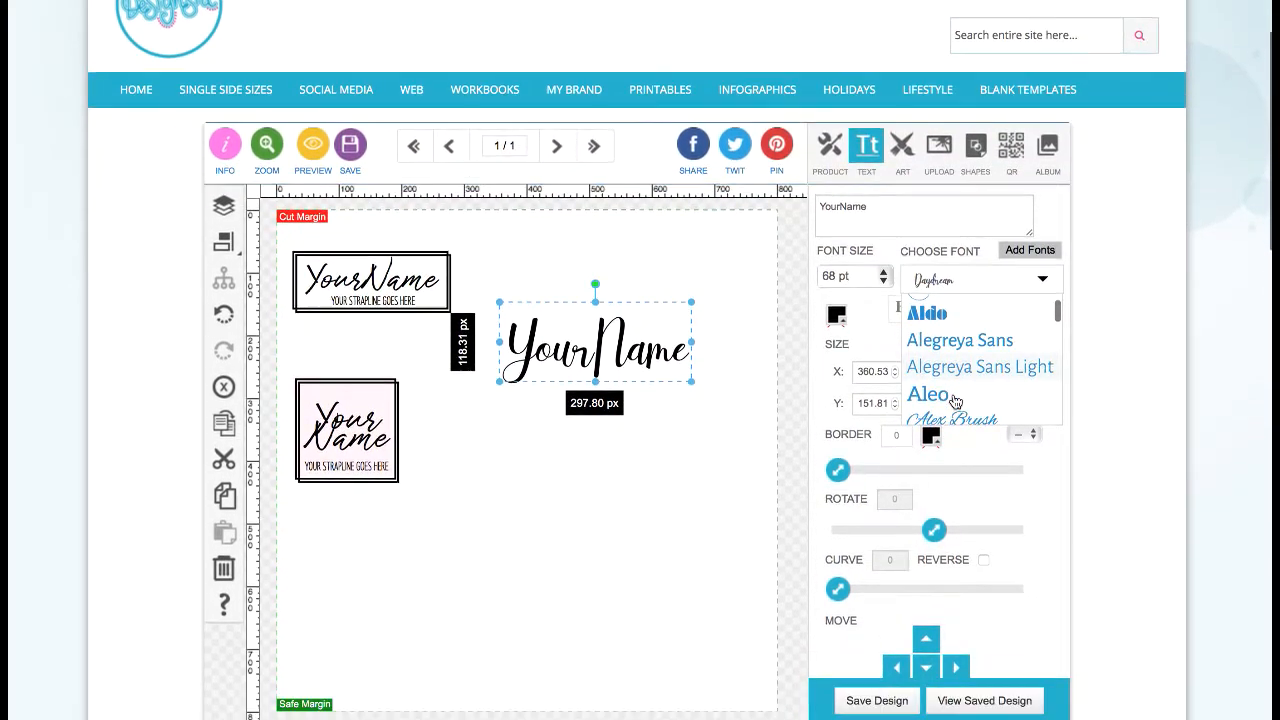
{"action": "scroll", "coordinate": [968, 378], "scroll_direction": "down", "scroll_amount": 3}
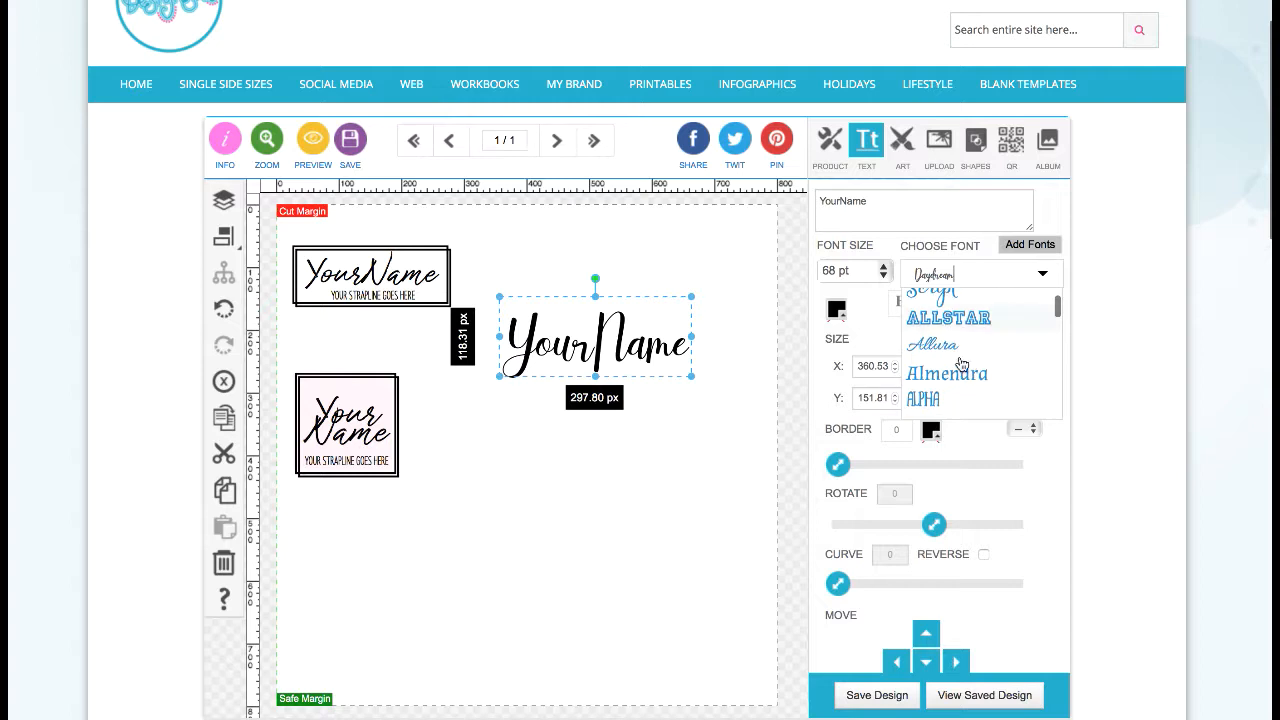
{"action": "left_click", "coordinate": [932, 275]}
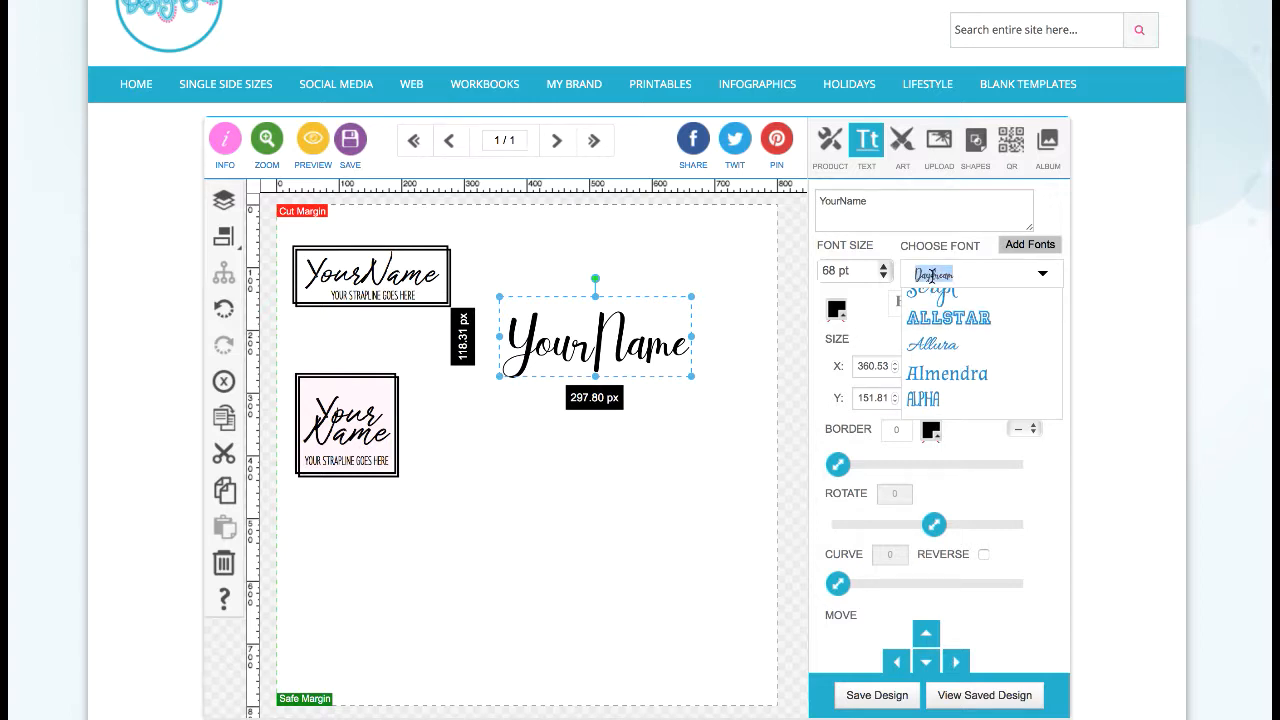
{"action": "type", "text": "juli"}
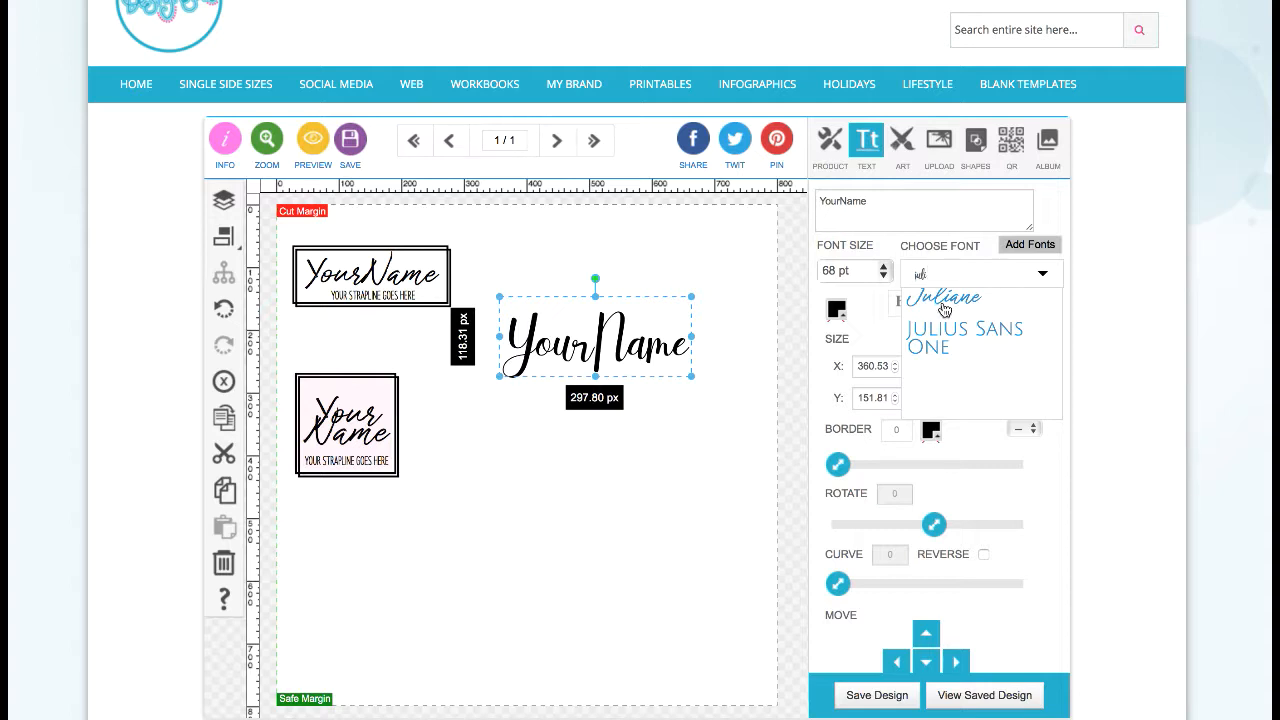
{"action": "left_click", "coordinate": [947, 309]}
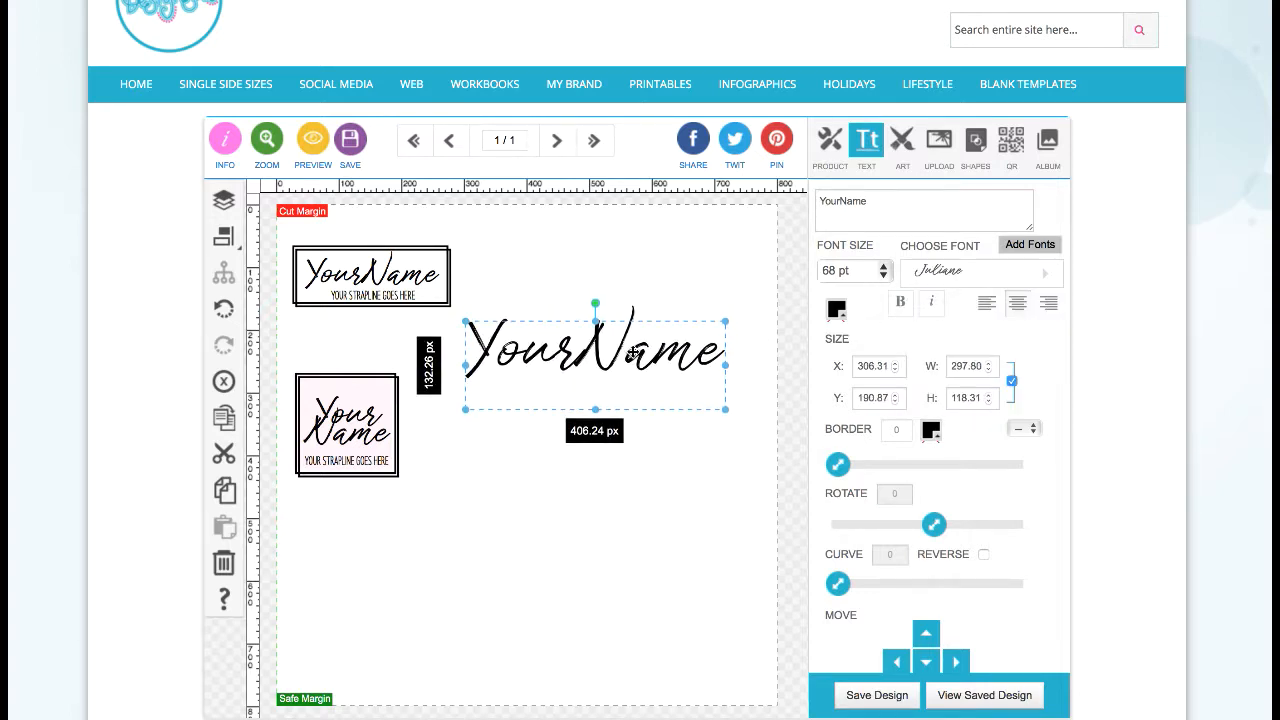
Step: Shift the large YourName text slightly to about X 319, Y 199 and deselect it
{"action": "left_click", "coordinate": [612, 361]}
{"action": "left_click", "coordinate": [663, 311]}
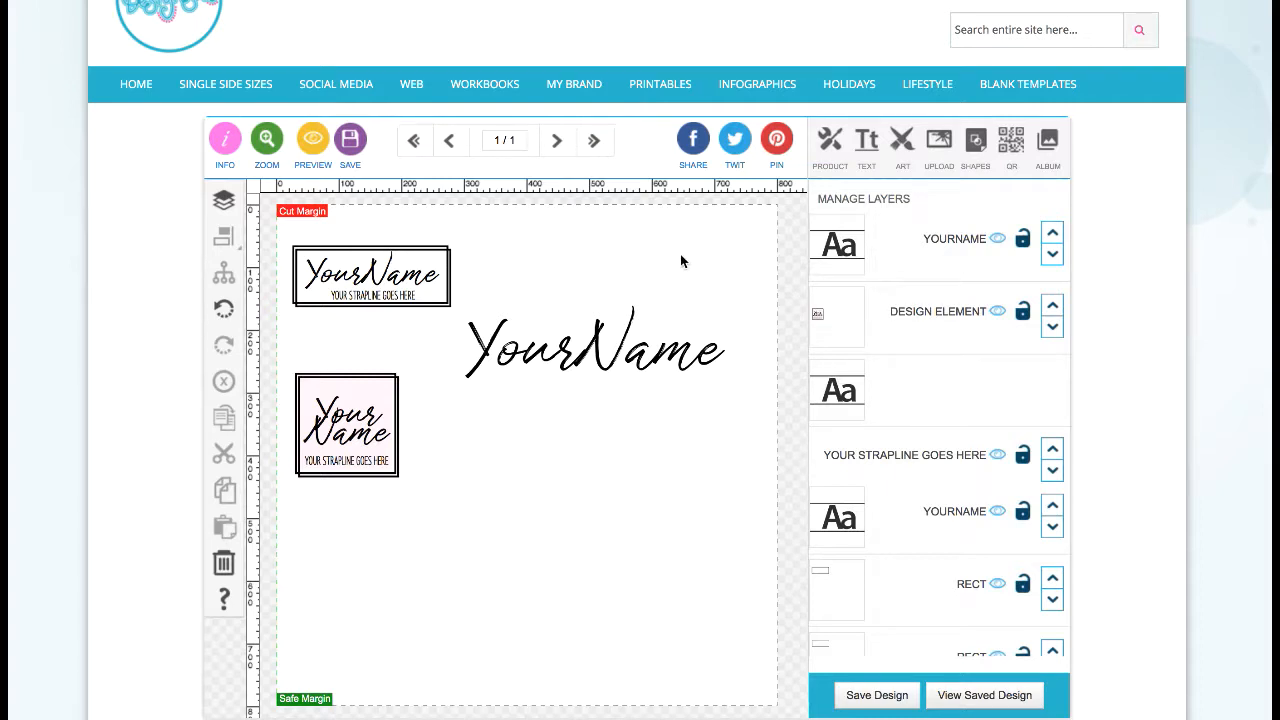
{"action": "left_click", "coordinate": [653, 350]}
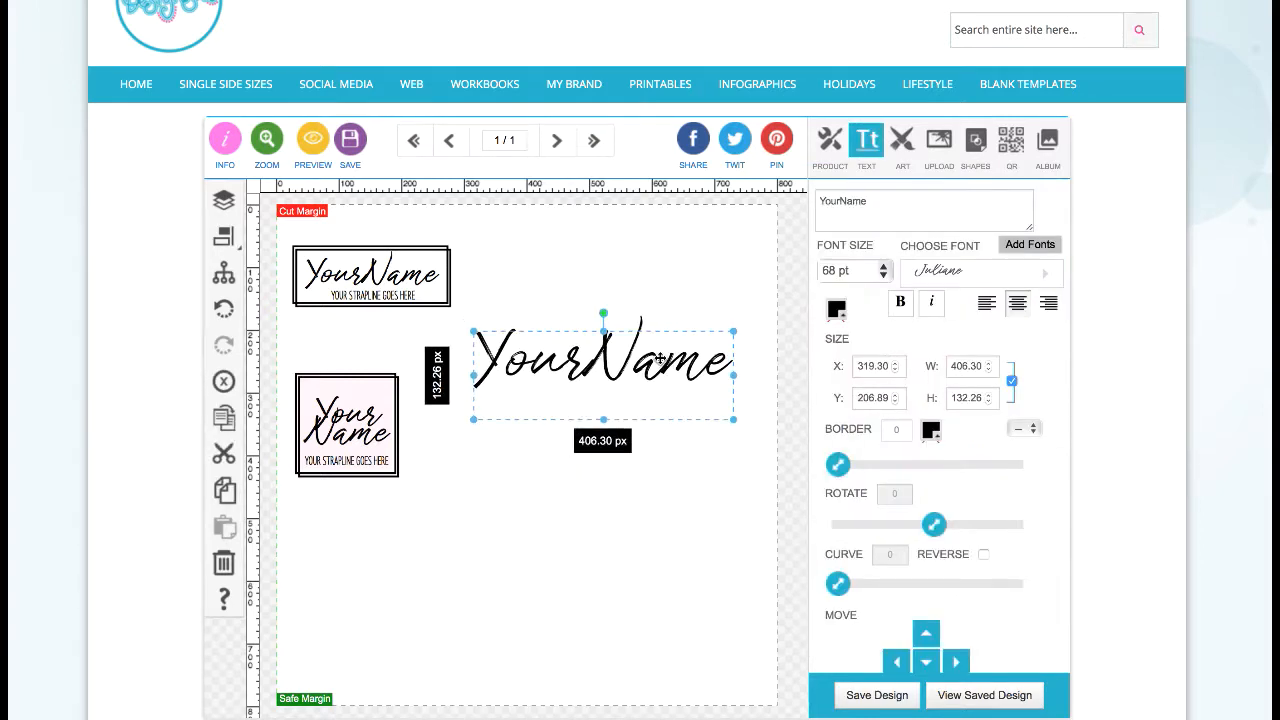
{"action": "left_click", "coordinate": [577, 276]}
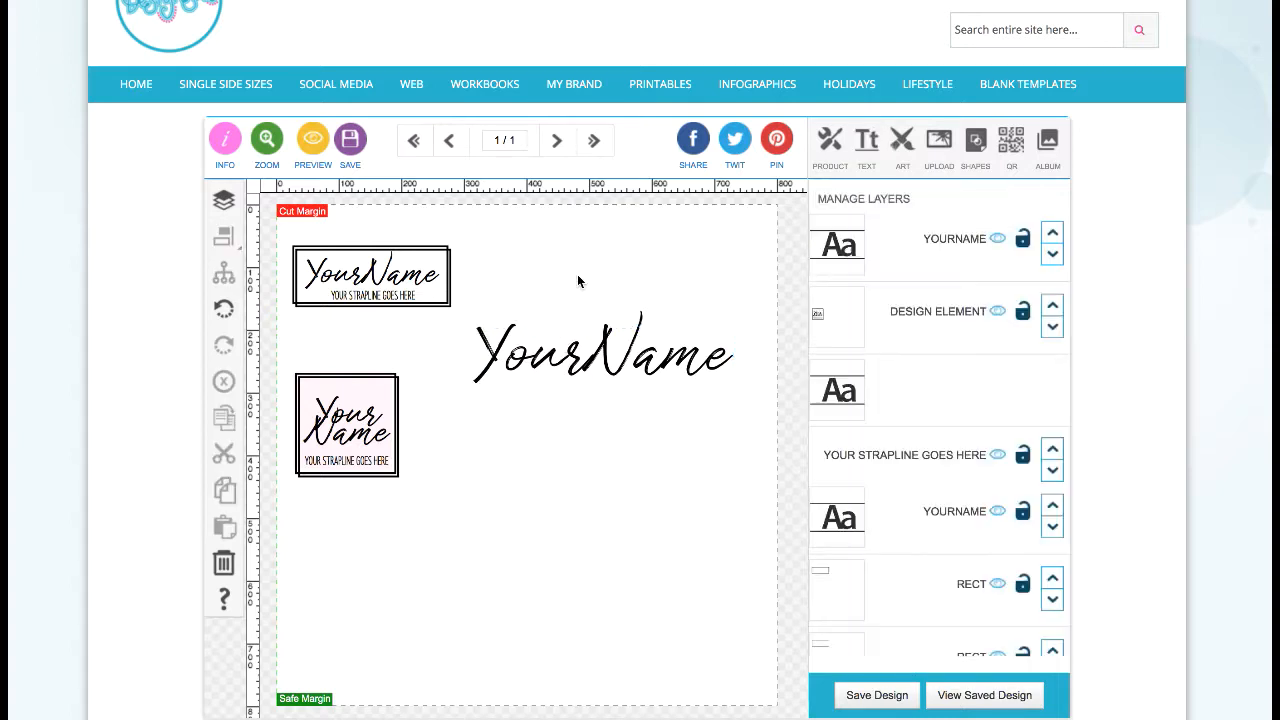
{"action": "left_click", "coordinate": [680, 378]}
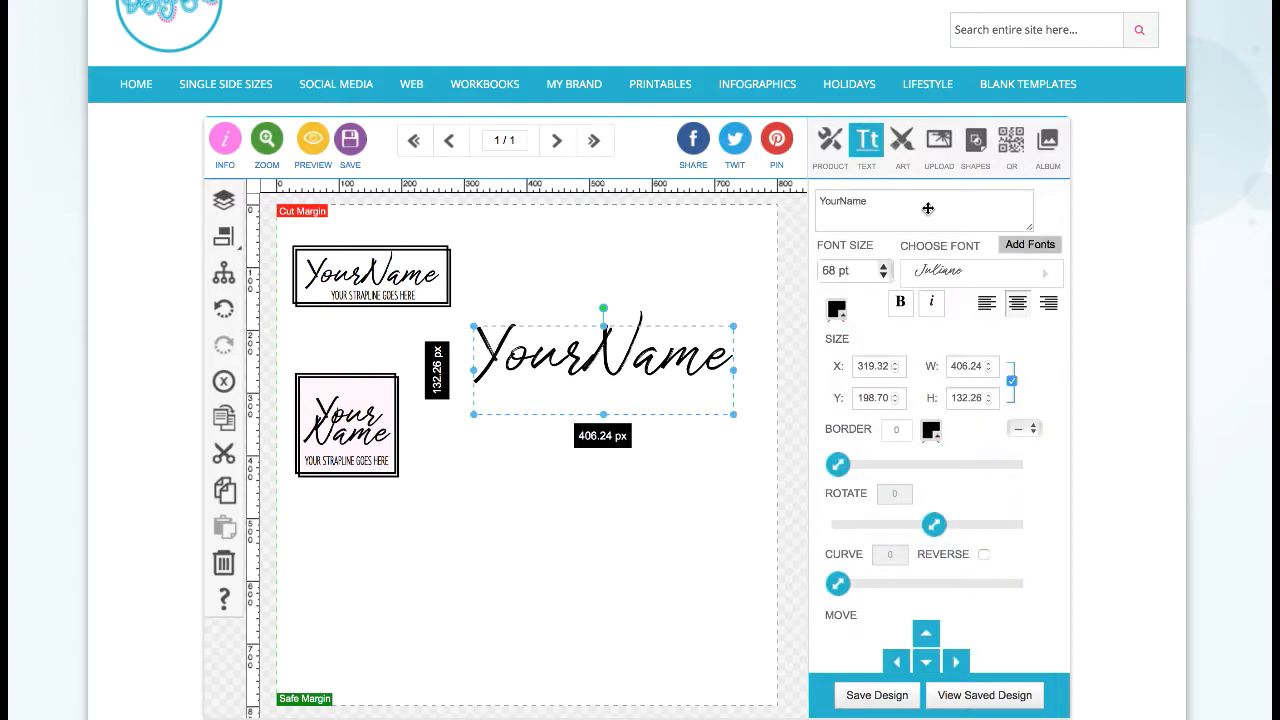
{"action": "left_click", "coordinate": [680, 286]}
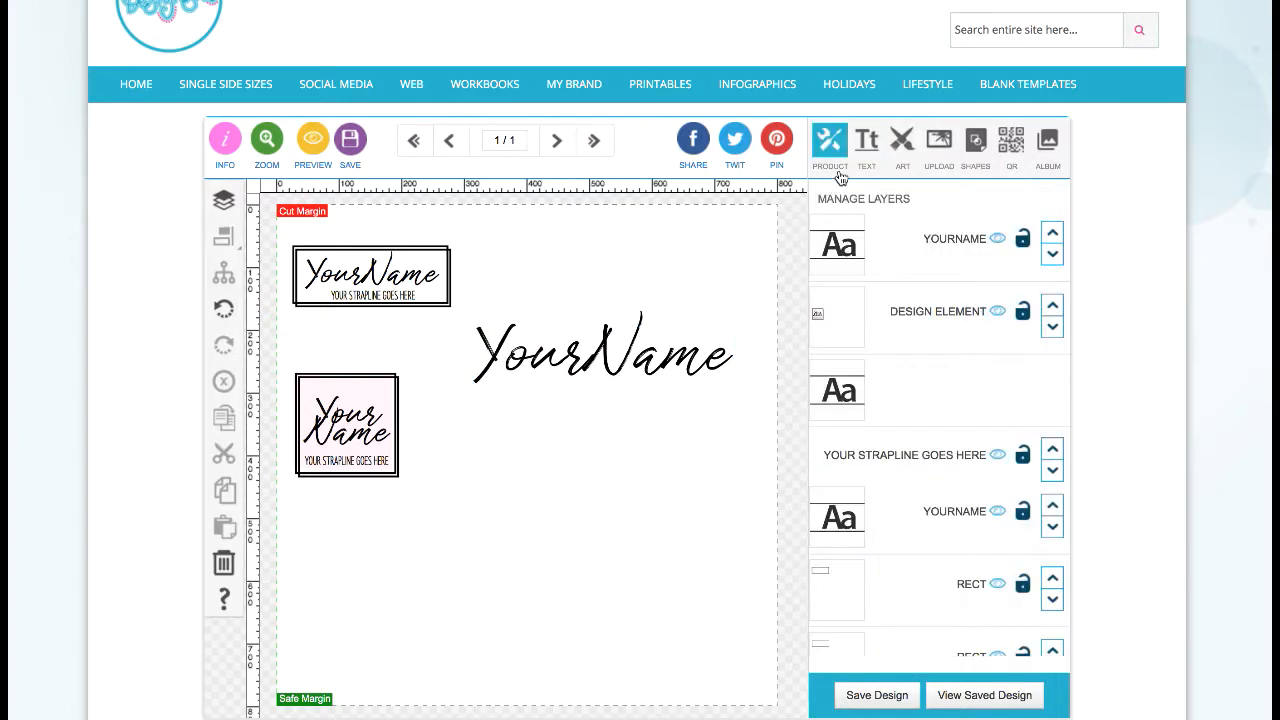
Step: Add the text "YOUR STRAPLINE GOES HERE" and move it directly beneath the large YourName text
{"action": "left_click", "coordinate": [866, 148]}
{"action": "left_click", "coordinate": [873, 205]}
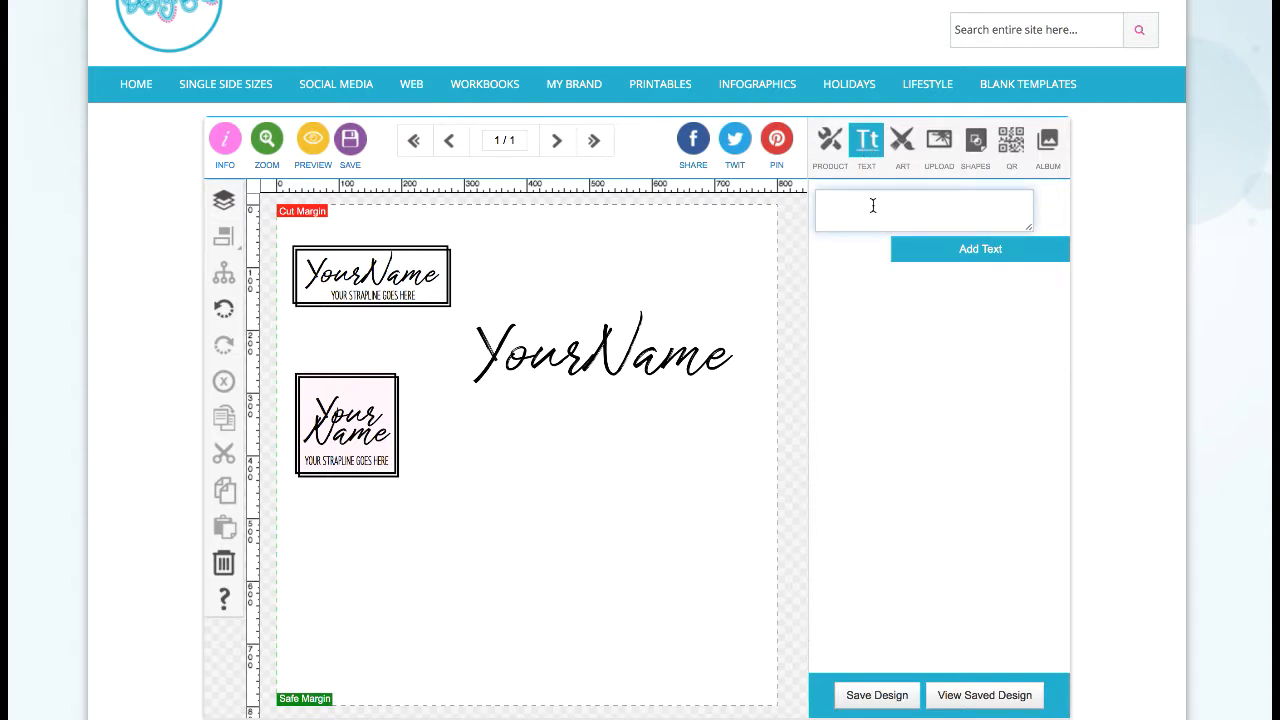
{"action": "type", "text": "YOUR STRAPLINE GOES HERE"}
{"action": "left_click", "coordinate": [980, 250]}
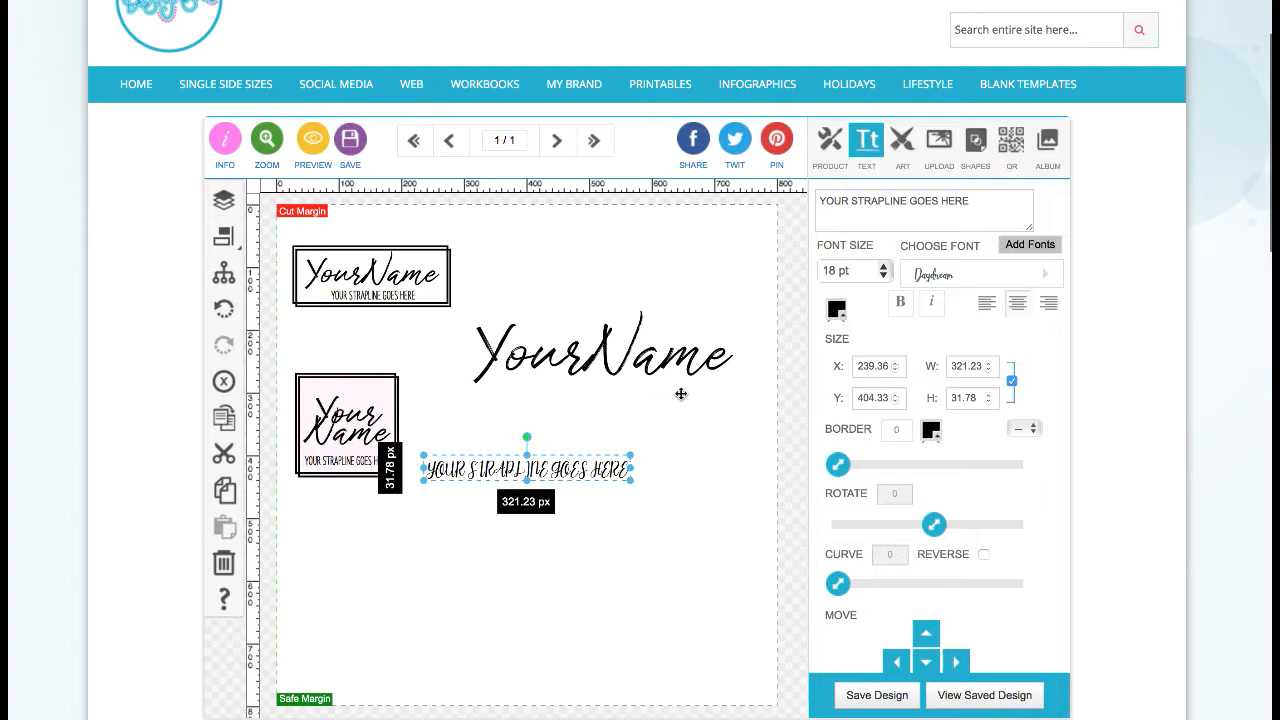
{"action": "left_click", "coordinate": [682, 437]}
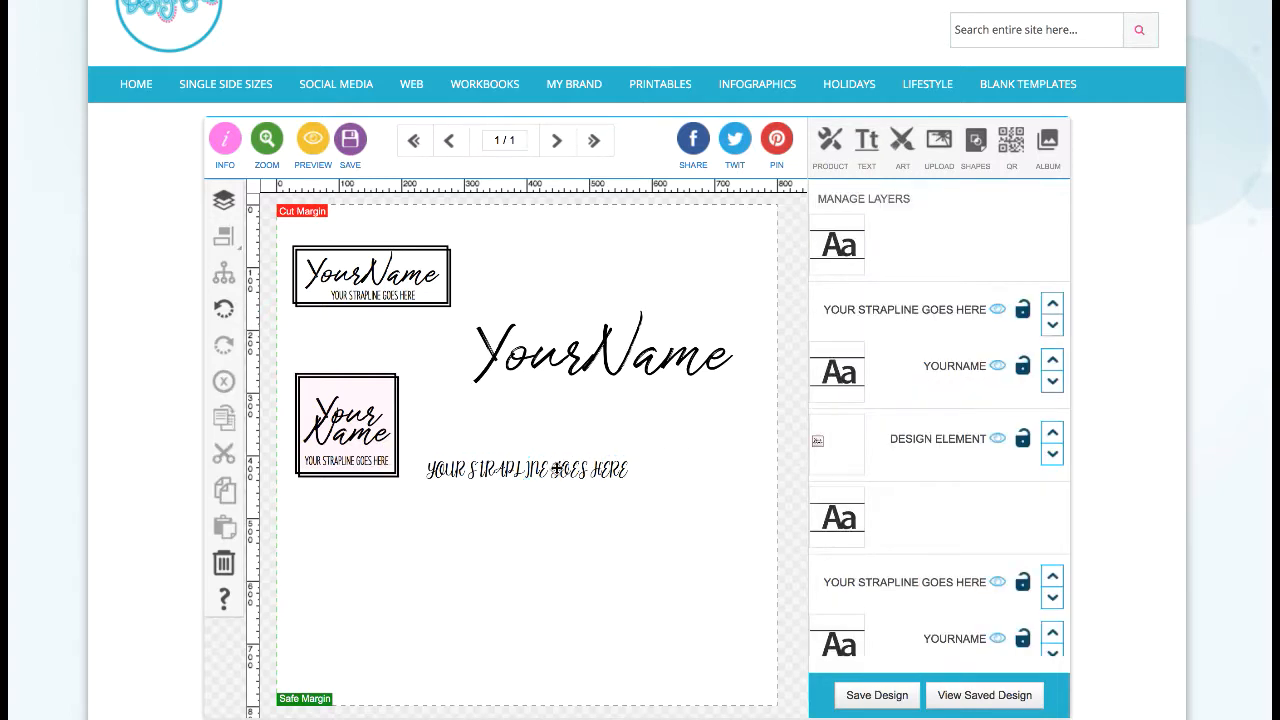
{"action": "left_click_drag", "start_coordinate": [609, 469], "coordinate": [632, 400]}
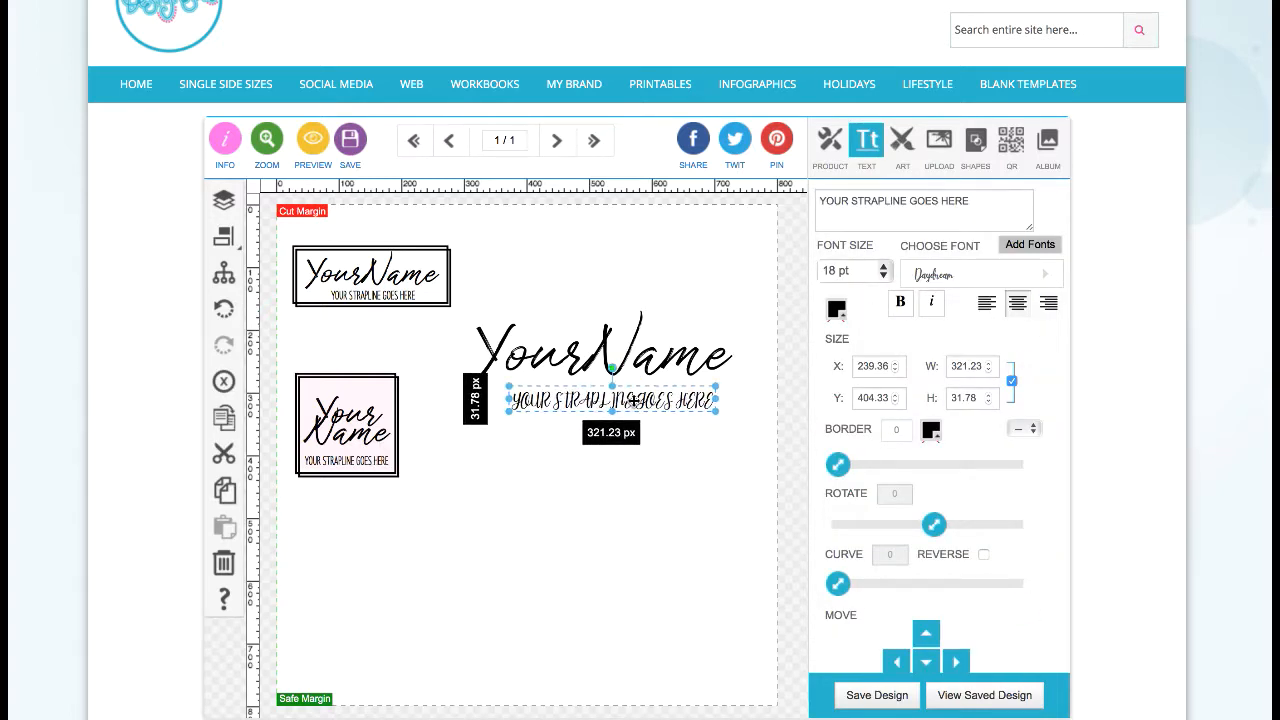
Step: Set the new strapline's font to Jovial Sans, enlarge it to about 238 px wide and position it close under the name
{"action": "left_click", "coordinate": [932, 275]}
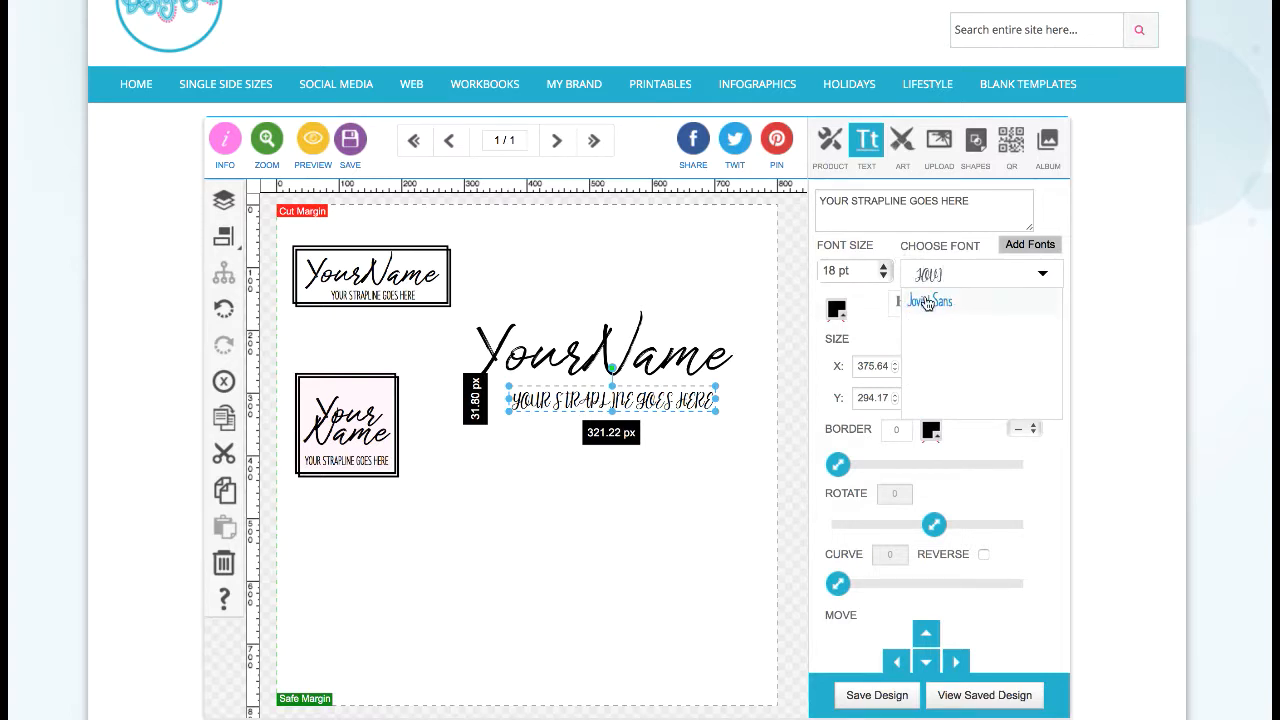
{"action": "left_click", "coordinate": [924, 302]}
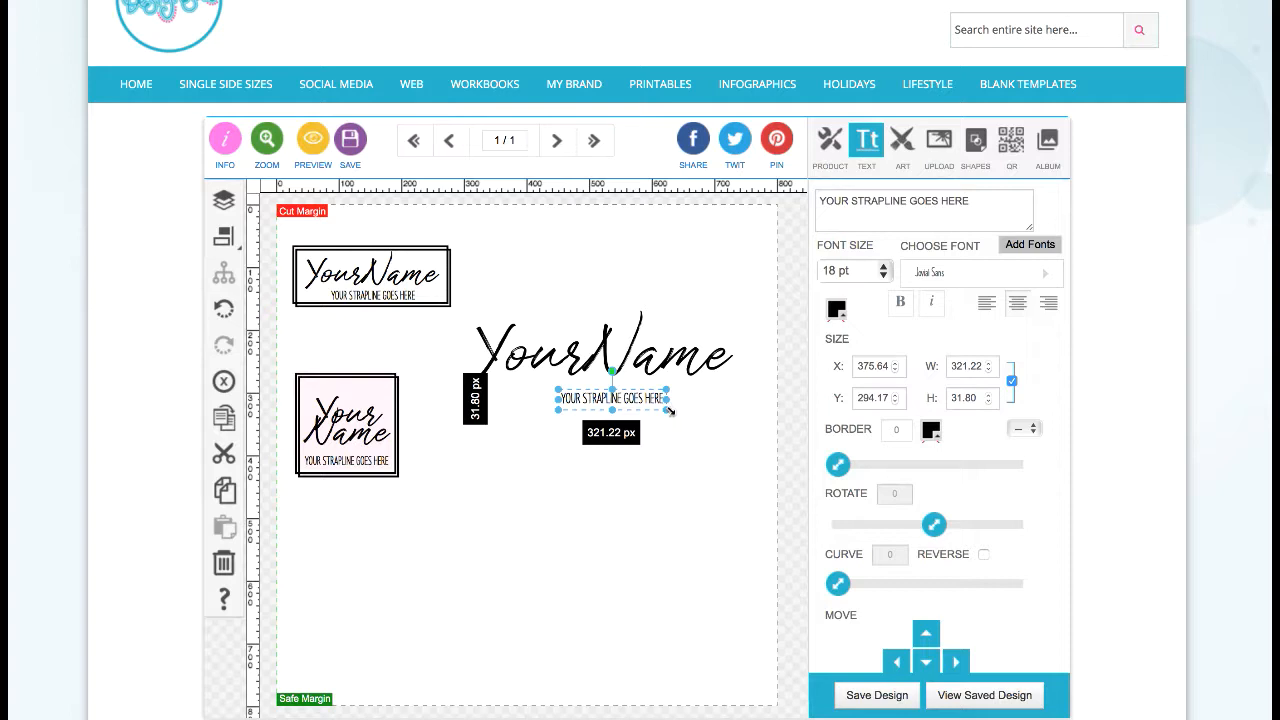
{"action": "left_click_drag", "start_coordinate": [669, 410], "coordinate": [716, 424]}
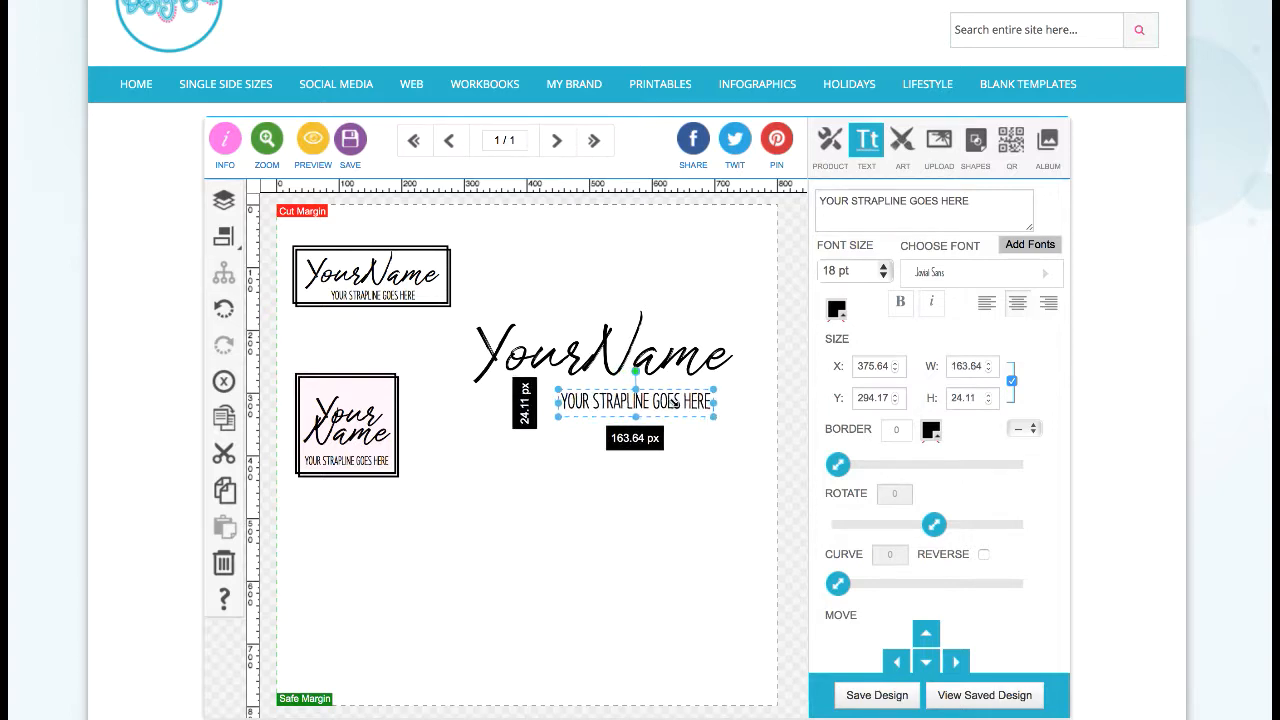
{"action": "left_click_drag", "start_coordinate": [640, 395], "coordinate": [638, 392]}
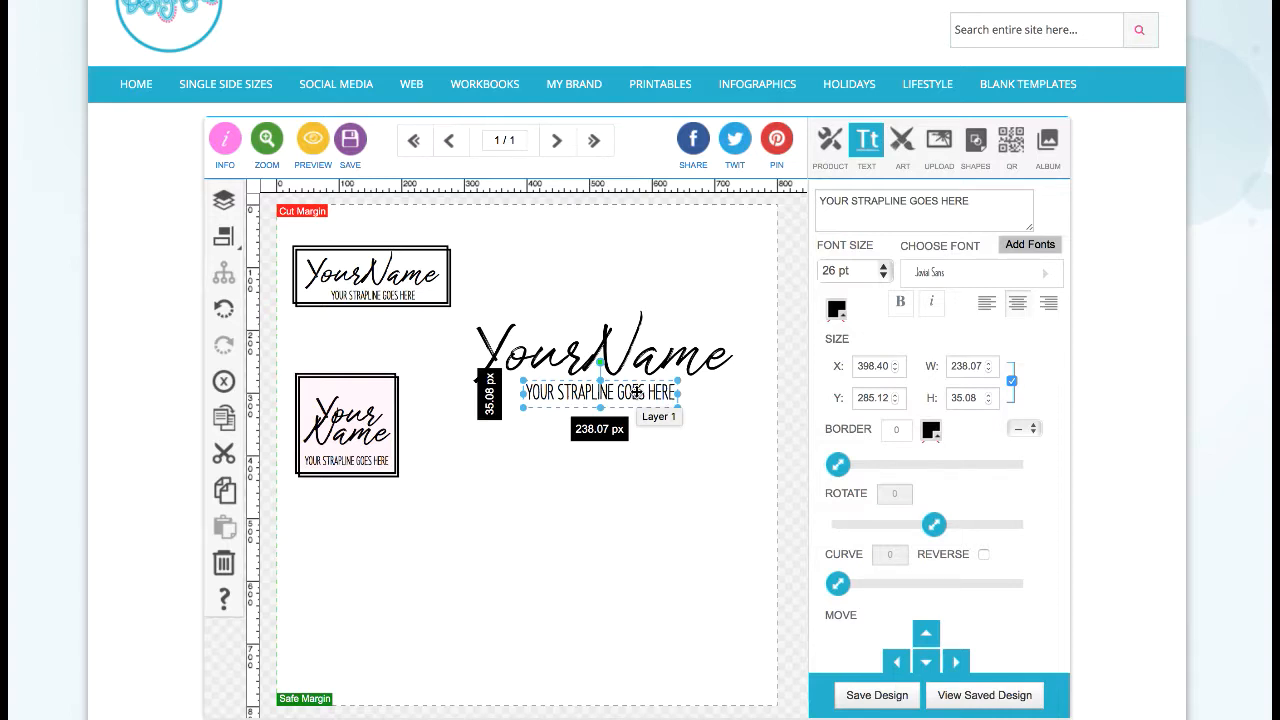
{"action": "left_click", "coordinate": [680, 395]}
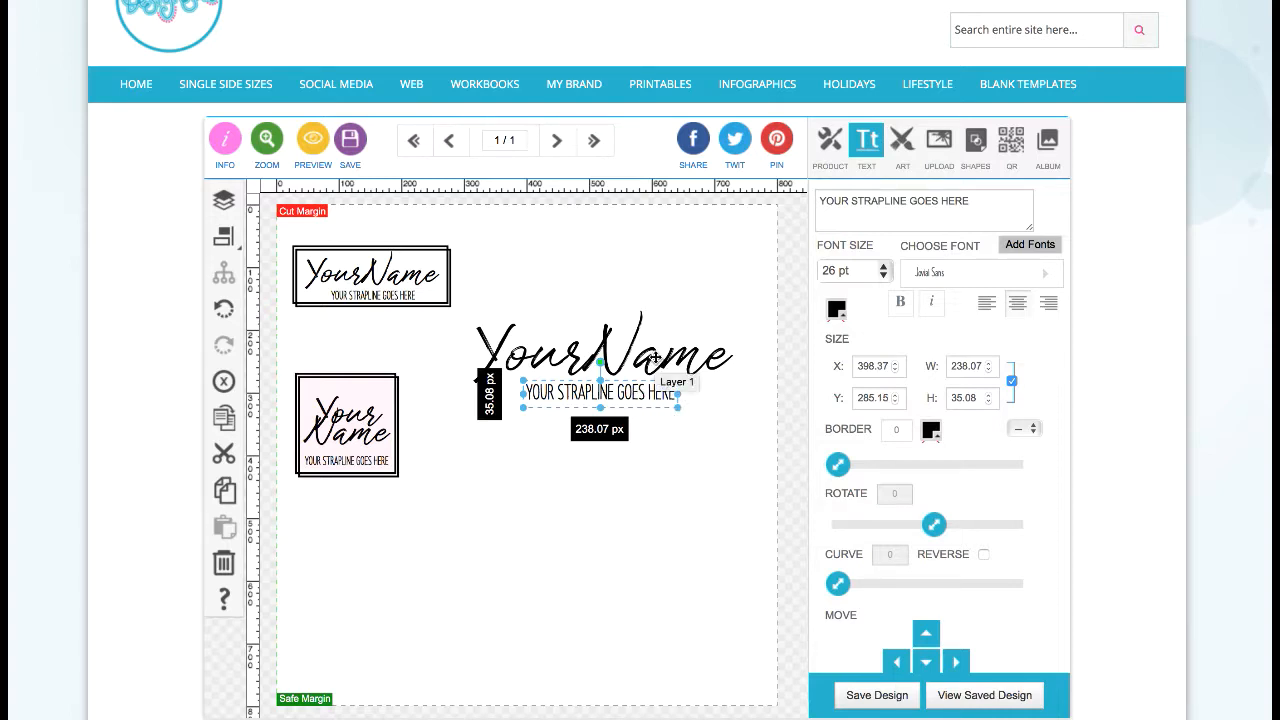
Step: Align the large YourName text and its strapline on their horizontal centres, relative to the selected objects
{"action": "left_click", "coordinate": [652, 357], "text": "shift"}
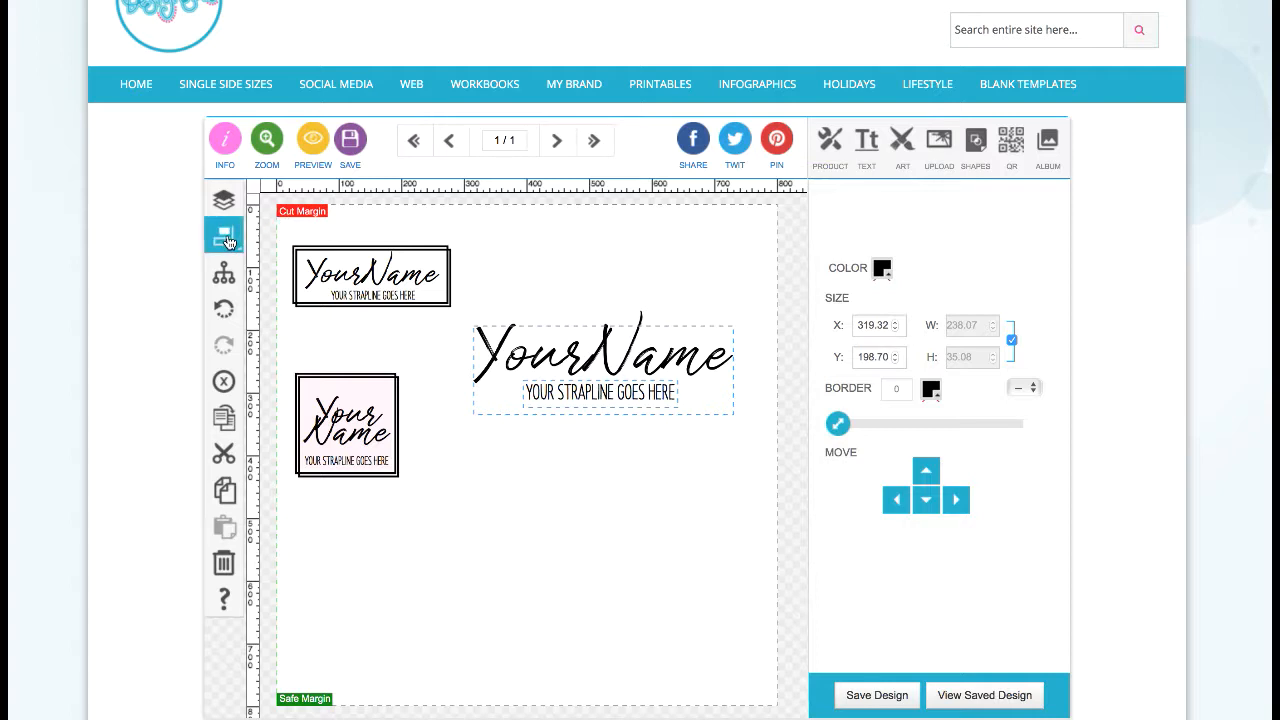
{"action": "left_click", "coordinate": [226, 238]}
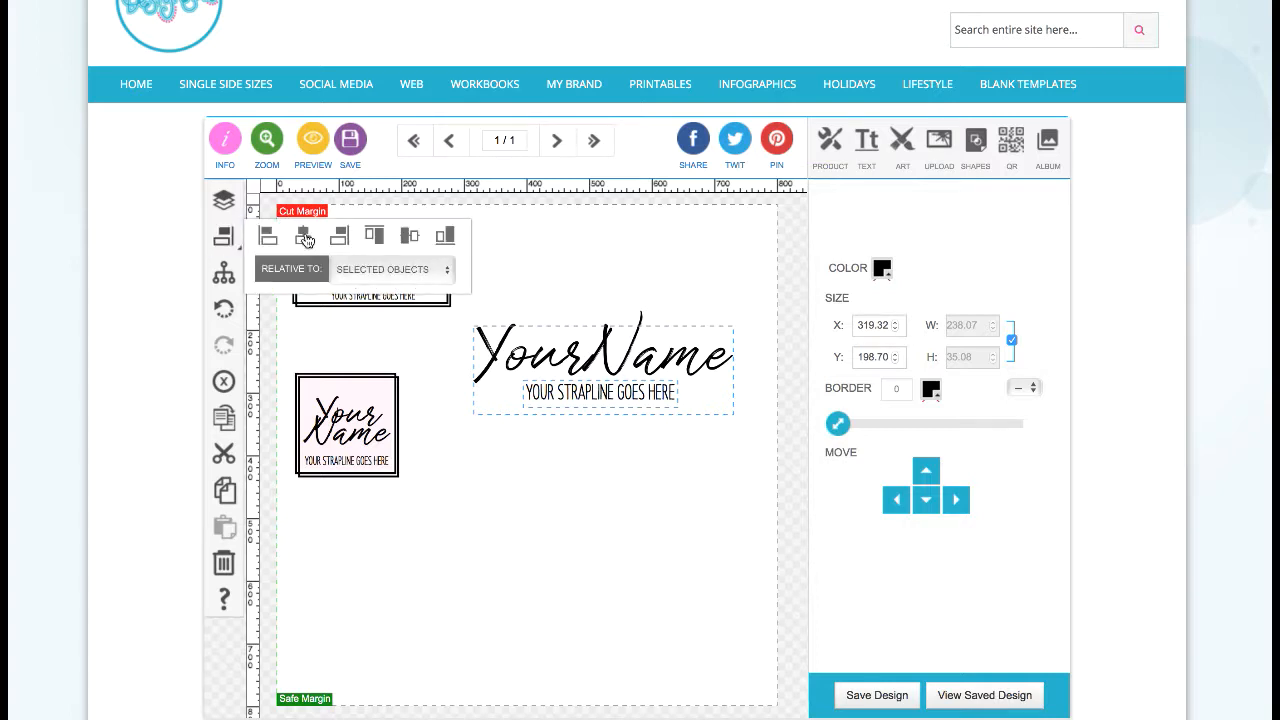
{"action": "left_click", "coordinate": [305, 240]}
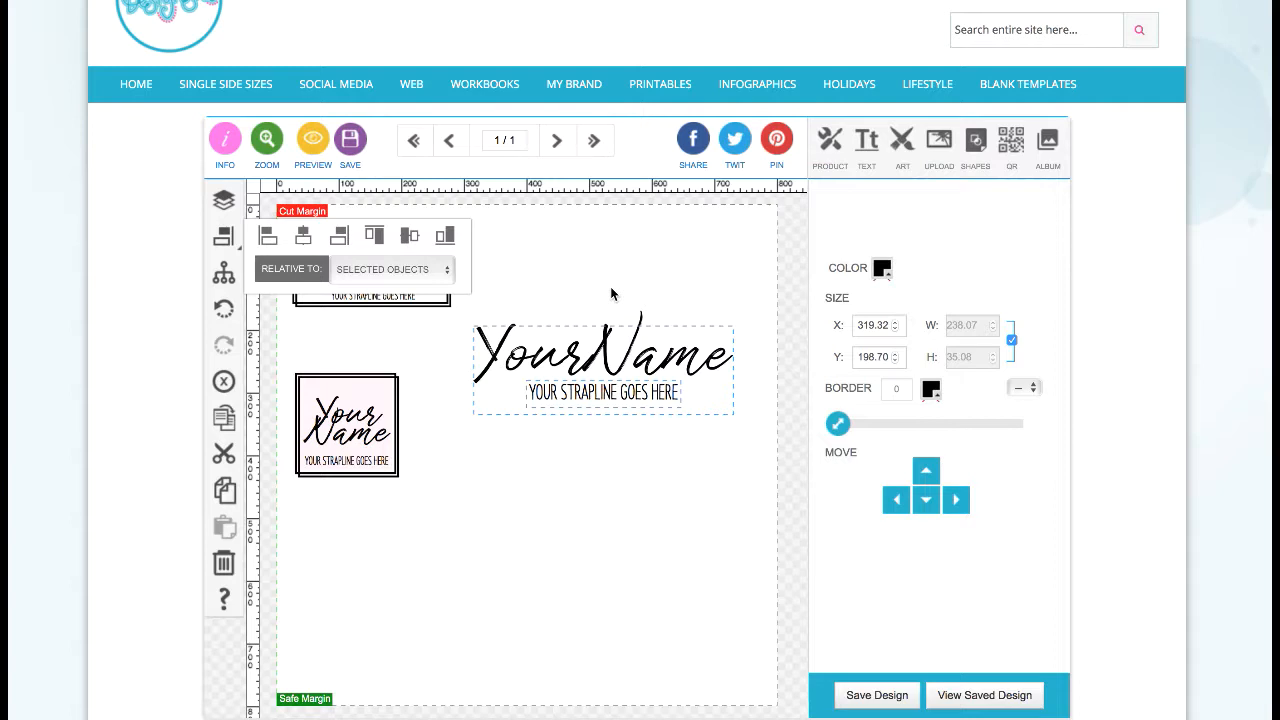
{"action": "left_click", "coordinate": [630, 503]}
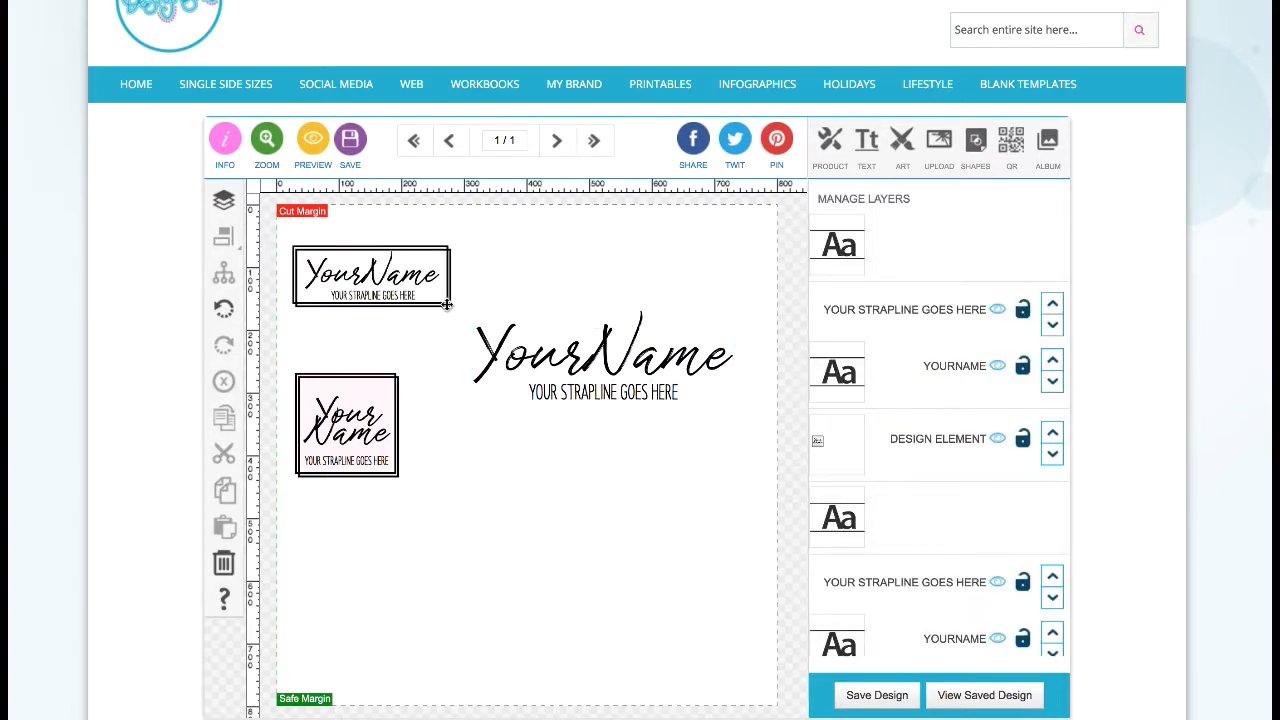
Step: Group the parts of the wide sample logo, scale the group down proportionally and deselect it
{"action": "left_click_drag", "start_coordinate": [447, 304], "coordinate": [455, 311]}
{"action": "left_click_drag", "start_coordinate": [312, 233], "coordinate": [418, 306]}
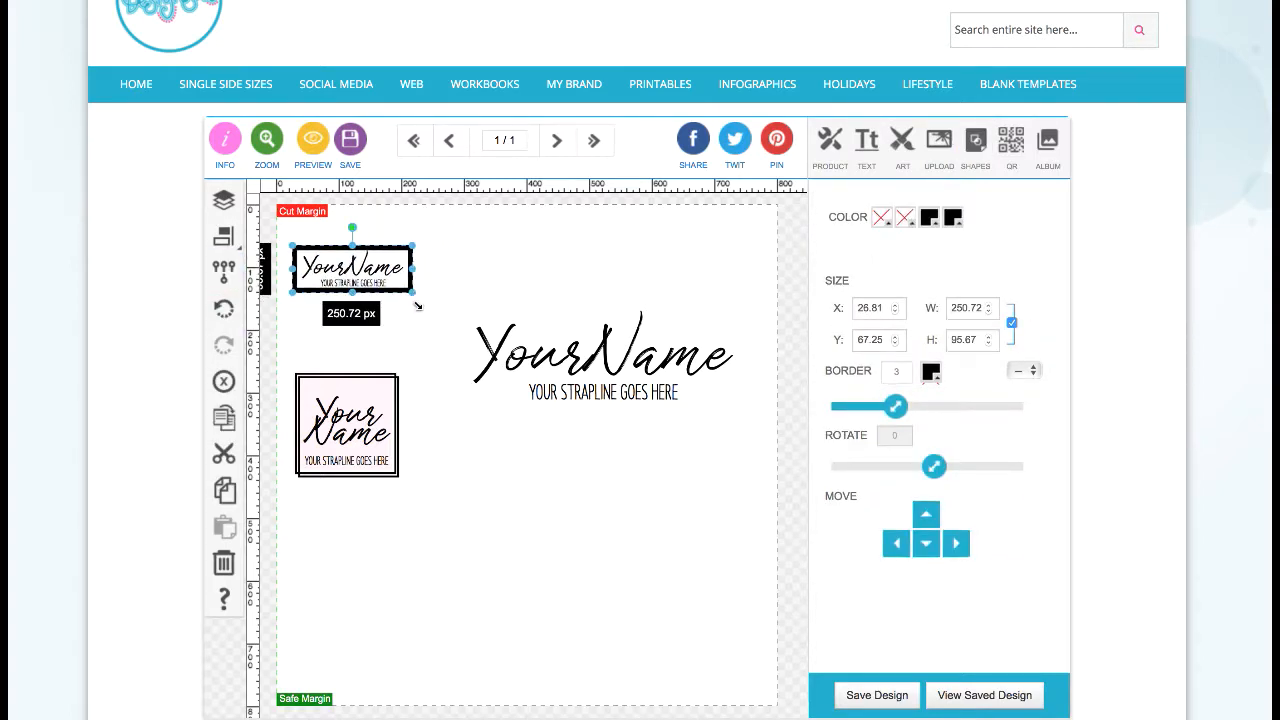
{"action": "left_click", "coordinate": [652, 262]}
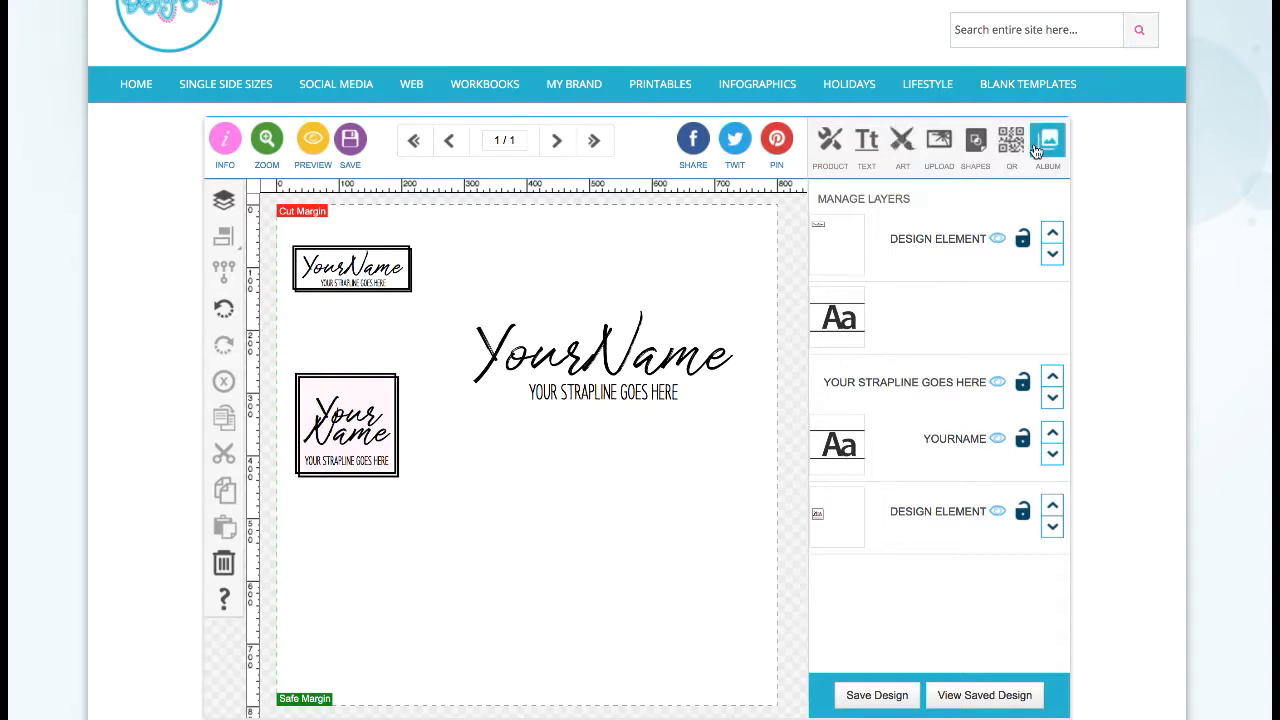
Step: Examine the categories available in the art library and the album
{"action": "left_click", "coordinate": [908, 152]}
{"action": "left_click", "coordinate": [894, 246]}
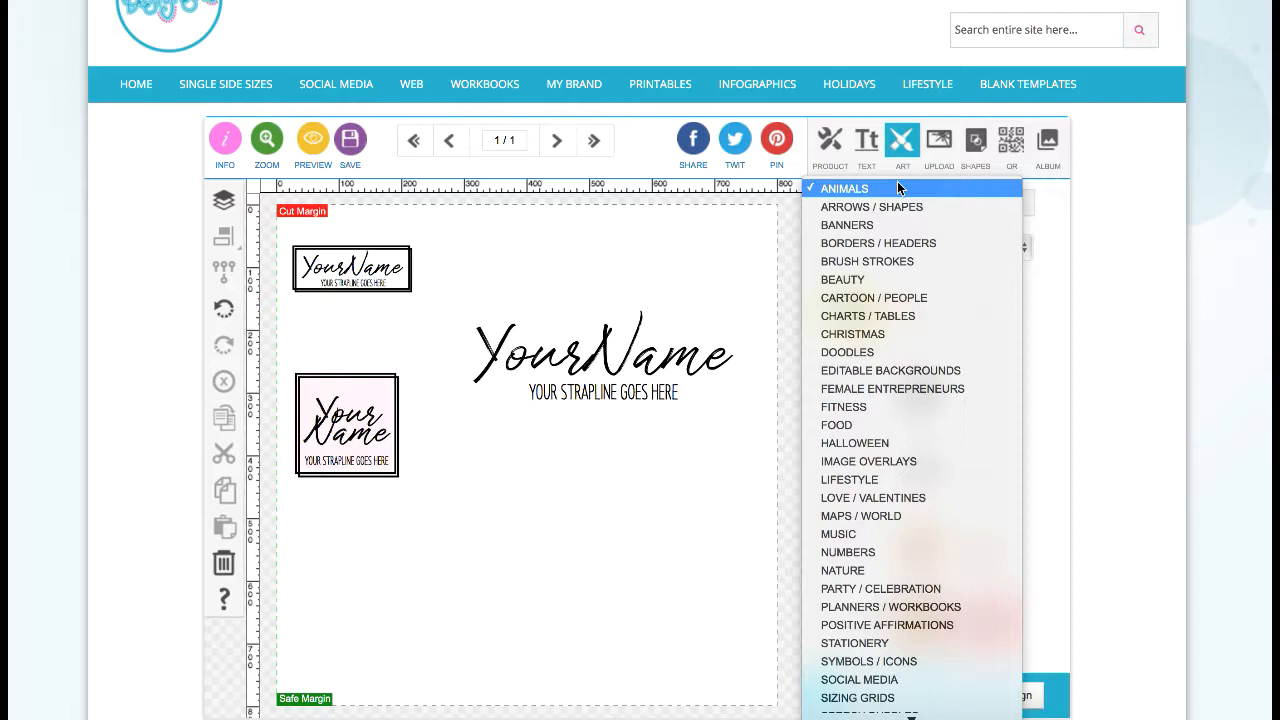
{"action": "left_click", "coordinate": [1045, 144]}
{"action": "left_click", "coordinate": [1044, 145]}
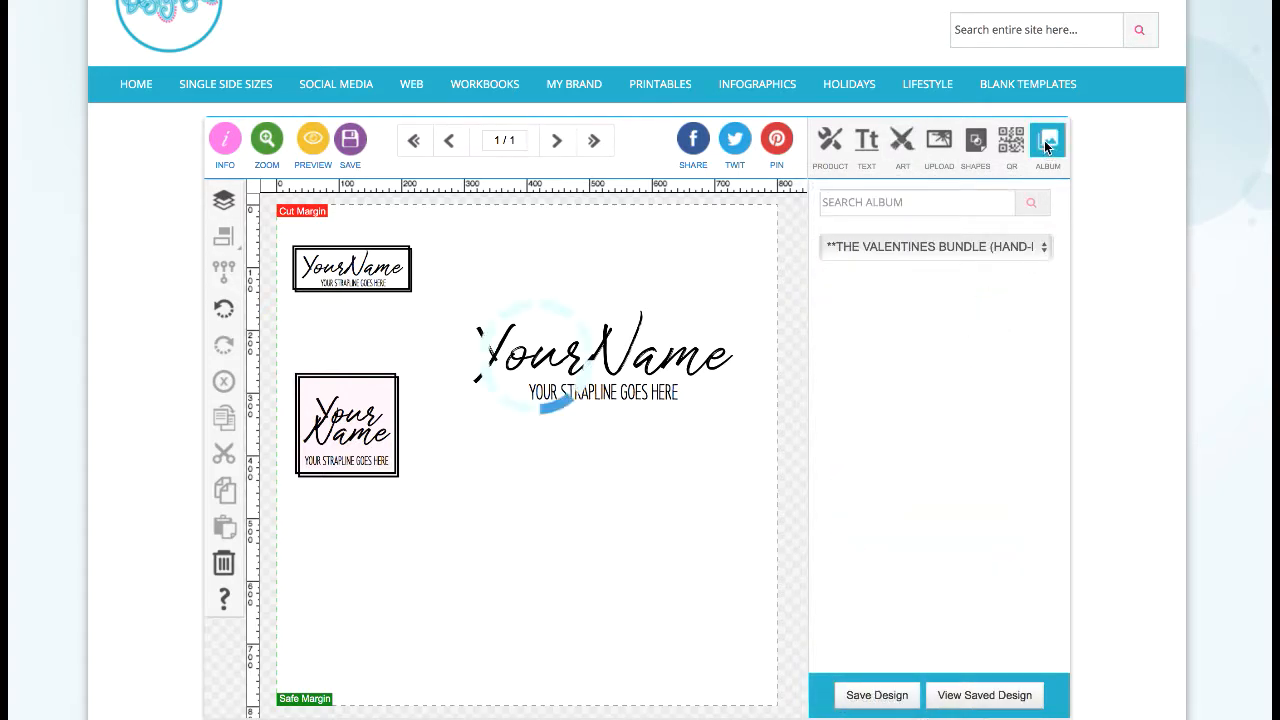
{"action": "left_click", "coordinate": [949, 250]}
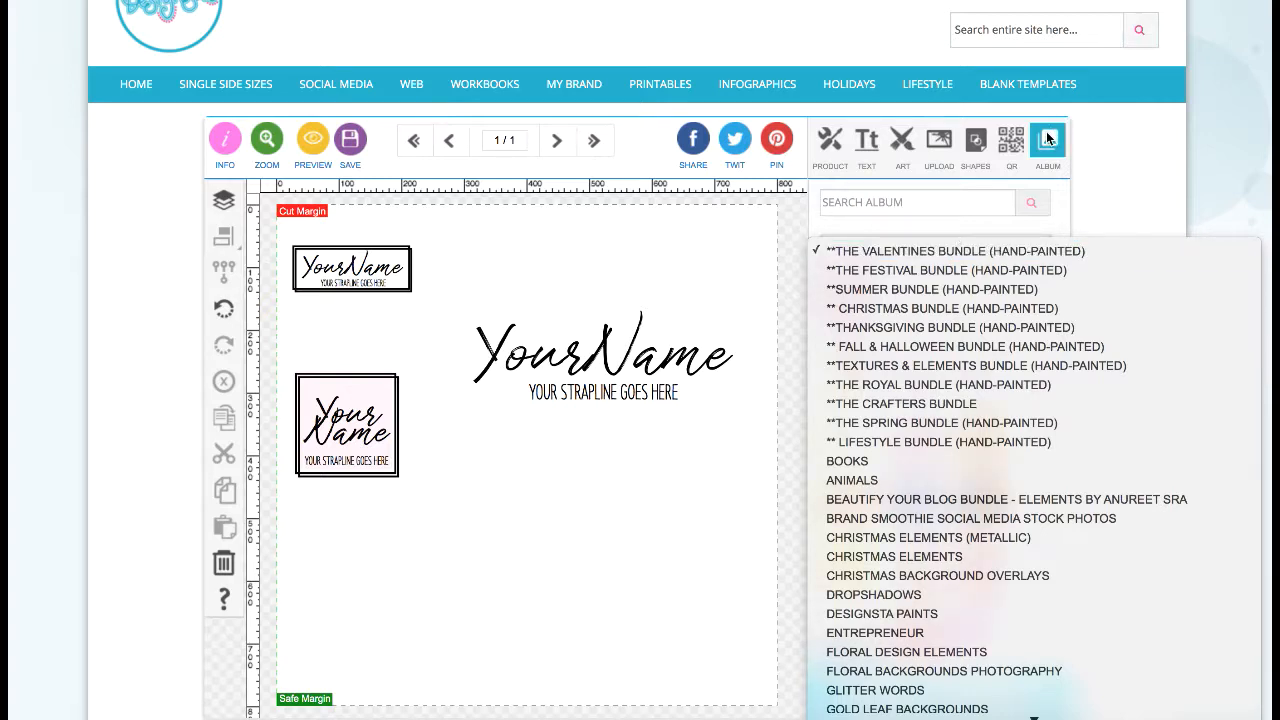
{"action": "left_click", "coordinate": [898, 144]}
{"action": "left_click", "coordinate": [663, 262]}
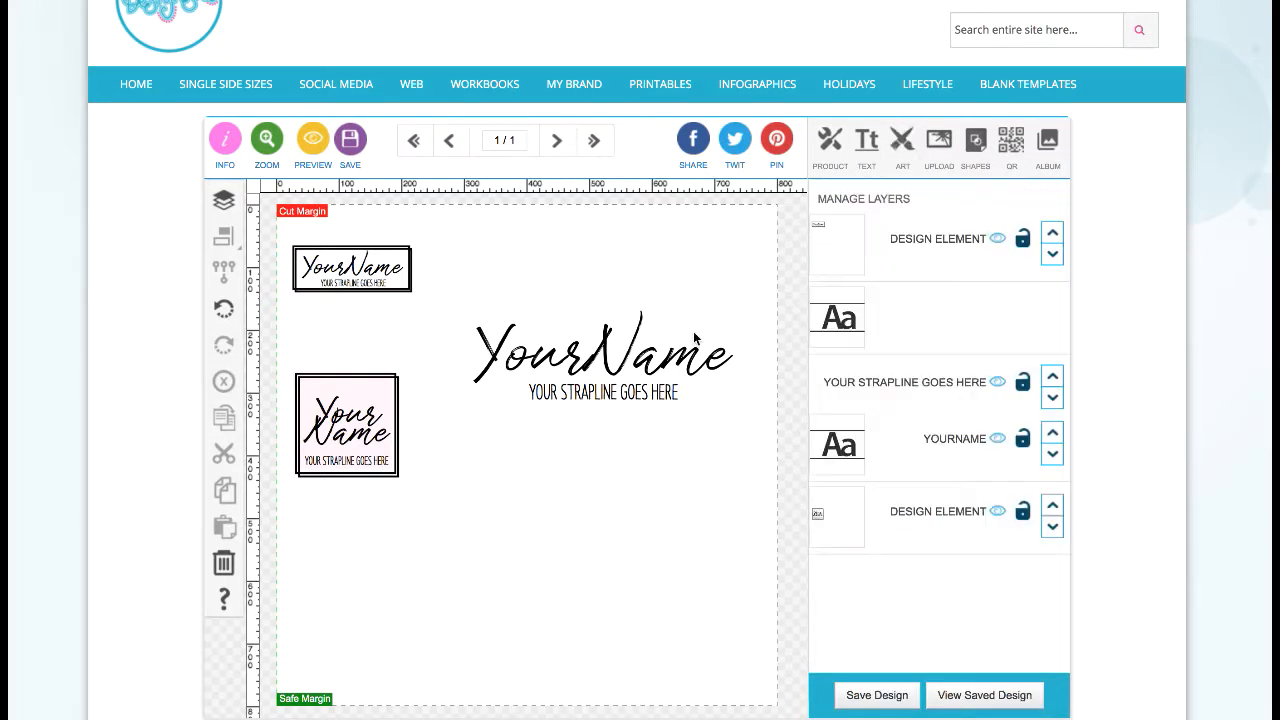
Step: Draw a solid rectangle about 487 px wide and 180 px high around the large name and strapline
{"action": "left_click", "coordinate": [977, 147]}
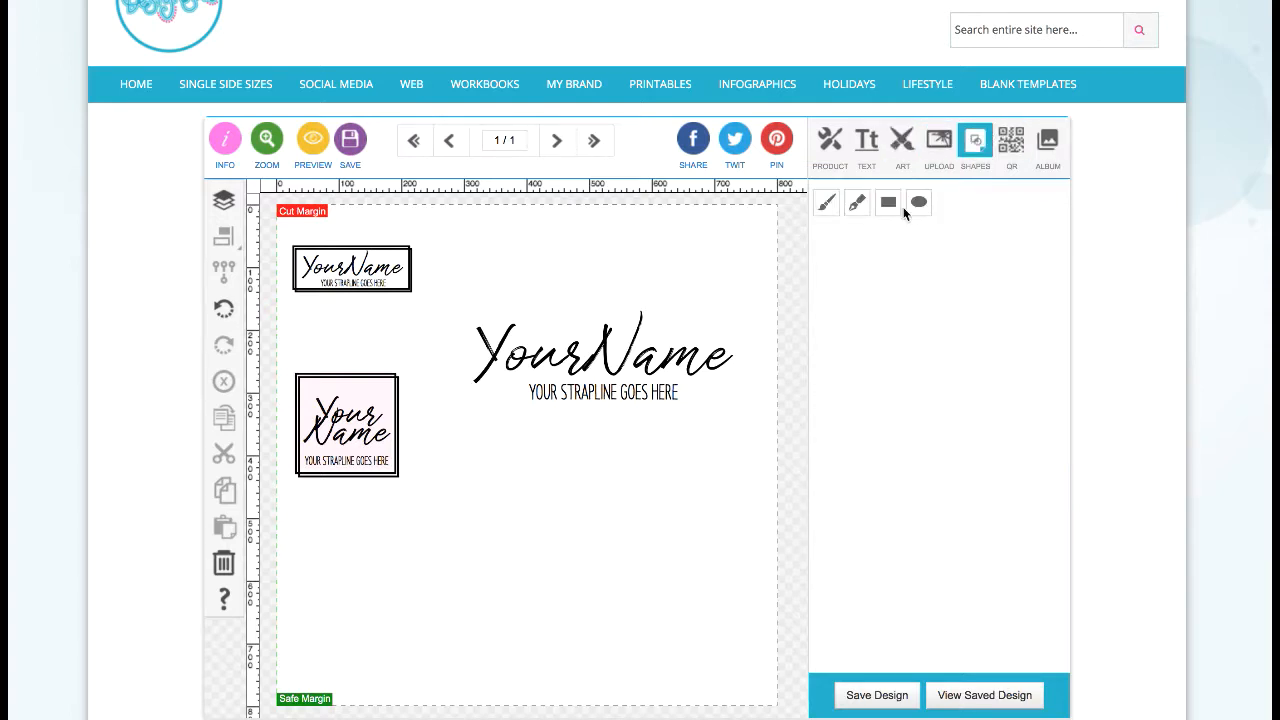
{"action": "left_click", "coordinate": [888, 205]}
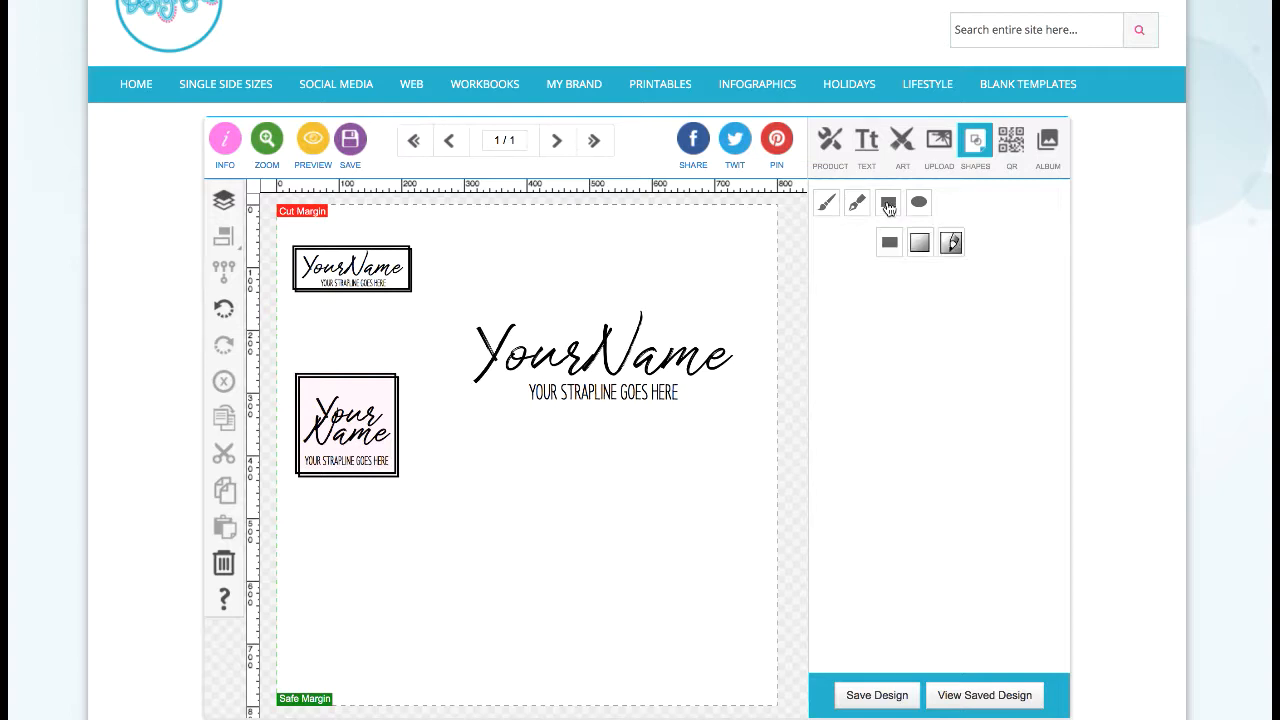
{"action": "left_click", "coordinate": [889, 243]}
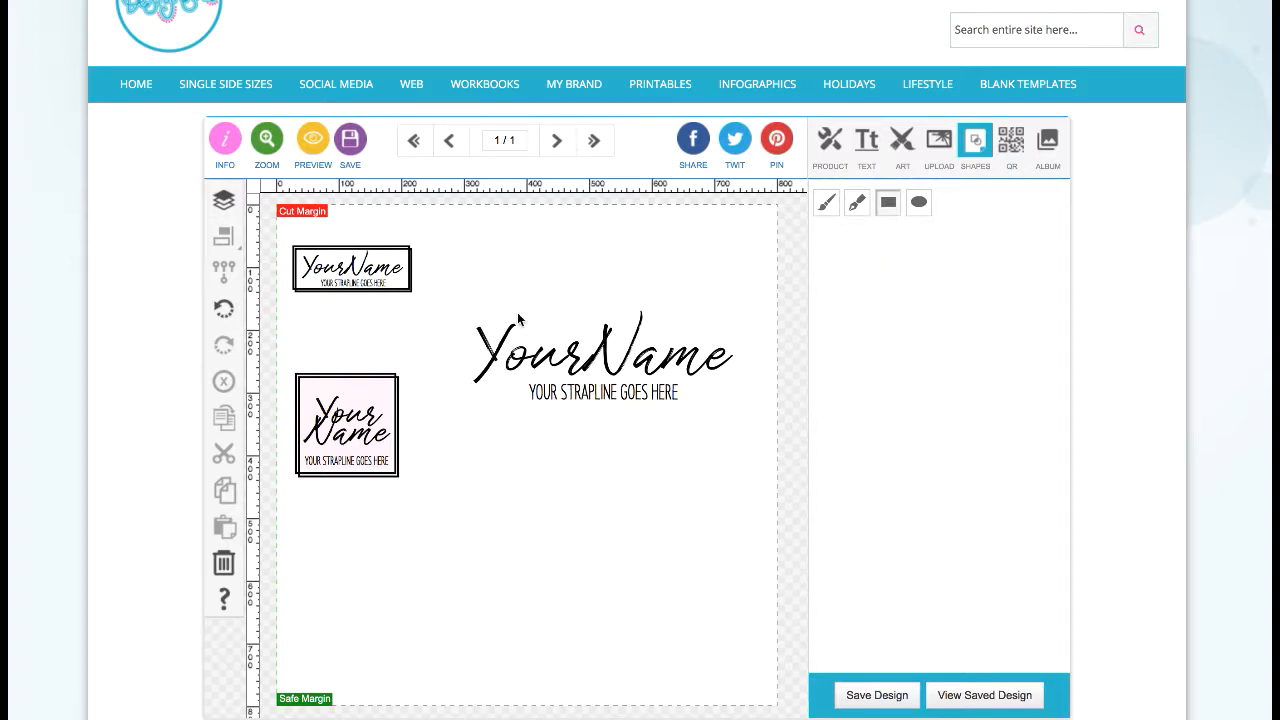
{"action": "left_click_drag", "start_coordinate": [453, 299], "coordinate": [760, 414]}
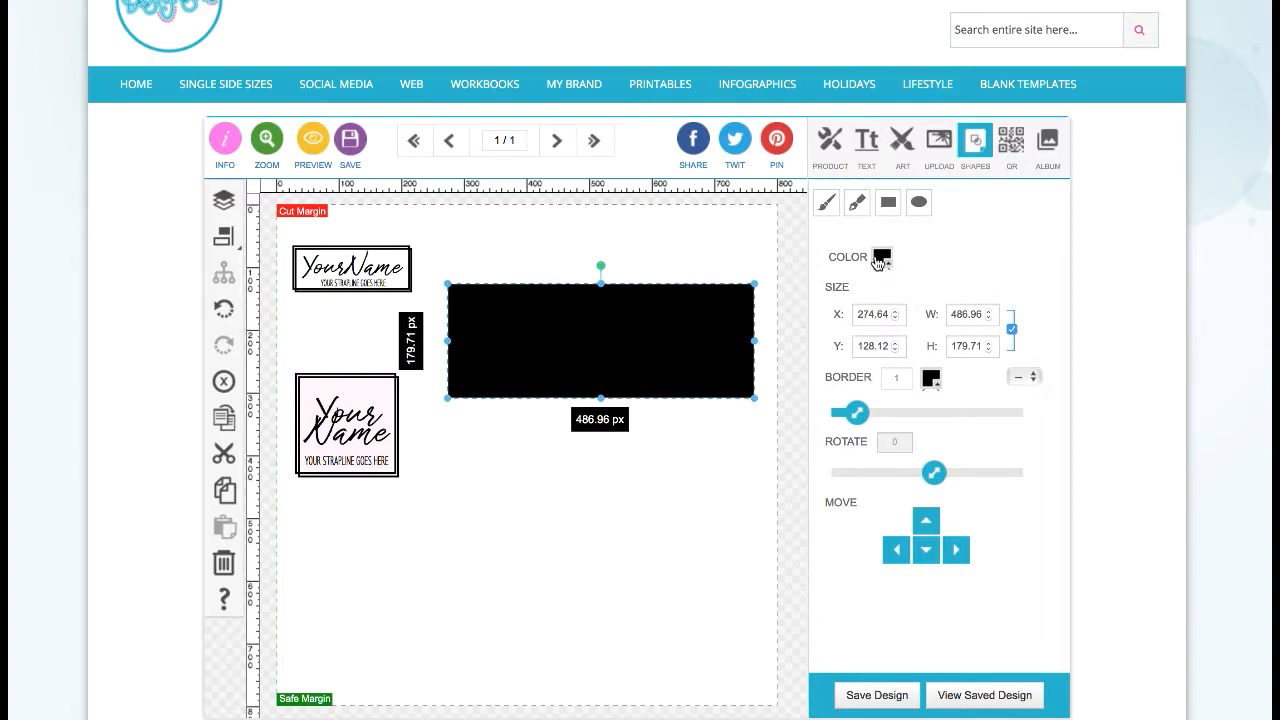
Step: Remove the rectangle's fill colour and set its border thickness to 5, keeping the border black
{"action": "left_click", "coordinate": [884, 259]}
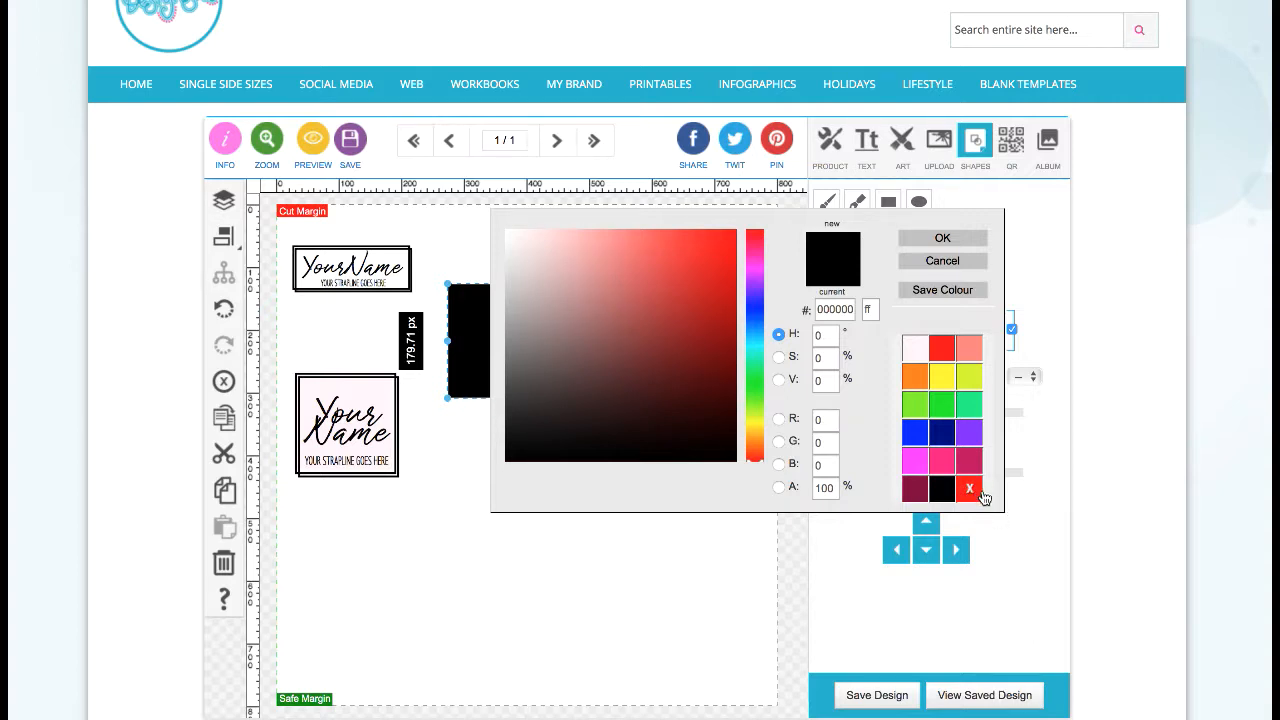
{"action": "left_click", "coordinate": [969, 490]}
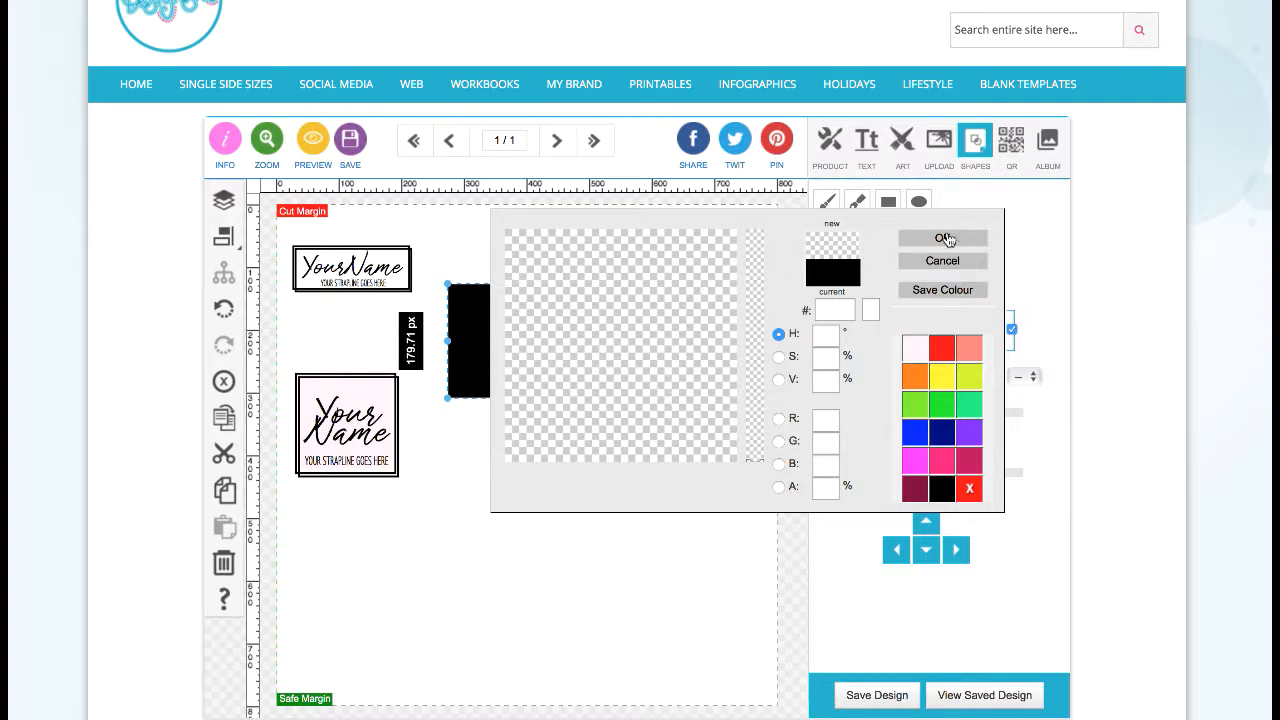
{"action": "left_click", "coordinate": [947, 243]}
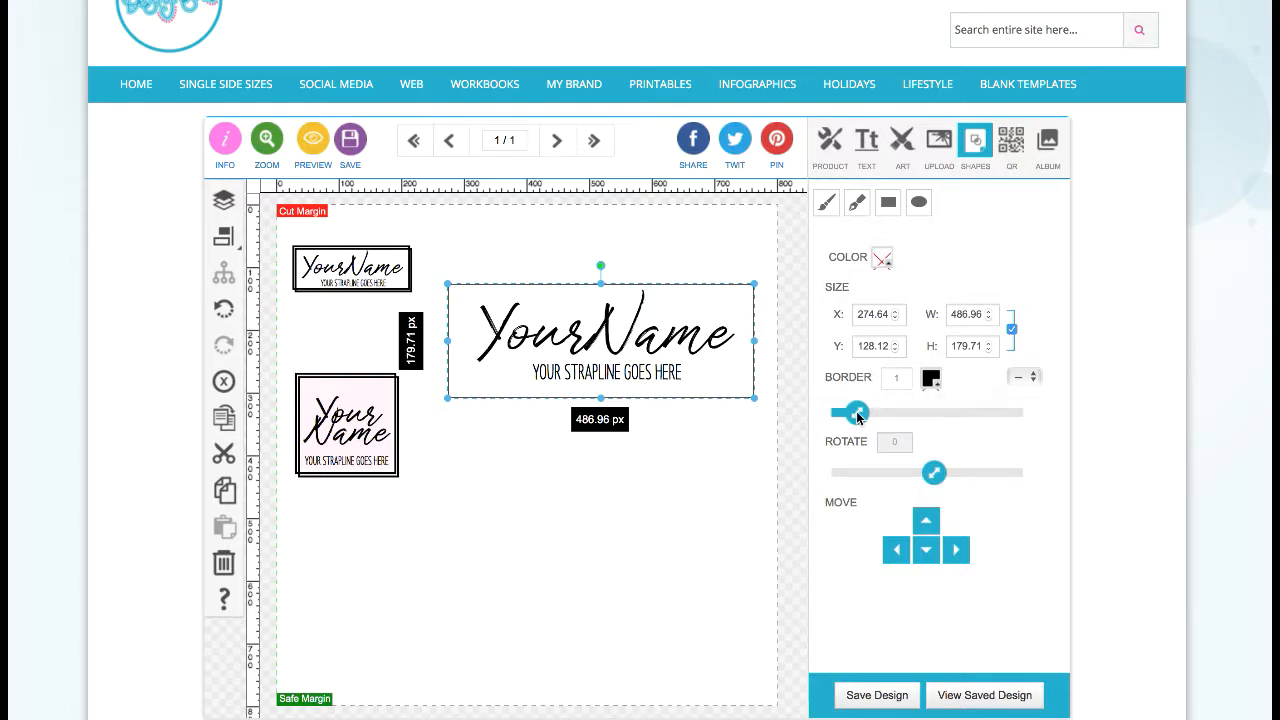
{"action": "left_click_drag", "start_coordinate": [857, 413], "coordinate": [929, 421]}
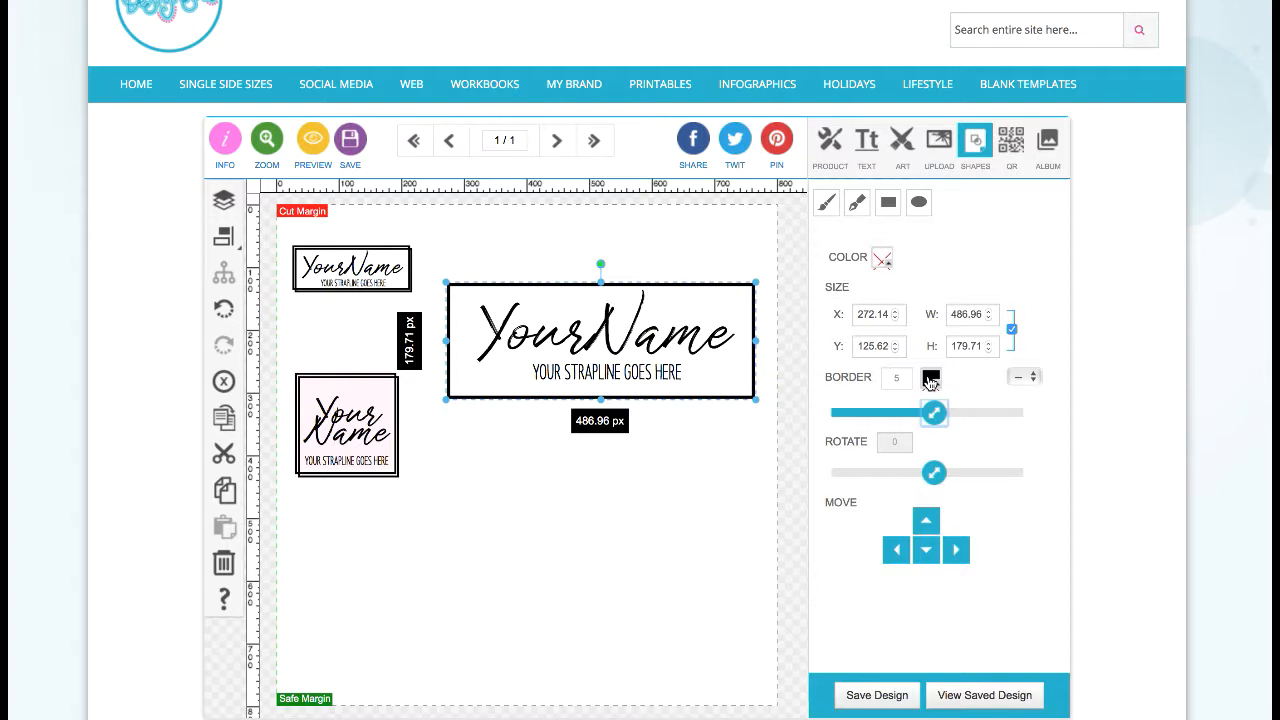
{"action": "left_click", "coordinate": [930, 378]}
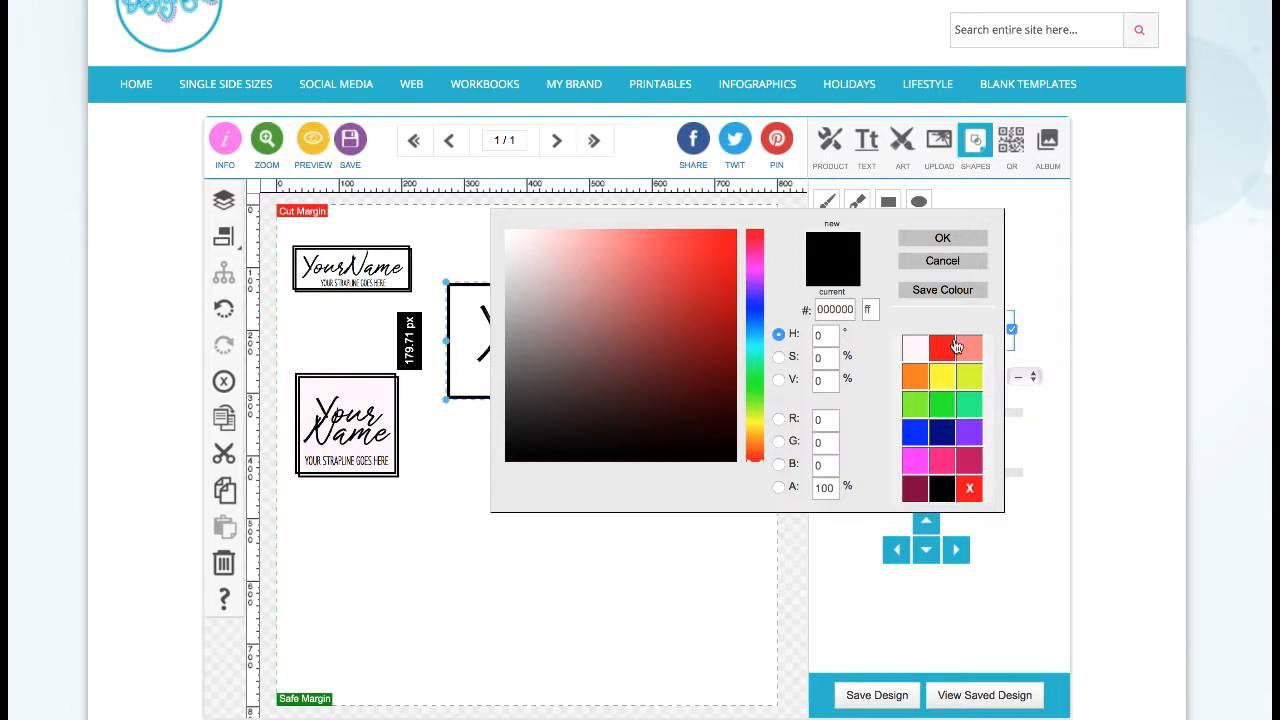
{"action": "left_click", "coordinate": [942, 262]}
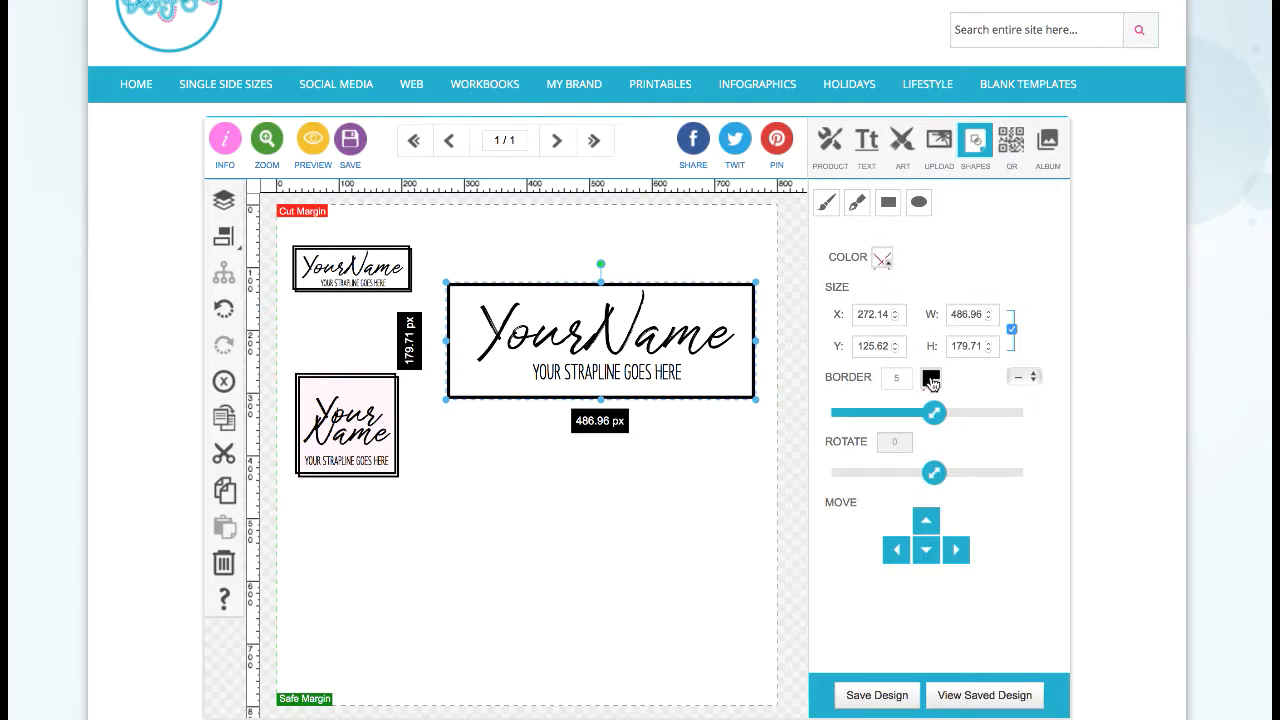
{"action": "left_click", "coordinate": [678, 443]}
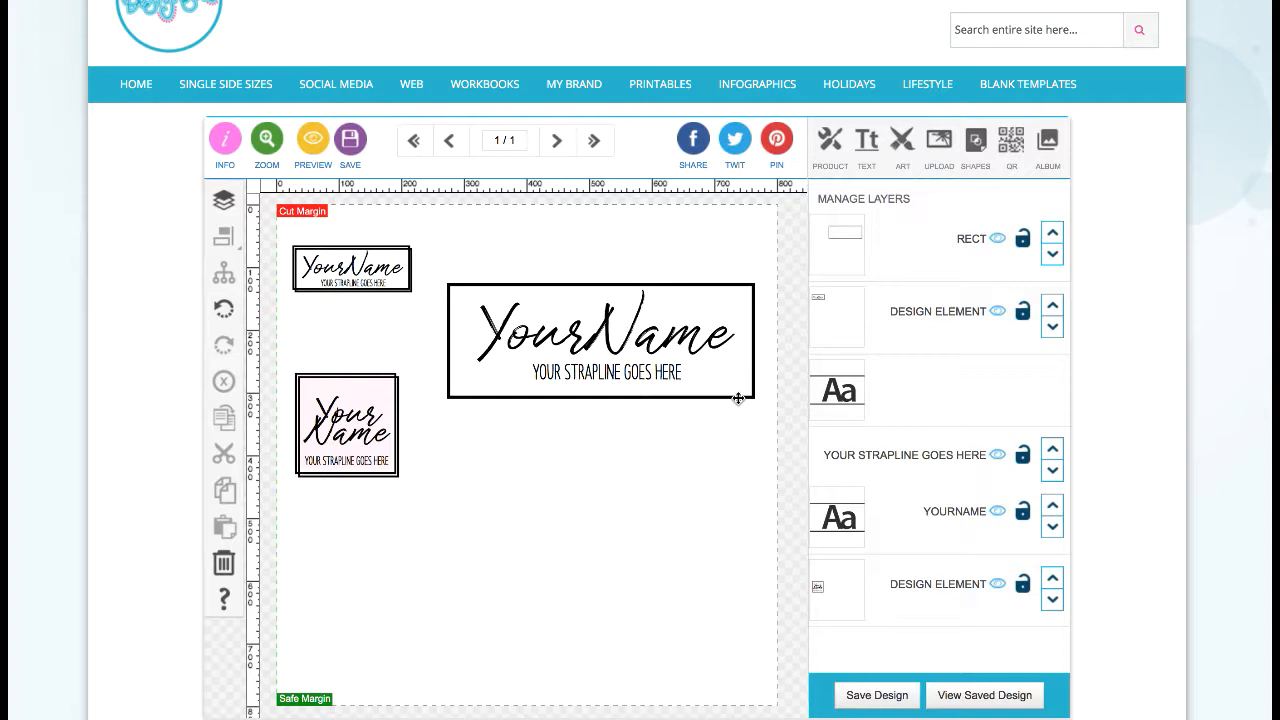
Step: Duplicate the rectangular frame and place the copy slightly below and to the right of the original as a double frame
{"action": "left_click", "coordinate": [738, 398]}
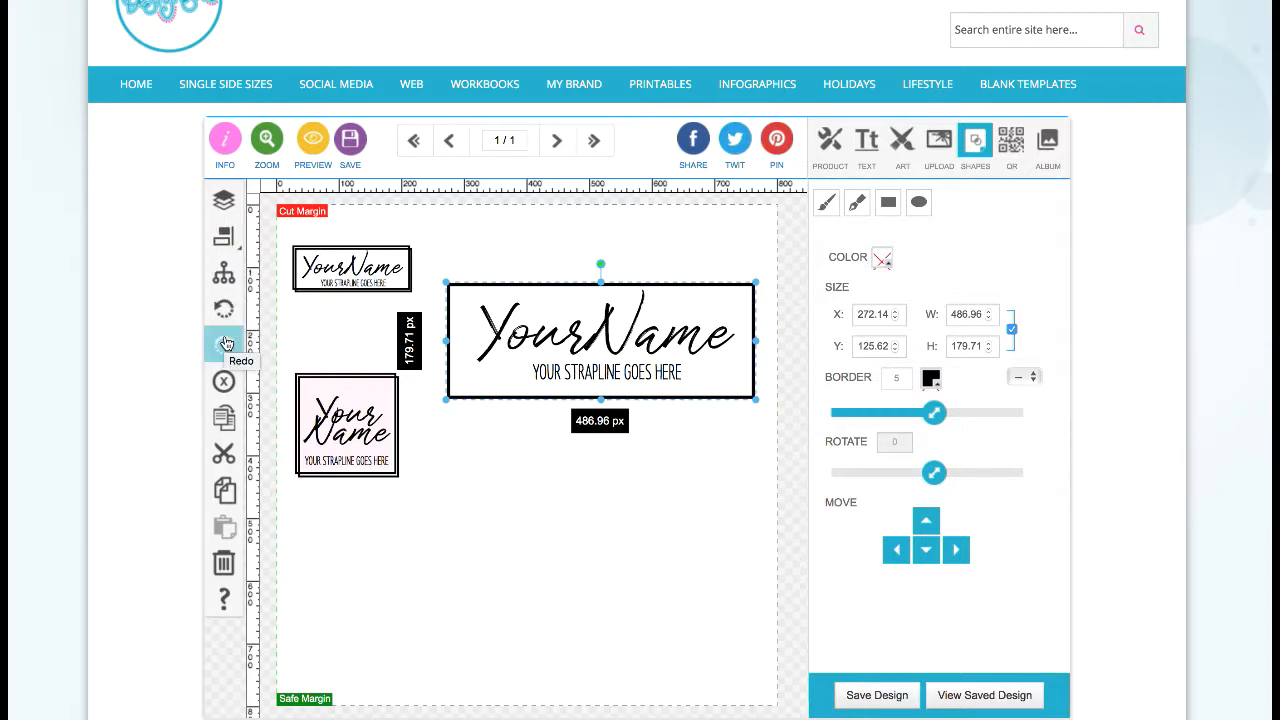
{"action": "left_click", "coordinate": [223, 422]}
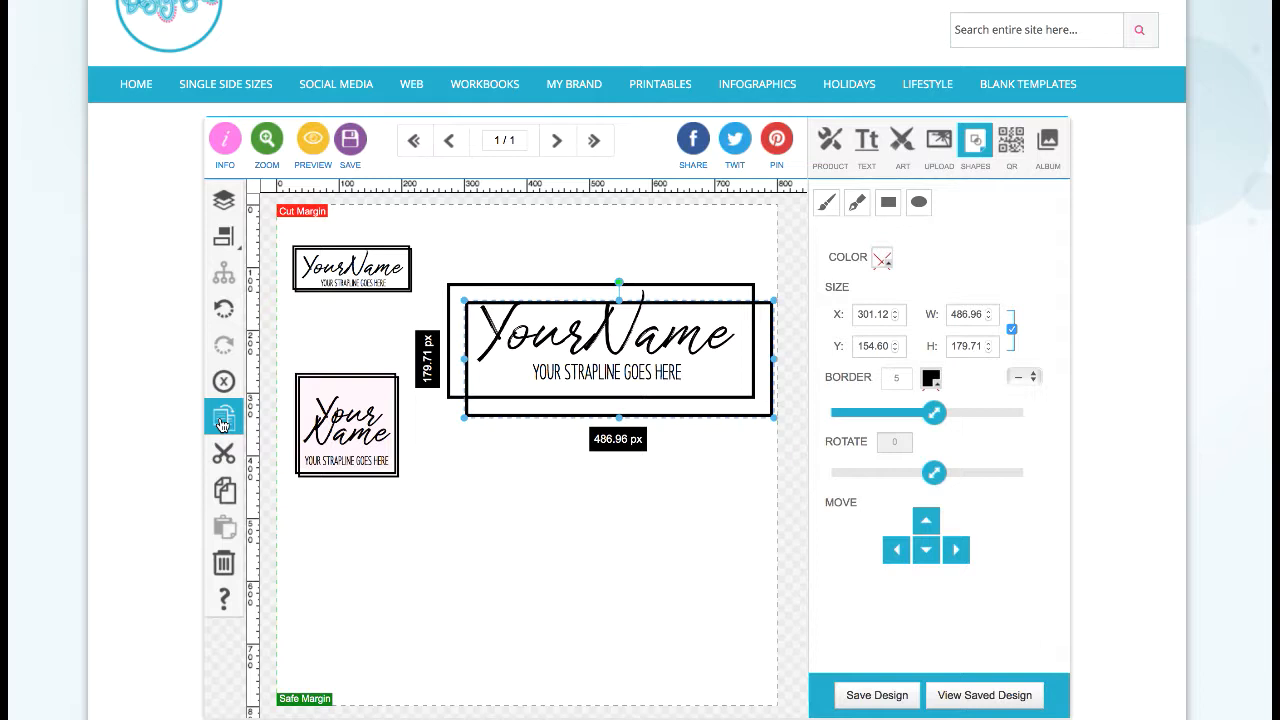
{"action": "left_click_drag", "start_coordinate": [526, 417], "coordinate": [513, 405]}
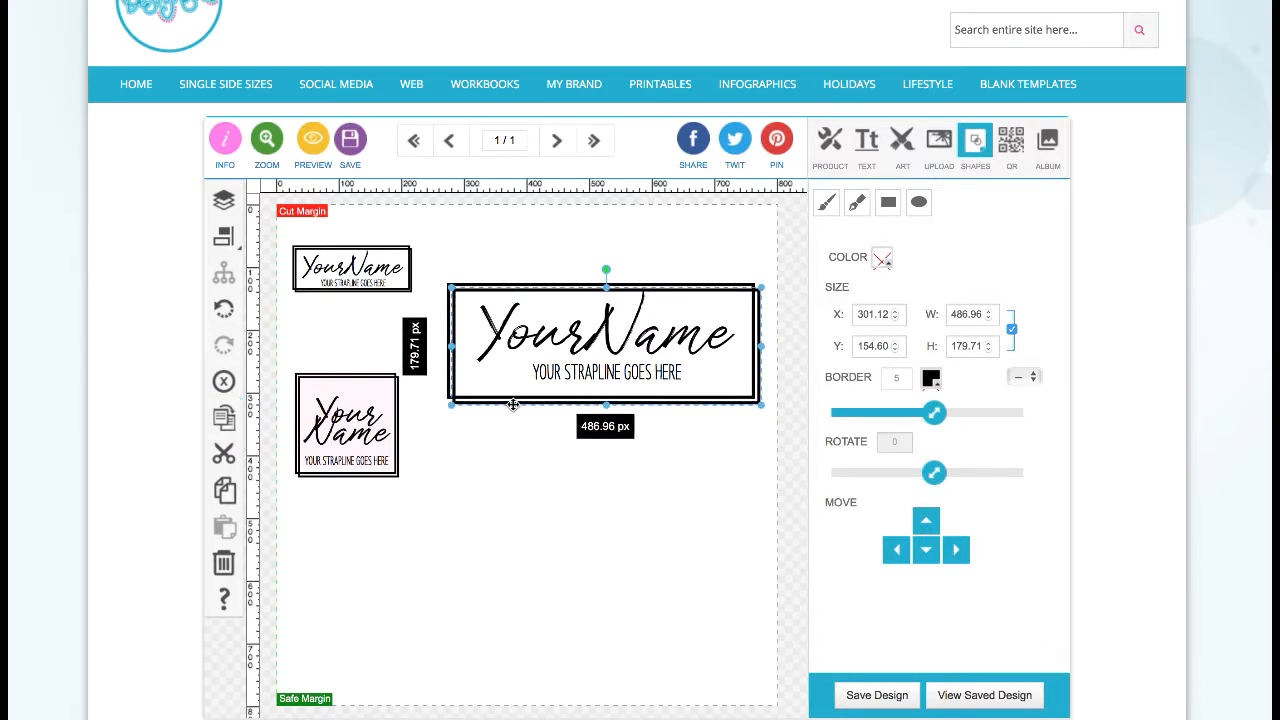
{"action": "left_click", "coordinate": [534, 480]}
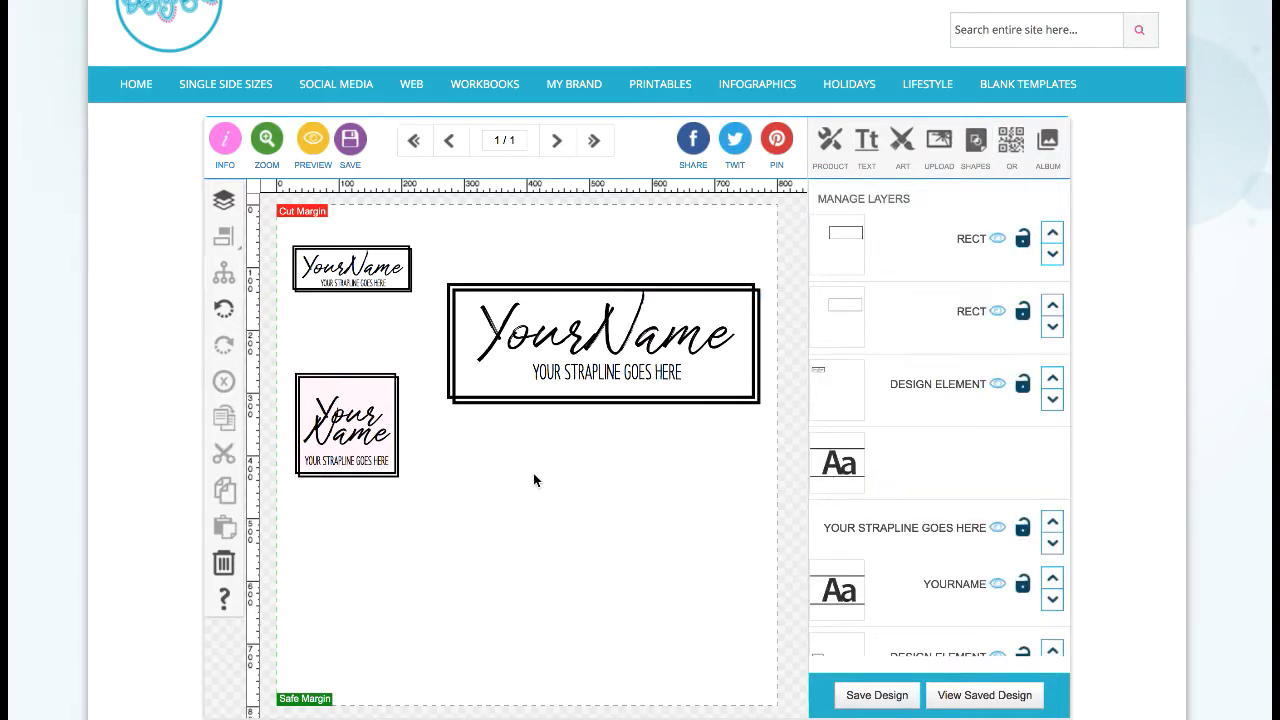
Step: Set the border thickness of the lower, offset rectangular frame to 4
{"action": "left_click", "coordinate": [736, 391]}
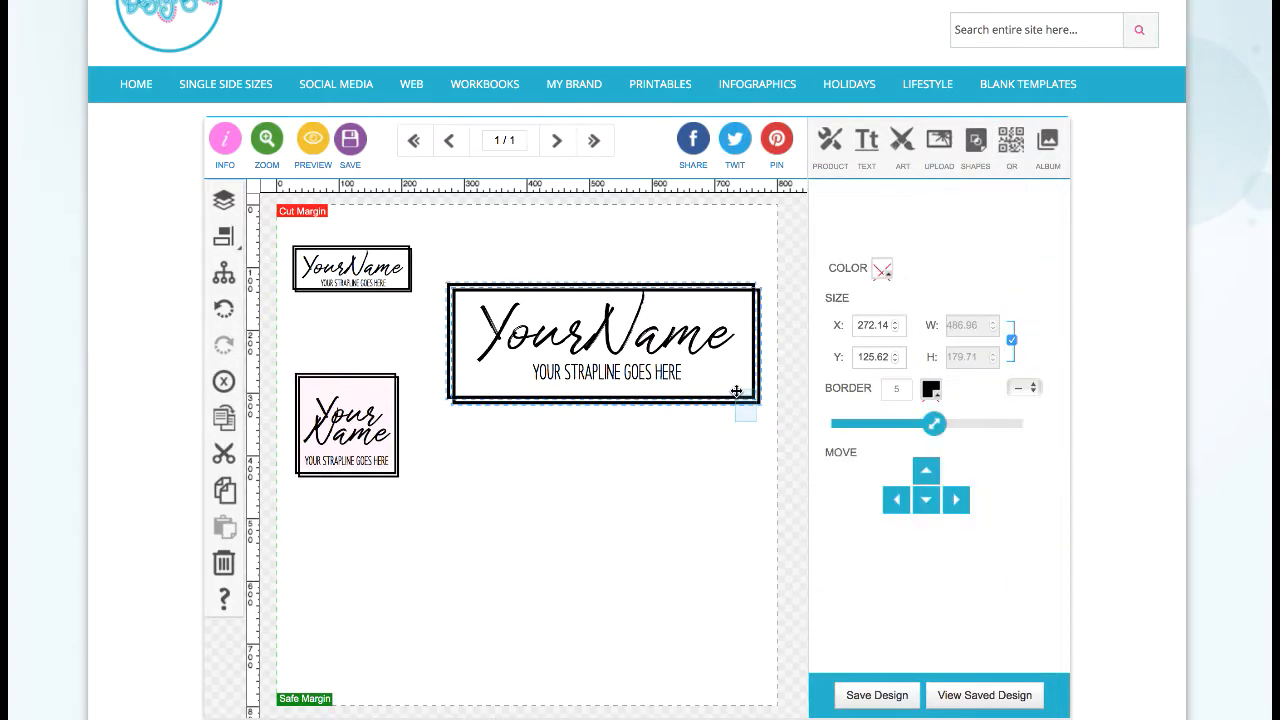
{"action": "left_click", "coordinate": [908, 424]}
{"action": "left_click", "coordinate": [755, 412]}
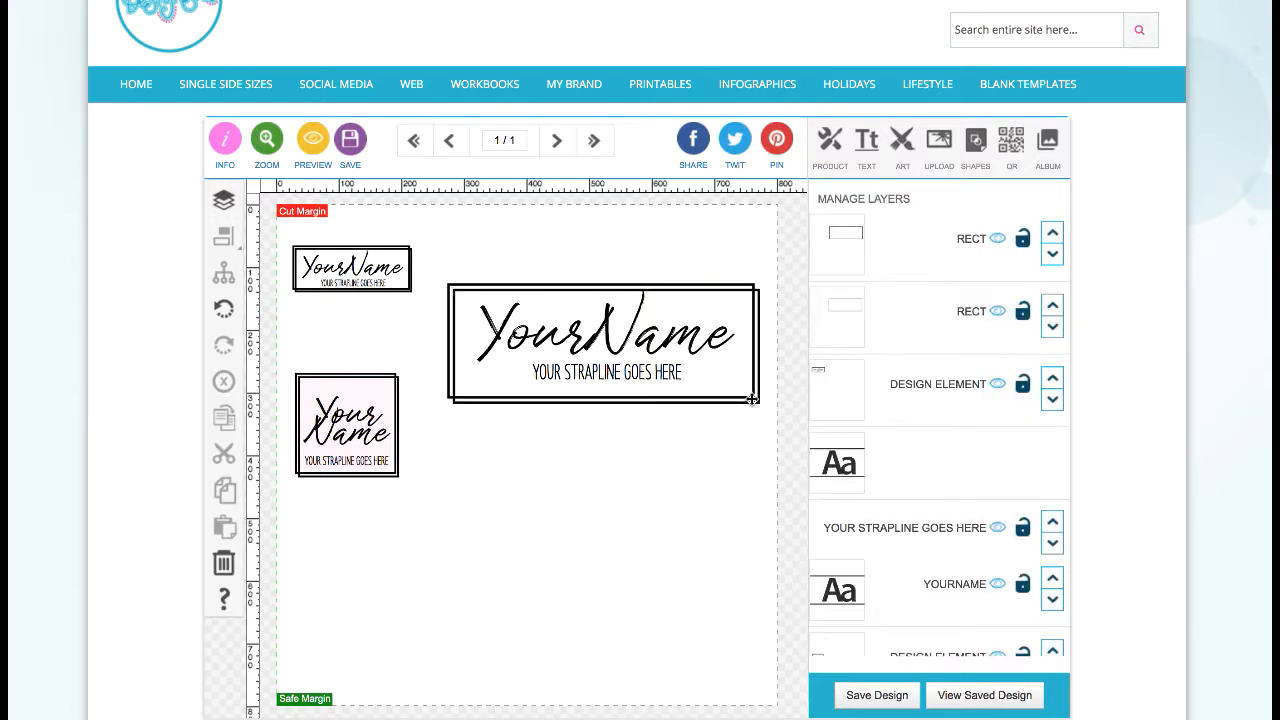
{"action": "left_click", "coordinate": [752, 397]}
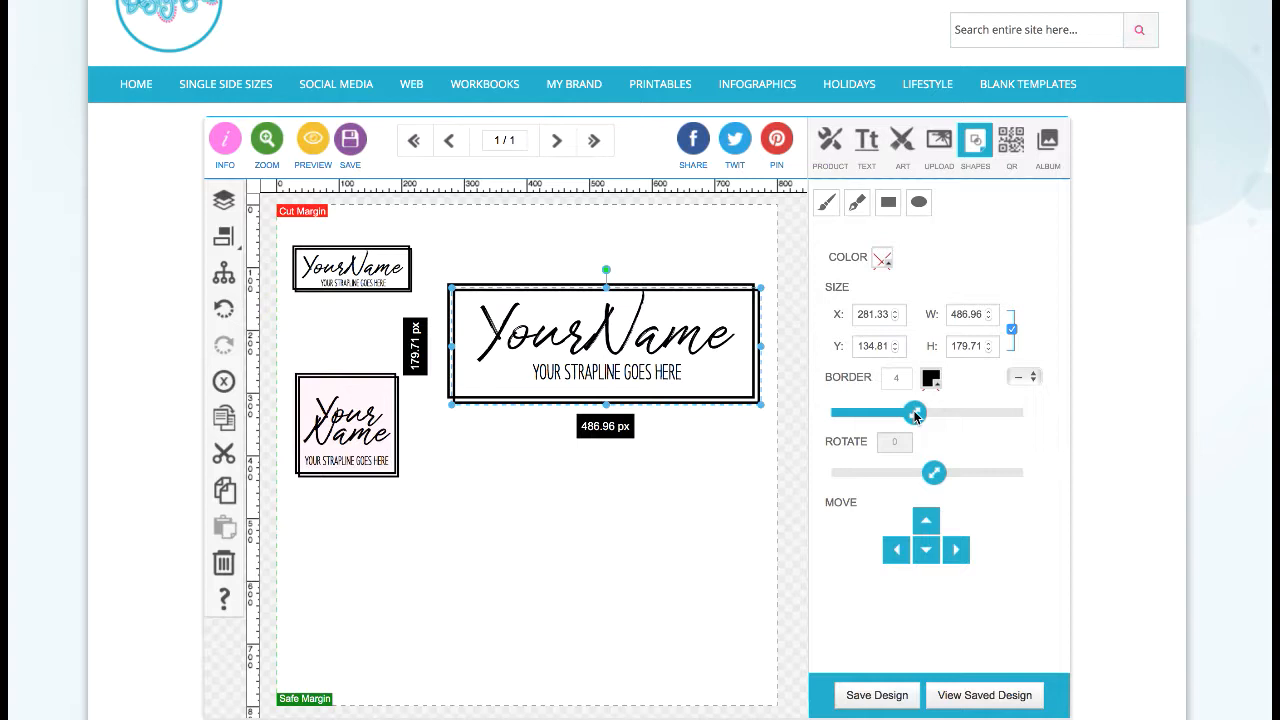
{"action": "left_click", "coordinate": [897, 417]}
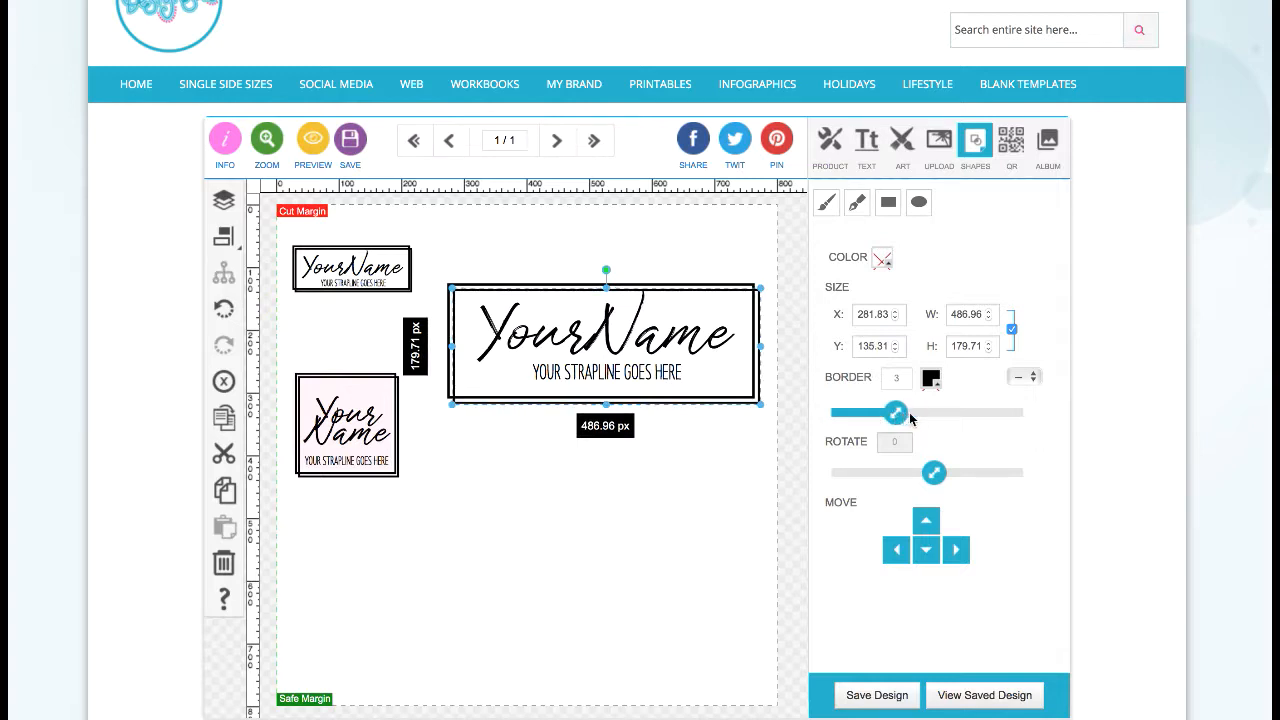
{"action": "left_click", "coordinate": [914, 418]}
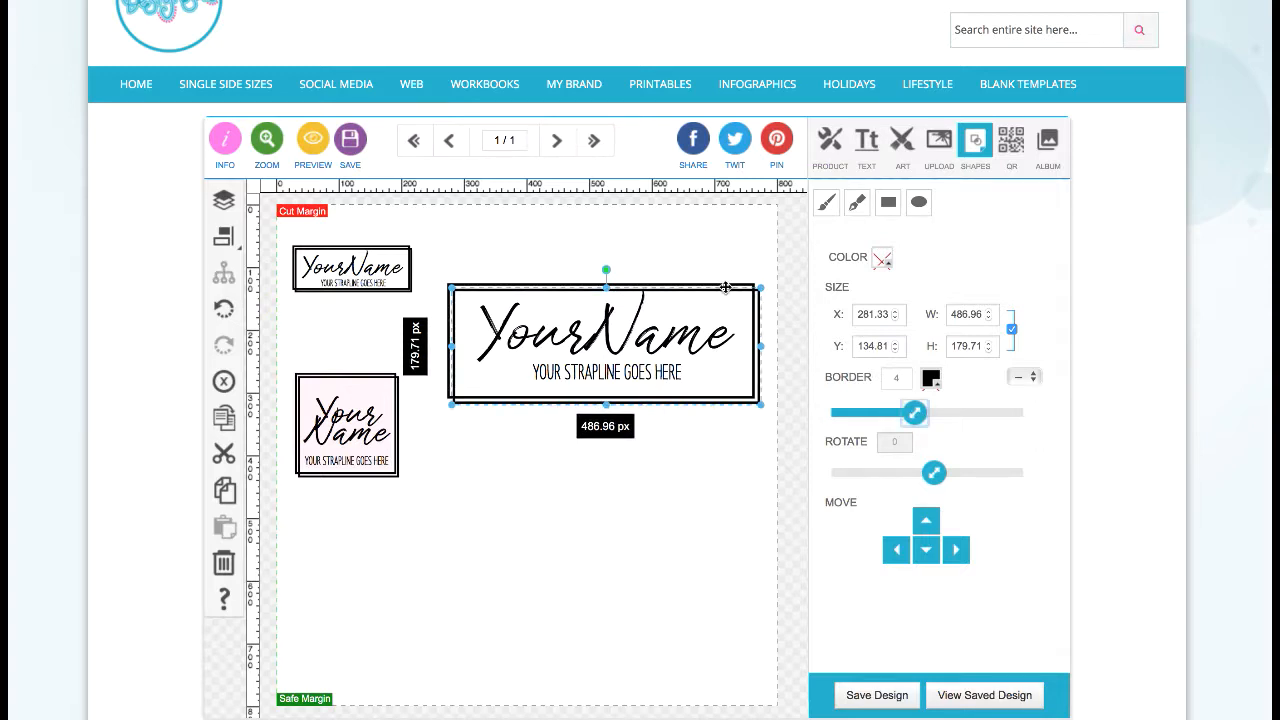
Step: Set the border thickness of both rectangular frames around the large logo to 3
{"action": "left_click_drag", "start_coordinate": [726, 287], "coordinate": [721, 282]}
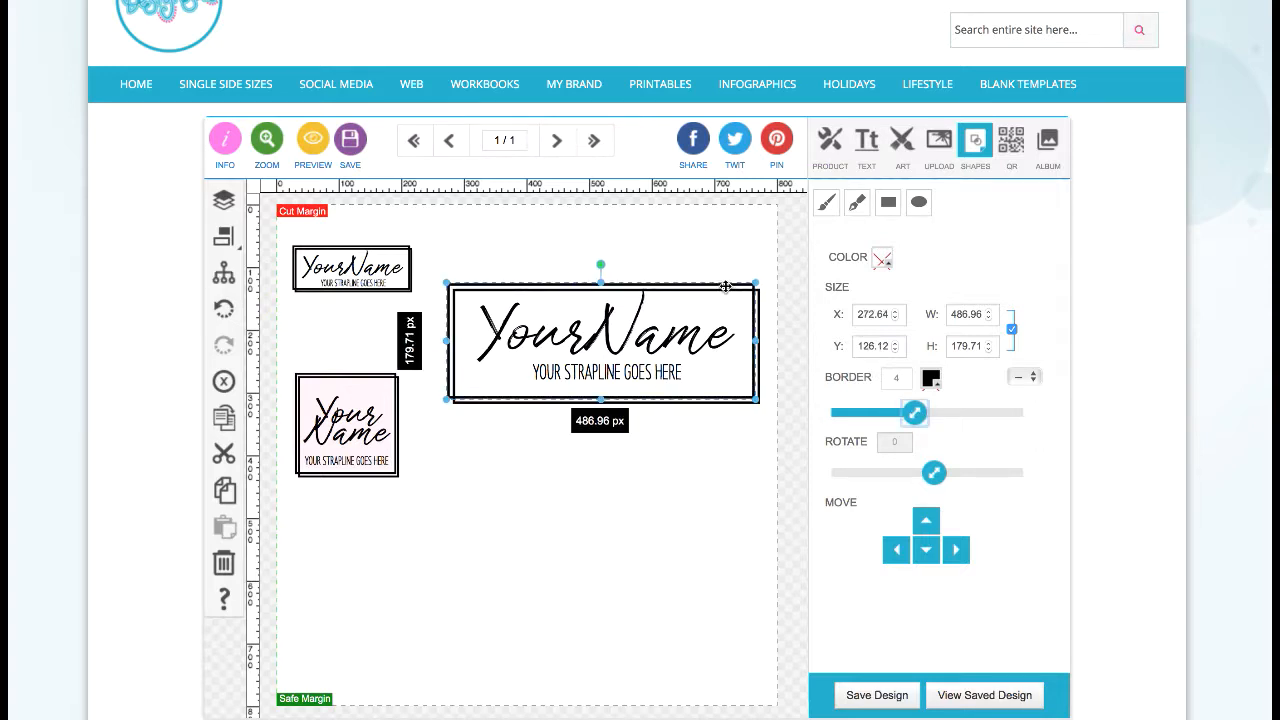
{"action": "left_click", "coordinate": [885, 419]}
{"action": "left_click", "coordinate": [872, 421]}
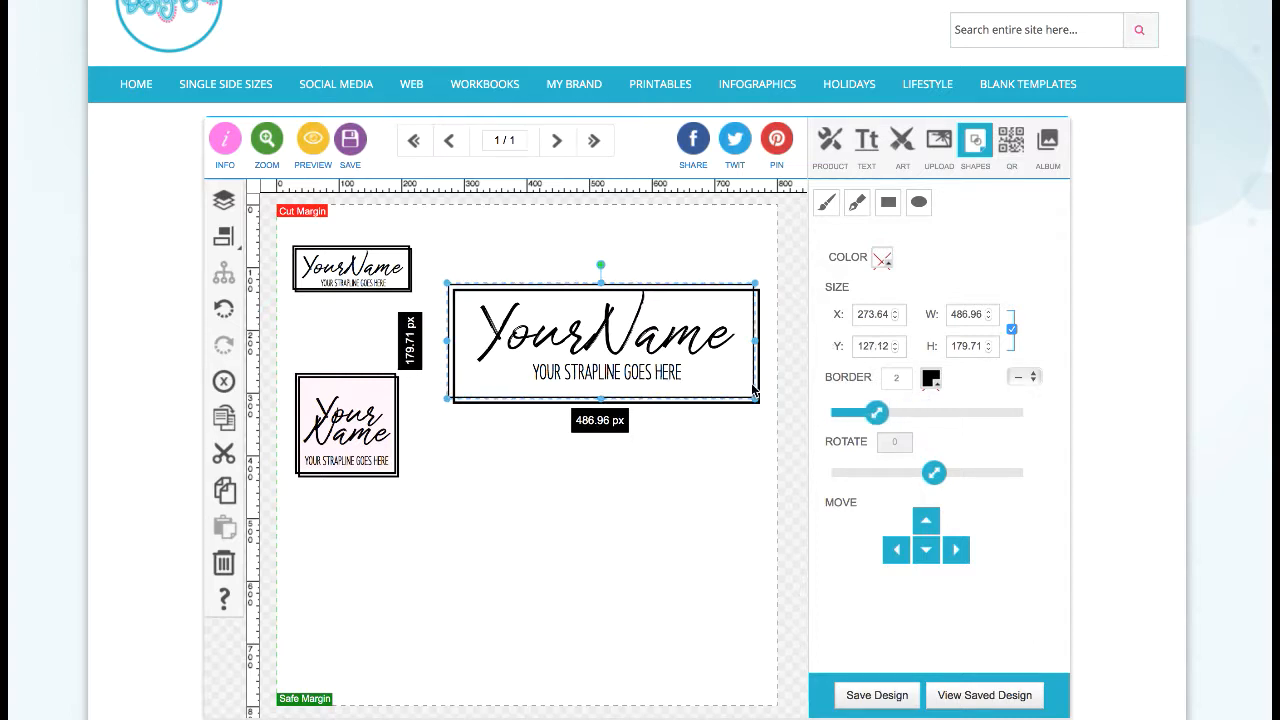
{"action": "left_click", "coordinate": [894, 418]}
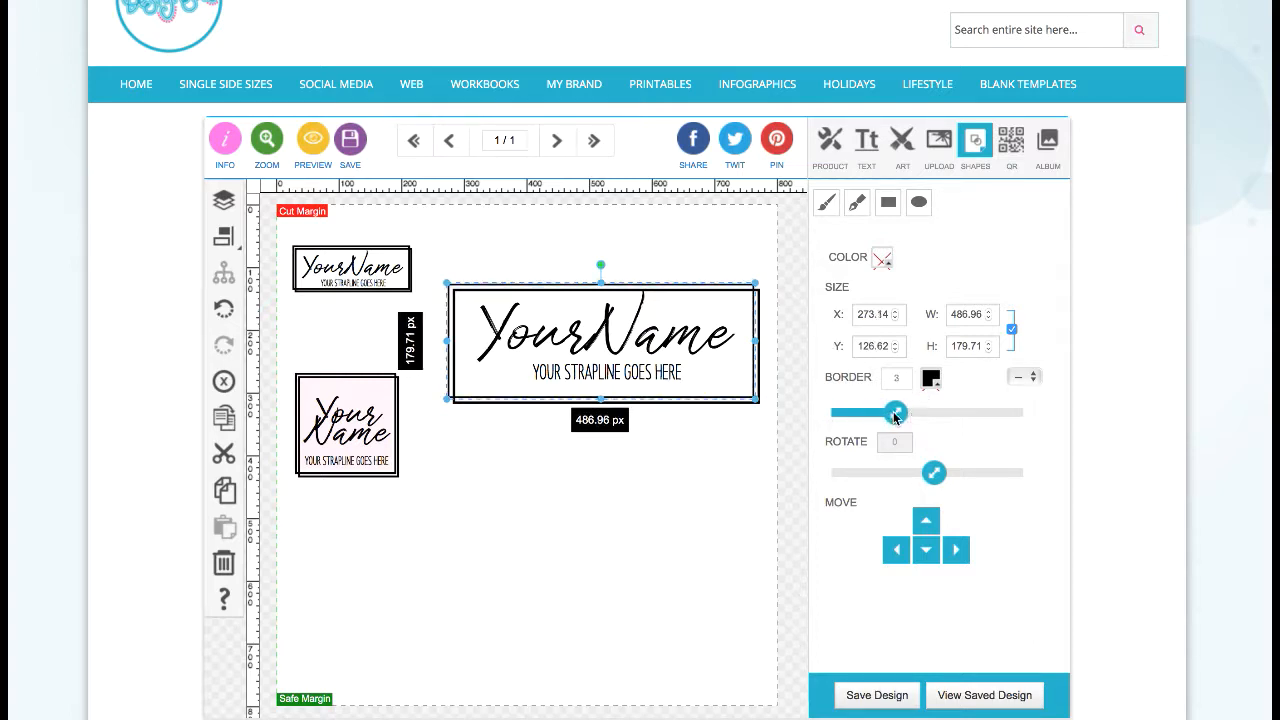
{"action": "left_click", "coordinate": [760, 389]}
{"action": "left_click", "coordinate": [760, 382]}
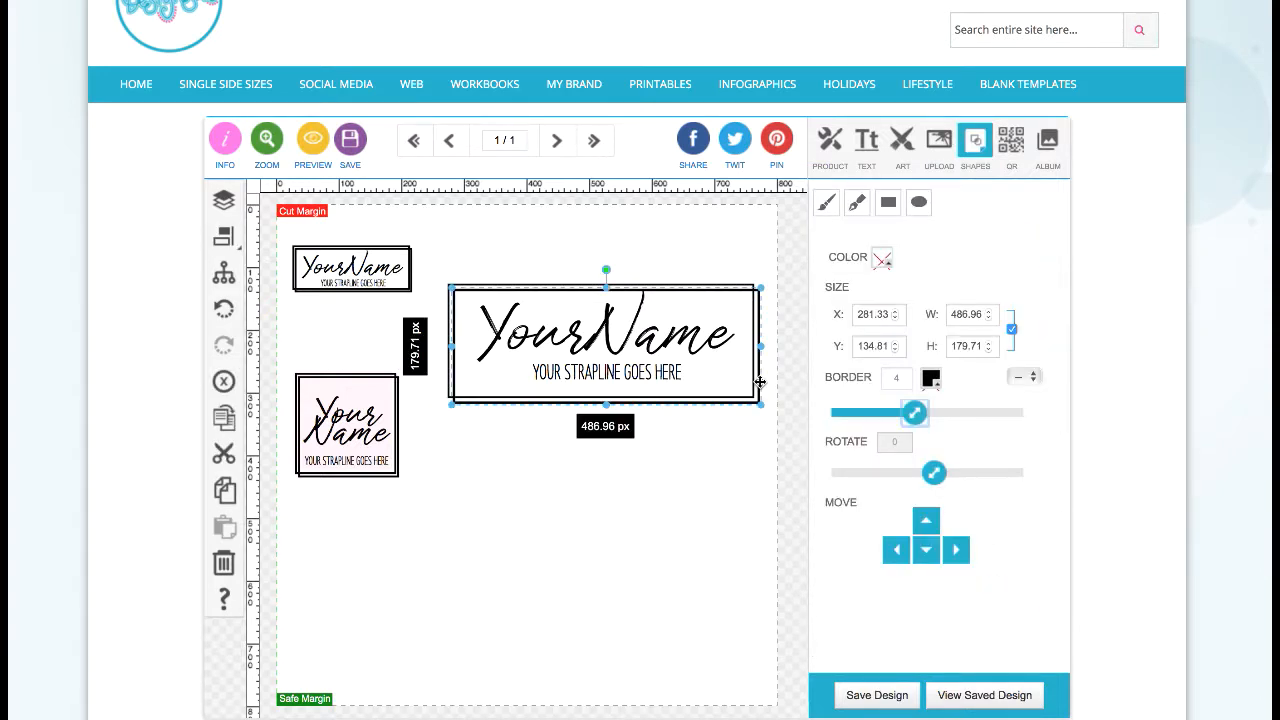
{"action": "left_click", "coordinate": [886, 421]}
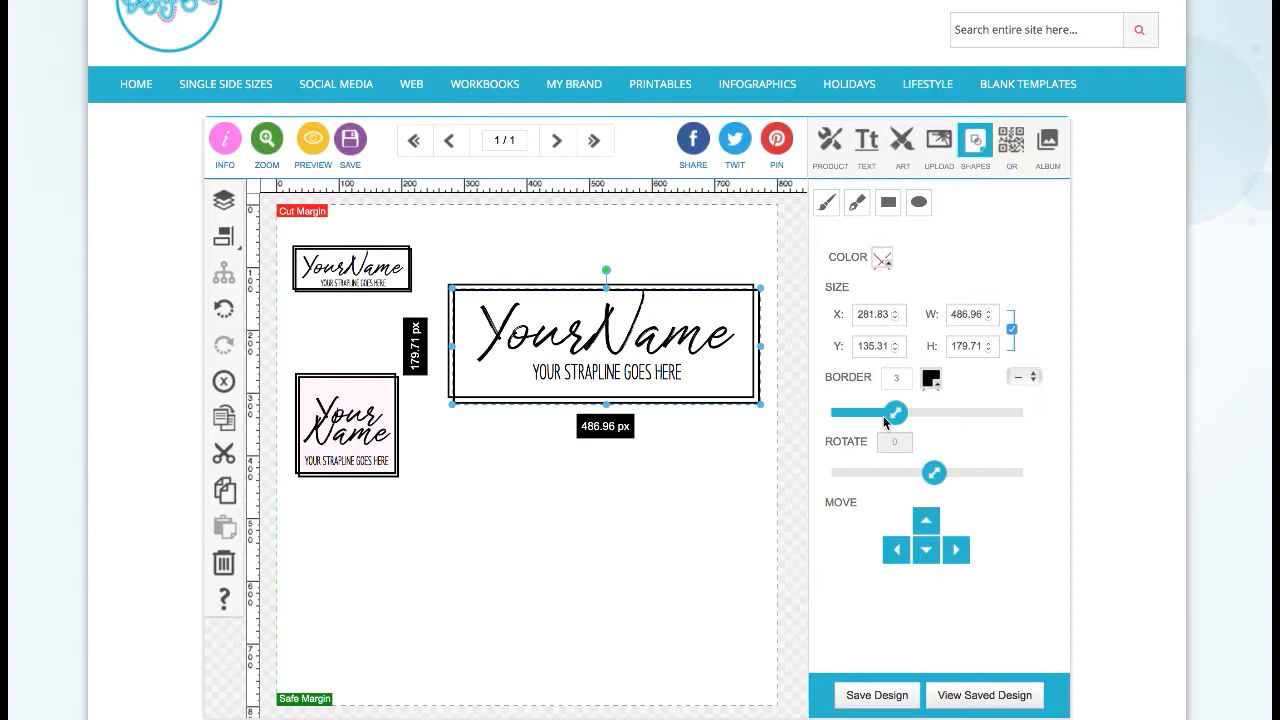
{"action": "left_click", "coordinate": [641, 440]}
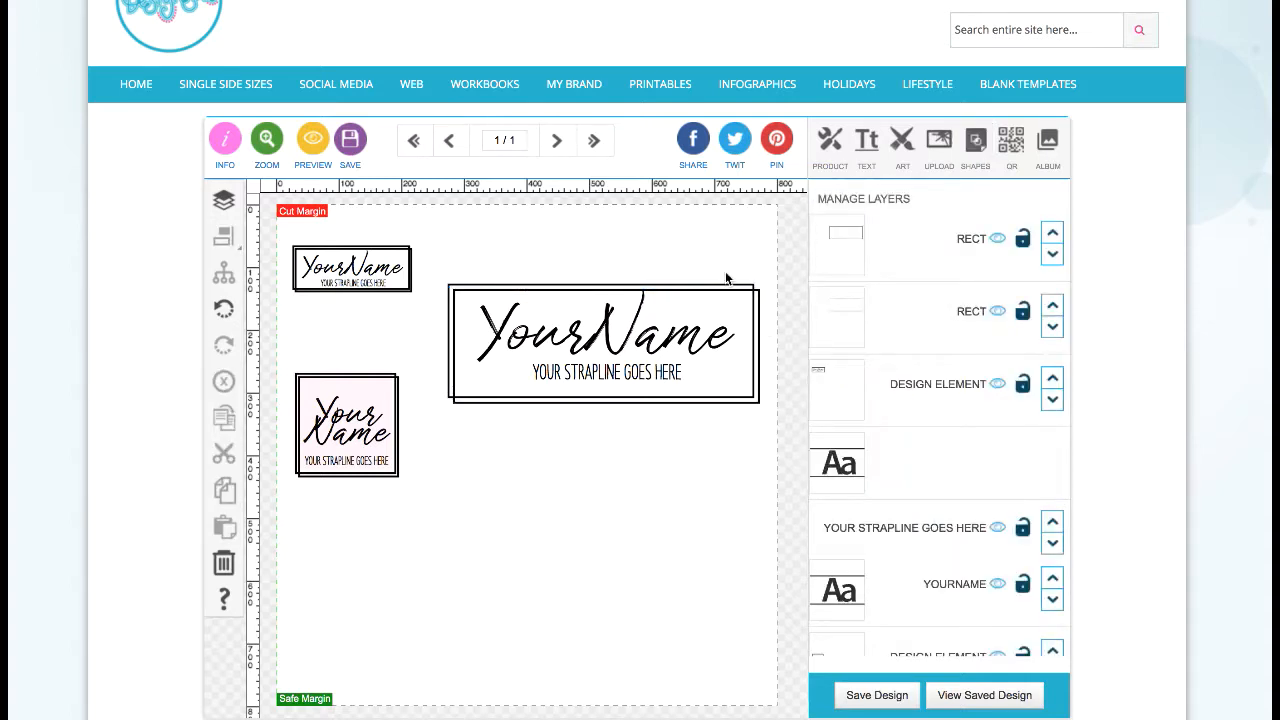
Step: Group the two rectangular frames and send the group to the very bottom of the layer order
{"action": "left_click", "coordinate": [735, 292]}
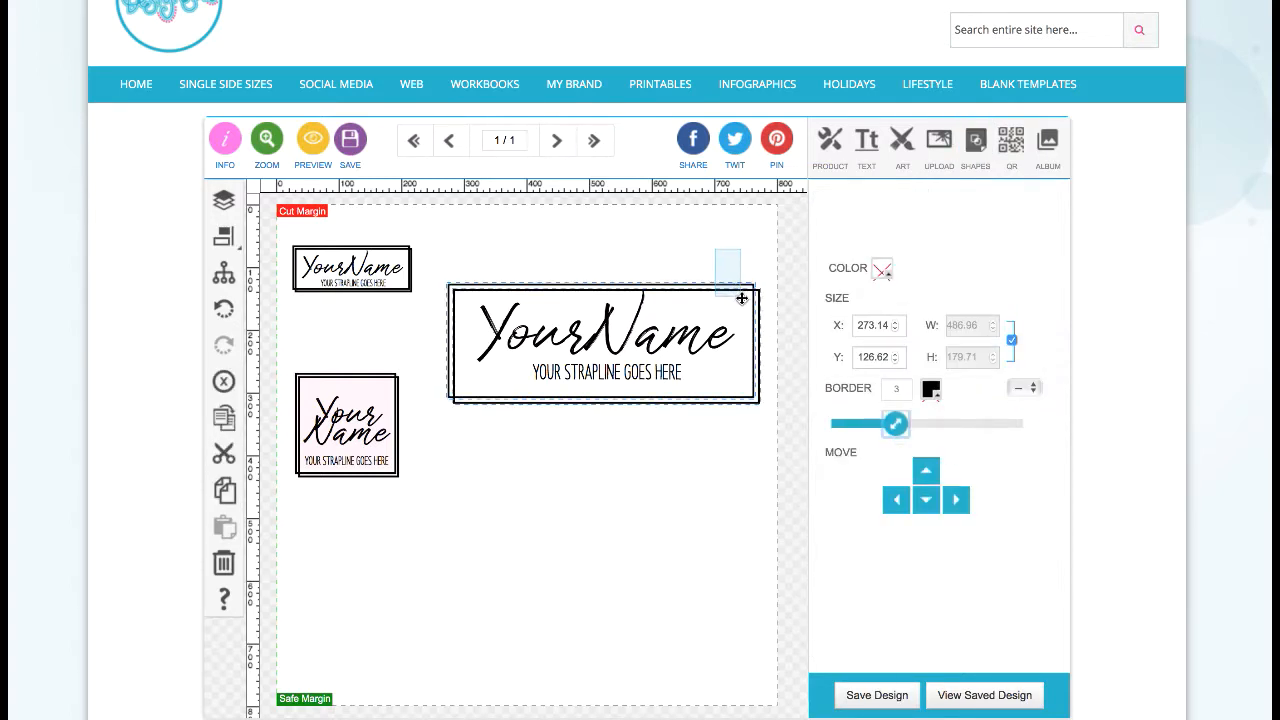
{"action": "left_click", "coordinate": [226, 271]}
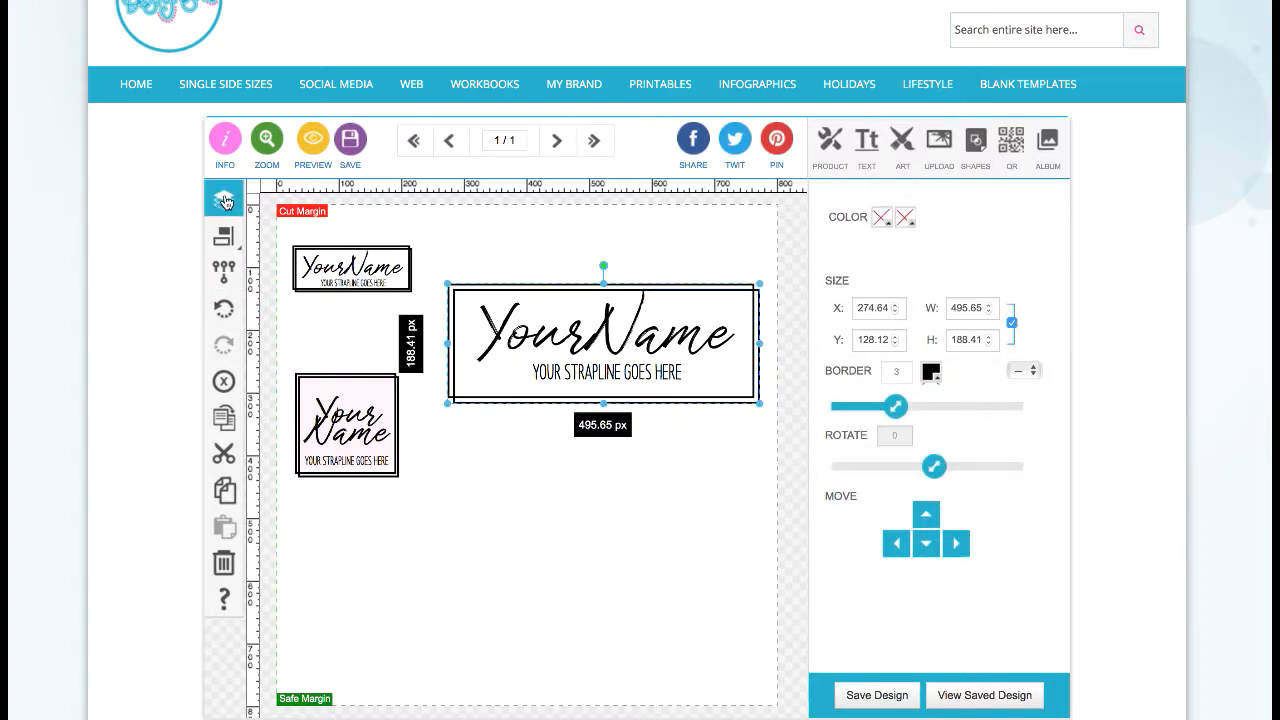
{"action": "left_click", "coordinate": [224, 200]}
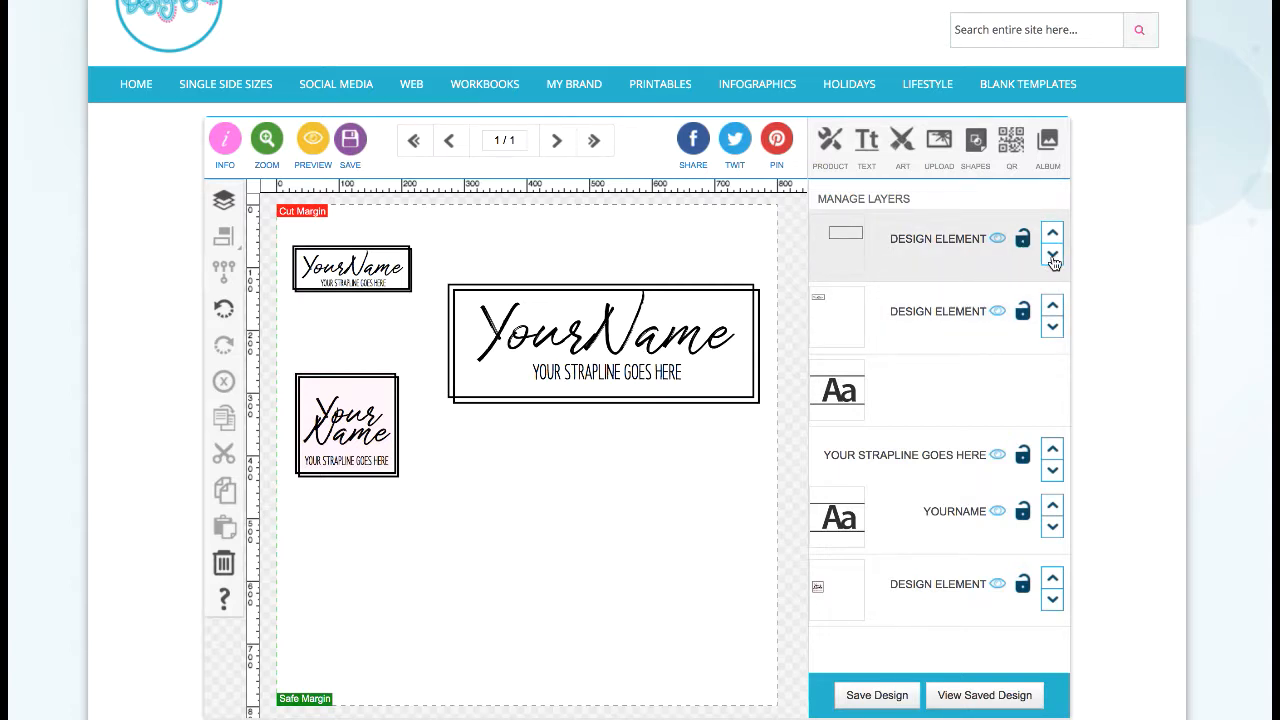
{"action": "left_click", "coordinate": [1053, 256]}
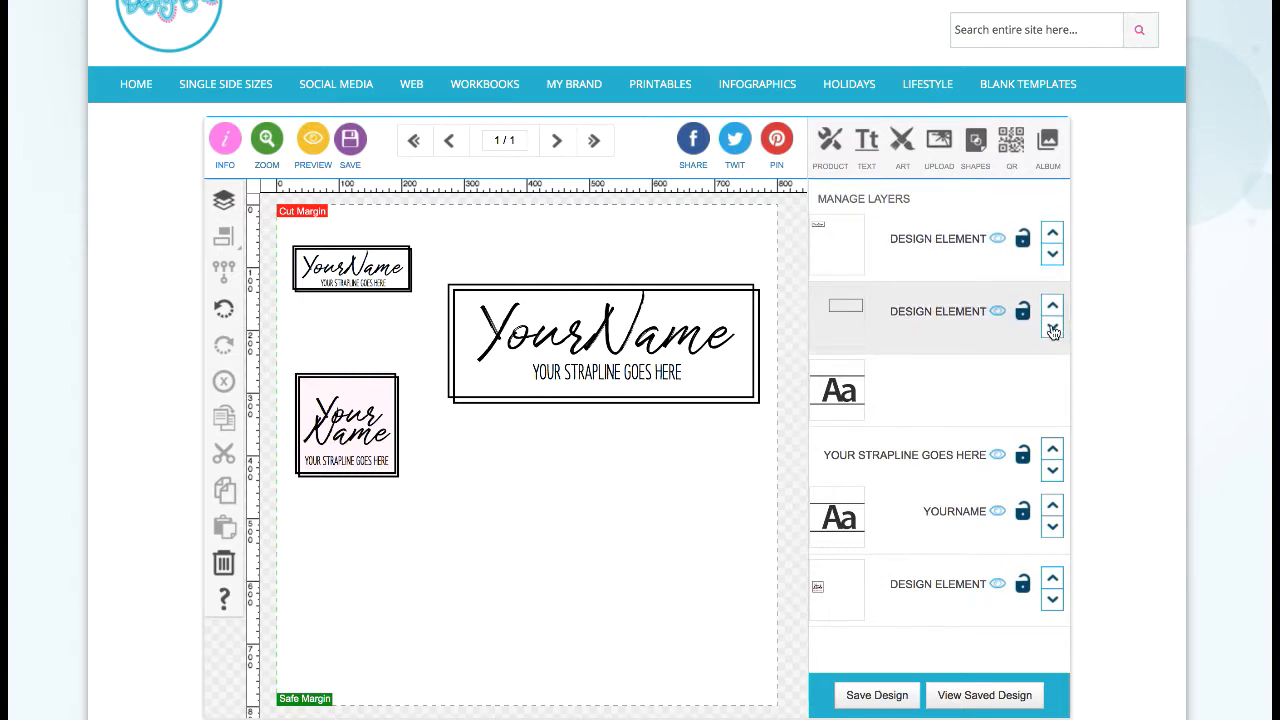
{"action": "left_click", "coordinate": [1053, 328]}
{"action": "left_click", "coordinate": [1052, 400]}
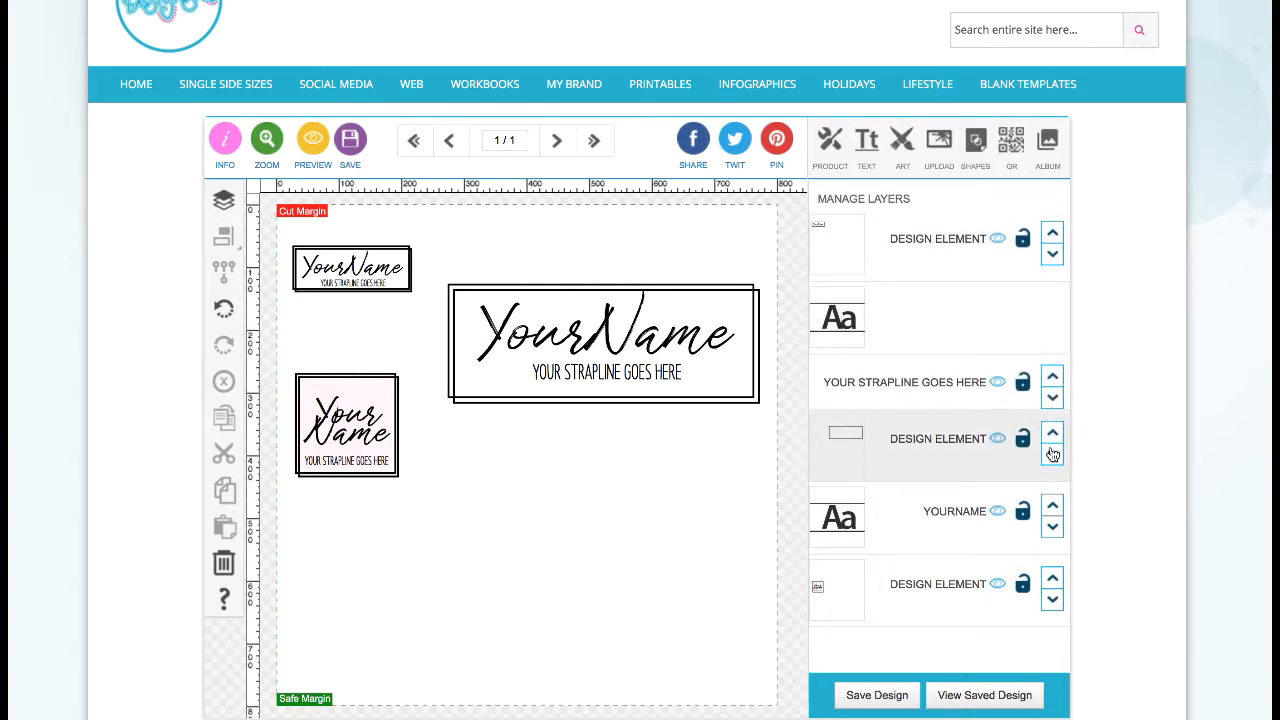
{"action": "left_click", "coordinate": [1053, 455]}
{"action": "left_click", "coordinate": [1053, 532]}
{"action": "scroll", "coordinate": [1053, 416], "scroll_direction": "down", "scroll_amount": 1}
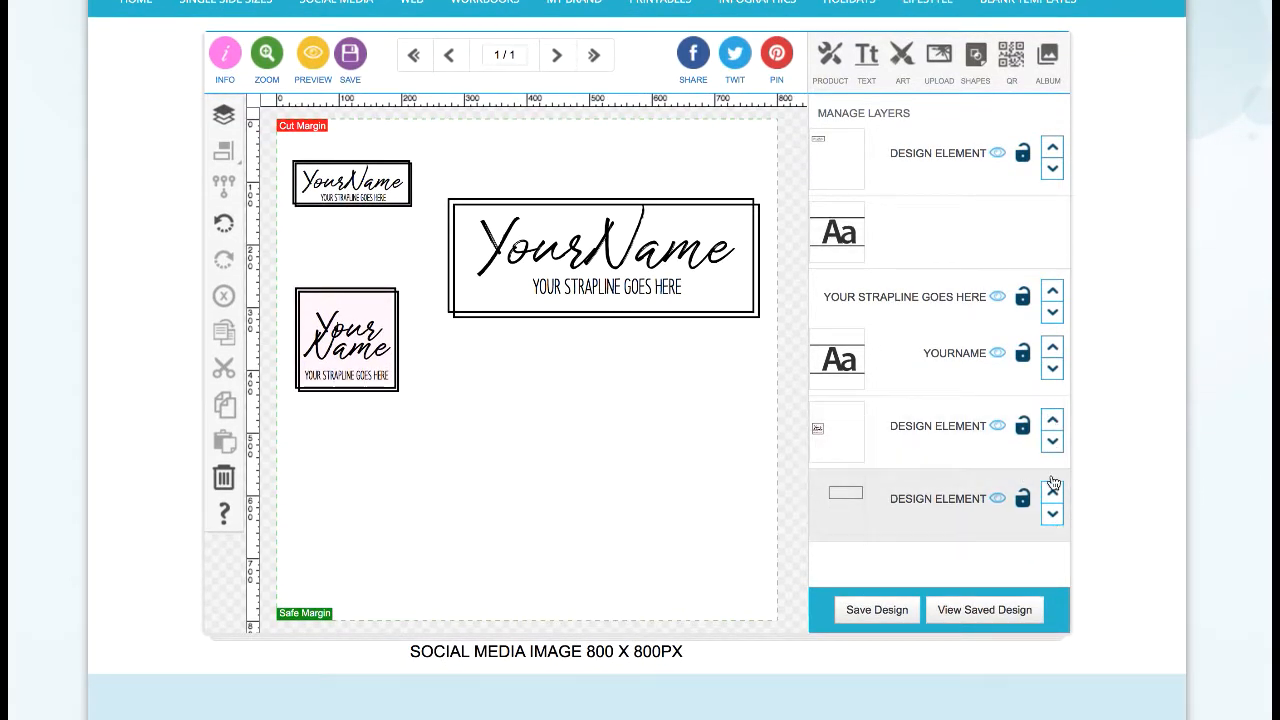
{"action": "scroll", "coordinate": [704, 407], "scroll_direction": "up", "scroll_amount": 1}
{"action": "scroll", "coordinate": [706, 406], "scroll_direction": "up", "scroll_amount": 2}
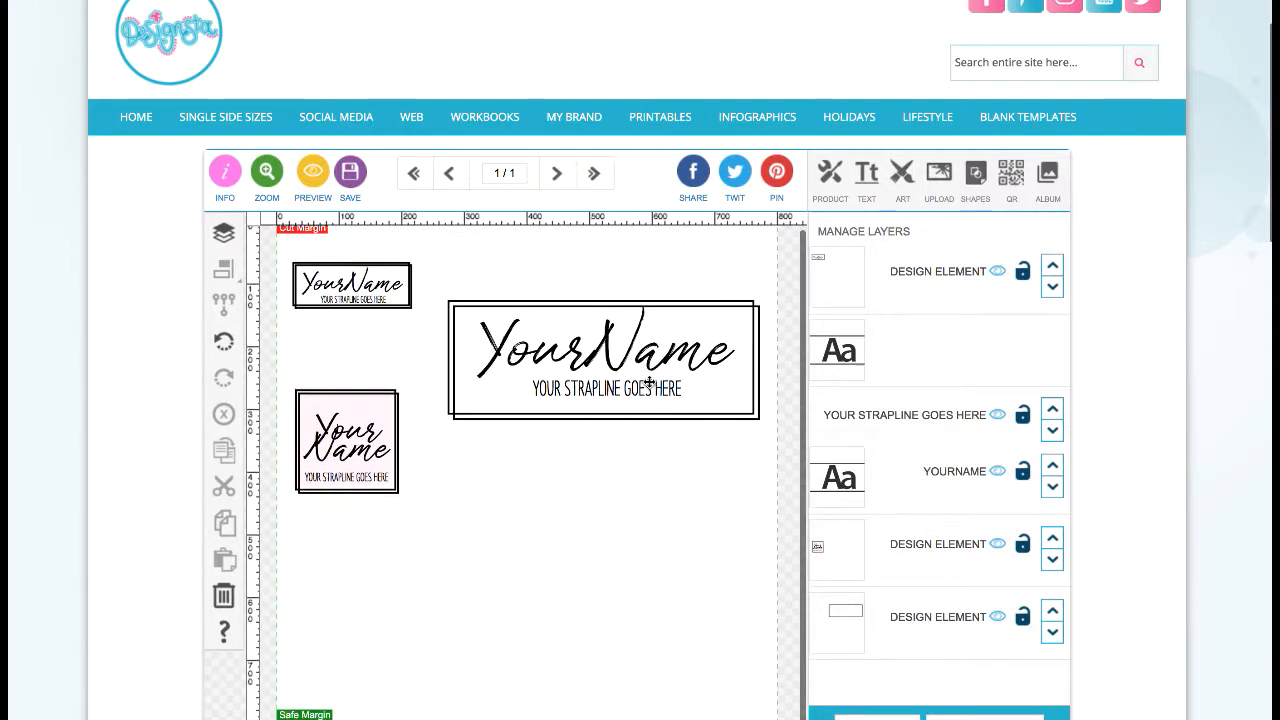
Step: Group the large name and strapline texts and shift the group slightly down and to the left inside the frame
{"action": "left_click", "coordinate": [652, 365]}
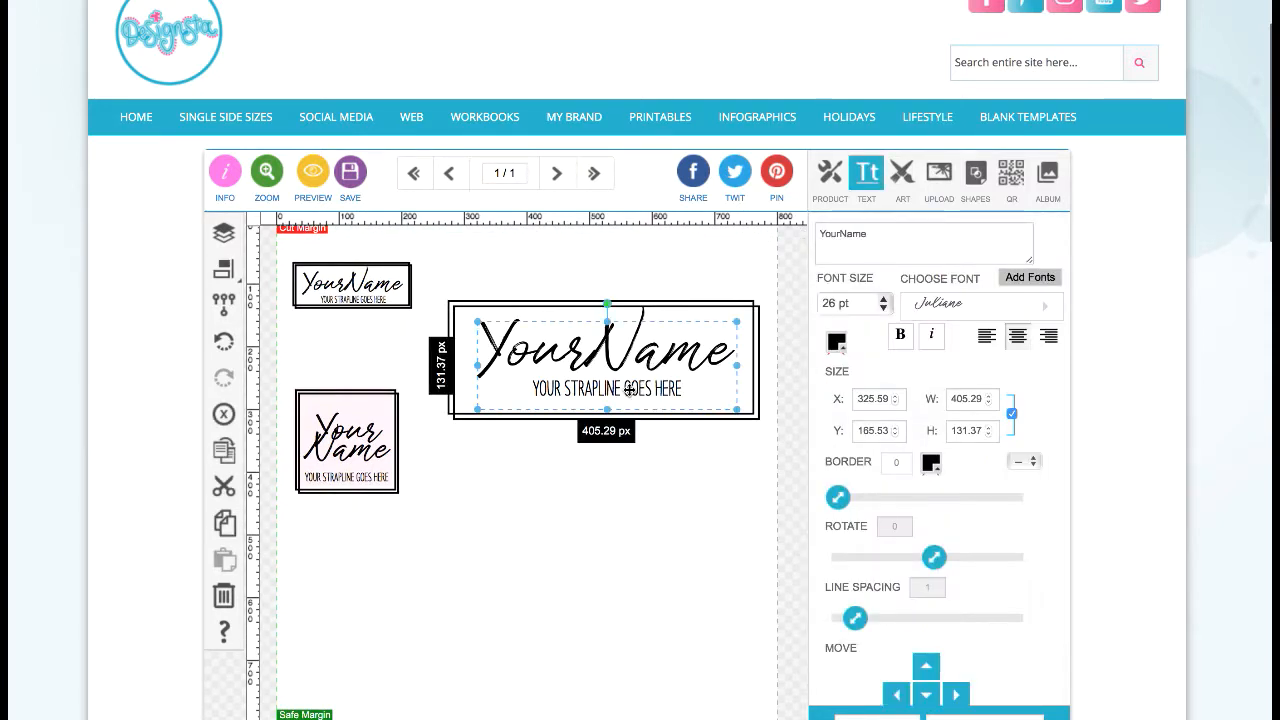
{"action": "left_click", "coordinate": [630, 389]}
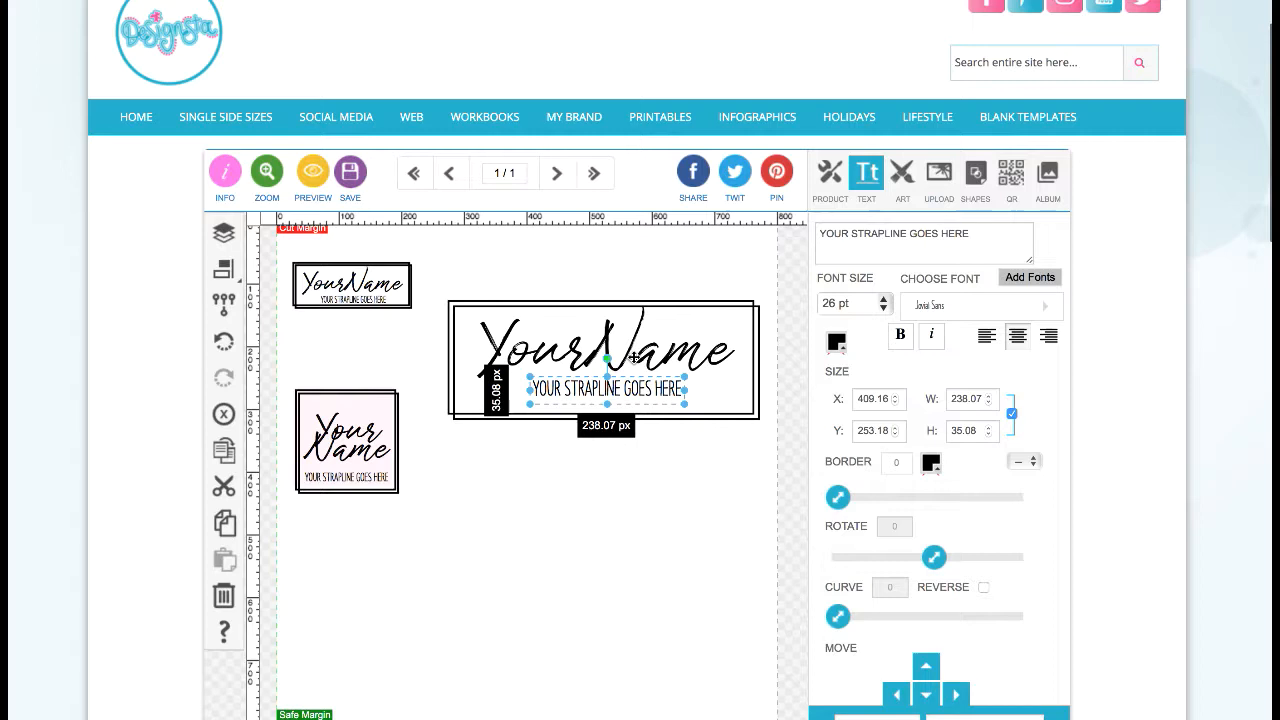
{"action": "left_click", "coordinate": [632, 358], "text": "shift"}
{"action": "left_click", "coordinate": [224, 305]}
{"action": "left_click_drag", "start_coordinate": [632, 352], "coordinate": [628, 357]}
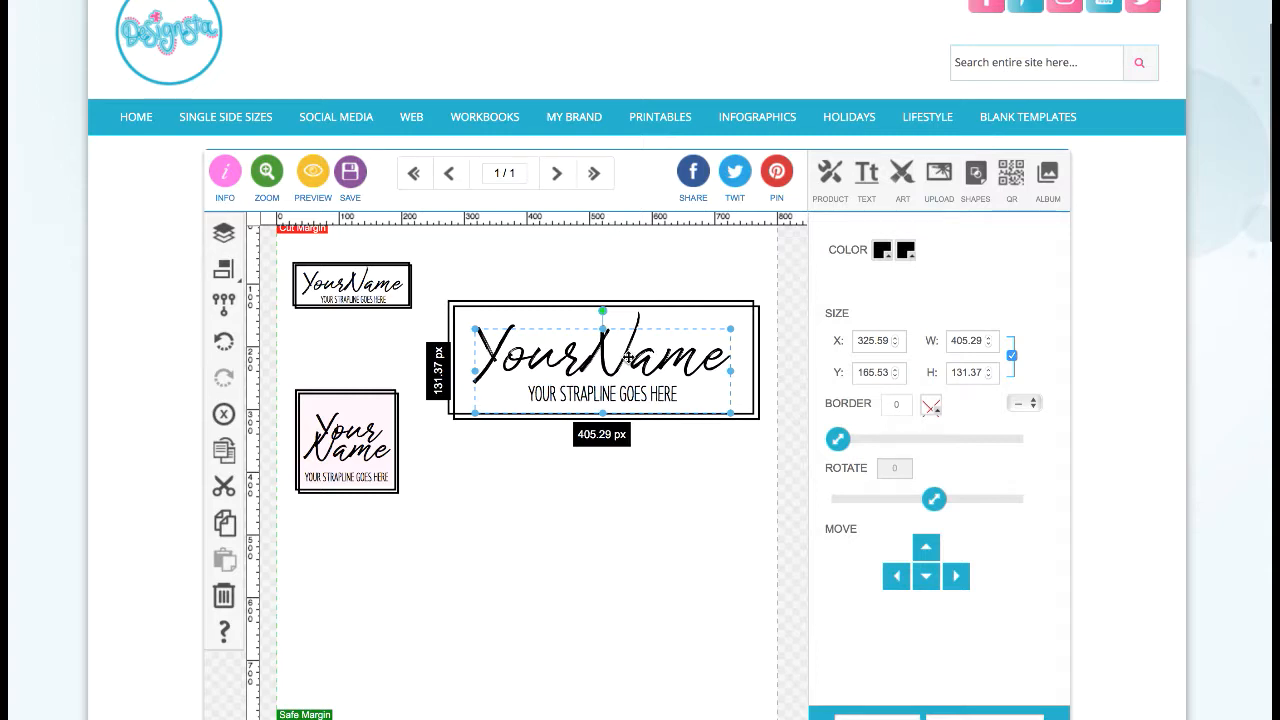
{"action": "left_click", "coordinate": [726, 470]}
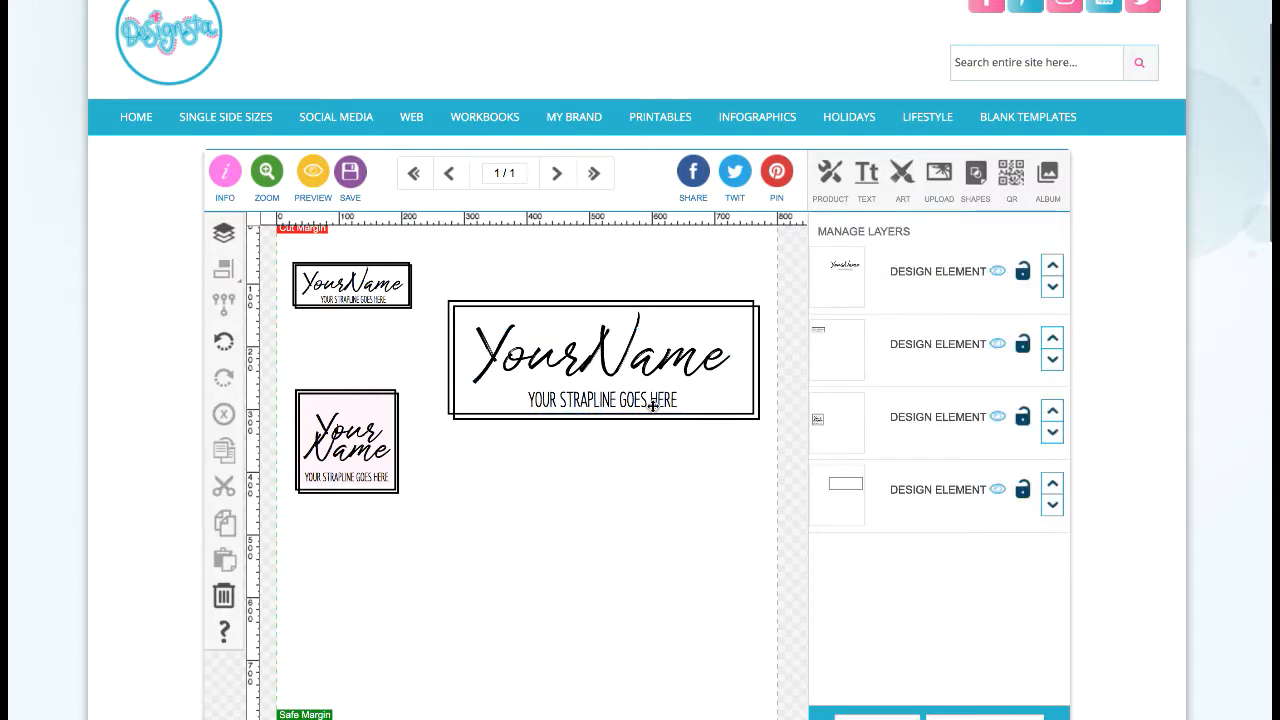
Step: Ungroup the name and strapline and move the strapline slightly closer to the name
{"action": "left_click", "coordinate": [652, 396]}
{"action": "left_click", "coordinate": [225, 304]}
{"action": "left_click_drag", "start_coordinate": [628, 398], "coordinate": [629, 391]}
Step: Add a trailing line break to the strapline text, remove it again, and reposition the strapline just beneath the name inside the frame
{"action": "left_click", "coordinate": [986, 241]}
{"action": "key", "text": "Return"}
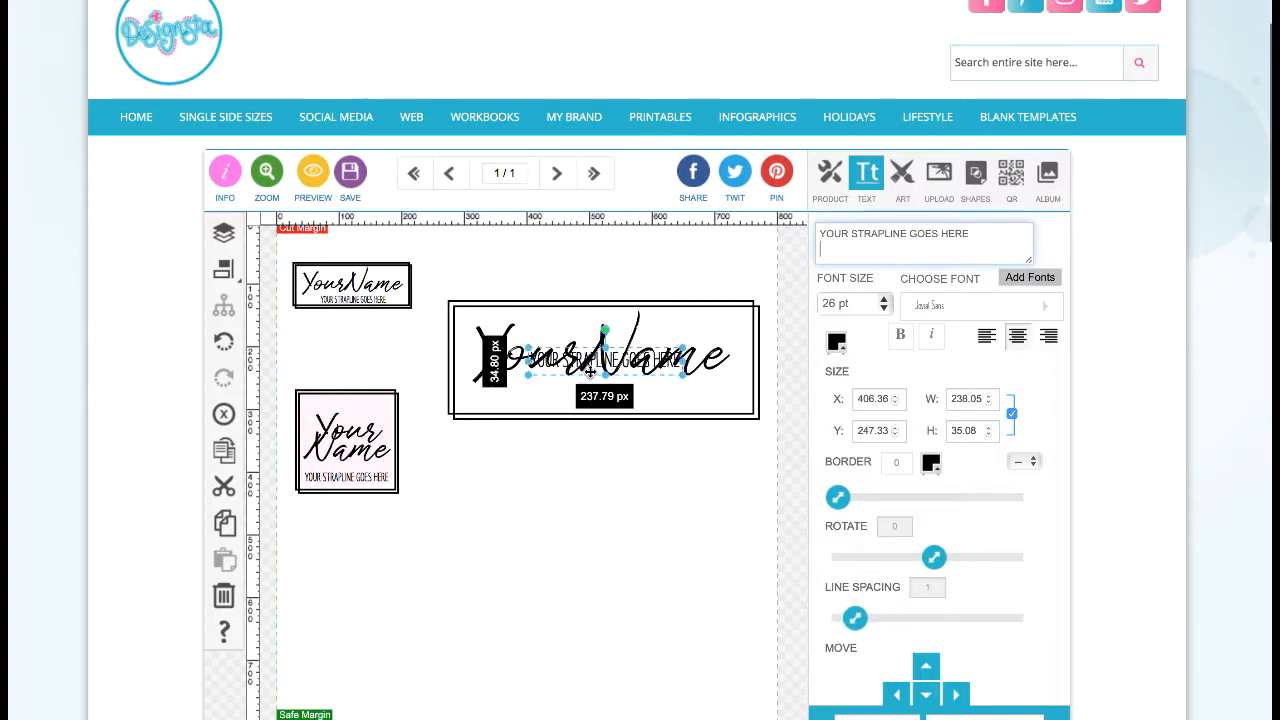
{"action": "left_click_drag", "start_coordinate": [601, 360], "coordinate": [606, 389]}
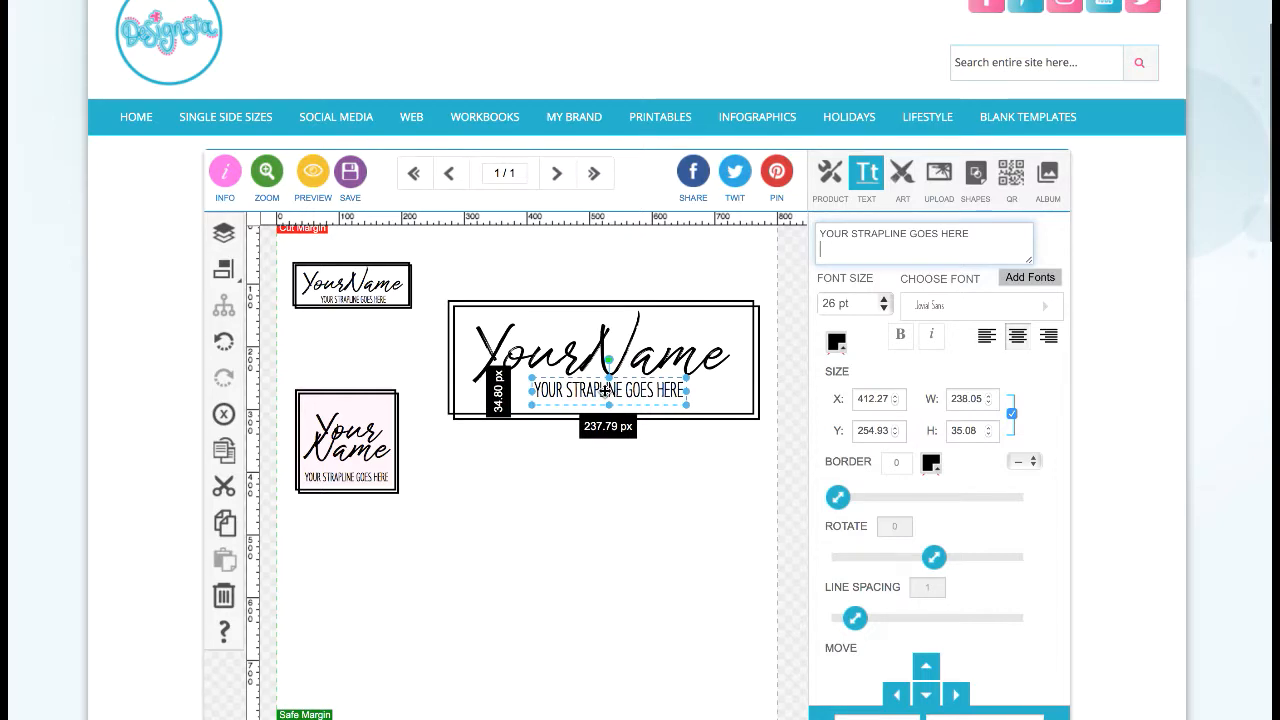
{"action": "left_click", "coordinate": [827, 252]}
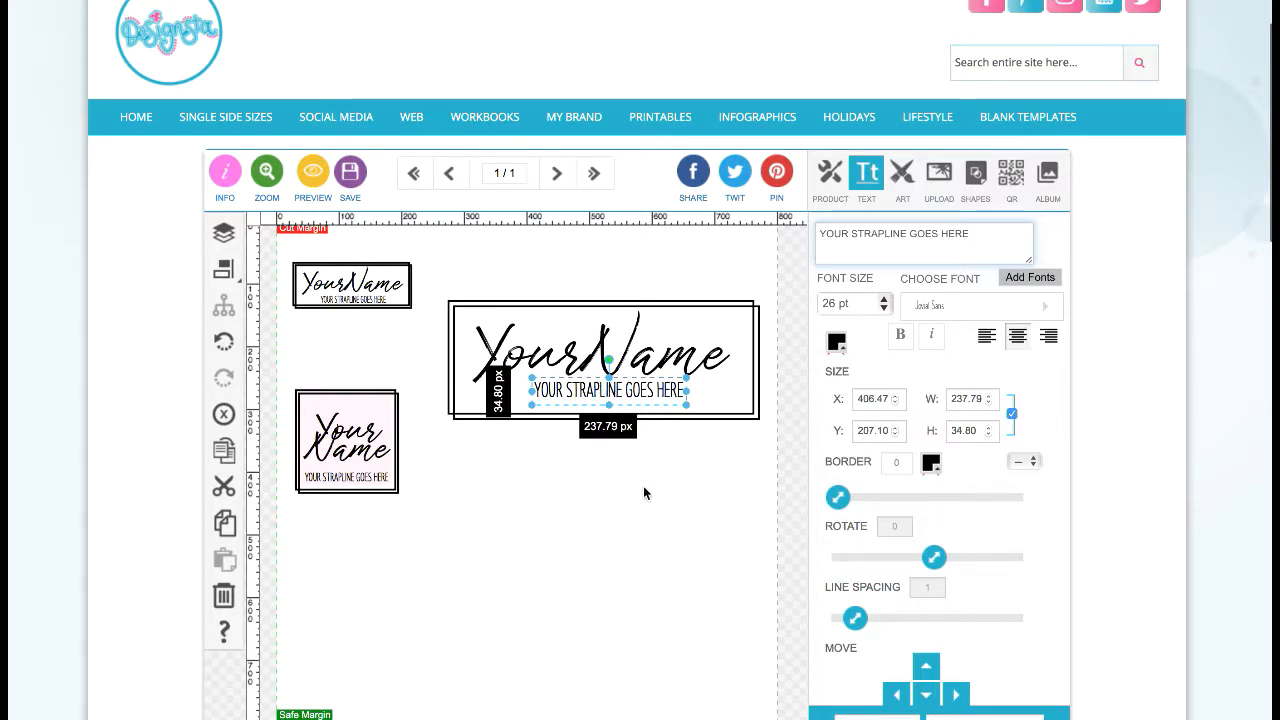
{"action": "left_click", "coordinate": [628, 401]}
{"action": "left_click", "coordinate": [620, 392]}
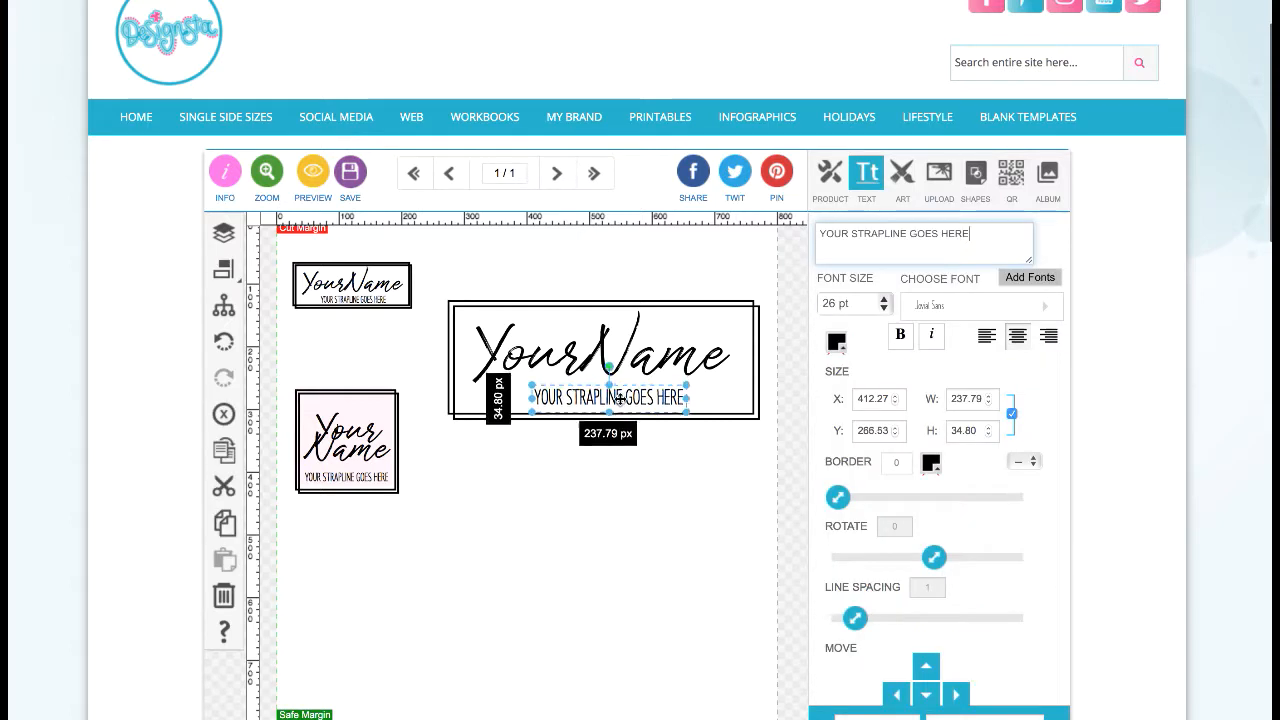
{"action": "left_click", "coordinate": [625, 476]}
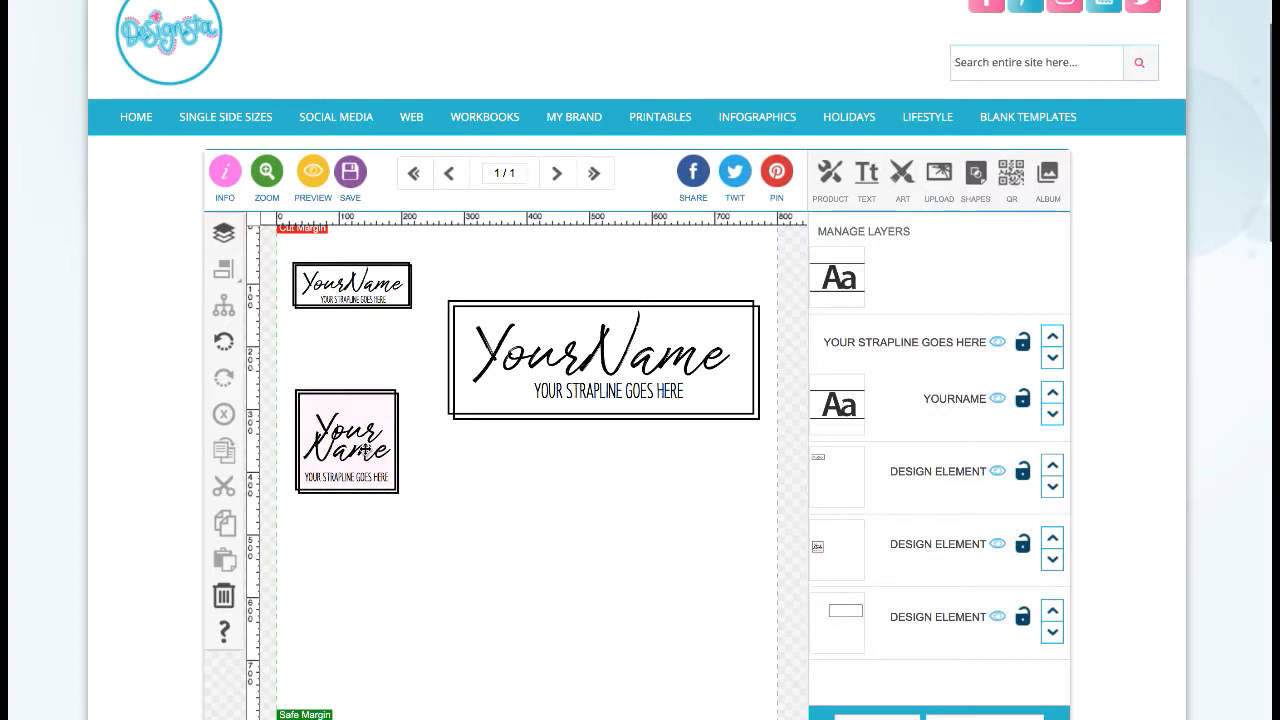
Step: Duplicate the large YourName text and place the copy in the empty area below the framed logo
{"action": "left_click", "coordinate": [577, 364]}
{"action": "left_click_drag", "start_coordinate": [603, 378], "coordinate": [567, 538]}
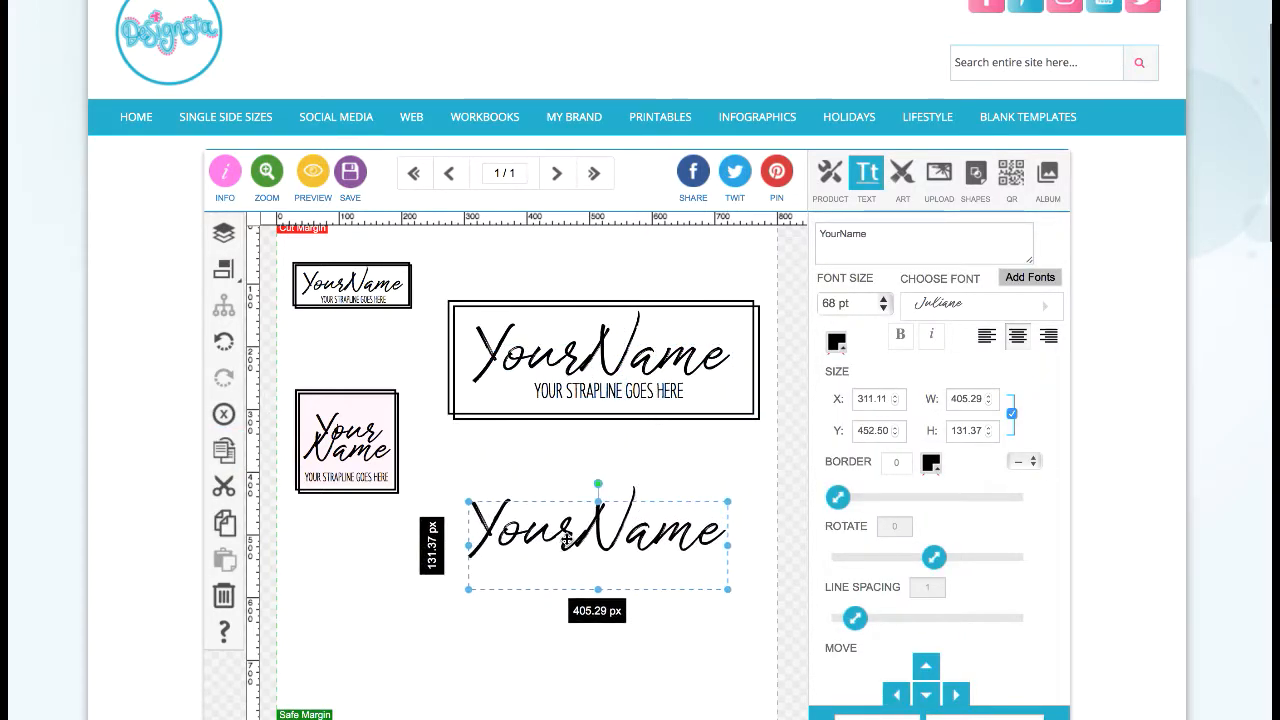
{"action": "scroll", "coordinate": [820, 440], "scroll_direction": "down", "scroll_amount": 1}
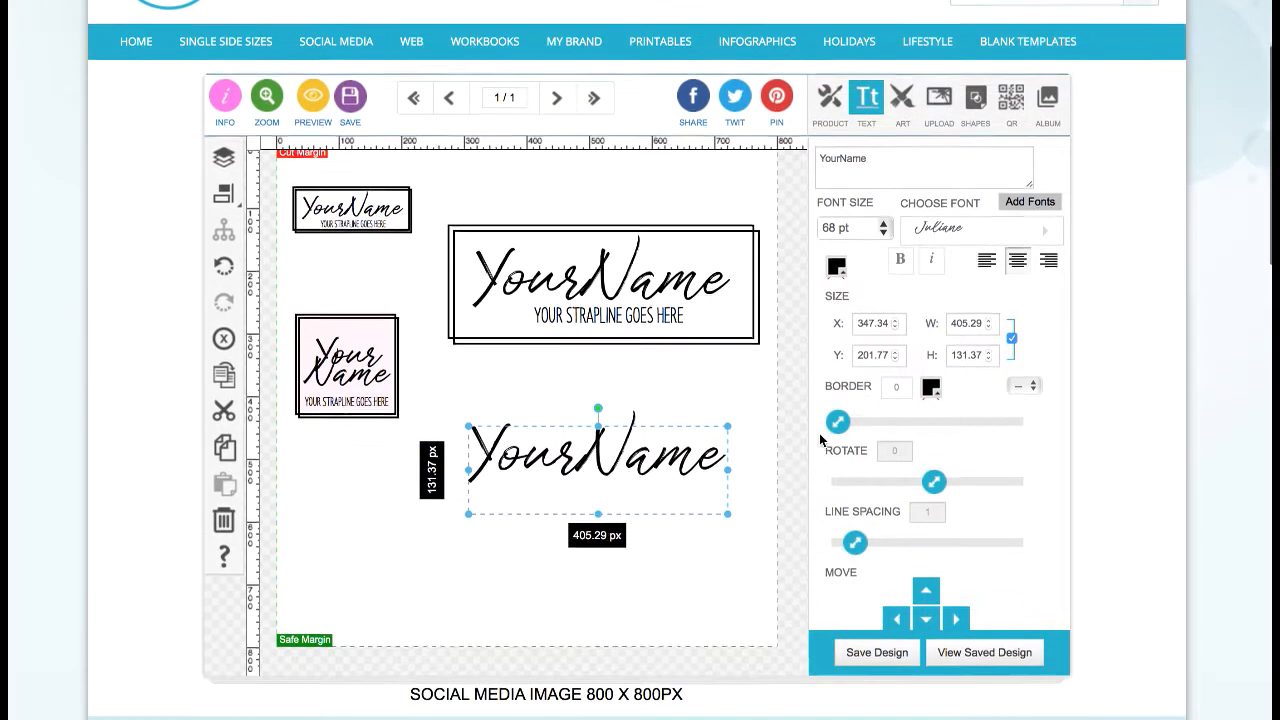
Step: Split the copied name into two lines, Your and Name, move it slightly left, and reduce its line spacing to 0.4
{"action": "left_click", "coordinate": [840, 158]}
{"action": "key", "text": "Return"}
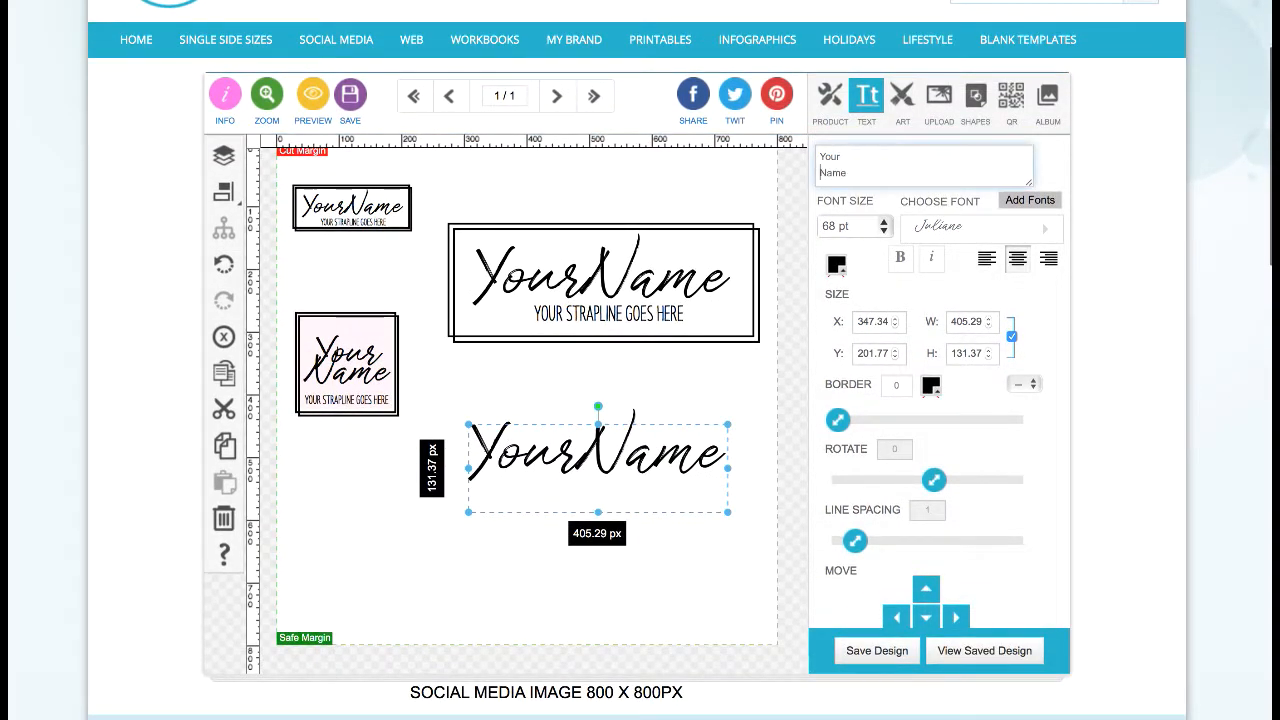
{"action": "left_click_drag", "start_coordinate": [853, 542], "coordinate": [822, 540]}
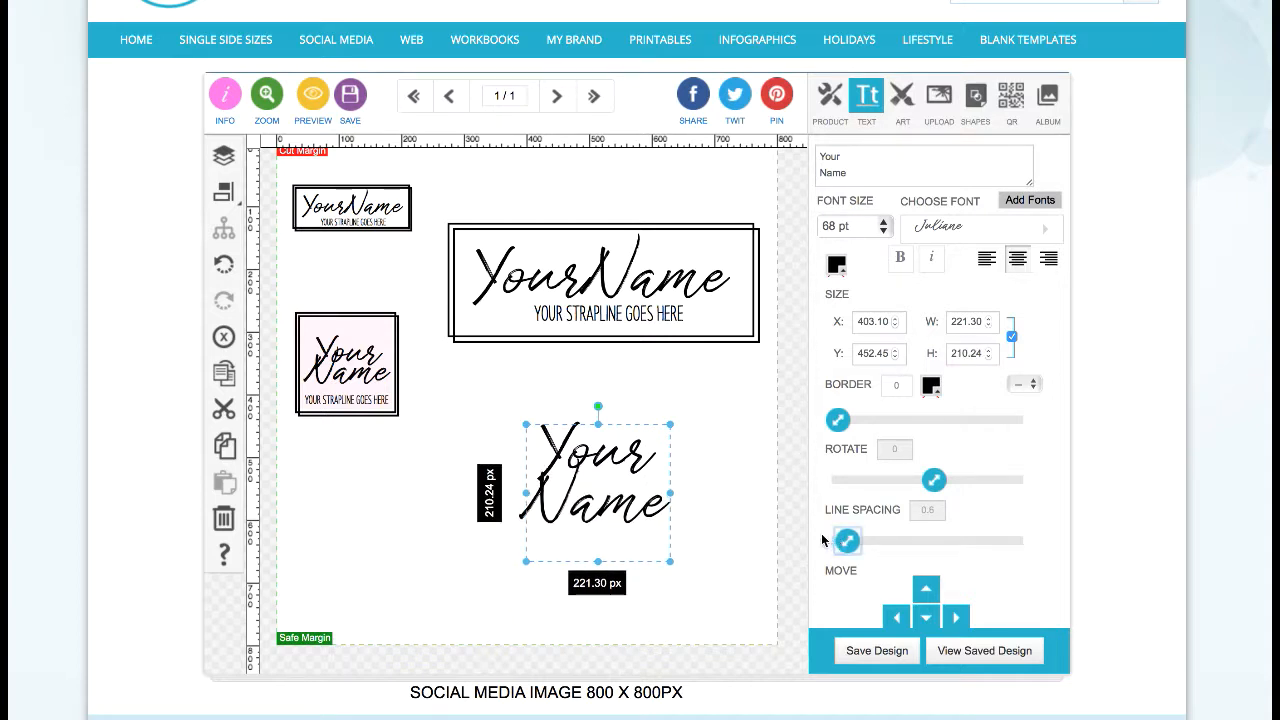
{"action": "left_click_drag", "start_coordinate": [610, 470], "coordinate": [593, 462]}
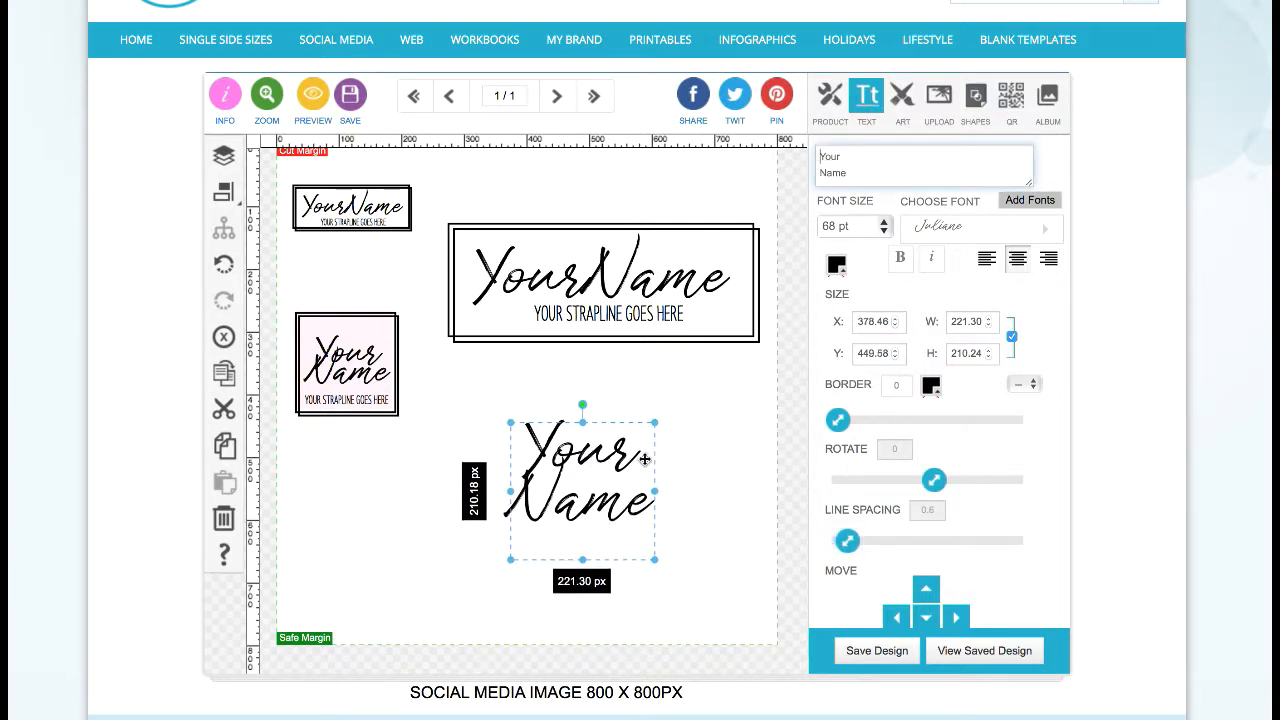
{"action": "left_click", "coordinate": [626, 528]}
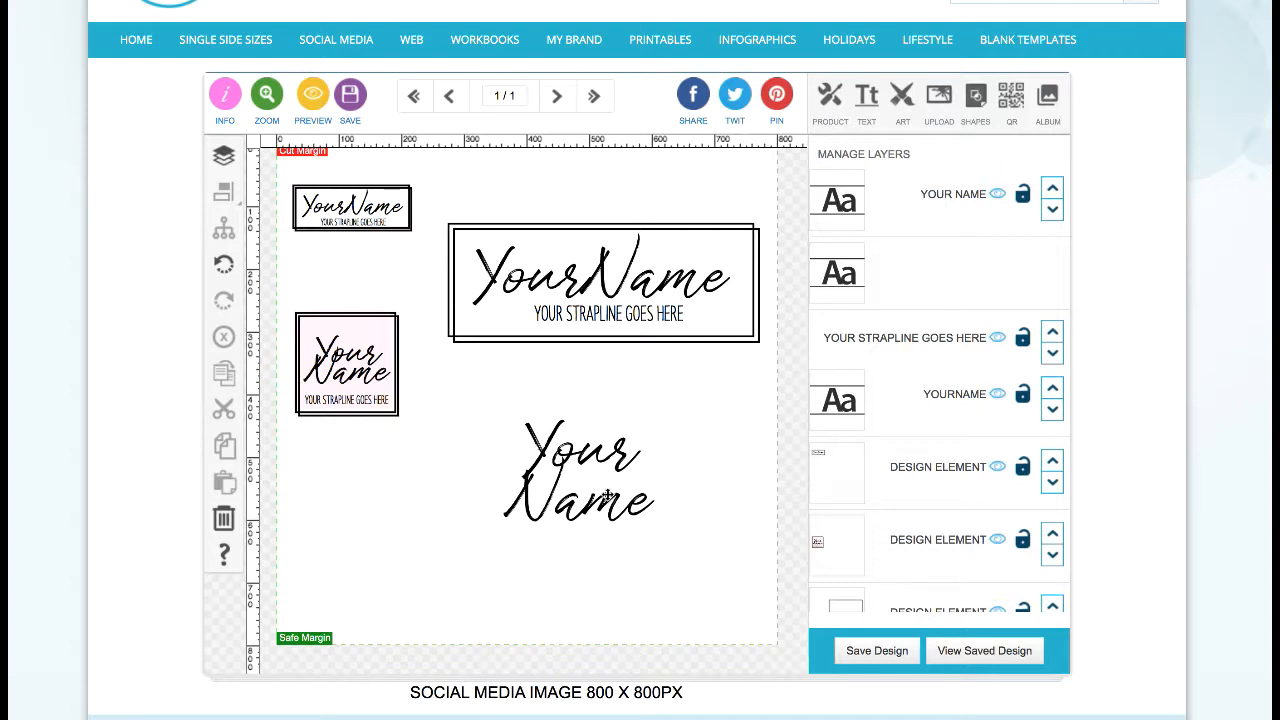
{"action": "left_click_drag", "start_coordinate": [842, 546], "coordinate": [838, 545]}
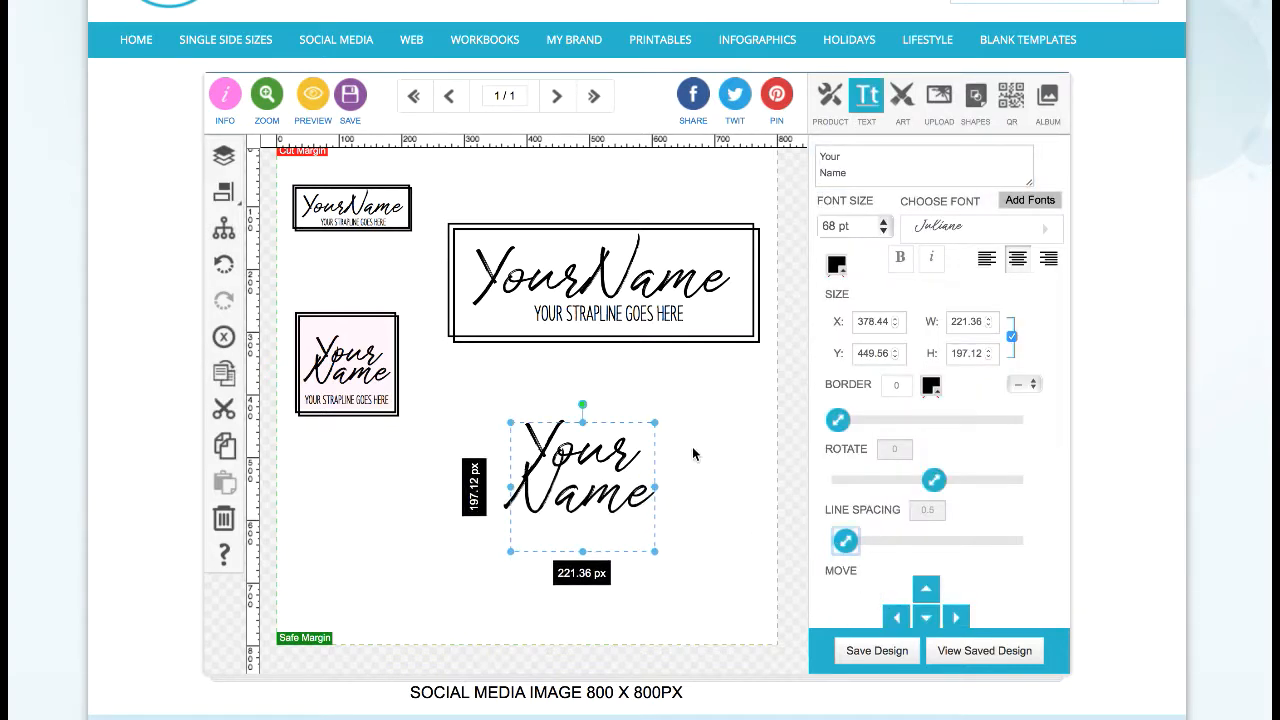
{"action": "left_click_drag", "start_coordinate": [846, 543], "coordinate": [842, 542]}
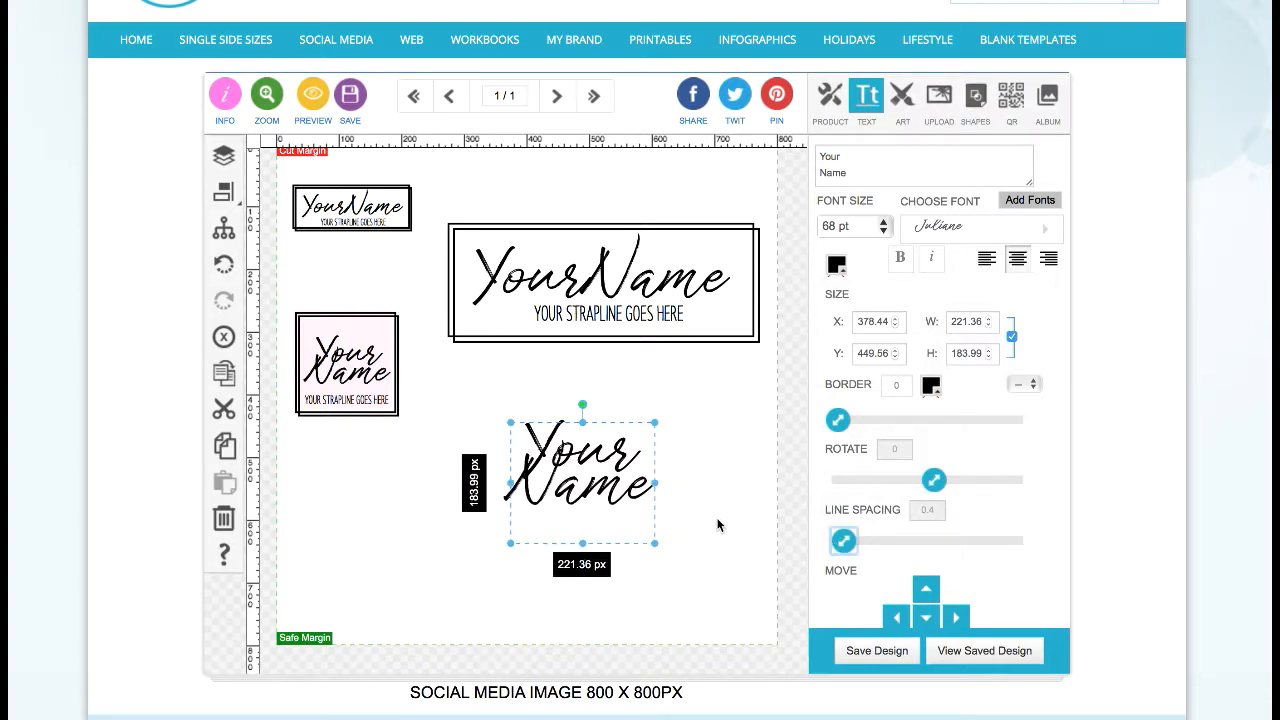
Step: Nudge the stacked Your Name text up and left, then duplicate the wide logo's strapline and place the copy beneath it
{"action": "left_click", "coordinate": [716, 506]}
{"action": "left_click_drag", "start_coordinate": [609, 485], "coordinate": [604, 478]}
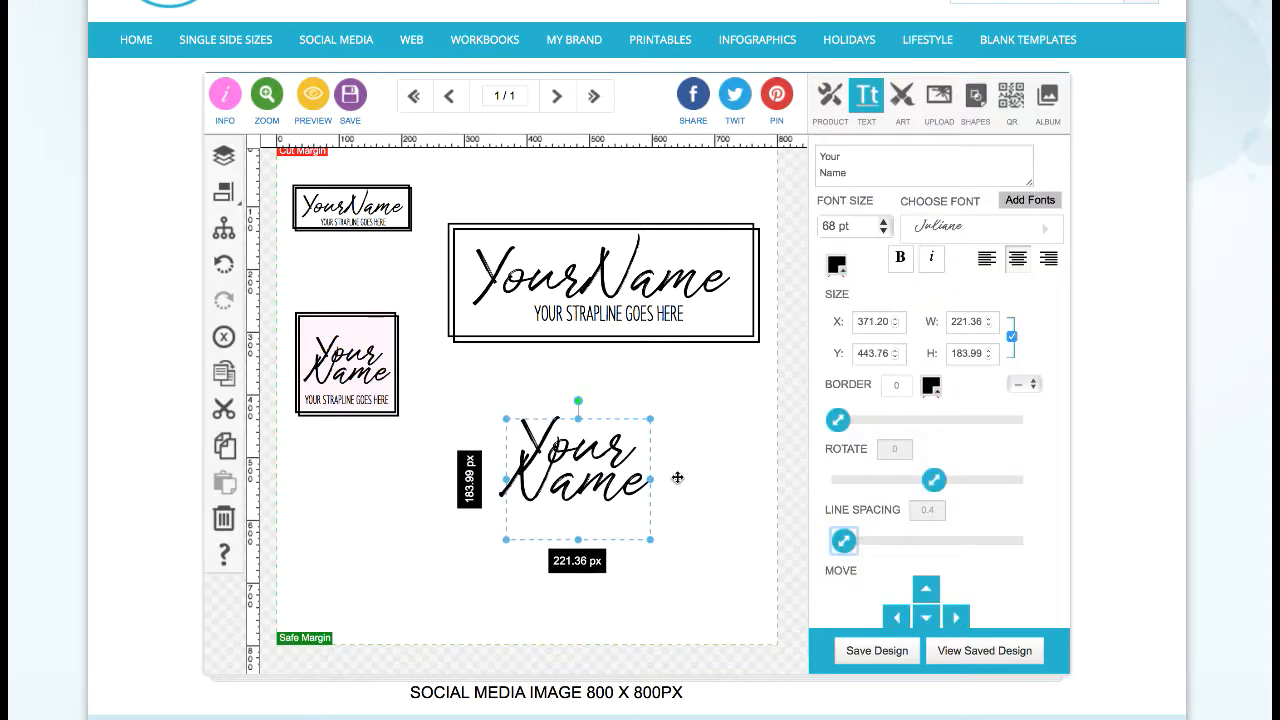
{"action": "left_click", "coordinate": [618, 322]}
{"action": "left_click", "coordinate": [618, 322]}
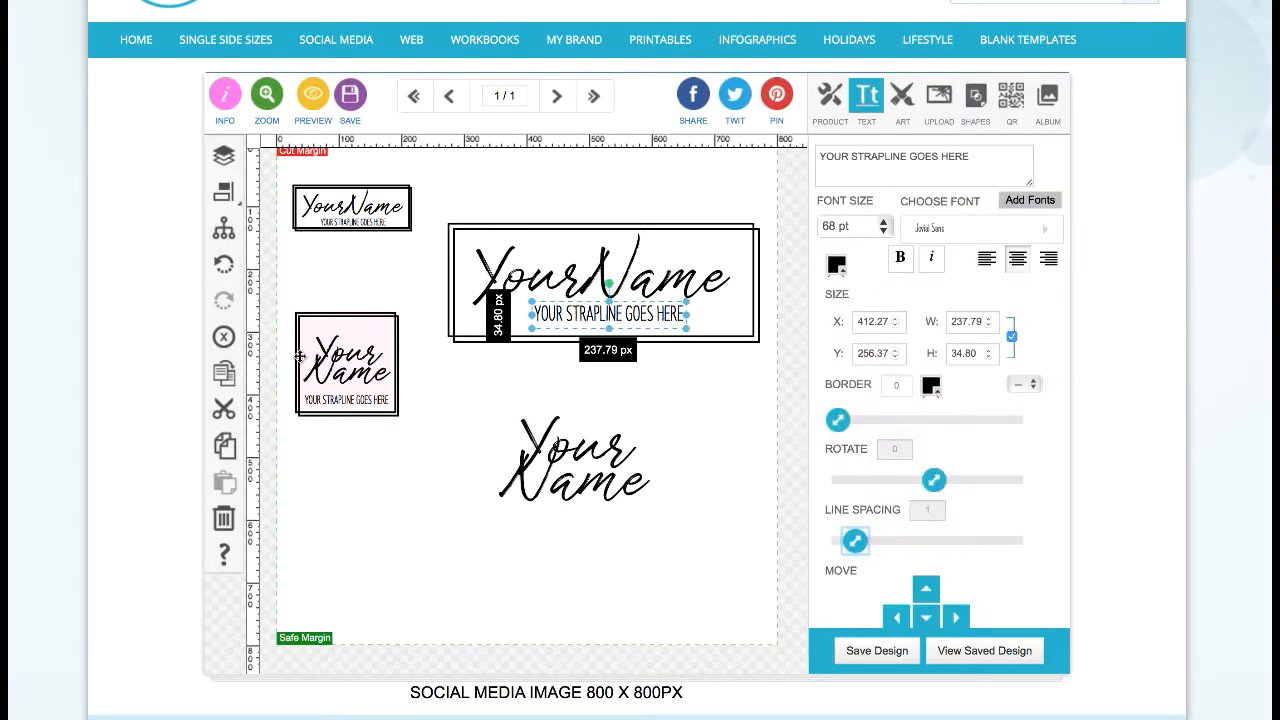
{"action": "left_click", "coordinate": [224, 372]}
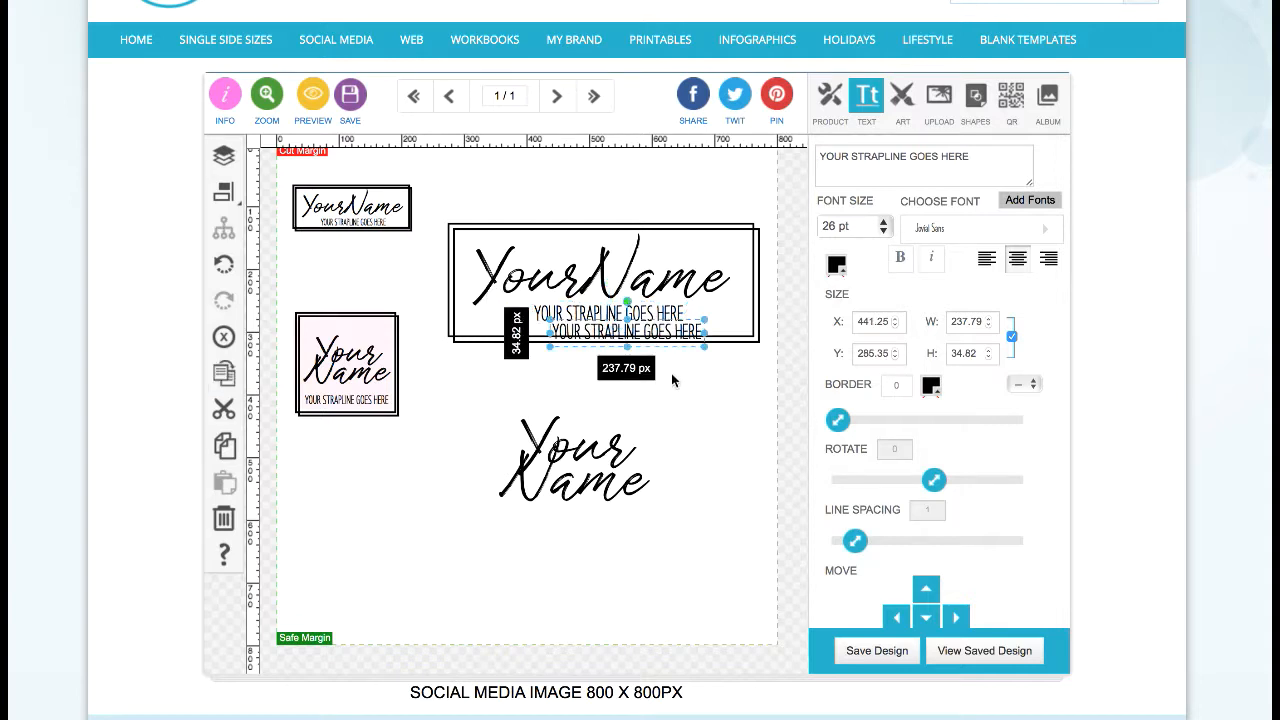
{"action": "left_click_drag", "start_coordinate": [661, 335], "coordinate": [607, 535]}
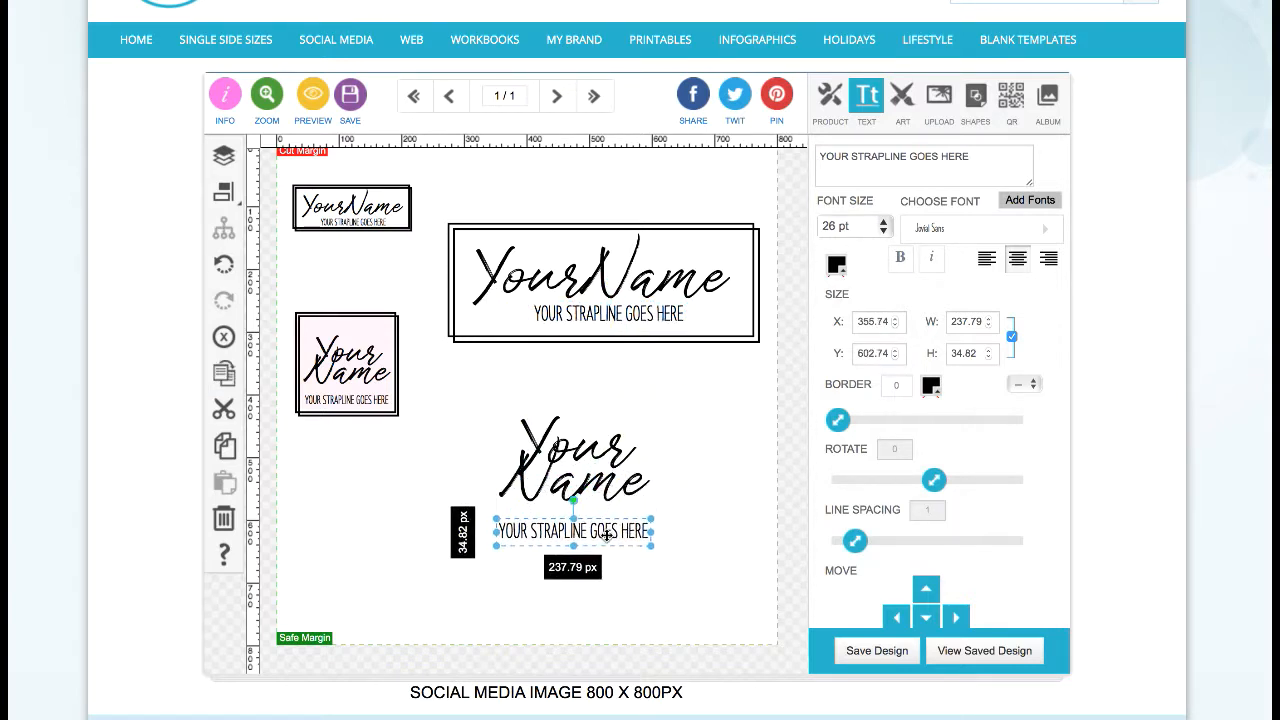
Step: Move the stacked Your Name text close above its strapline and enlarge it proportionally to about 257 px wide
{"action": "left_click", "coordinate": [590, 494]}
{"action": "left_click_drag", "start_coordinate": [590, 494], "coordinate": [593, 488]}
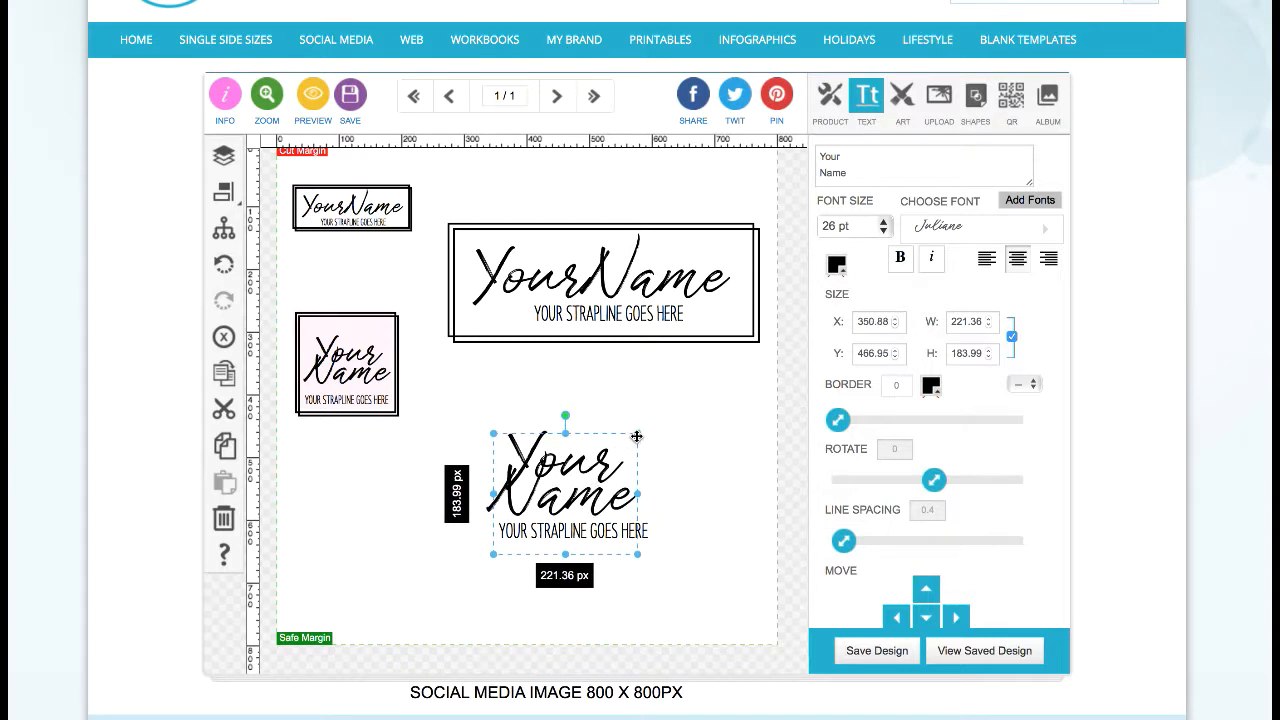
{"action": "left_click_drag", "start_coordinate": [636, 436], "coordinate": [660, 415]}
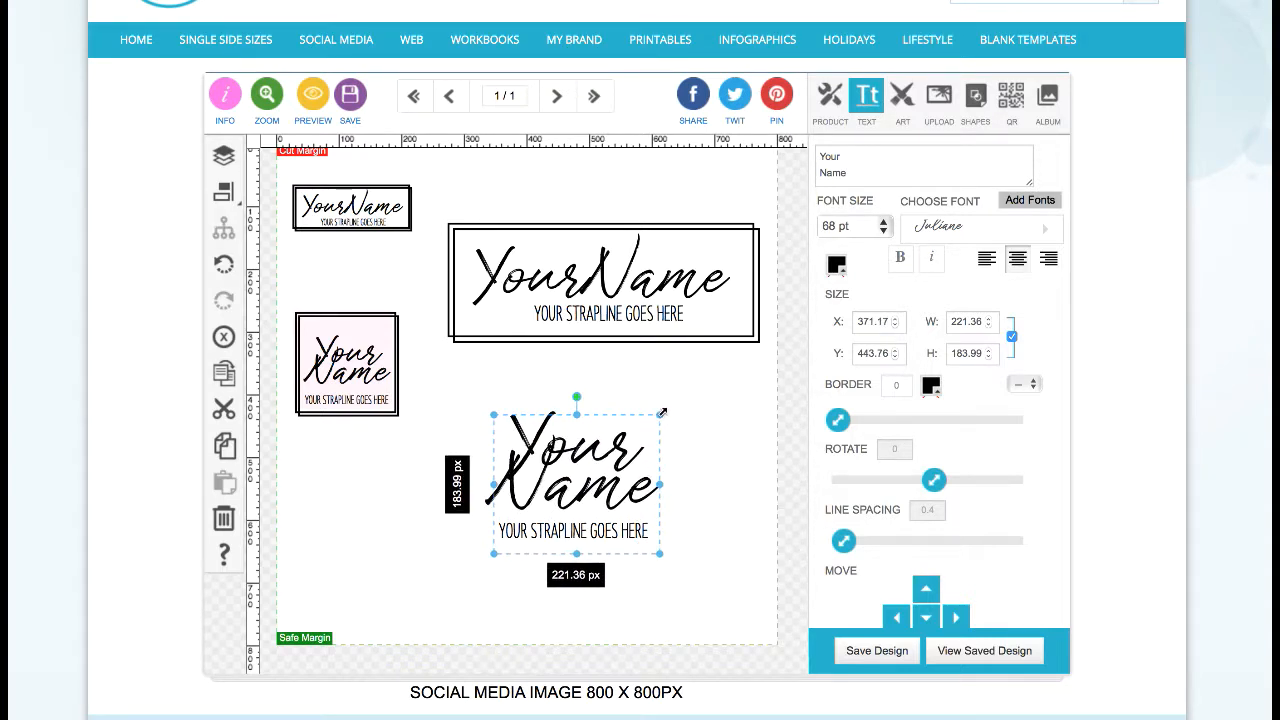
{"action": "left_click_drag", "start_coordinate": [660, 553], "coordinate": [663, 567]}
{"action": "left_click", "coordinate": [682, 593]}
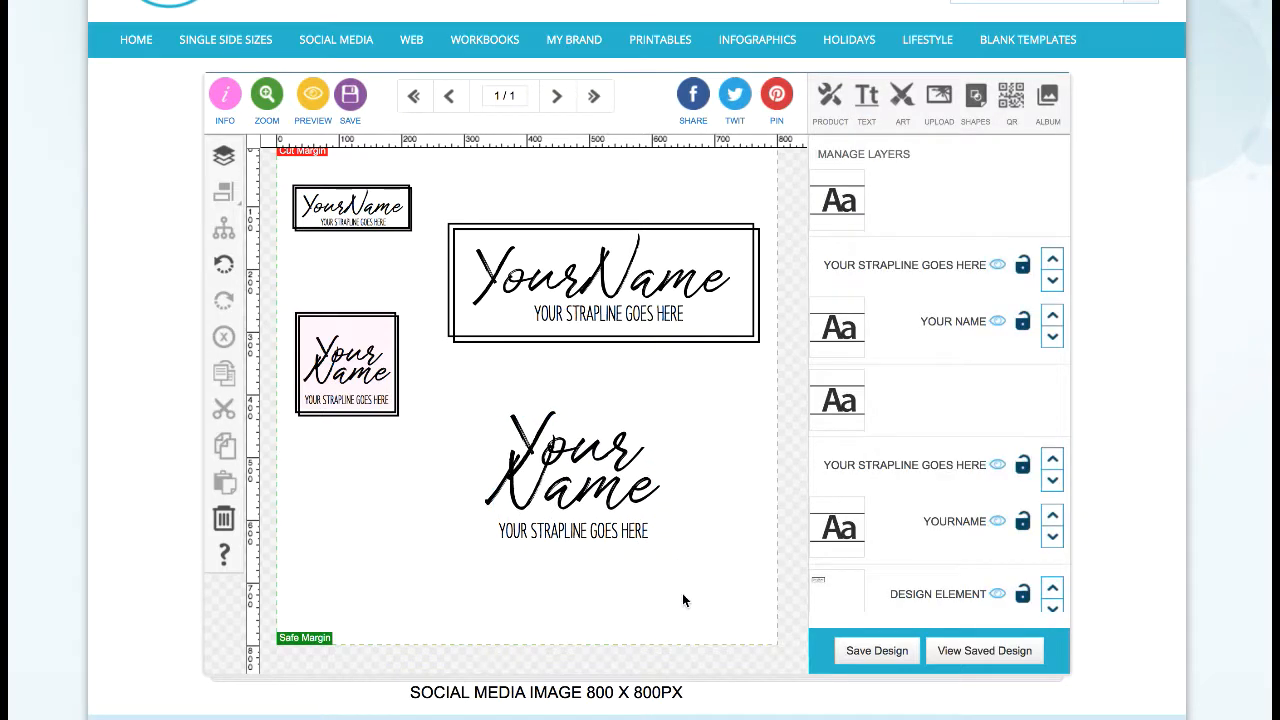
Step: Move the stacked name and its strapline together slightly down and to the right
{"action": "left_click", "coordinate": [572, 472]}
{"action": "left_click_drag", "start_coordinate": [590, 488], "coordinate": [611, 521]}
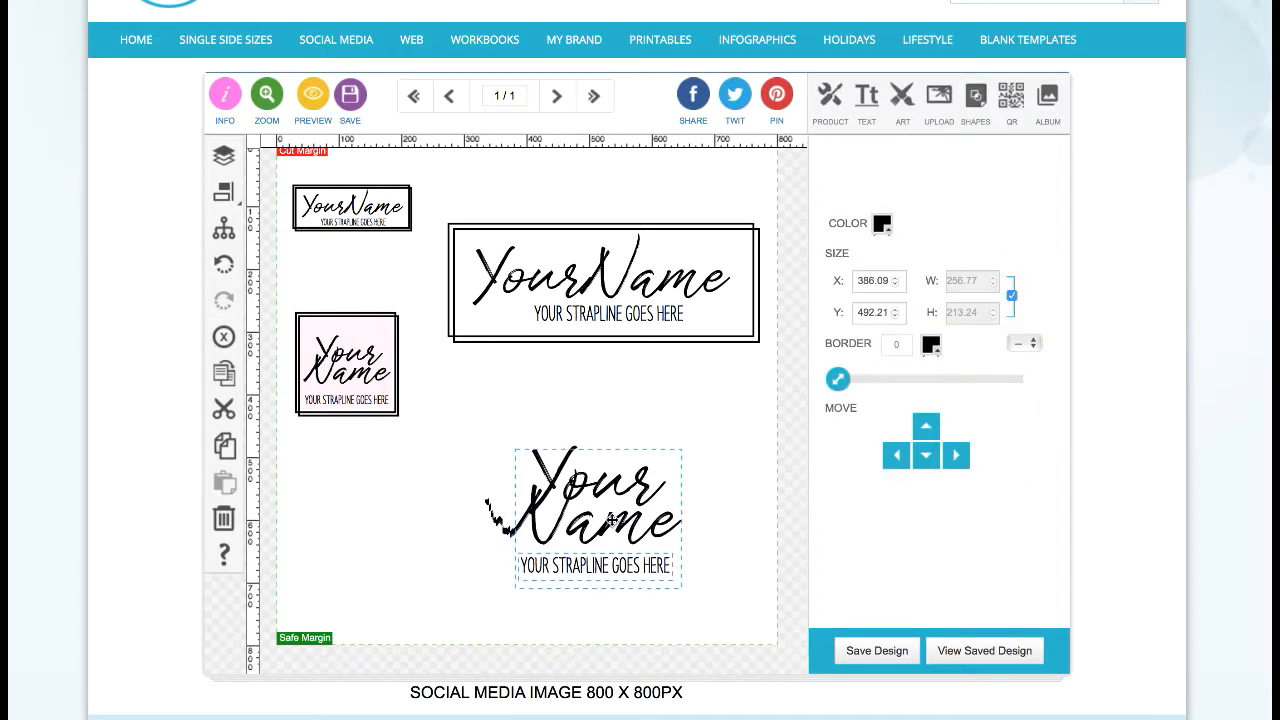
{"action": "left_click", "coordinate": [713, 531]}
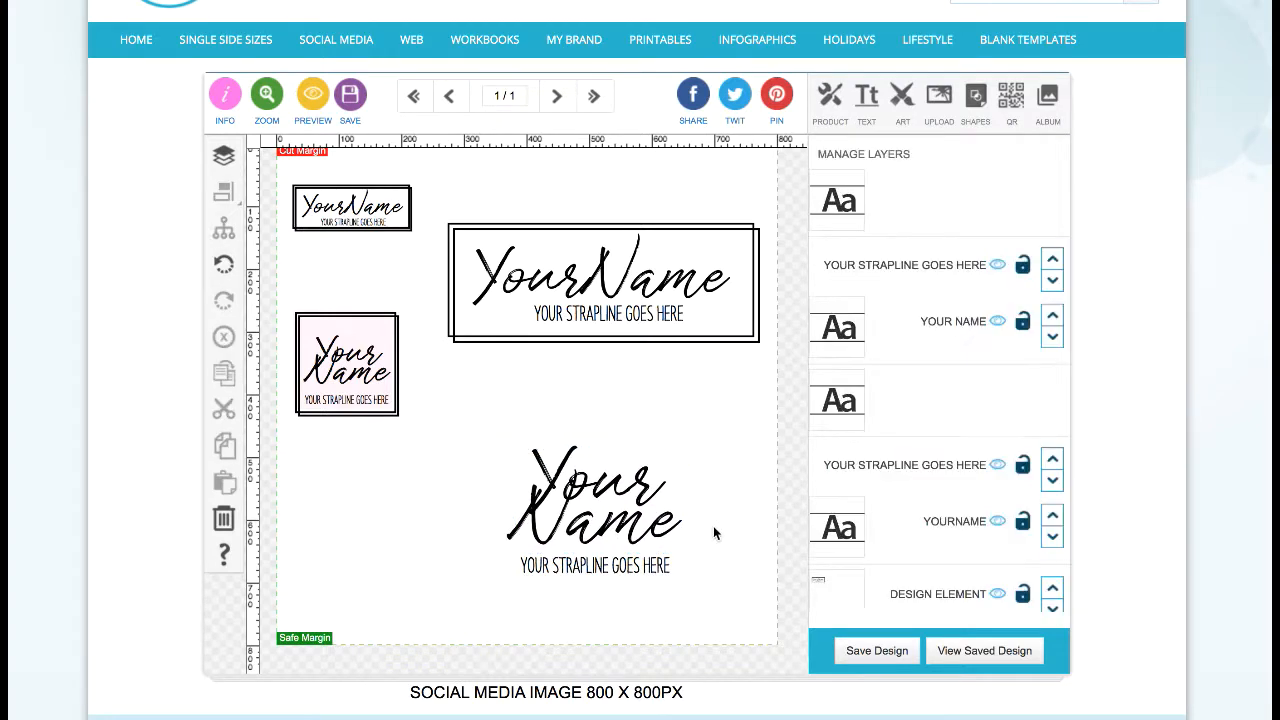
Step: Draw a square about 317 px wide over the stacked name and strapline and position it to cover both
{"action": "left_click", "coordinate": [977, 98]}
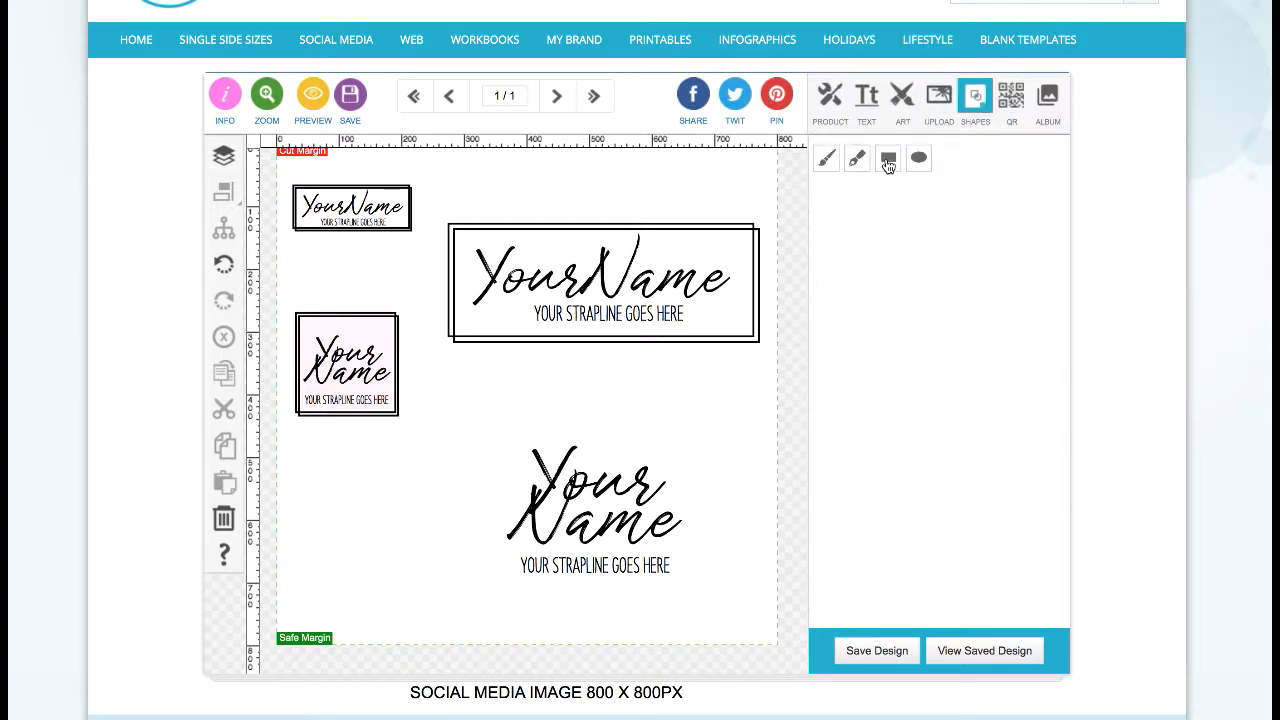
{"action": "left_click", "coordinate": [890, 160]}
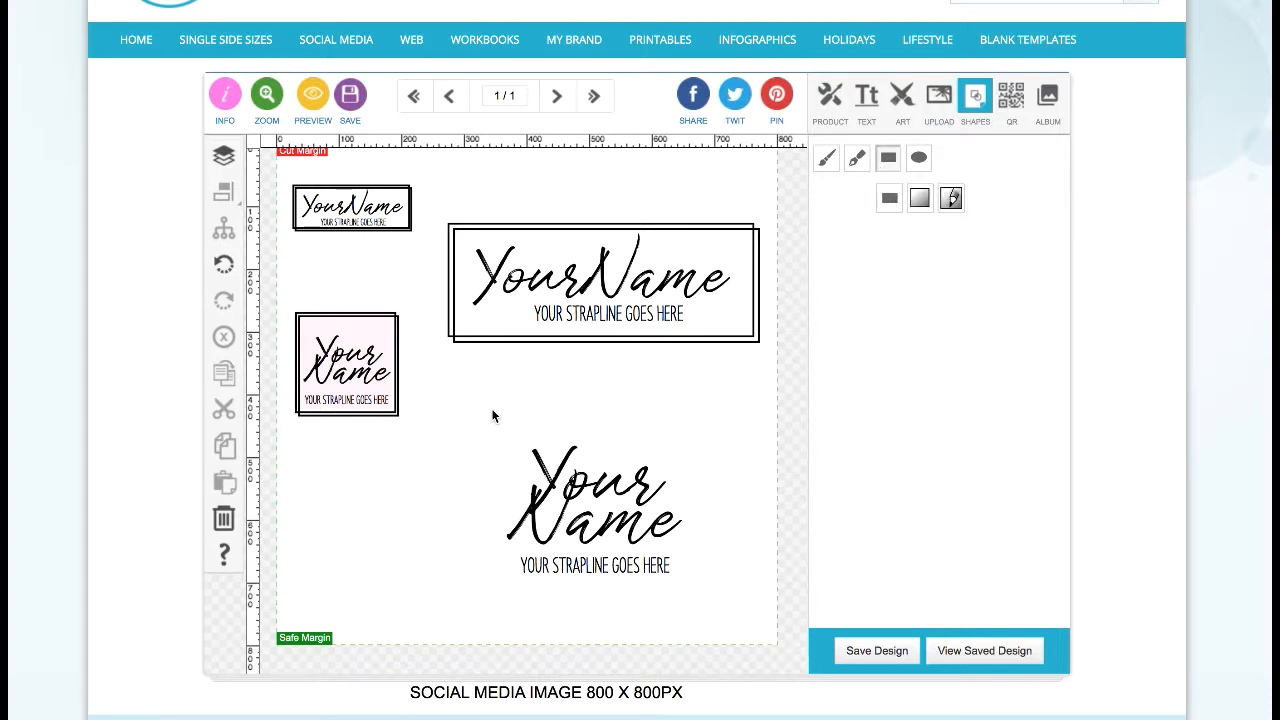
{"action": "left_click_drag", "start_coordinate": [510, 436], "coordinate": [686, 603]}
{"action": "left_click_drag", "start_coordinate": [686, 549], "coordinate": [690, 549]}
{"action": "left_click_drag", "start_coordinate": [631, 520], "coordinate": [631, 510]}
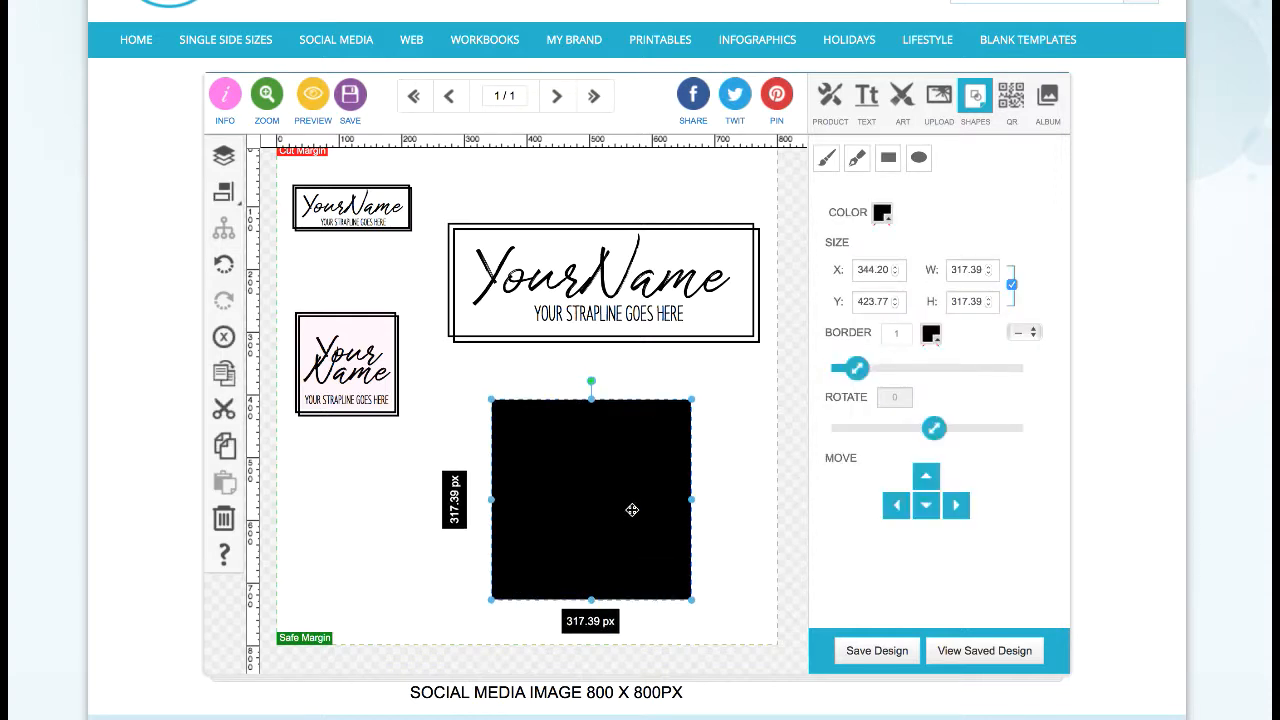
Step: Remove the square's fill, set its border to 4, and reposition it as a frame around the stacked name and strapline
{"action": "left_click", "coordinate": [882, 213]}
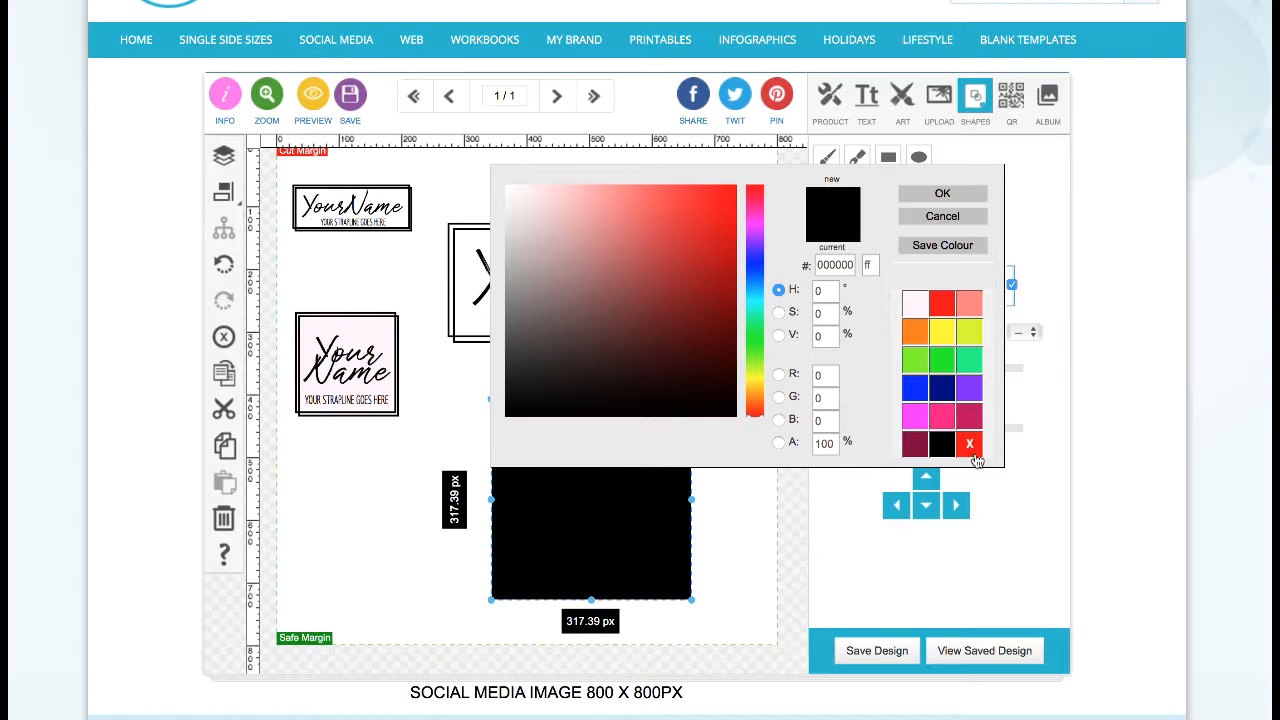
{"action": "left_click", "coordinate": [969, 445]}
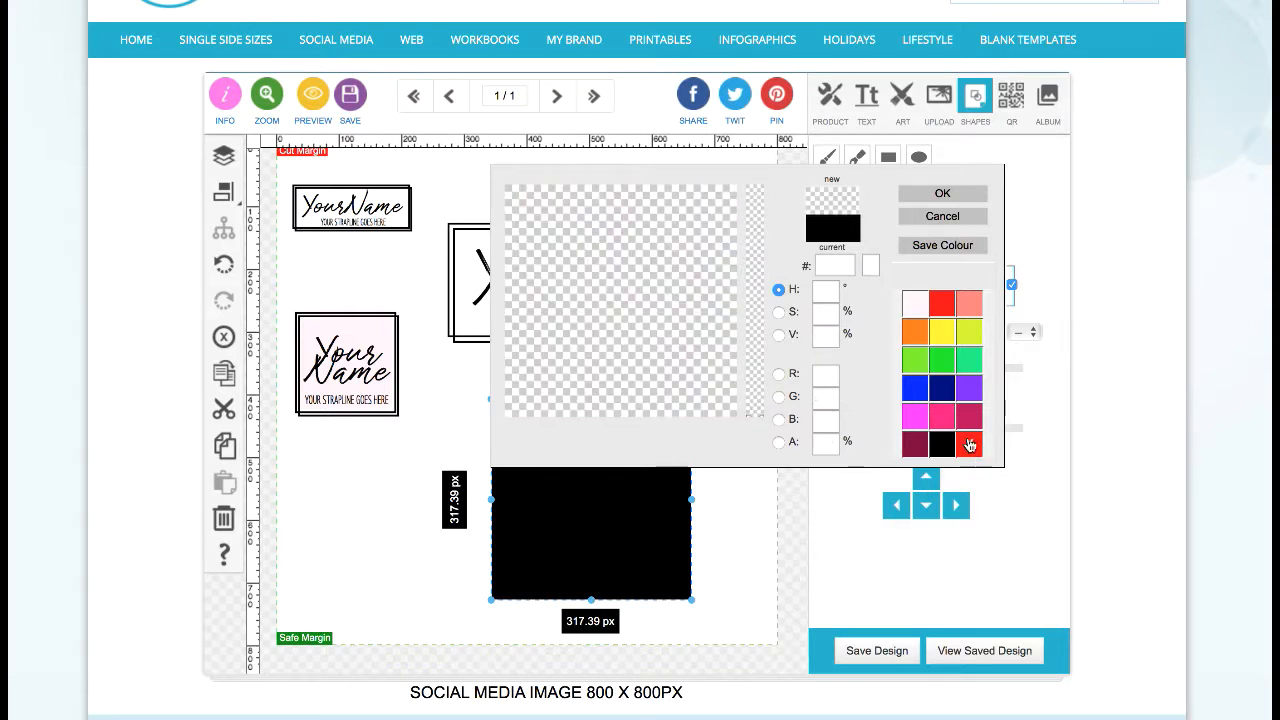
{"action": "left_click", "coordinate": [932, 201]}
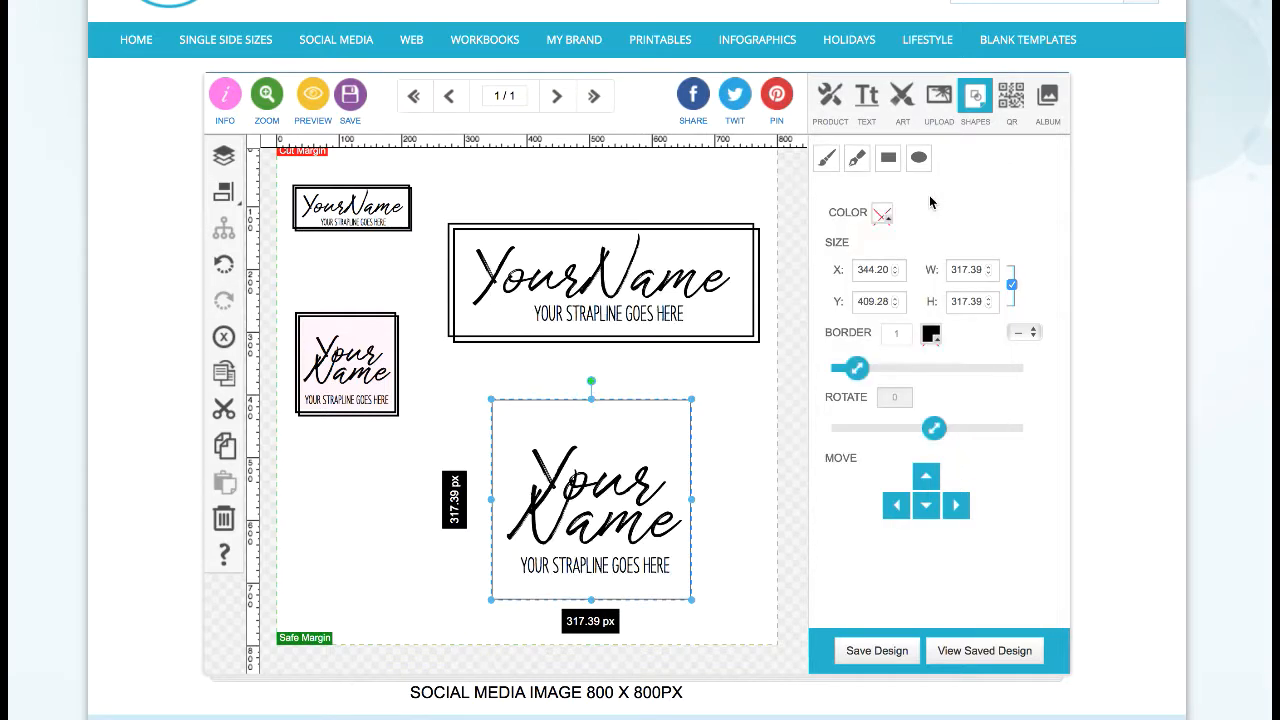
{"action": "left_click_drag", "start_coordinate": [864, 372], "coordinate": [909, 374]}
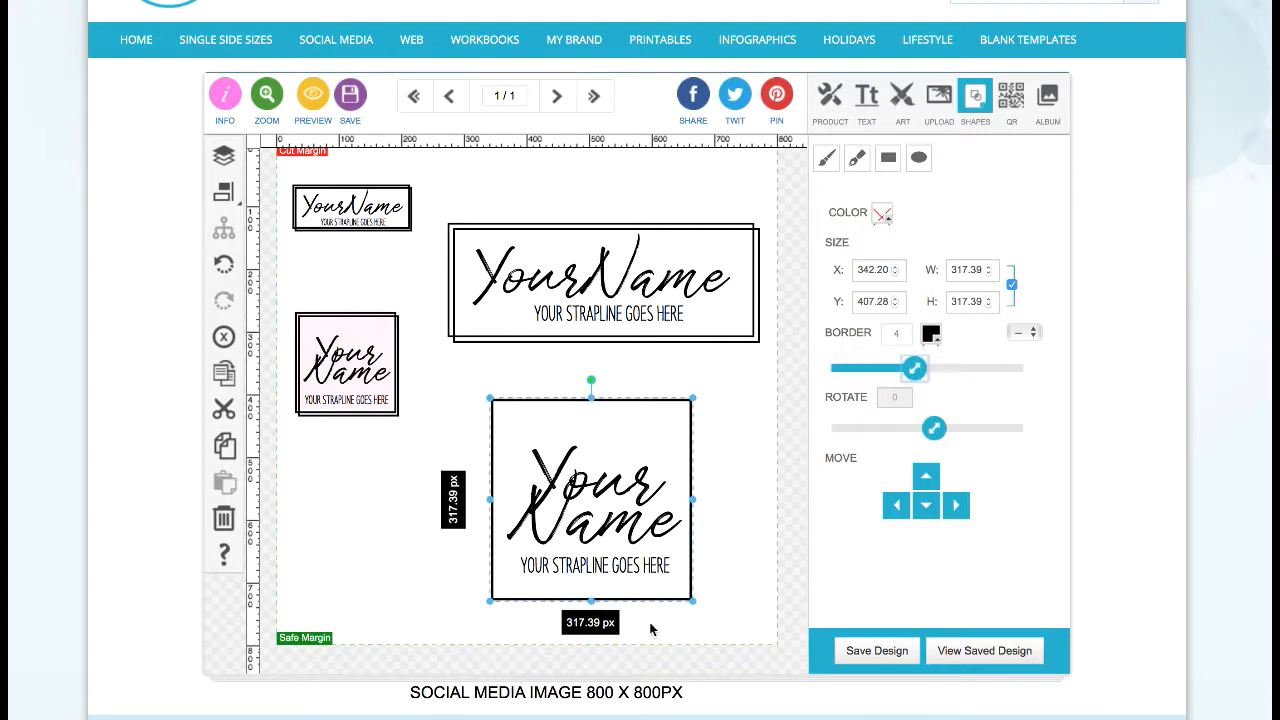
{"action": "left_click_drag", "start_coordinate": [640, 601], "coordinate": [645, 590]}
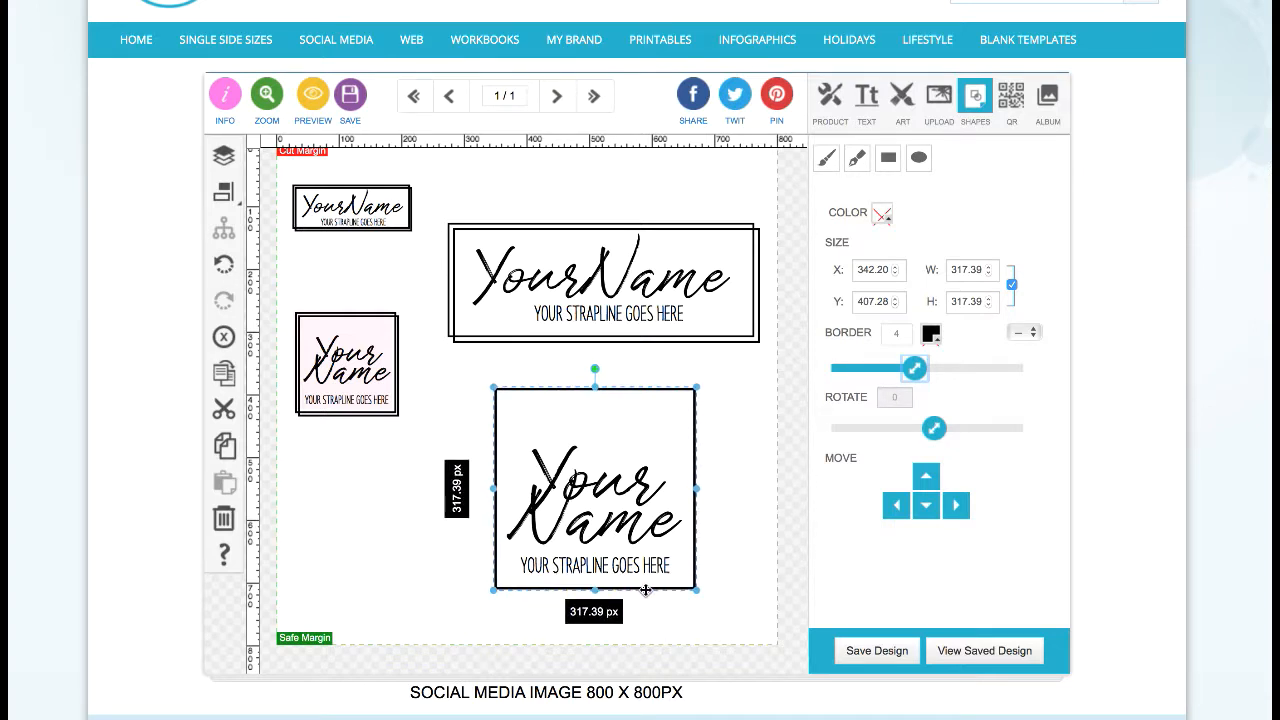
{"action": "left_click_drag", "start_coordinate": [645, 590], "coordinate": [646, 594]}
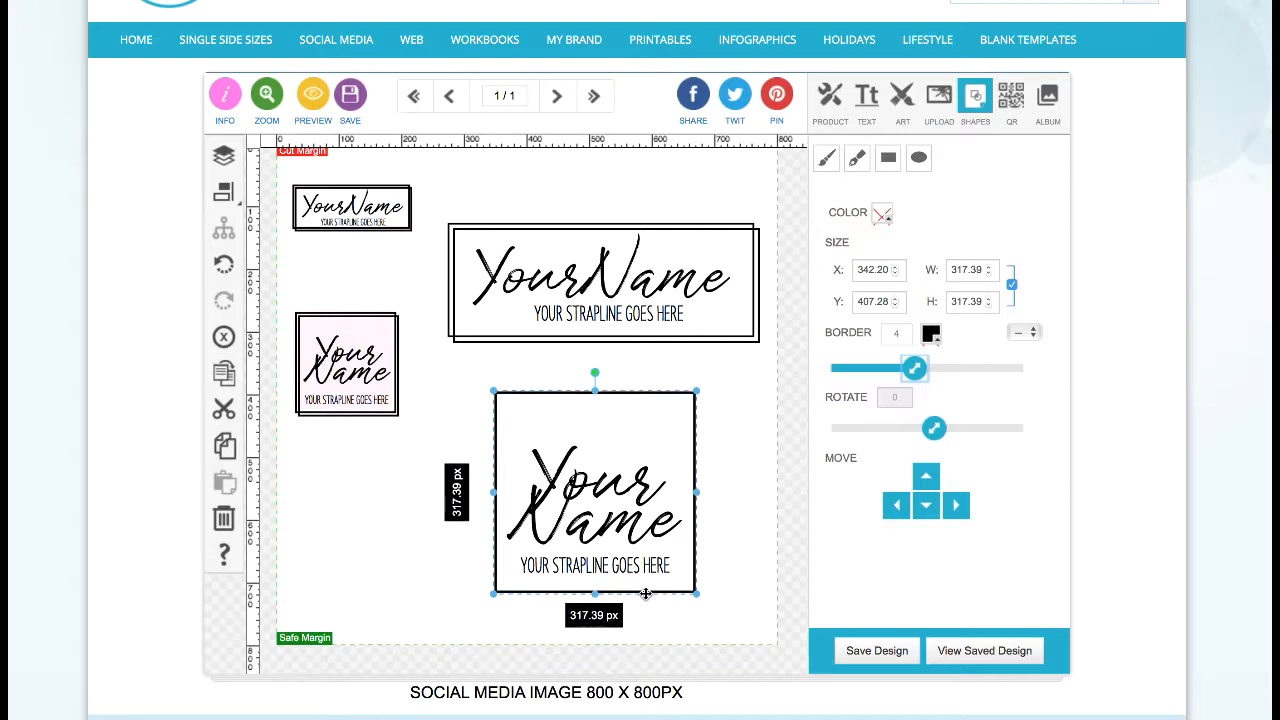
Step: Duplicate the square frame and offset the copy slightly down and right of the original to form a double frame
{"action": "left_click", "coordinate": [224, 380]}
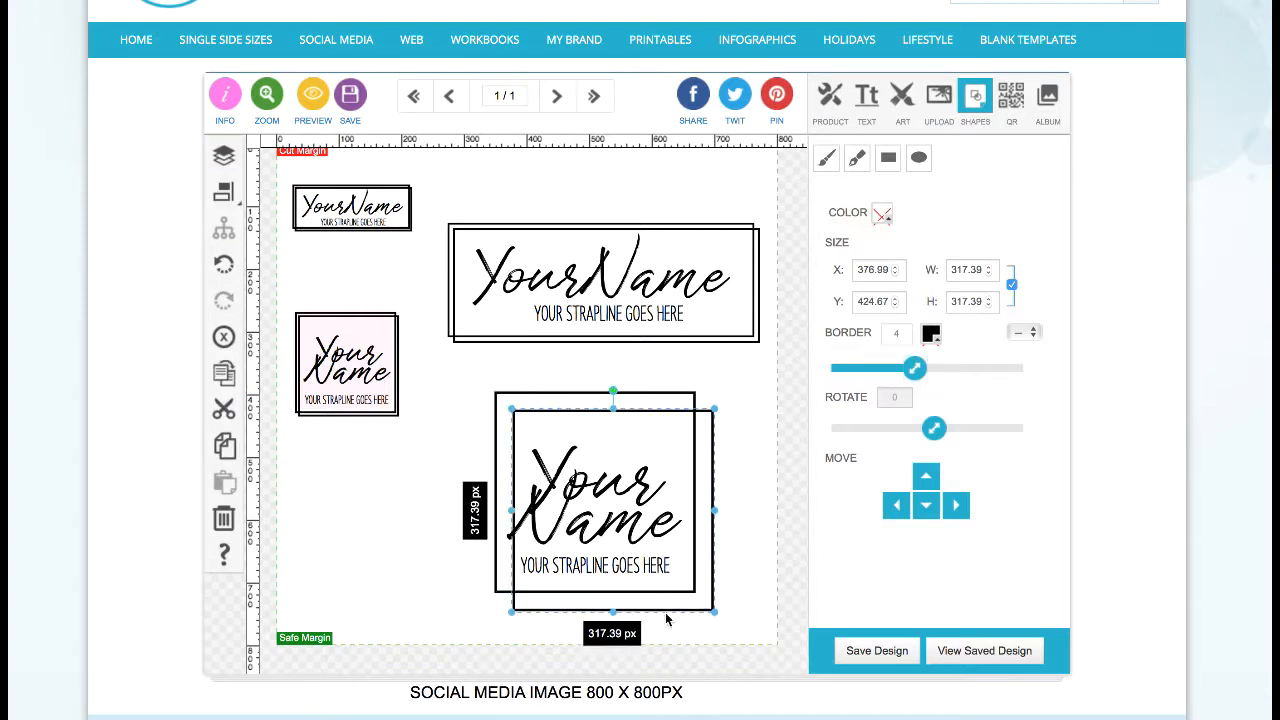
{"action": "left_click_drag", "start_coordinate": [662, 610], "coordinate": [650, 597]}
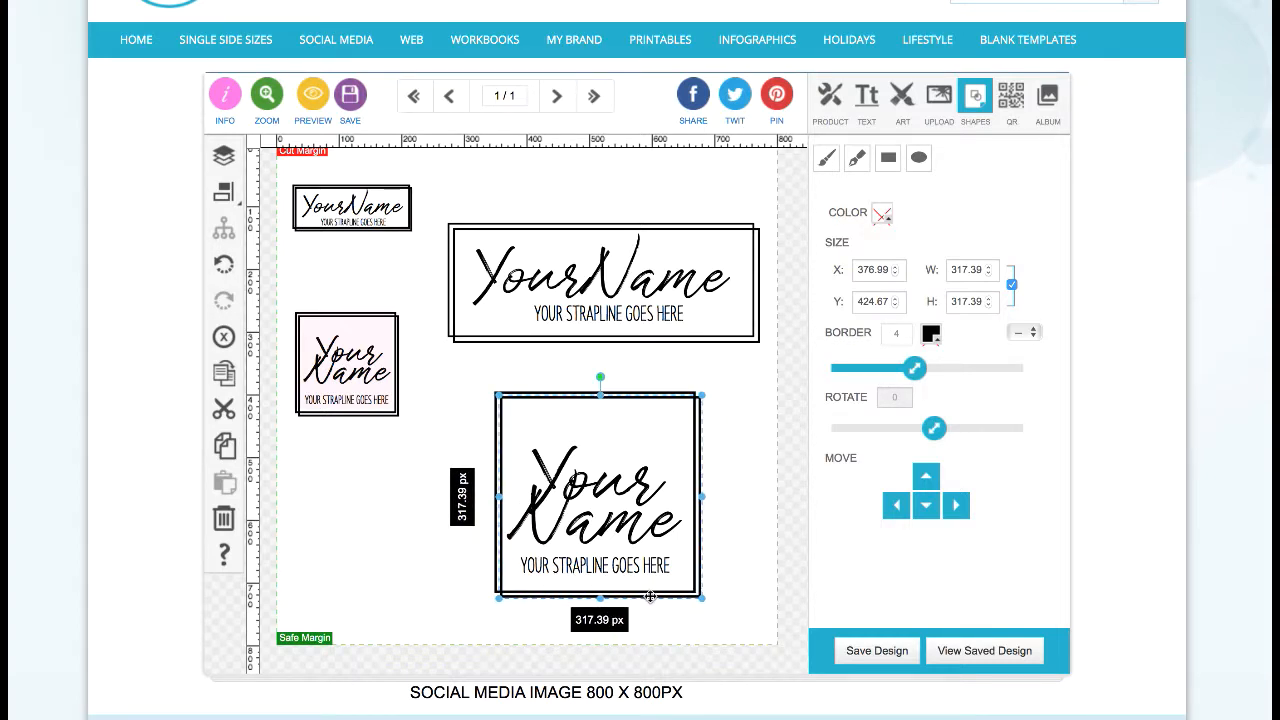
{"action": "left_click", "coordinate": [724, 619]}
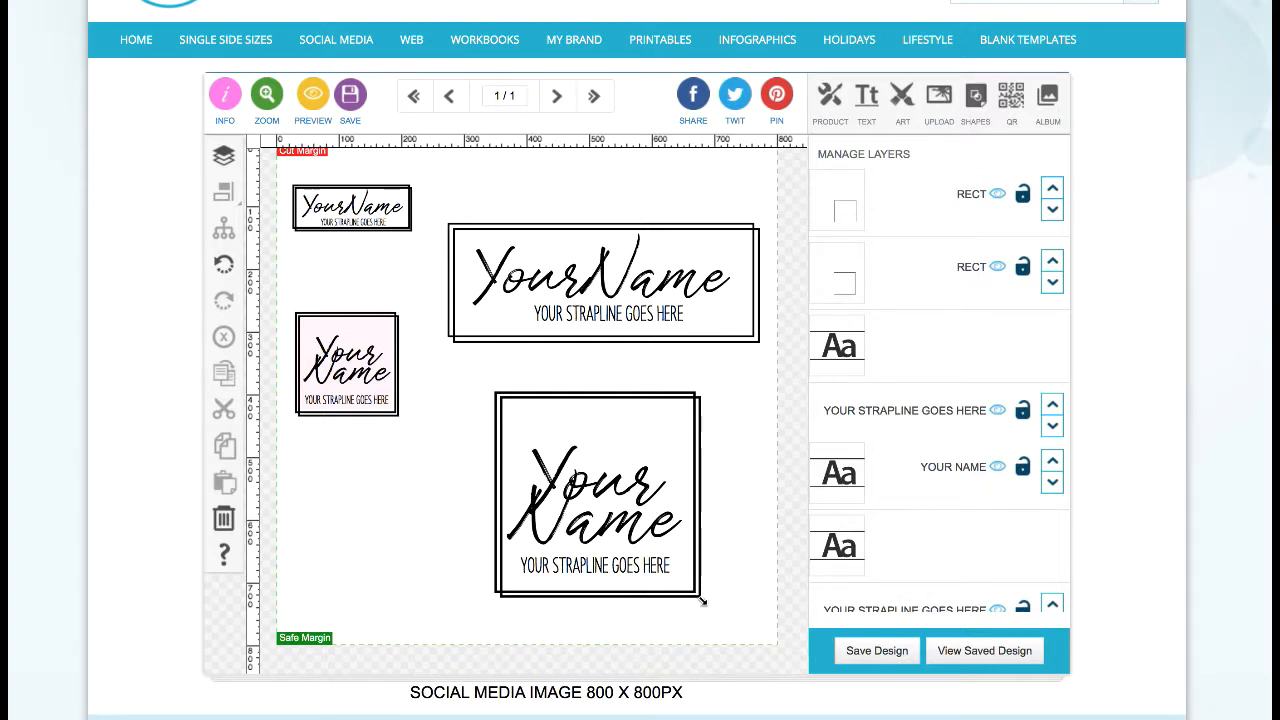
{"action": "left_click", "coordinate": [700, 598]}
{"action": "left_click_drag", "start_coordinate": [700, 600], "coordinate": [704, 600]}
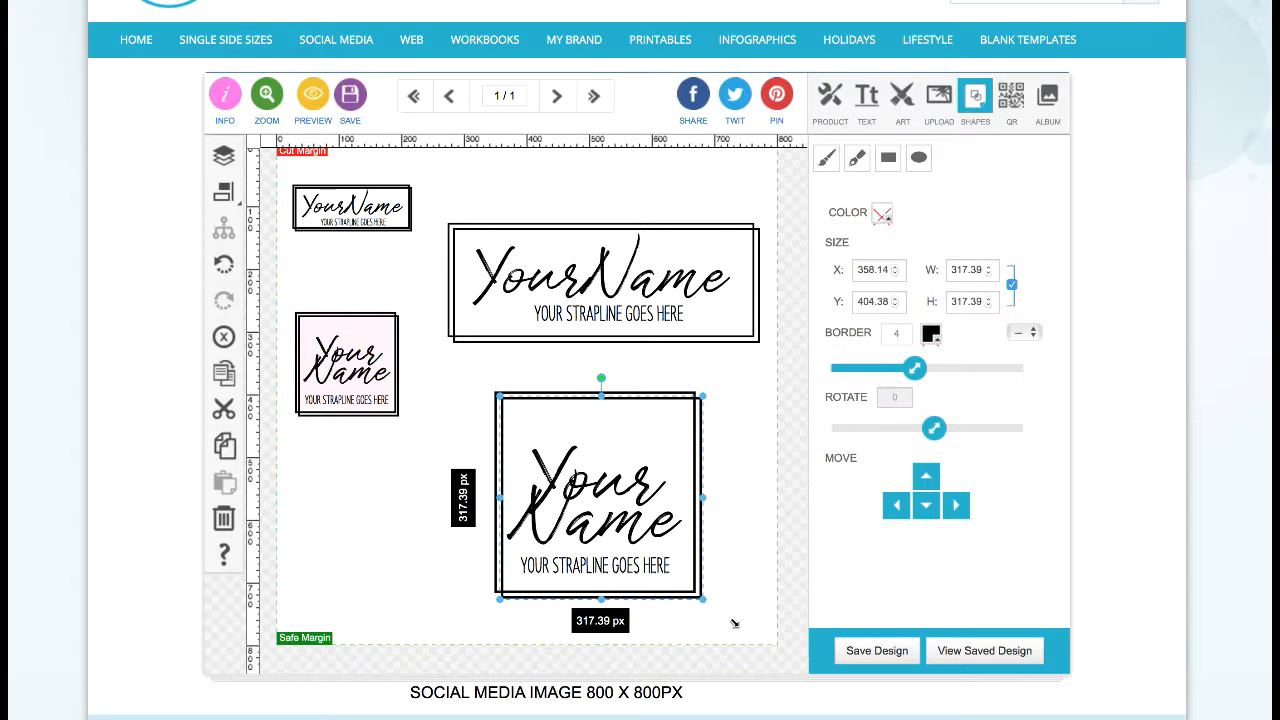
{"action": "left_click", "coordinate": [731, 618]}
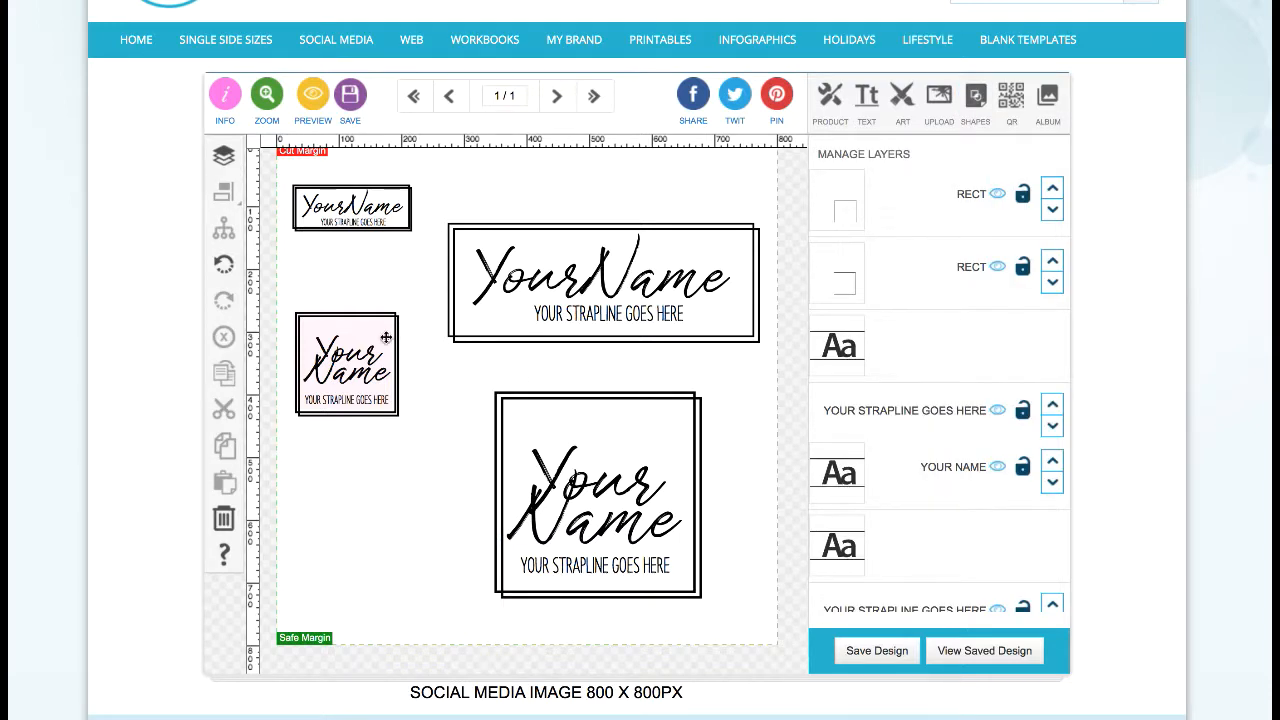
Step: Duplicate the offset square frame, set the copy's border to 0, and fill it with pale pink fff2f8
{"action": "left_click", "coordinate": [701, 426]}
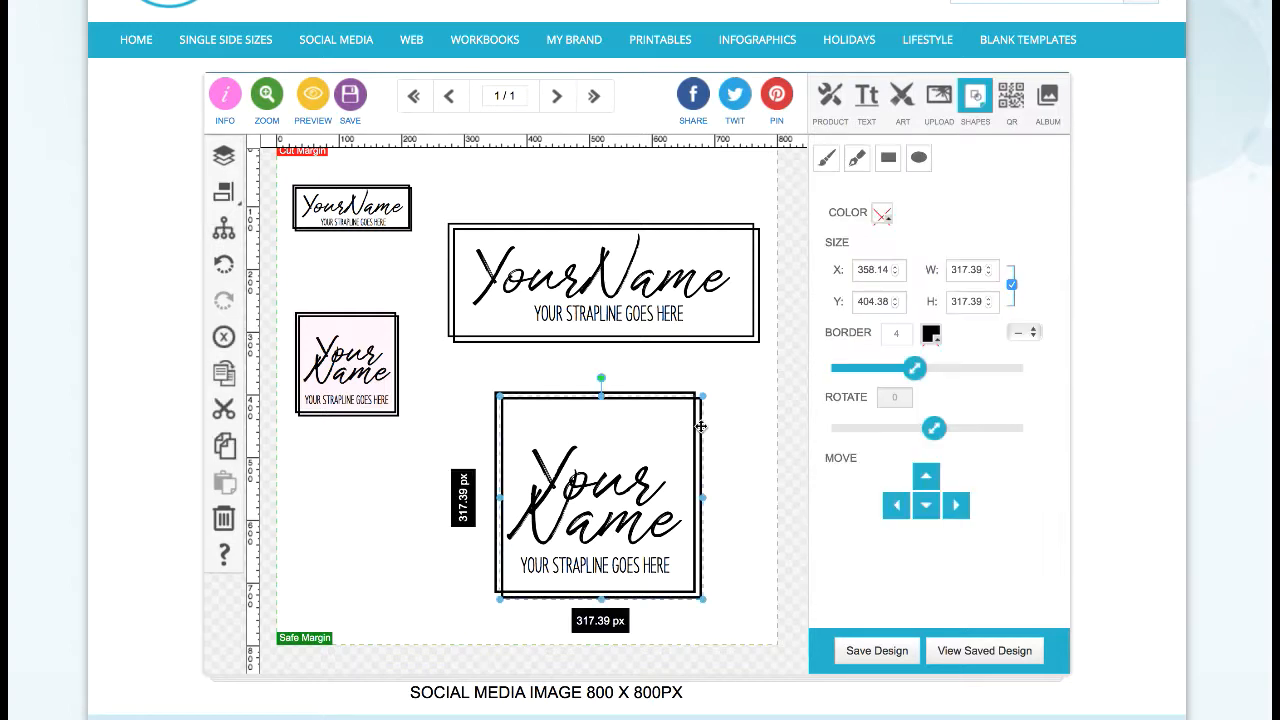
{"action": "left_click", "coordinate": [224, 372]}
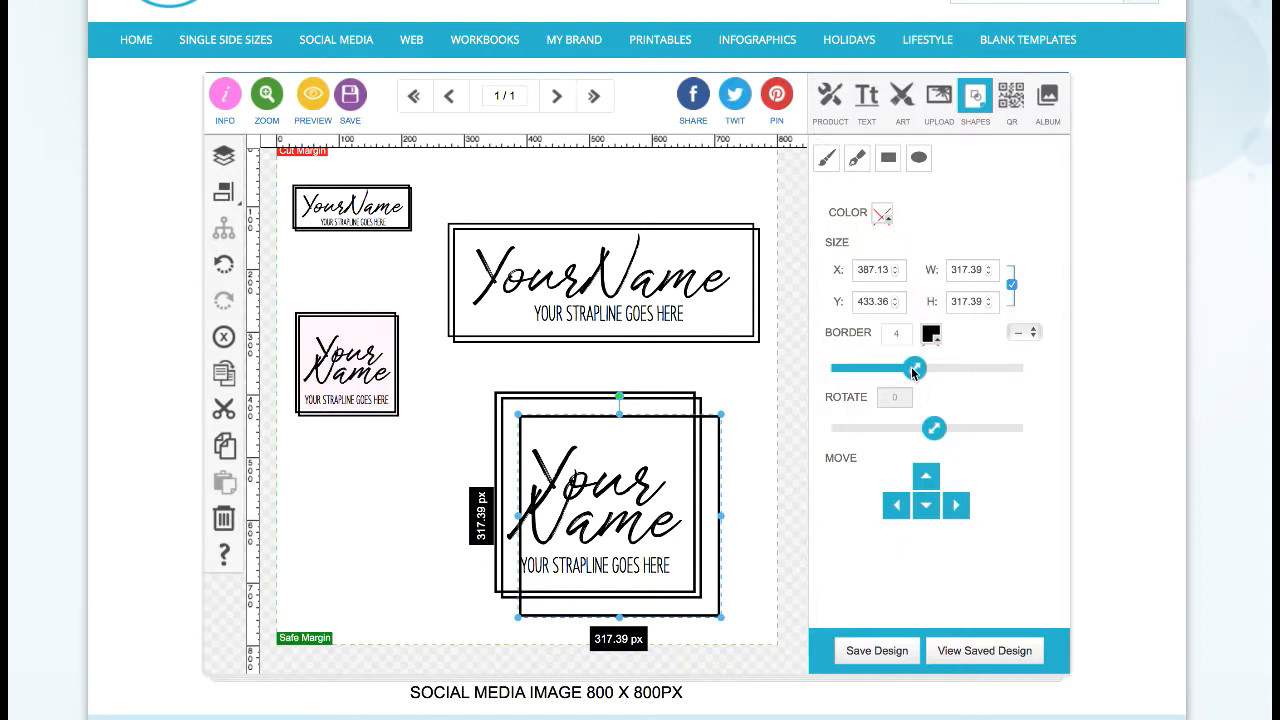
{"action": "left_click_drag", "start_coordinate": [913, 371], "coordinate": [797, 379]}
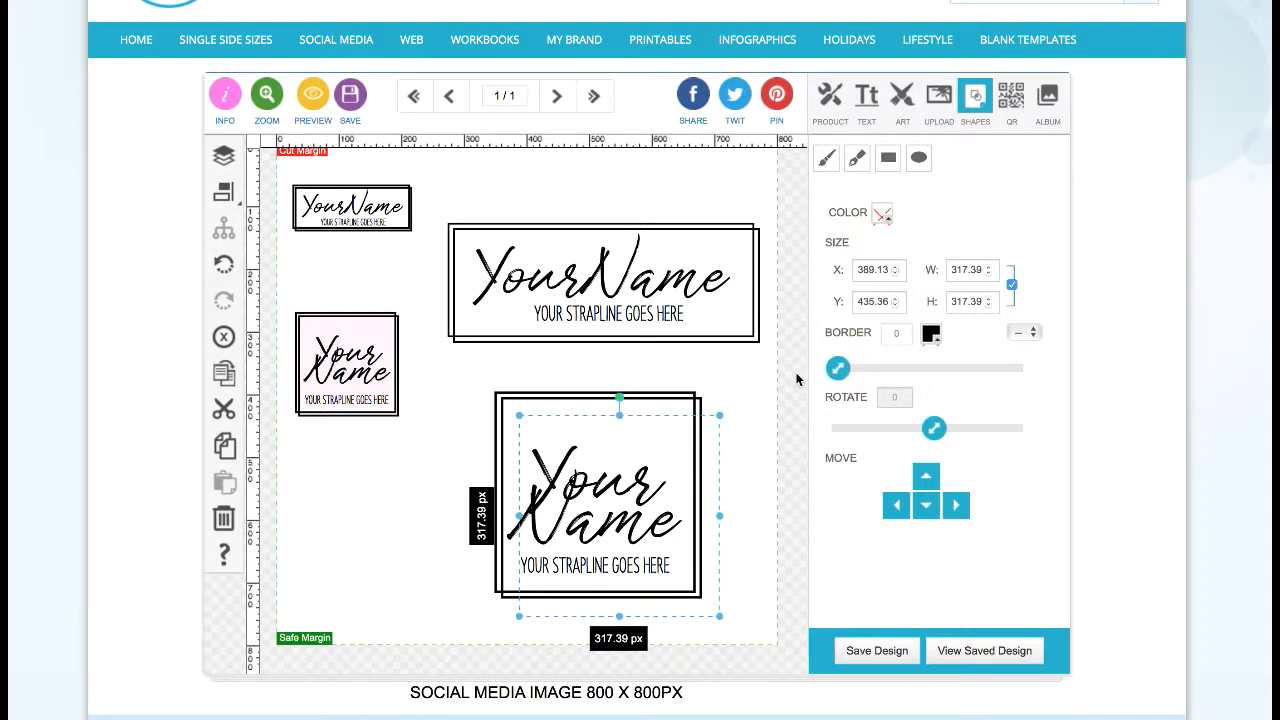
{"action": "left_click", "coordinate": [880, 218]}
{"action": "left_click", "coordinate": [916, 312]}
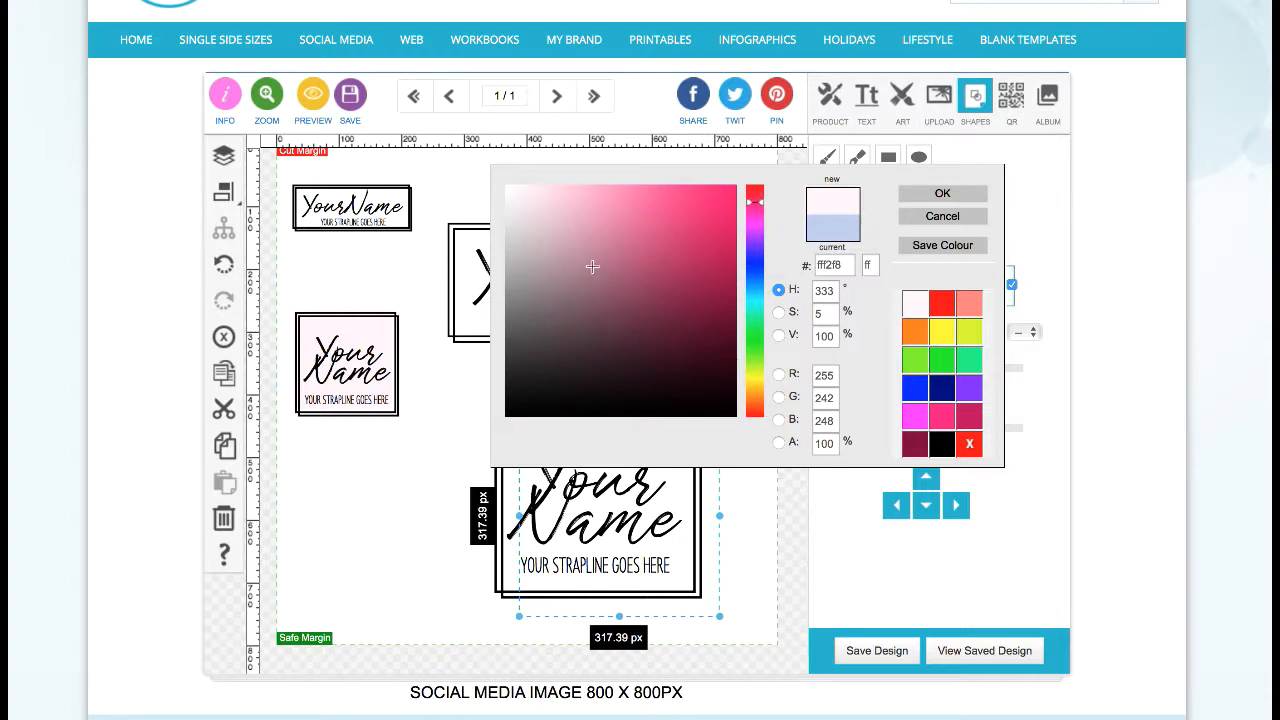
{"action": "left_click", "coordinate": [915, 200]}
Step: Move the pale pink square up and left to its offset position and send it behind the frames, strapline and stacked name
{"action": "left_click_drag", "start_coordinate": [630, 465], "coordinate": [597, 434]}
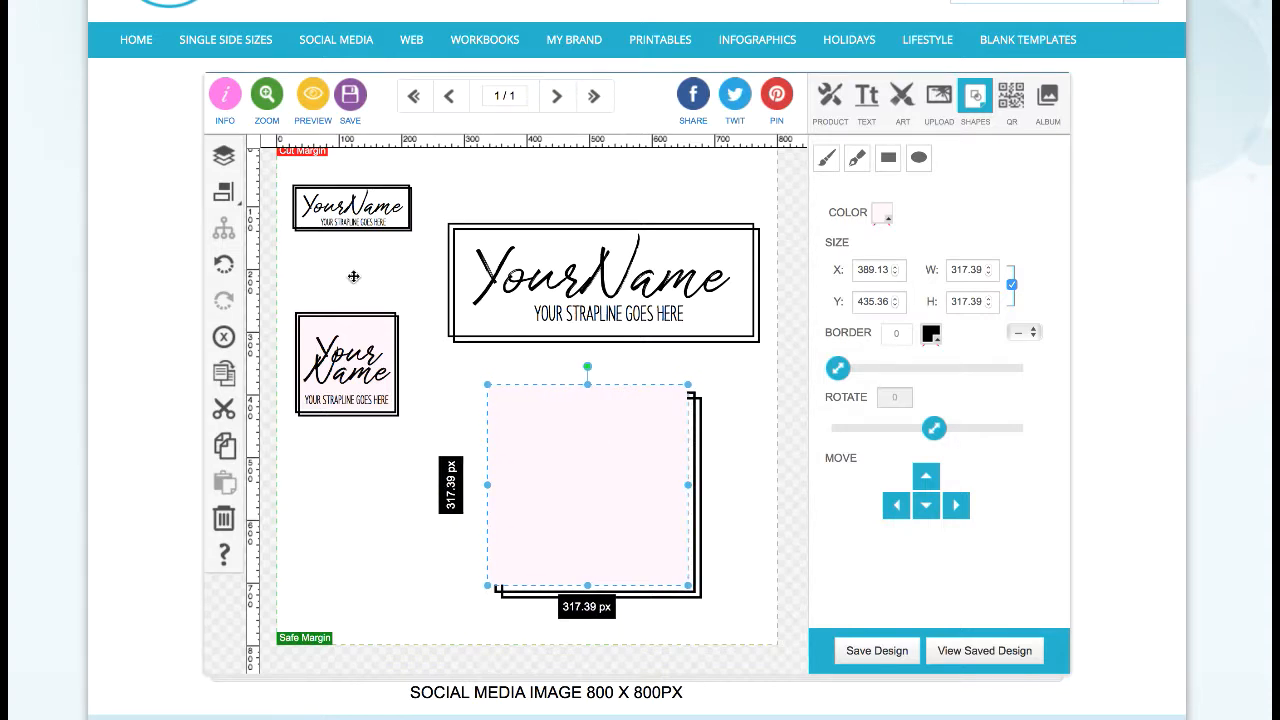
{"action": "left_click", "coordinate": [224, 157]}
{"action": "left_click", "coordinate": [1052, 210]}
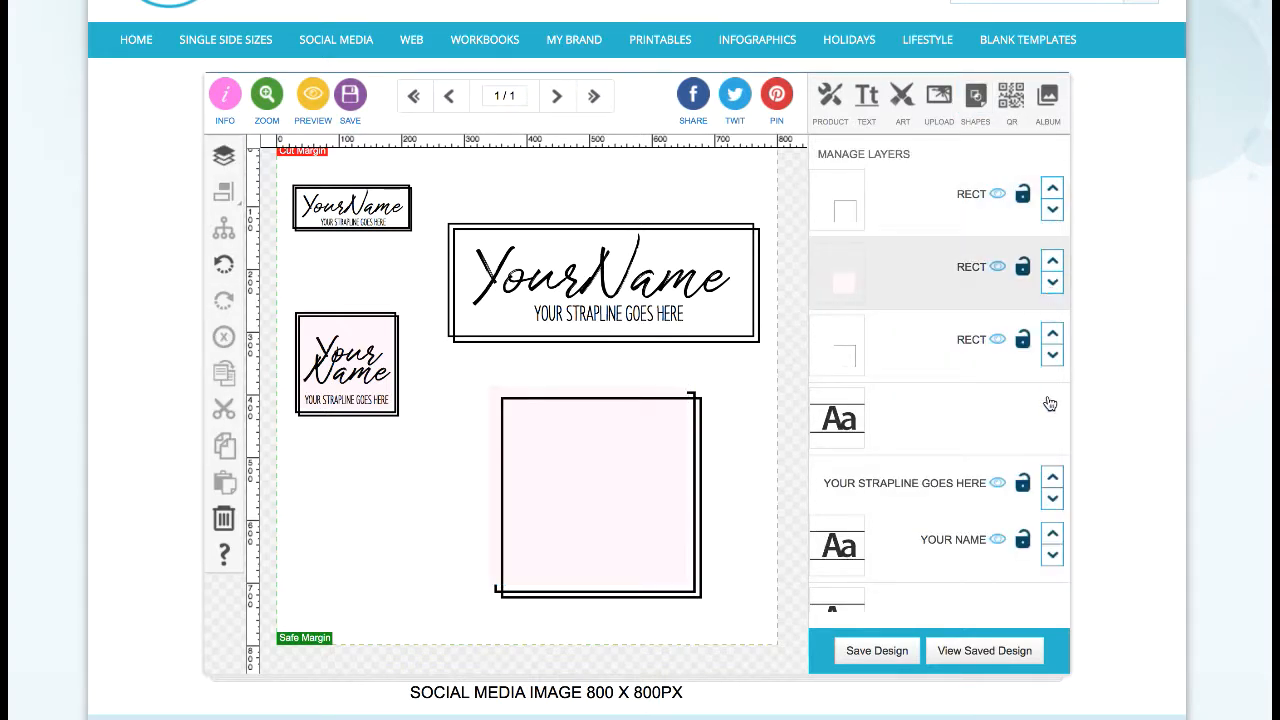
{"action": "left_click", "coordinate": [1052, 356]}
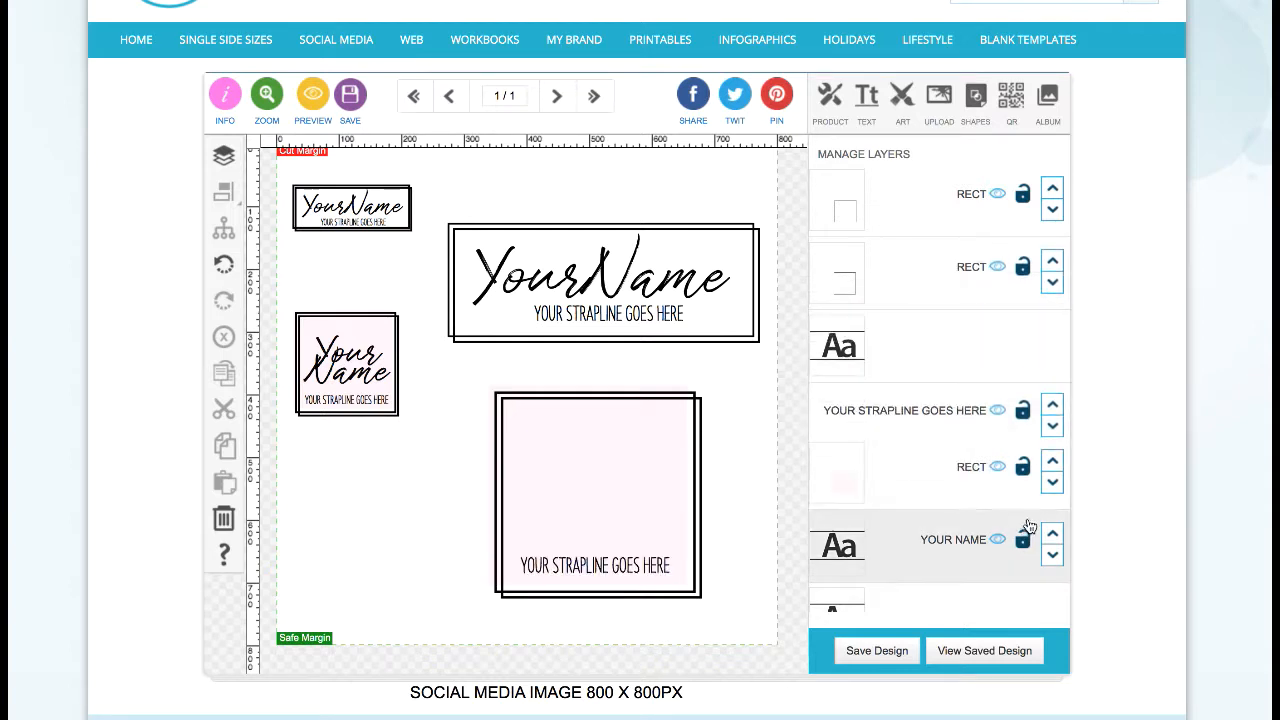
{"action": "left_click", "coordinate": [1052, 485]}
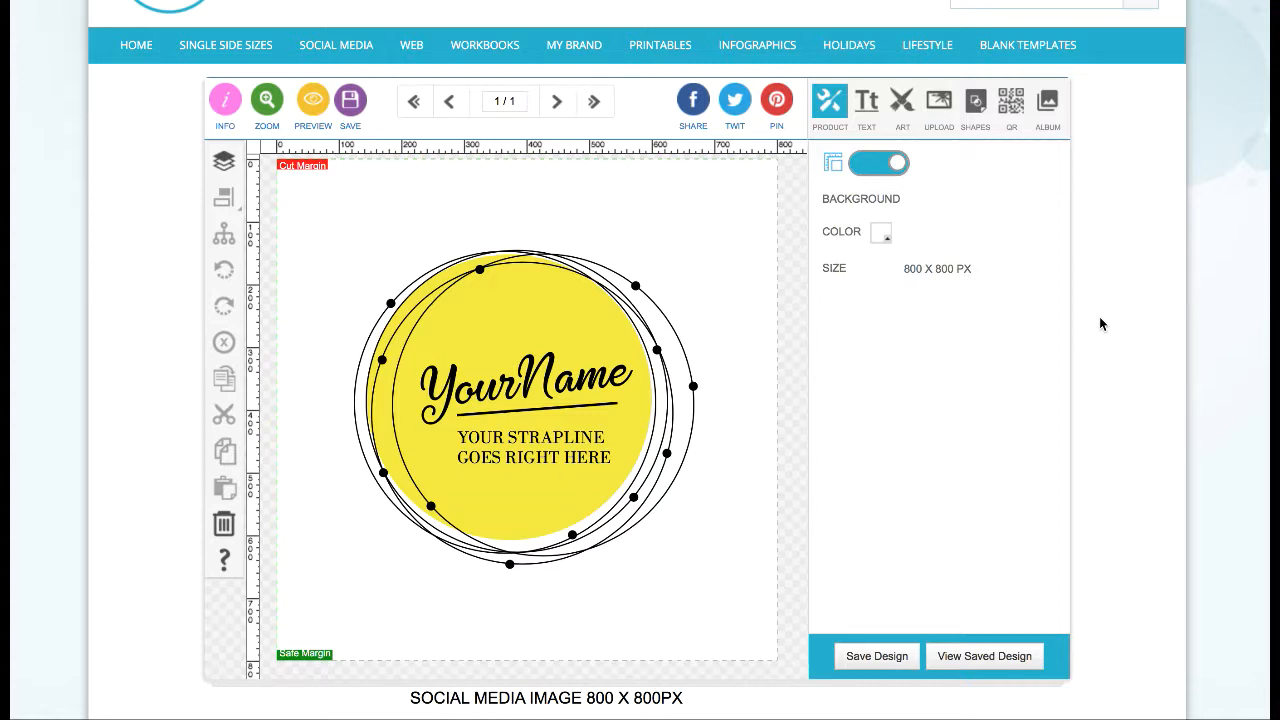
Step: Group the yellow circle logo, shrink it to about 333 px wide, move it to the canvas's upper-left corner, and ungroup it
{"action": "left_click_drag", "start_coordinate": [320, 238], "coordinate": [700, 574]}
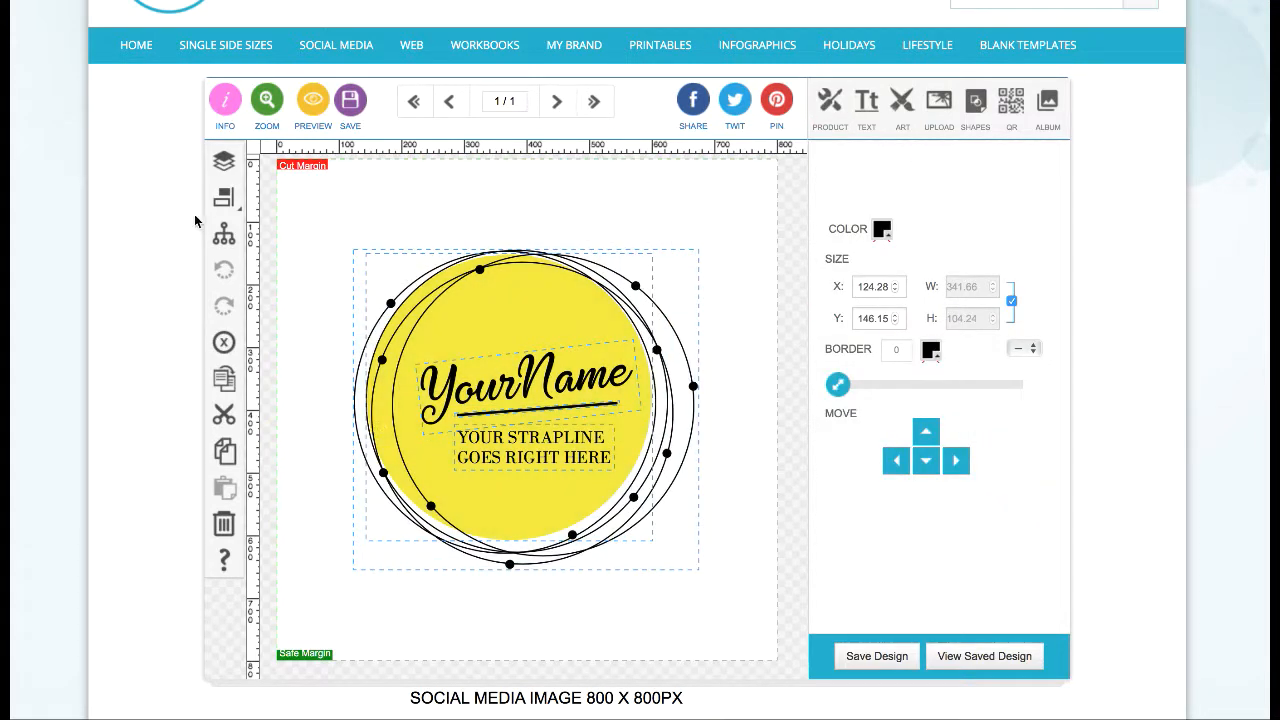
{"action": "left_click", "coordinate": [224, 235]}
{"action": "left_click_drag", "start_coordinate": [699, 571], "coordinate": [563, 444]}
{"action": "left_click_drag", "start_coordinate": [454, 362], "coordinate": [387, 289]}
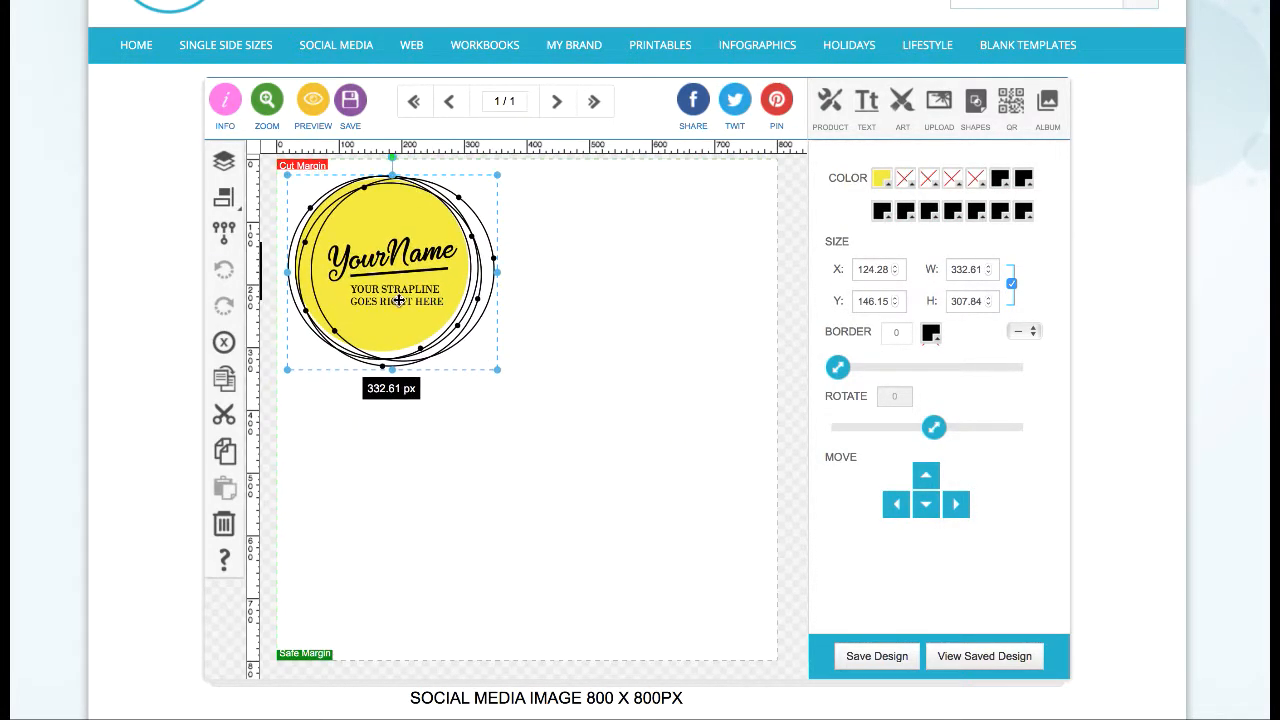
{"action": "left_click", "coordinate": [224, 233]}
{"action": "left_click", "coordinate": [624, 296]}
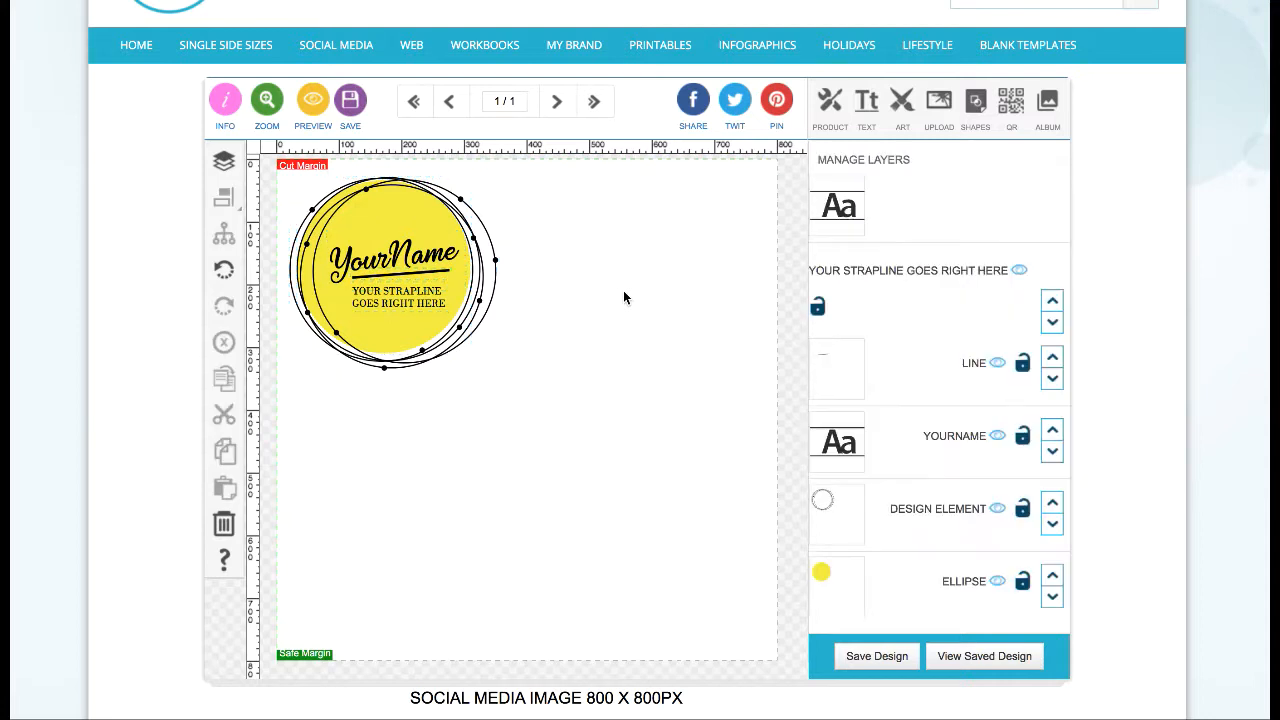
Step: Draw a circle about 342 px across in the empty area below and right of the yellow sample logo
{"action": "left_click", "coordinate": [973, 115]}
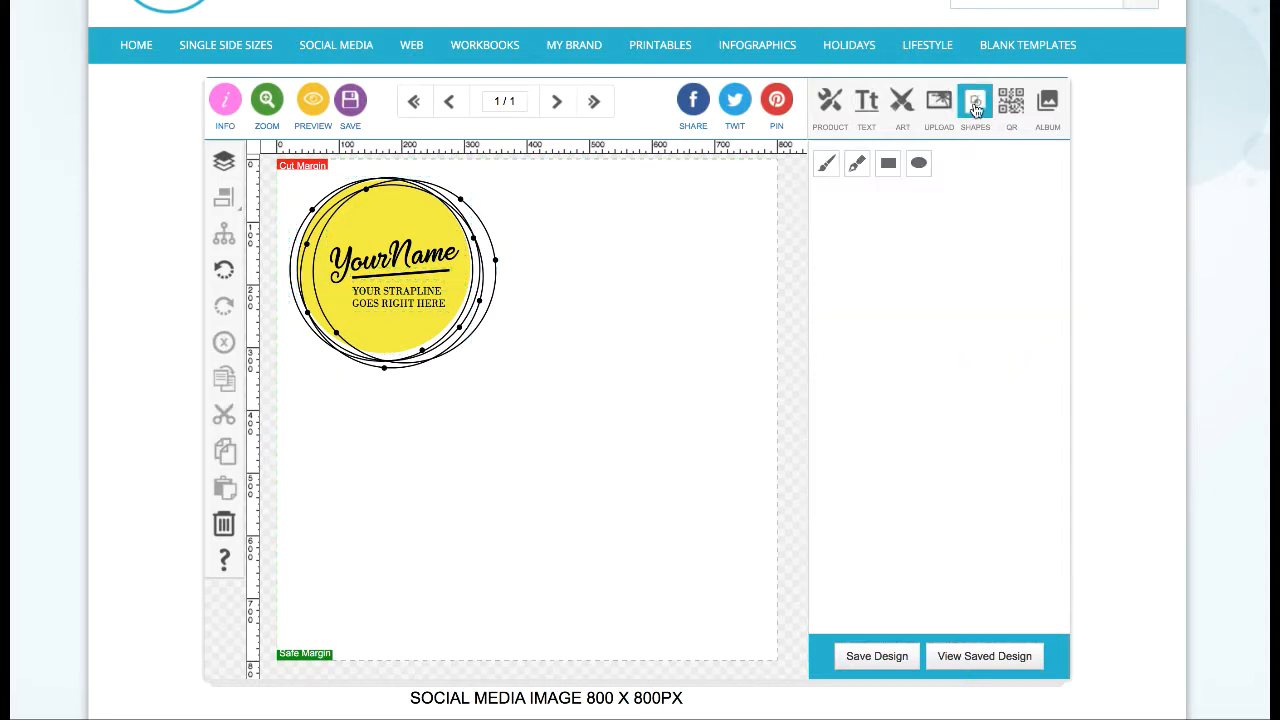
{"action": "left_click", "coordinate": [920, 163]}
{"action": "left_click_drag", "start_coordinate": [529, 433], "coordinate": [620, 511]}
{"action": "left_click_drag", "start_coordinate": [537, 440], "coordinate": [592, 493]}
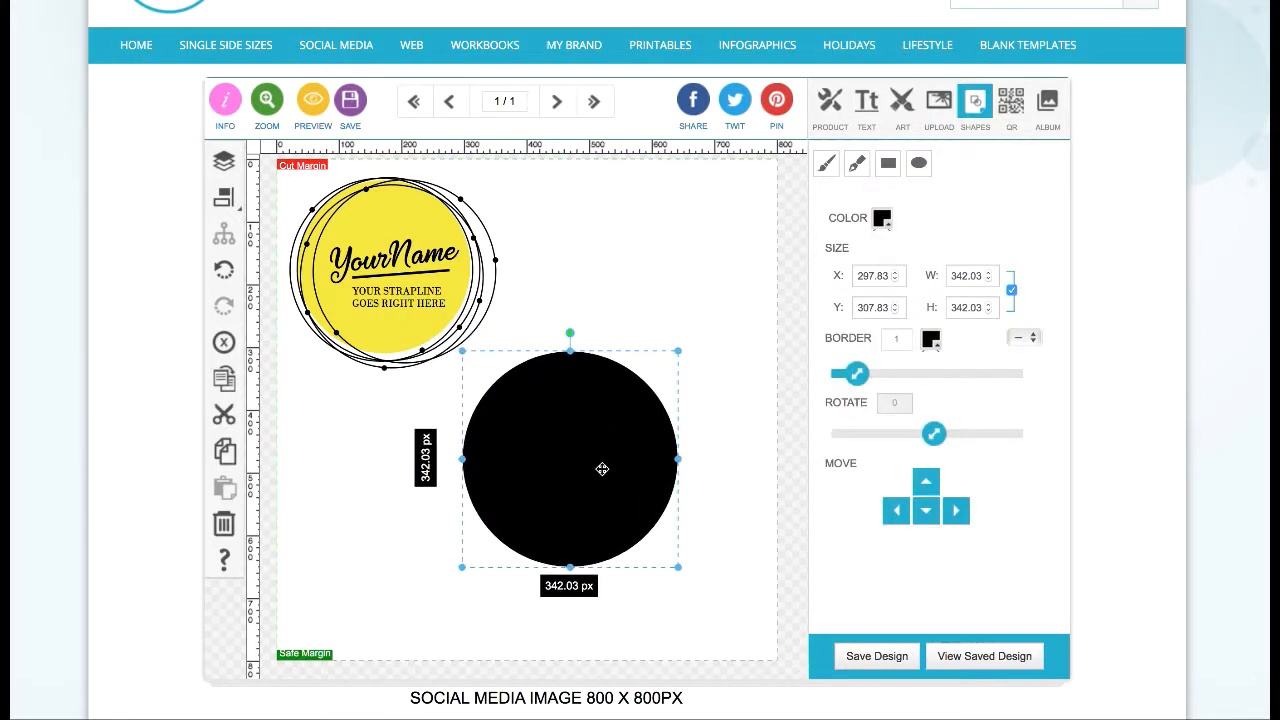
Step: Remove the new circle's fill and set its black border to 3
{"action": "left_click", "coordinate": [881, 222]}
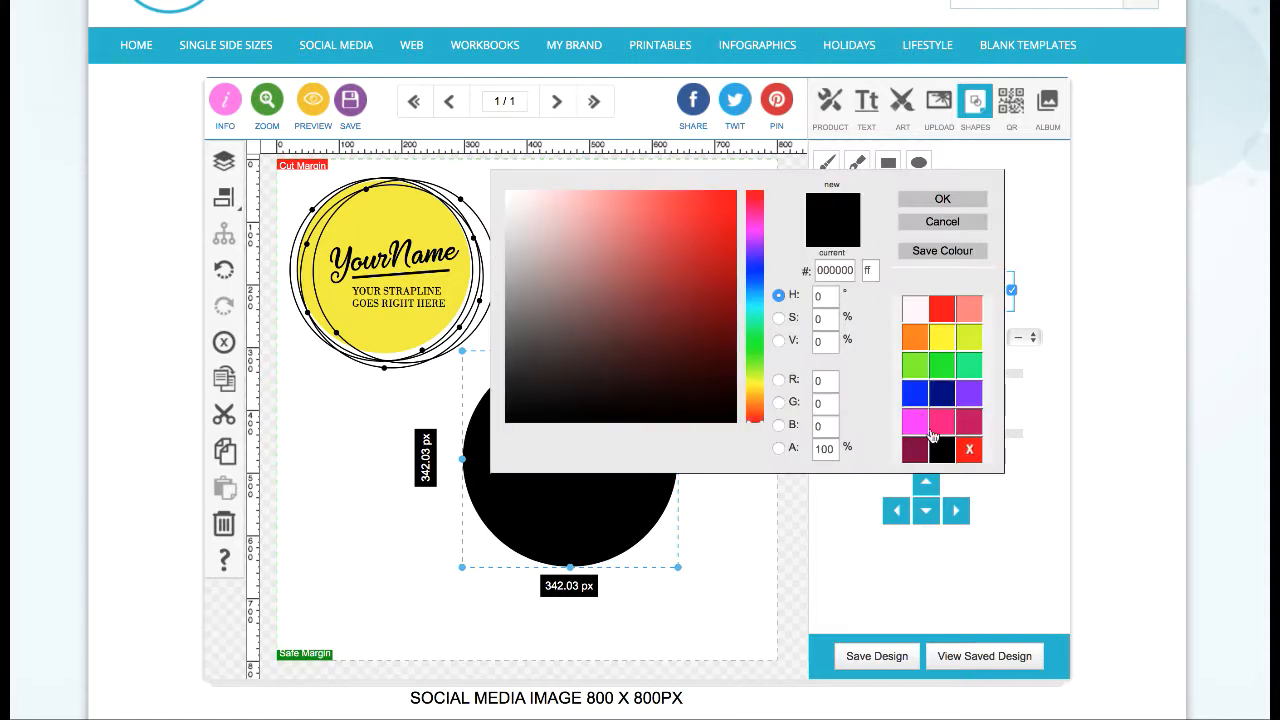
{"action": "left_click", "coordinate": [969, 449]}
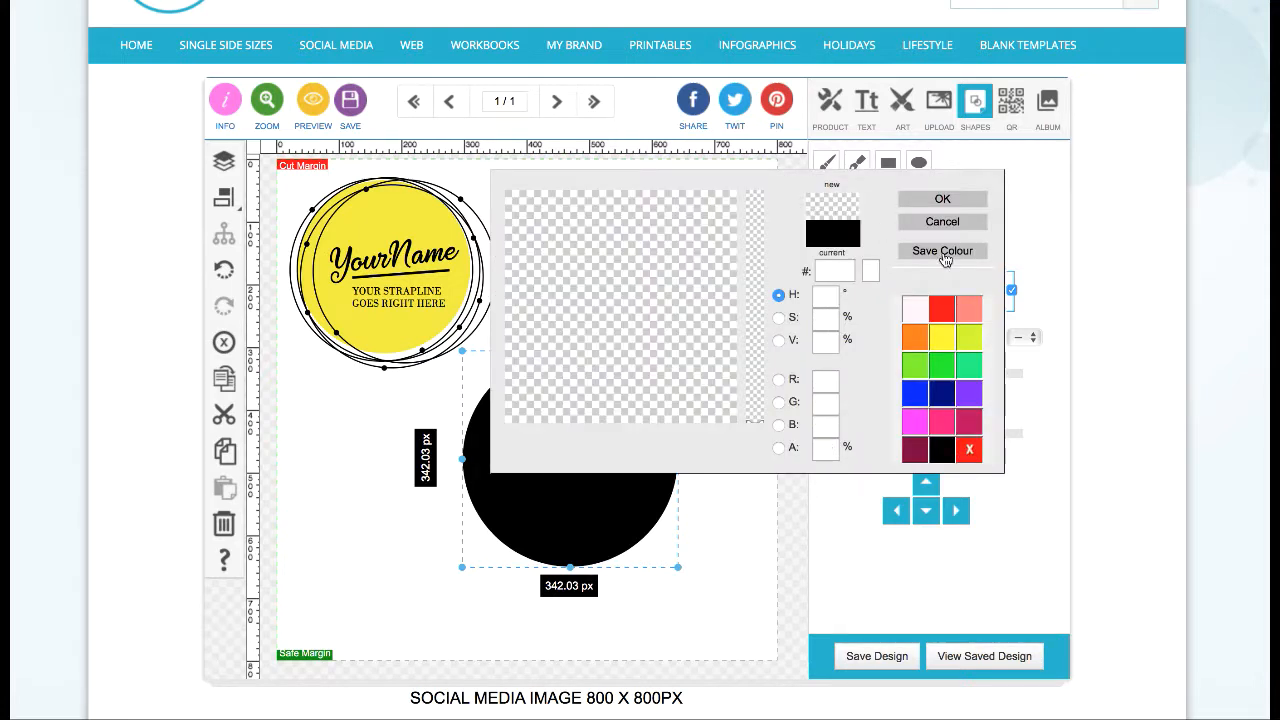
{"action": "left_click", "coordinate": [935, 200]}
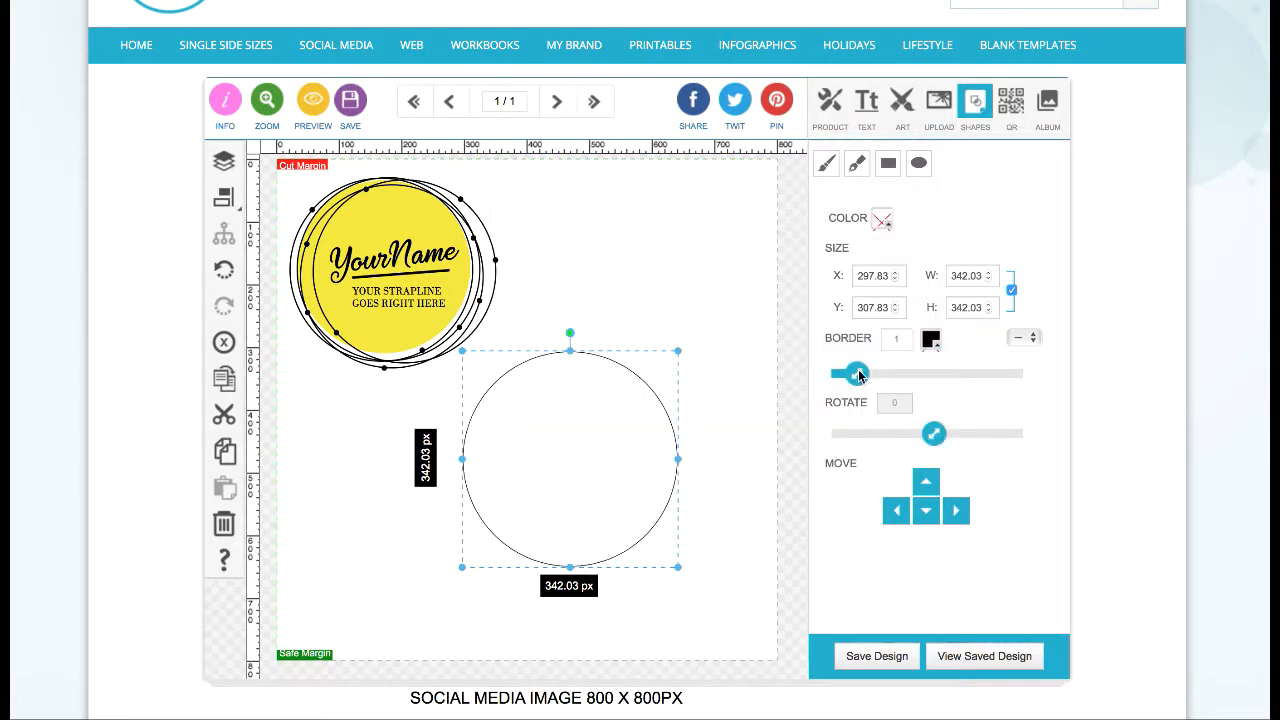
{"action": "left_click_drag", "start_coordinate": [858, 374], "coordinate": [885, 375]}
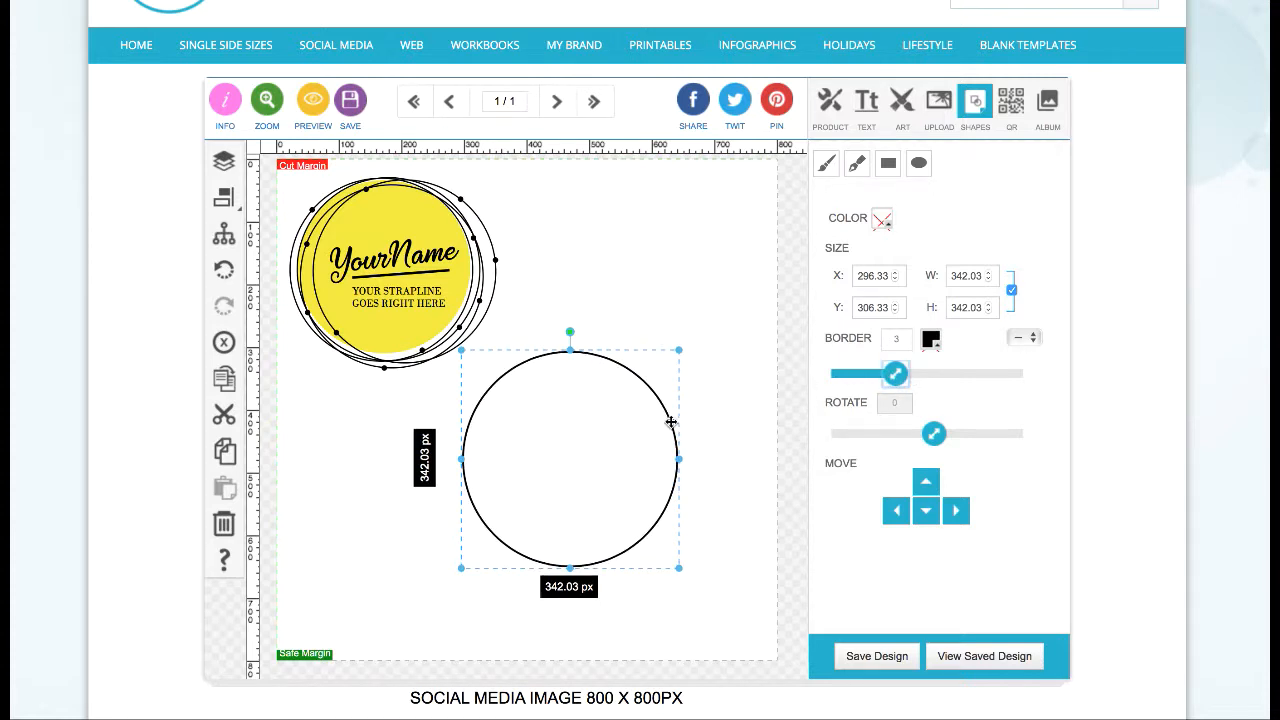
Step: Duplicate the outlined circle three times and arrange the copies as slightly offset, overlapping rings
{"action": "left_click", "coordinate": [226, 380]}
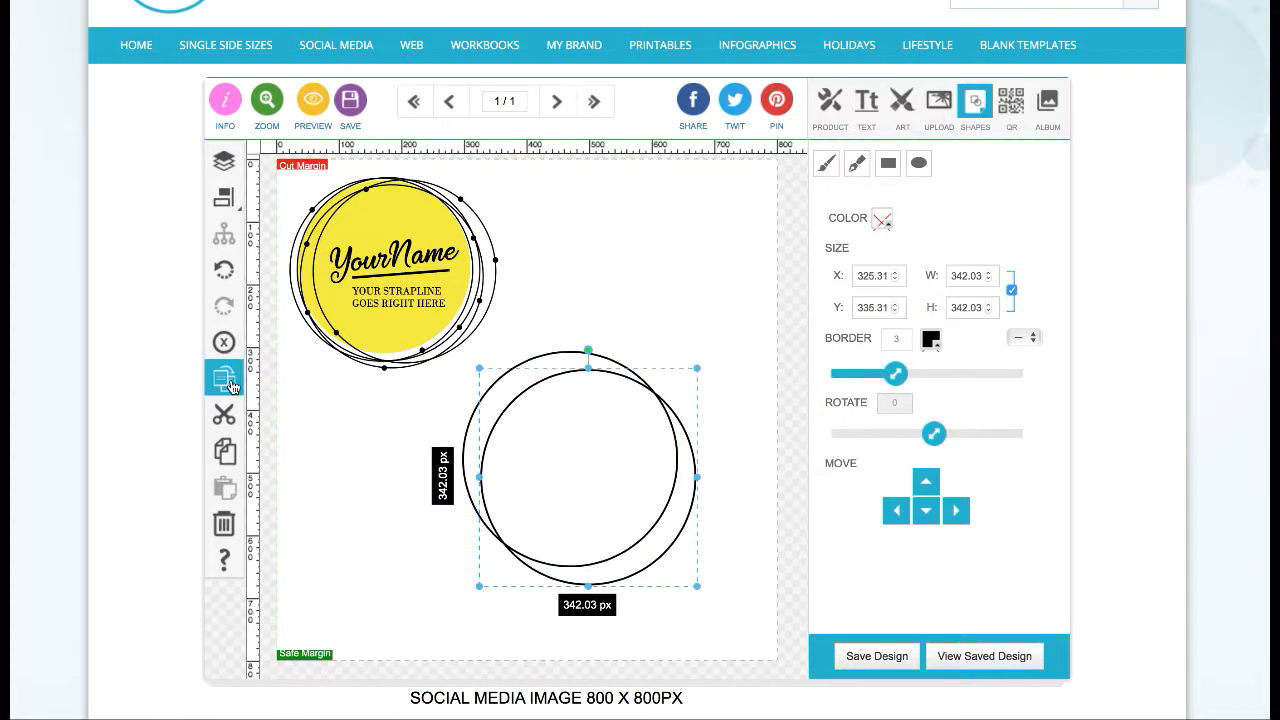
{"action": "left_click", "coordinate": [228, 382]}
{"action": "left_click", "coordinate": [228, 382]}
{"action": "left_click", "coordinate": [449, 506]}
{"action": "left_click_drag", "start_coordinate": [485, 445], "coordinate": [513, 437]}
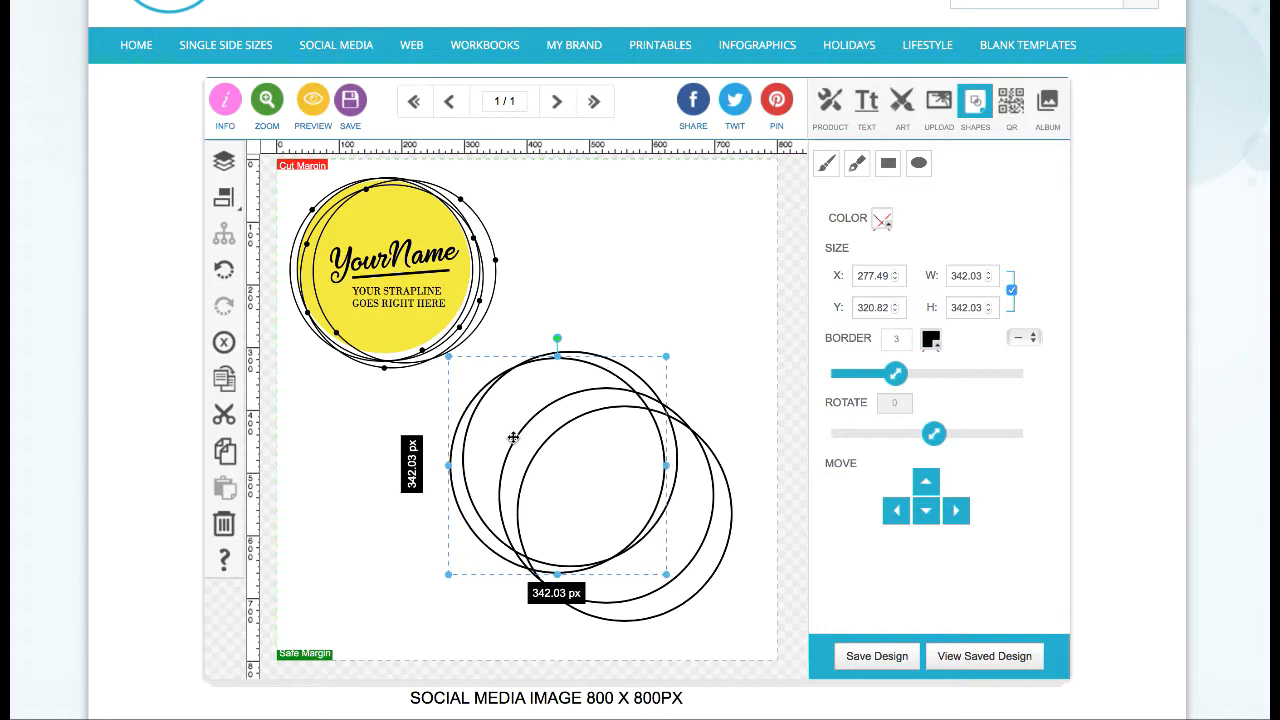
{"action": "left_click_drag", "start_coordinate": [680, 420], "coordinate": [657, 387]}
{"action": "left_click_drag", "start_coordinate": [718, 463], "coordinate": [667, 420]}
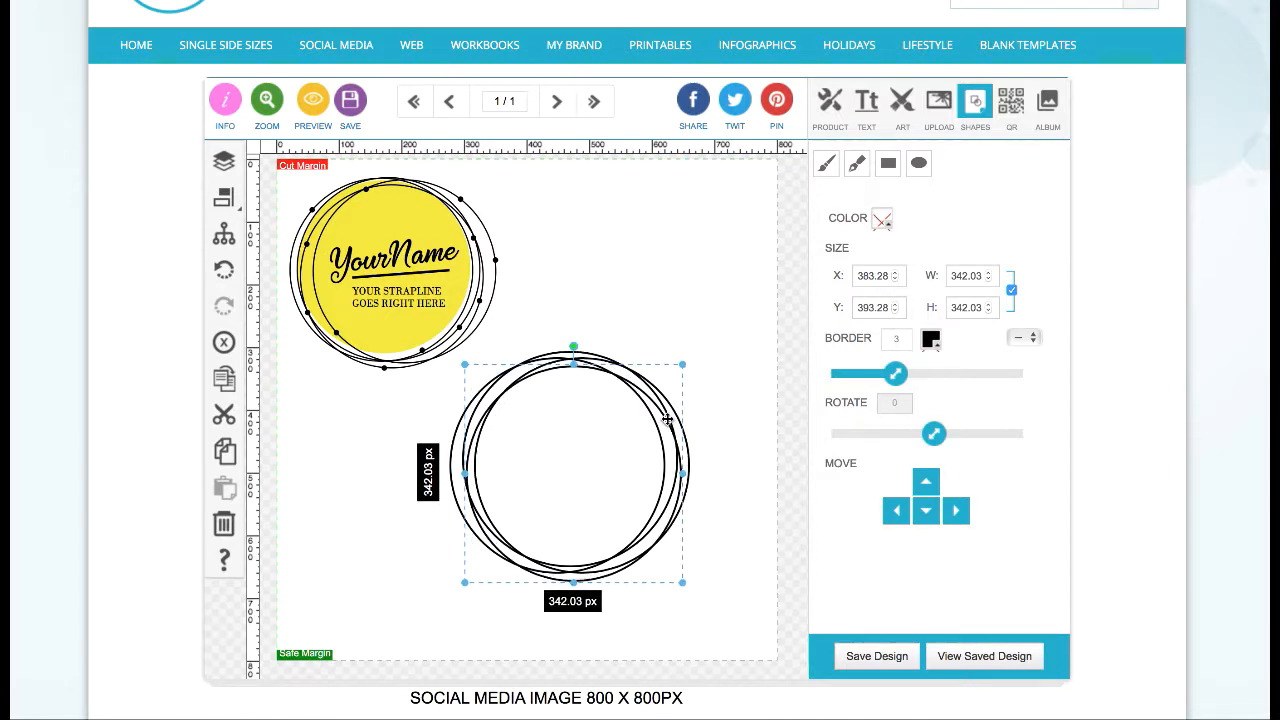
{"action": "left_click", "coordinate": [729, 428]}
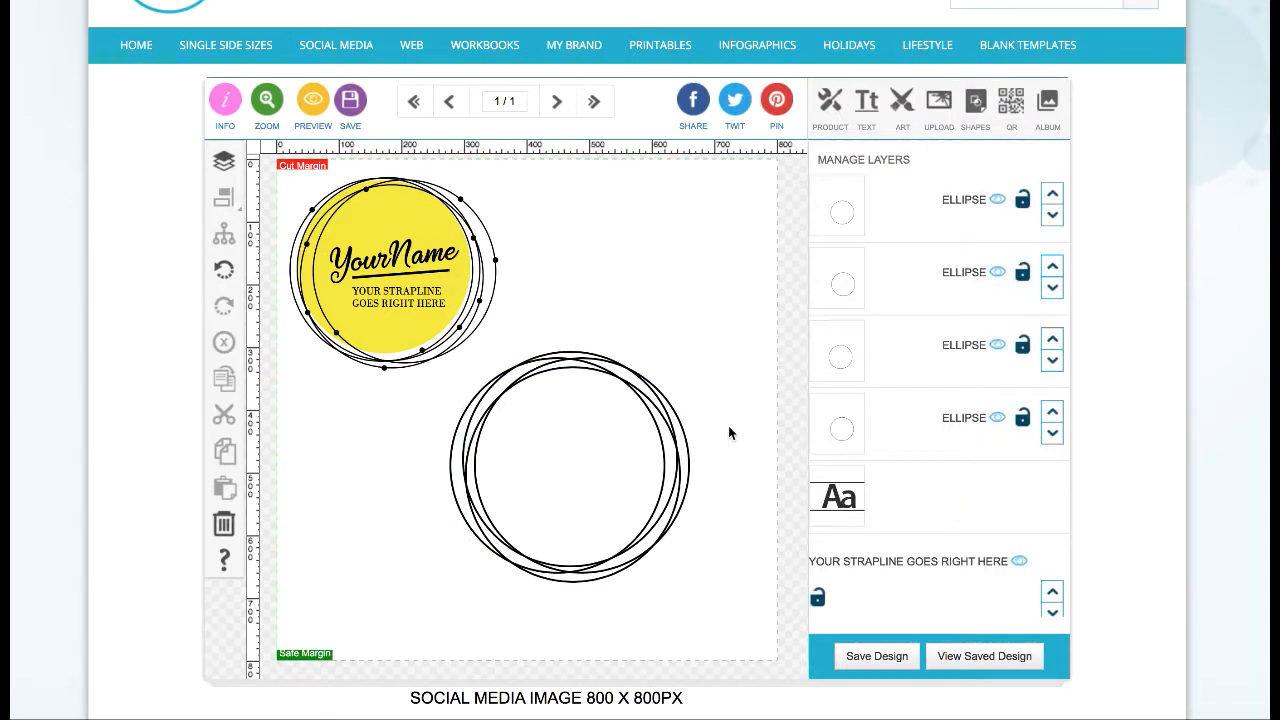
Step: Draw a small black dot about 17 px across above the rings and set its border to 0
{"action": "left_click", "coordinate": [976, 107]}
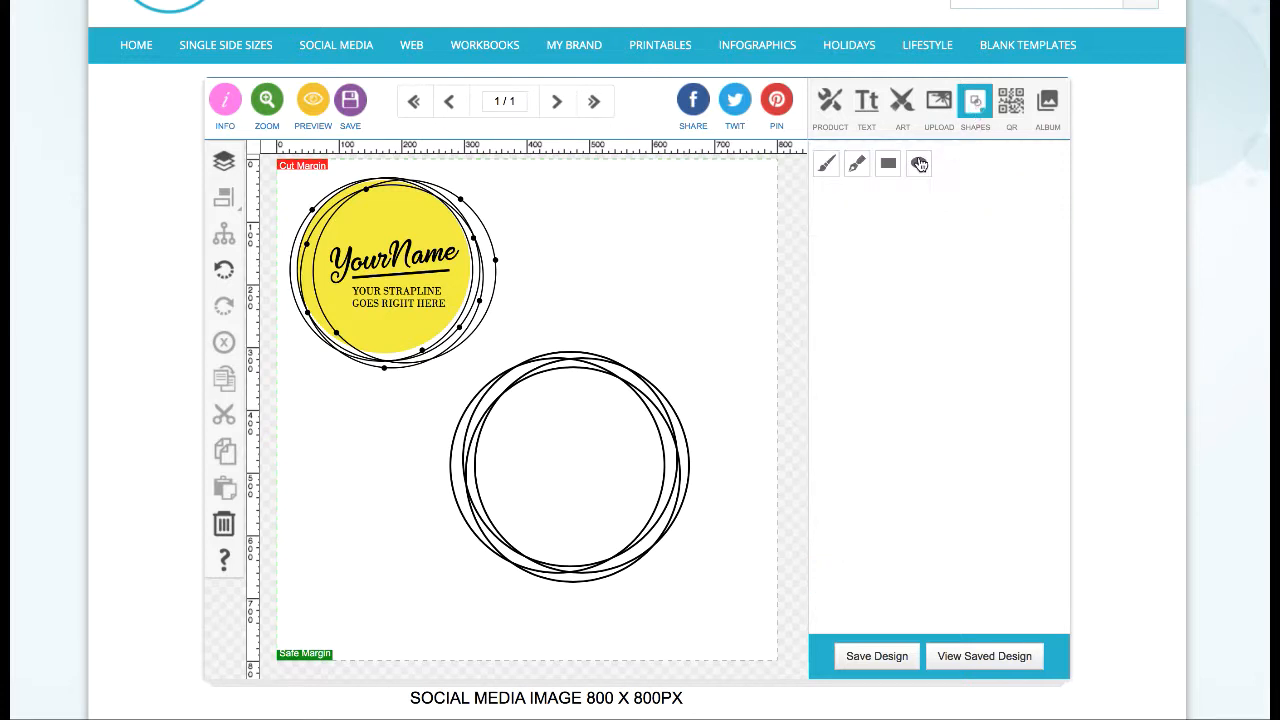
{"action": "left_click", "coordinate": [919, 166]}
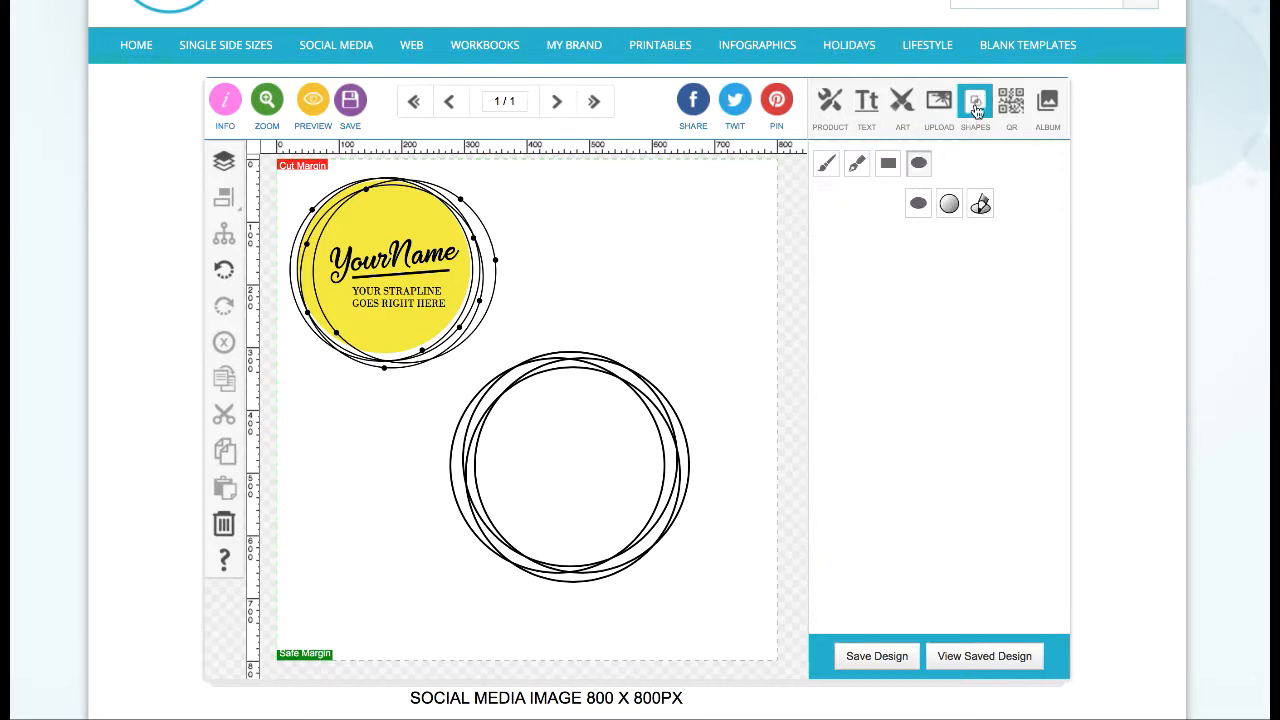
{"action": "left_click", "coordinate": [921, 207]}
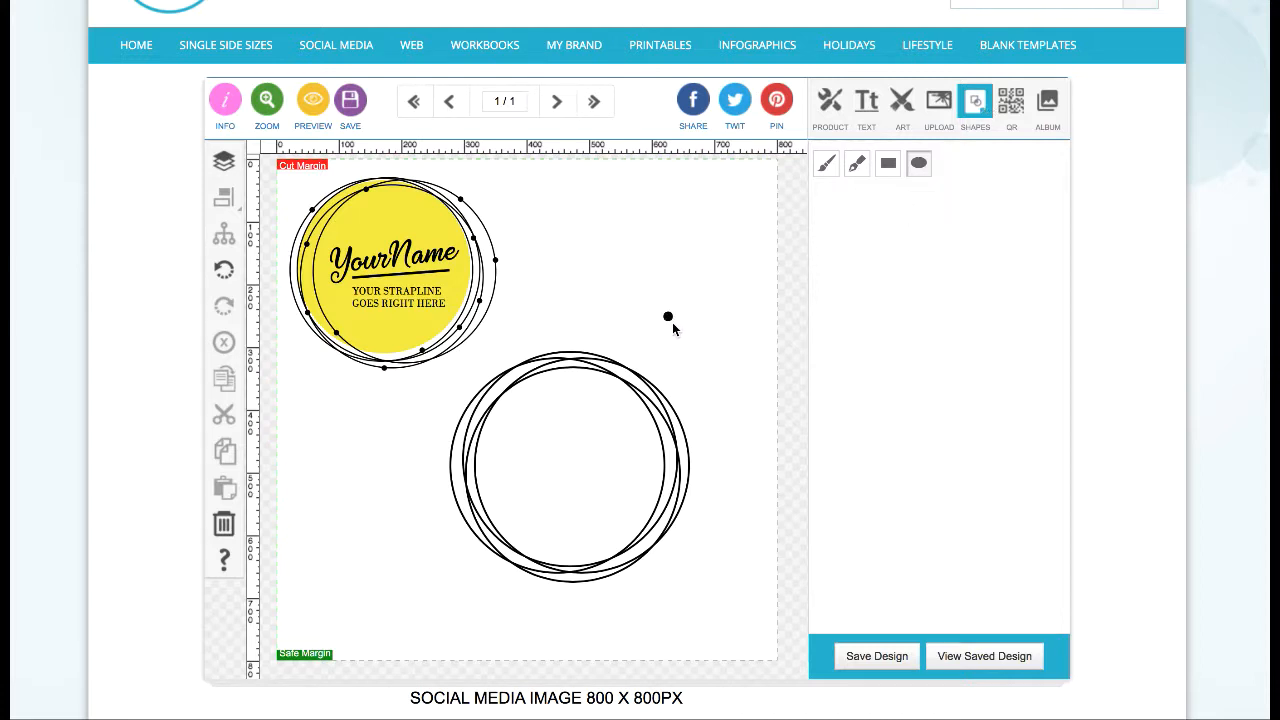
{"action": "left_click", "coordinate": [673, 323]}
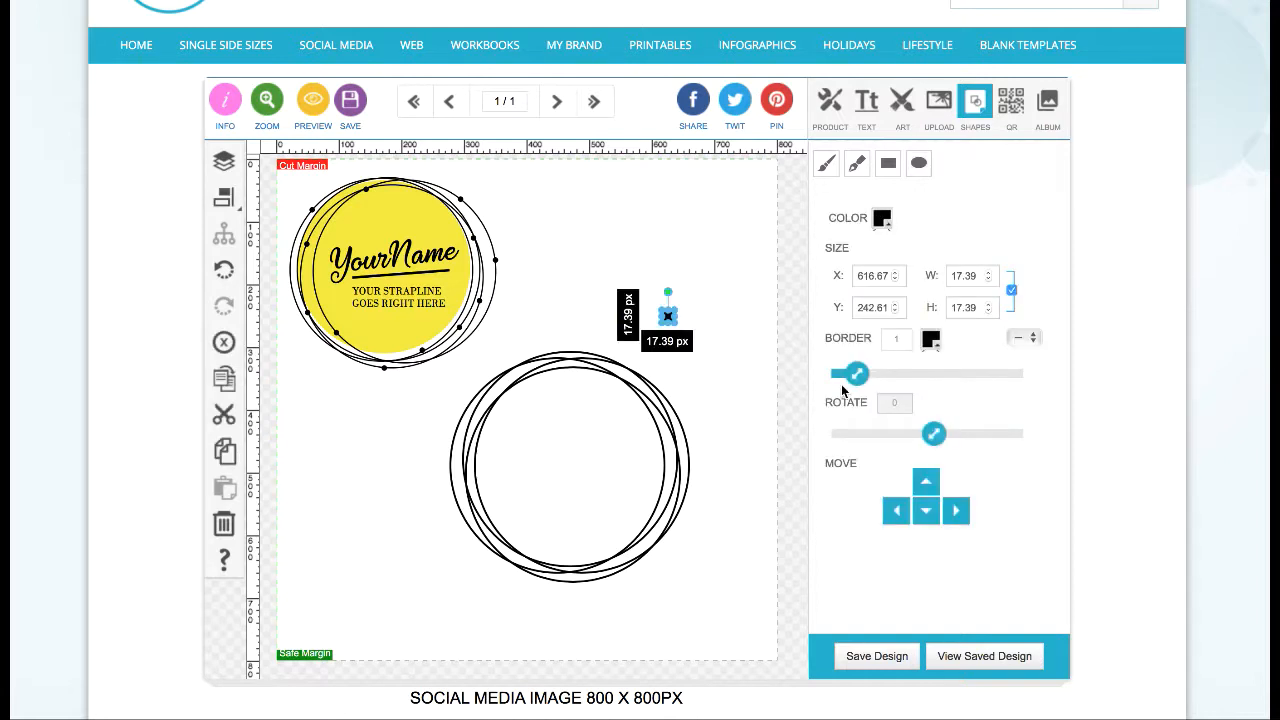
{"action": "left_click_drag", "start_coordinate": [847, 374], "coordinate": [816, 386]}
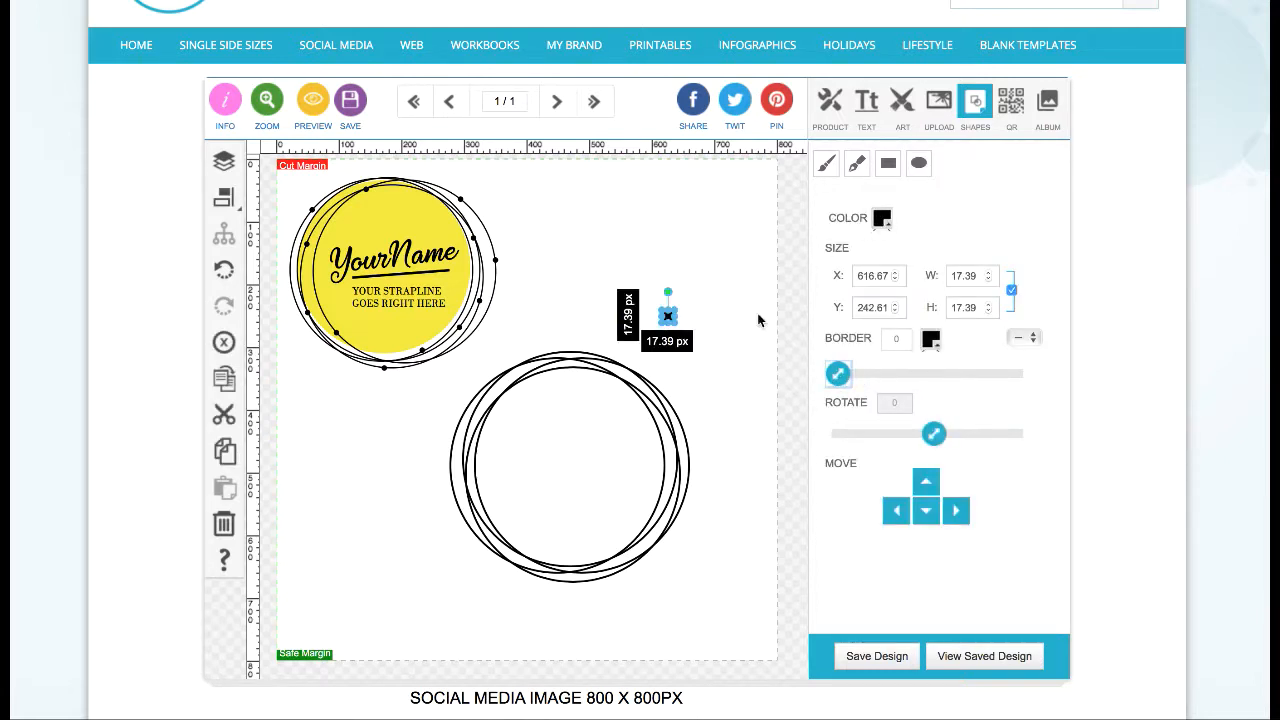
Step: Duplicate the small black dot six times
{"action": "left_click", "coordinate": [224, 380]}
{"action": "left_click", "coordinate": [223, 384]}
{"action": "left_click", "coordinate": [223, 384]}
{"action": "left_click", "coordinate": [223, 384]}
{"action": "left_click", "coordinate": [223, 384]}
{"action": "left_click", "coordinate": [223, 384]}
{"action": "left_click", "coordinate": [604, 316]}
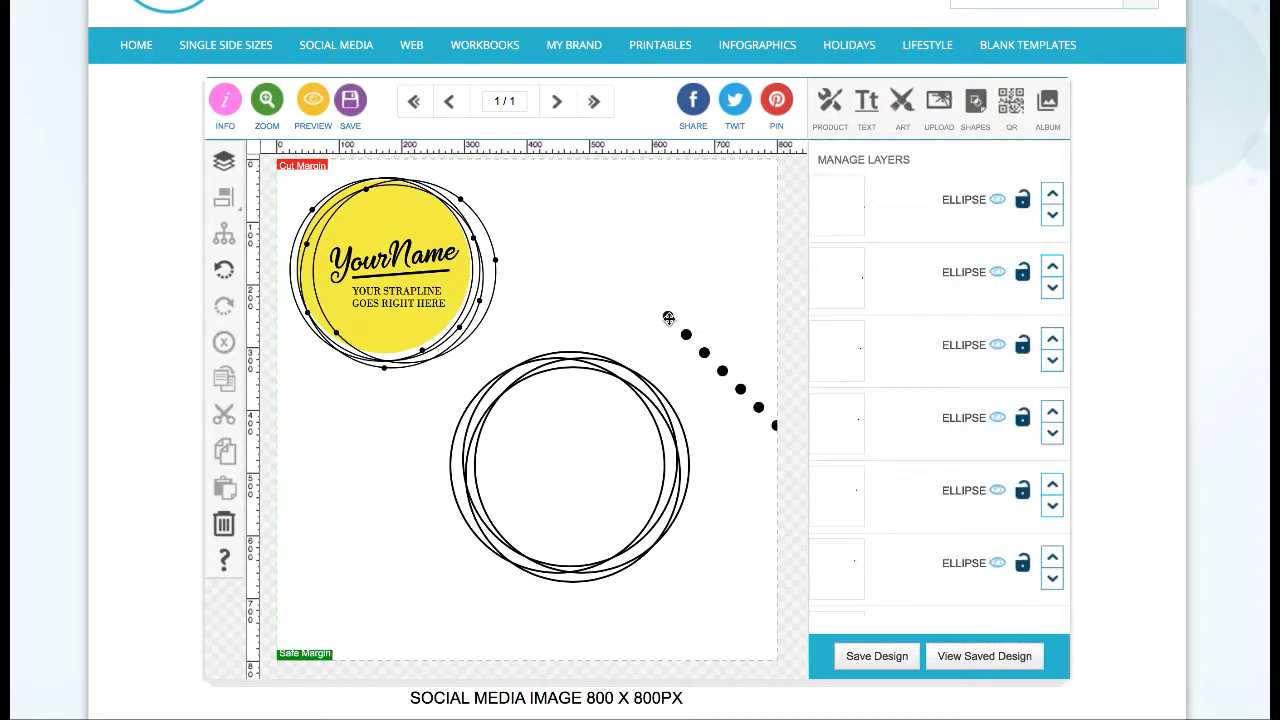
Step: Place four of the dots on the ring lines, one each near the top, left, right and bottom
{"action": "left_click_drag", "start_coordinate": [669, 318], "coordinate": [590, 370]}
{"action": "left_click_drag", "start_coordinate": [686, 340], "coordinate": [476, 462]}
{"action": "left_click_drag", "start_coordinate": [722, 371], "coordinate": [688, 468]}
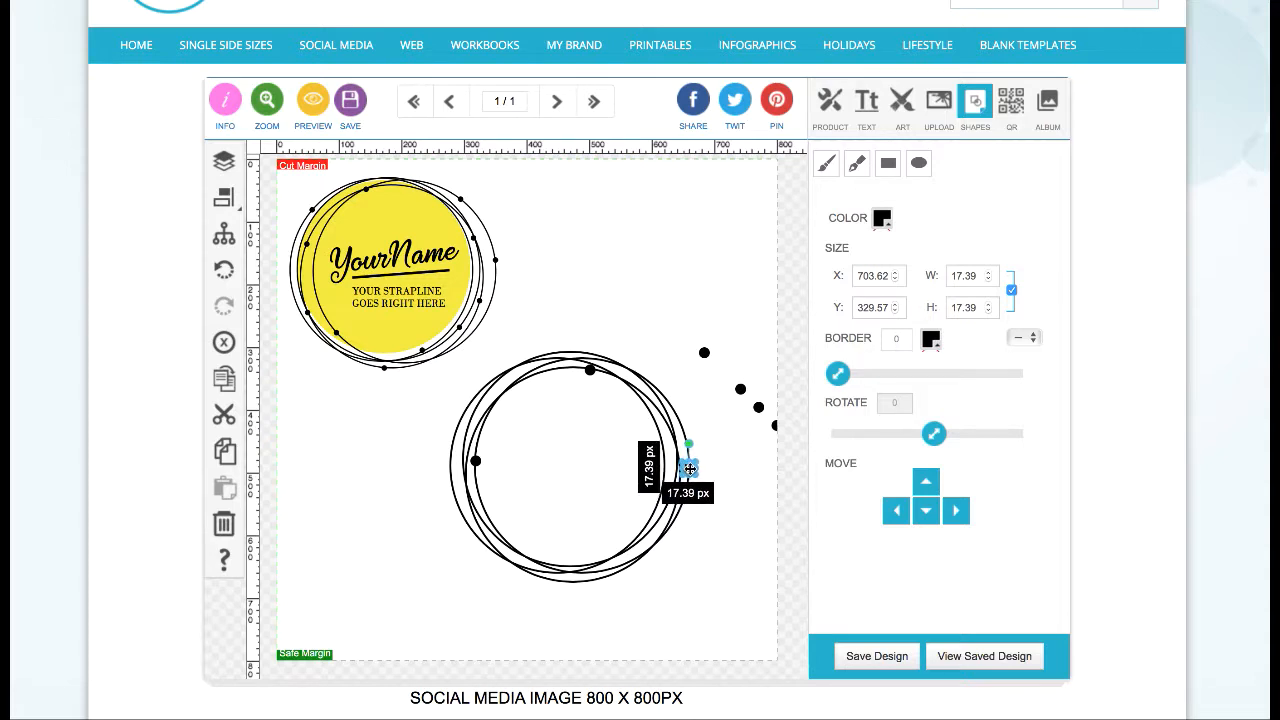
{"action": "left_click_drag", "start_coordinate": [704, 352], "coordinate": [569, 577]}
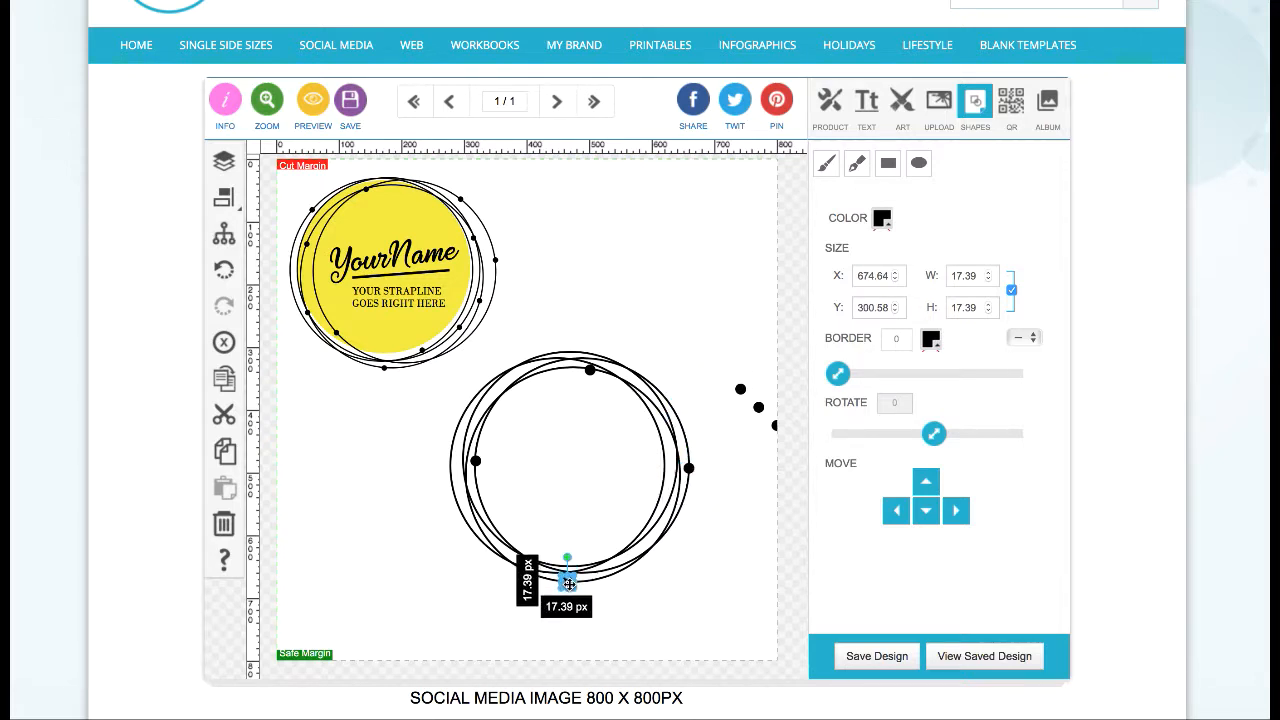
{"action": "left_click", "coordinate": [583, 511]}
{"action": "left_click", "coordinate": [603, 626]}
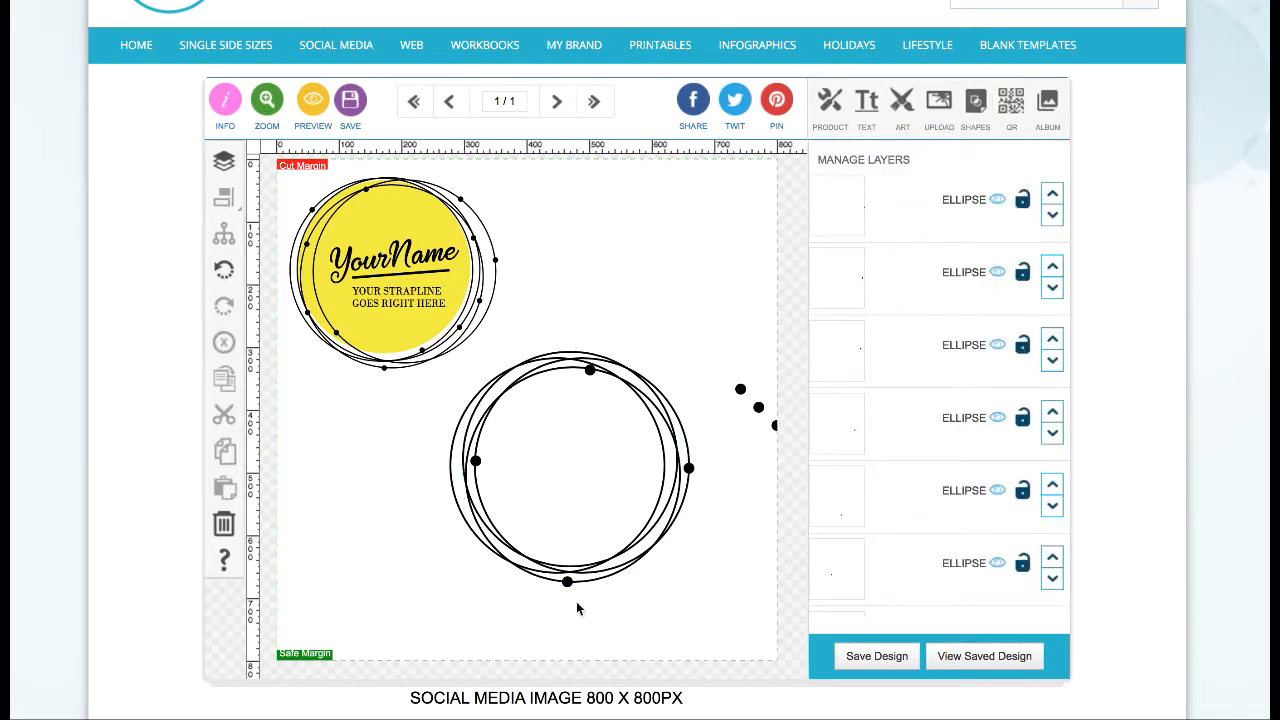
Step: Place the remaining three dots on the ring lines at the lower right, upper left and lower left
{"action": "left_click_drag", "start_coordinate": [777, 426], "coordinate": [660, 537]}
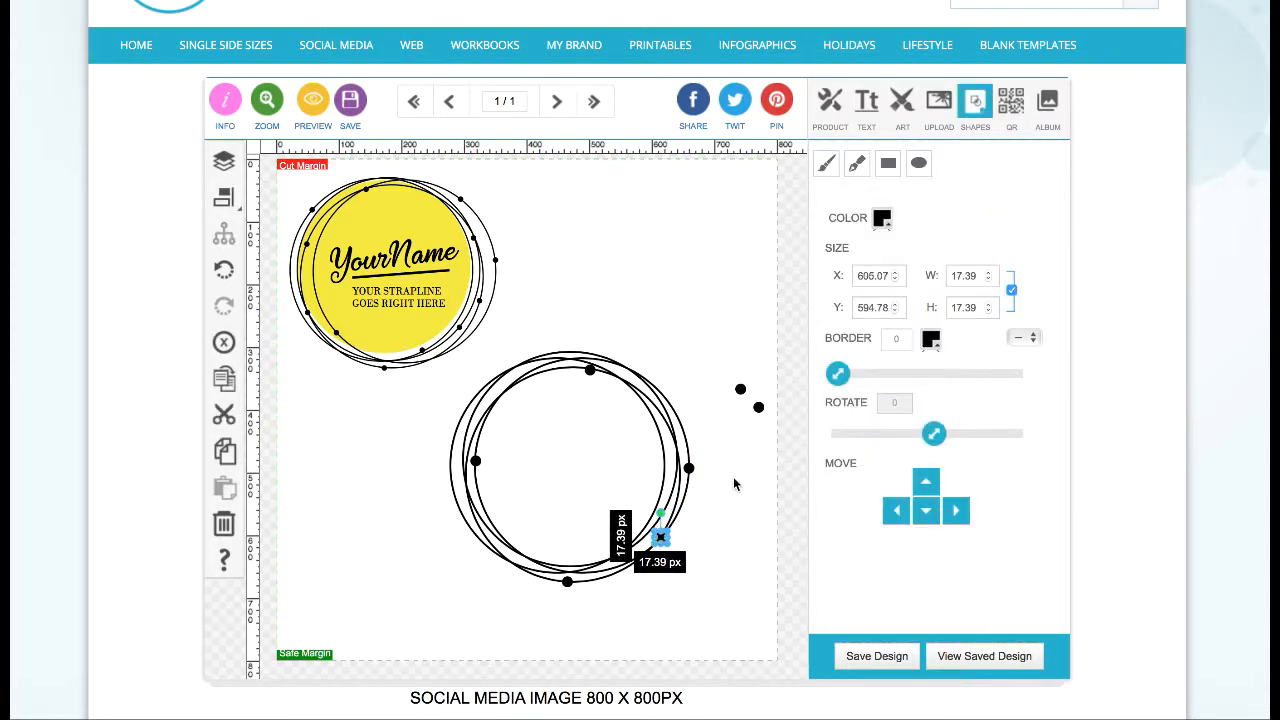
{"action": "left_click", "coordinate": [776, 416]}
{"action": "left_click_drag", "start_coordinate": [760, 409], "coordinate": [503, 375]}
{"action": "left_click", "coordinate": [706, 263]}
{"action": "left_click_drag", "start_coordinate": [740, 388], "coordinate": [462, 520]}
{"action": "left_click", "coordinate": [470, 582]}
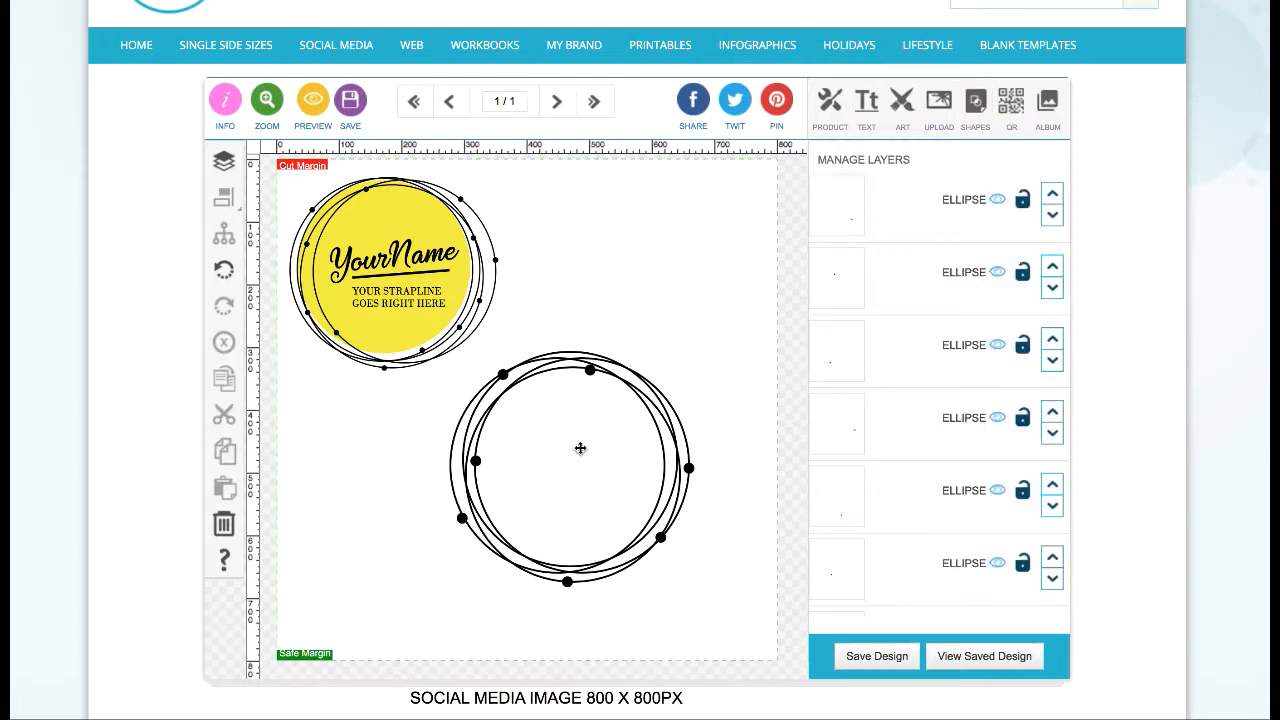
Step: Duplicate the dot near the top of the rings three times
{"action": "left_click", "coordinate": [590, 369]}
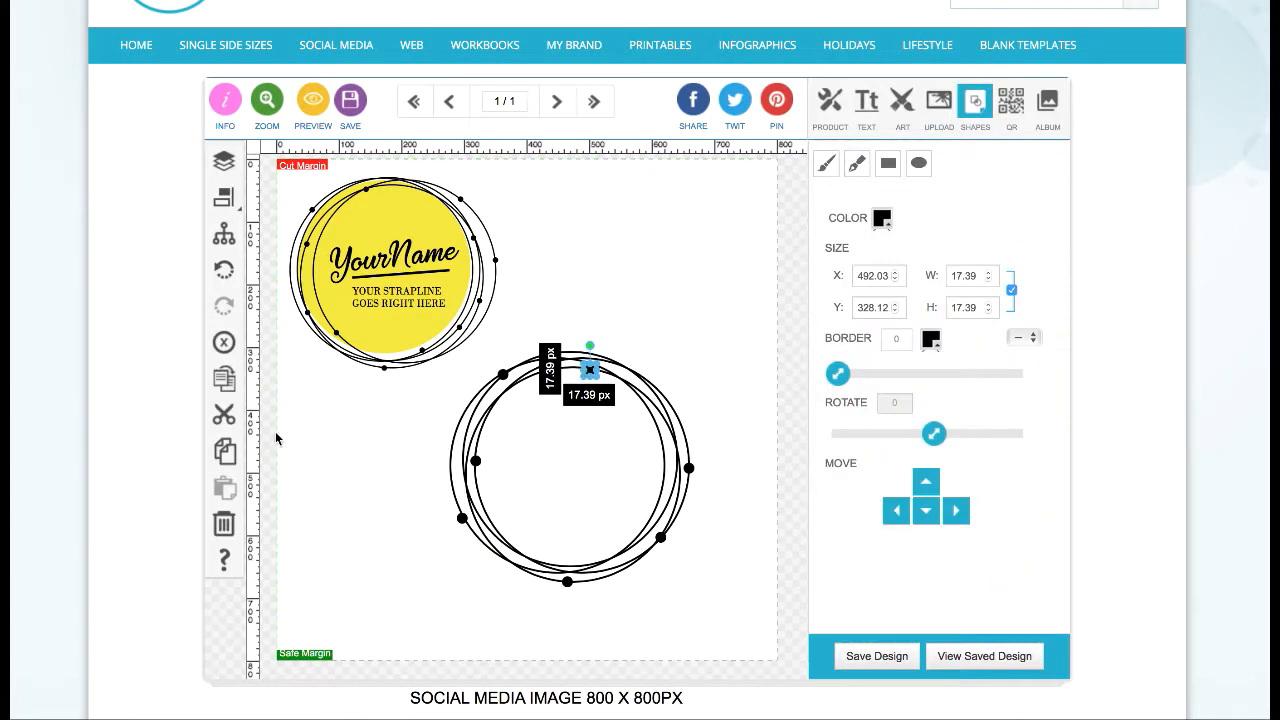
{"action": "left_click", "coordinate": [224, 378]}
{"action": "left_click", "coordinate": [224, 378]}
{"action": "left_click", "coordinate": [224, 378]}
{"action": "left_click", "coordinate": [668, 325]}
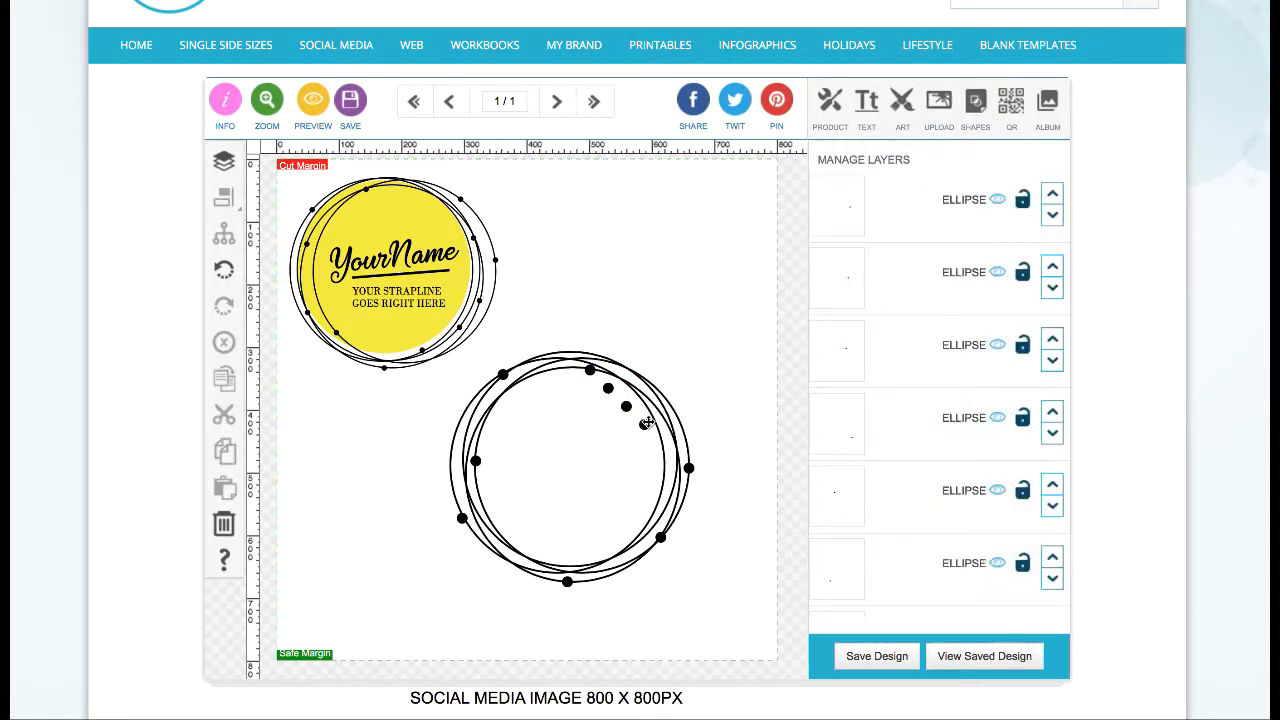
Step: Spread the three extra dots onto the rings at the upper left, upper right and lower right
{"action": "left_click_drag", "start_coordinate": [645, 426], "coordinate": [458, 425]}
{"action": "left_click", "coordinate": [679, 390]}
{"action": "left_click", "coordinate": [601, 310]}
{"action": "left_click_drag", "start_coordinate": [628, 408], "coordinate": [619, 553]}
{"action": "left_click", "coordinate": [740, 298]}
Step: Check the sample name's font, add the text YourName, and move it to the blank area above the rings
{"action": "left_click", "coordinate": [420, 257]}
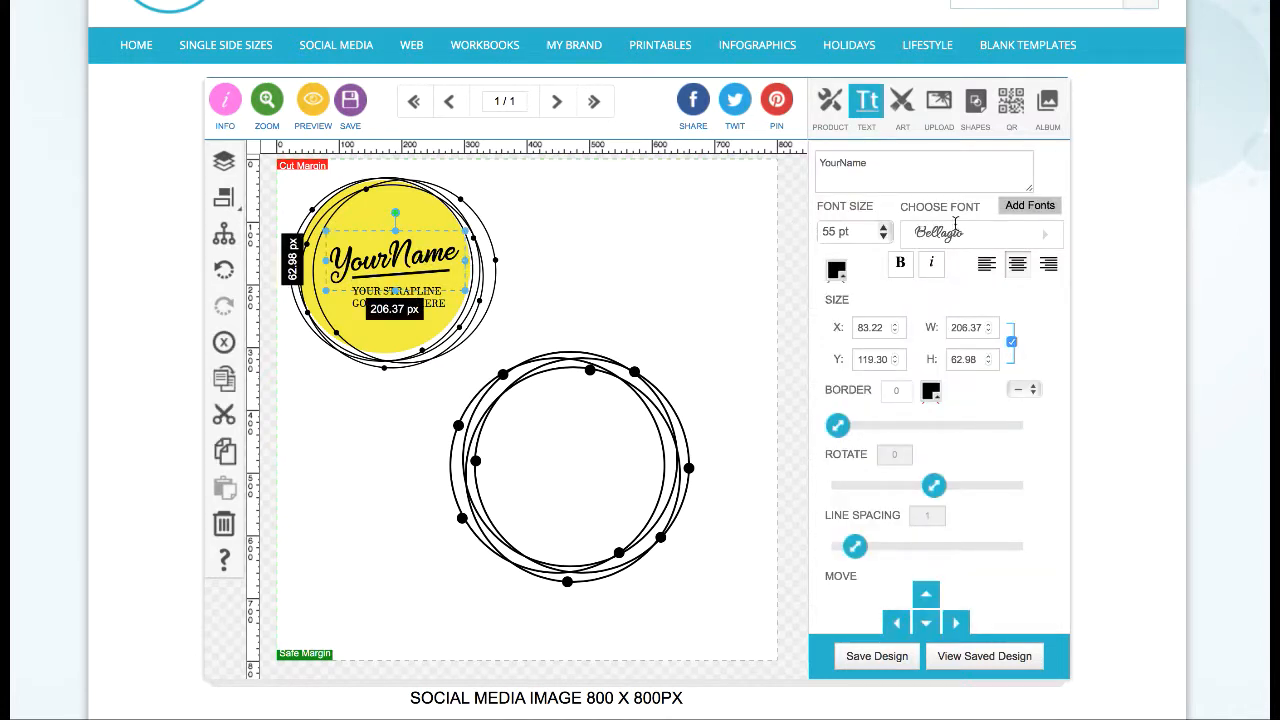
{"action": "left_click", "coordinate": [714, 276]}
{"action": "left_click", "coordinate": [866, 101]}
{"action": "left_click", "coordinate": [875, 162]}
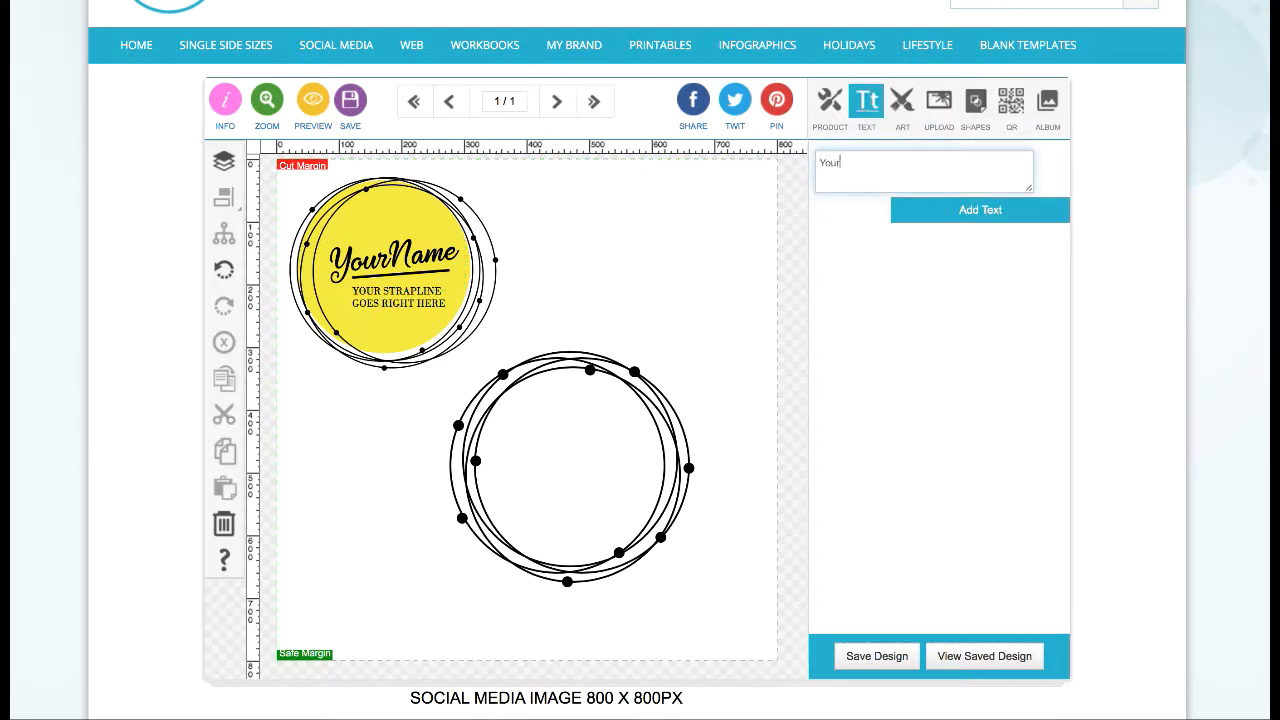
{"action": "left_click", "coordinate": [980, 211]}
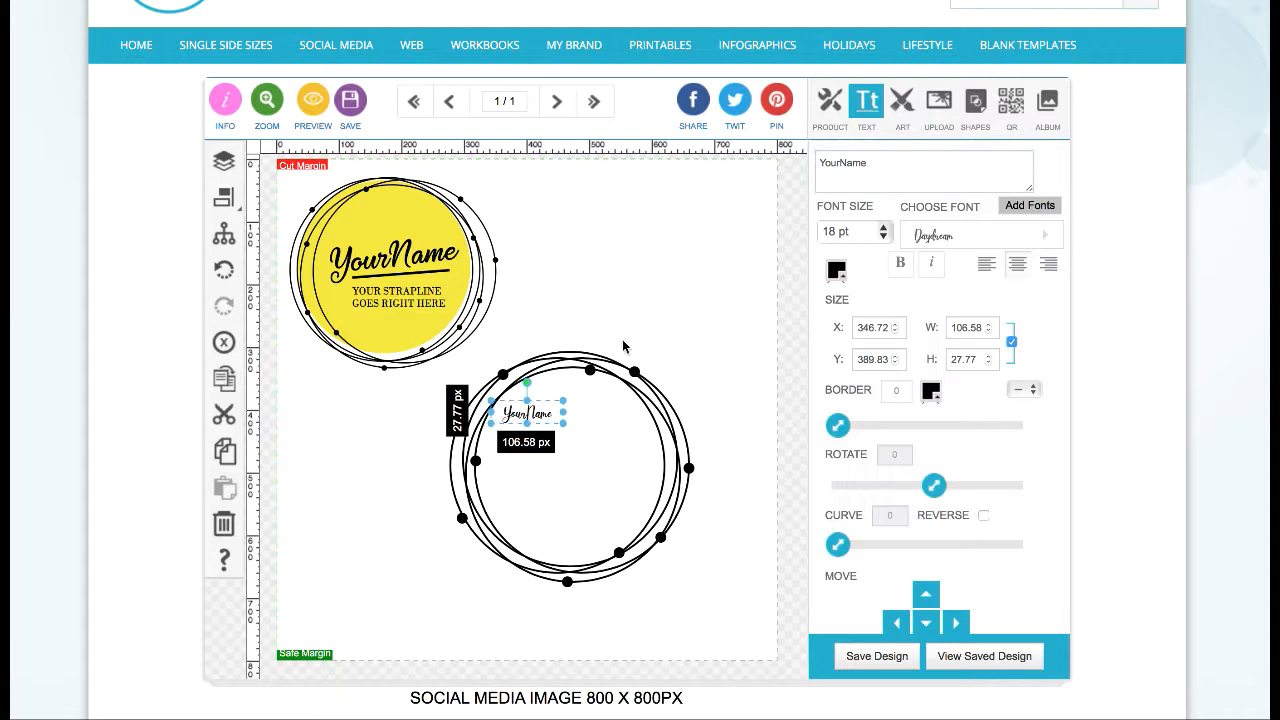
{"action": "left_click_drag", "start_coordinate": [541, 414], "coordinate": [630, 282]}
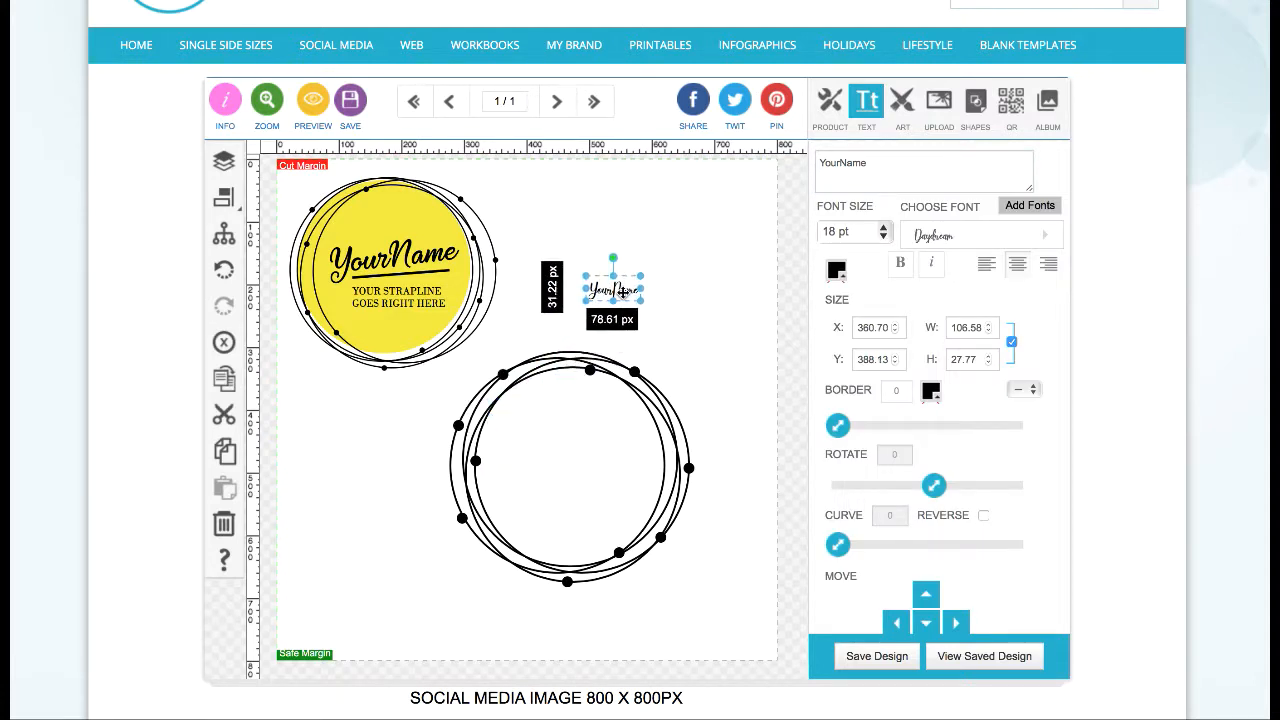
Step: Set the new YourName text's font to Bellagio
{"action": "double_click", "coordinate": [930, 233]}
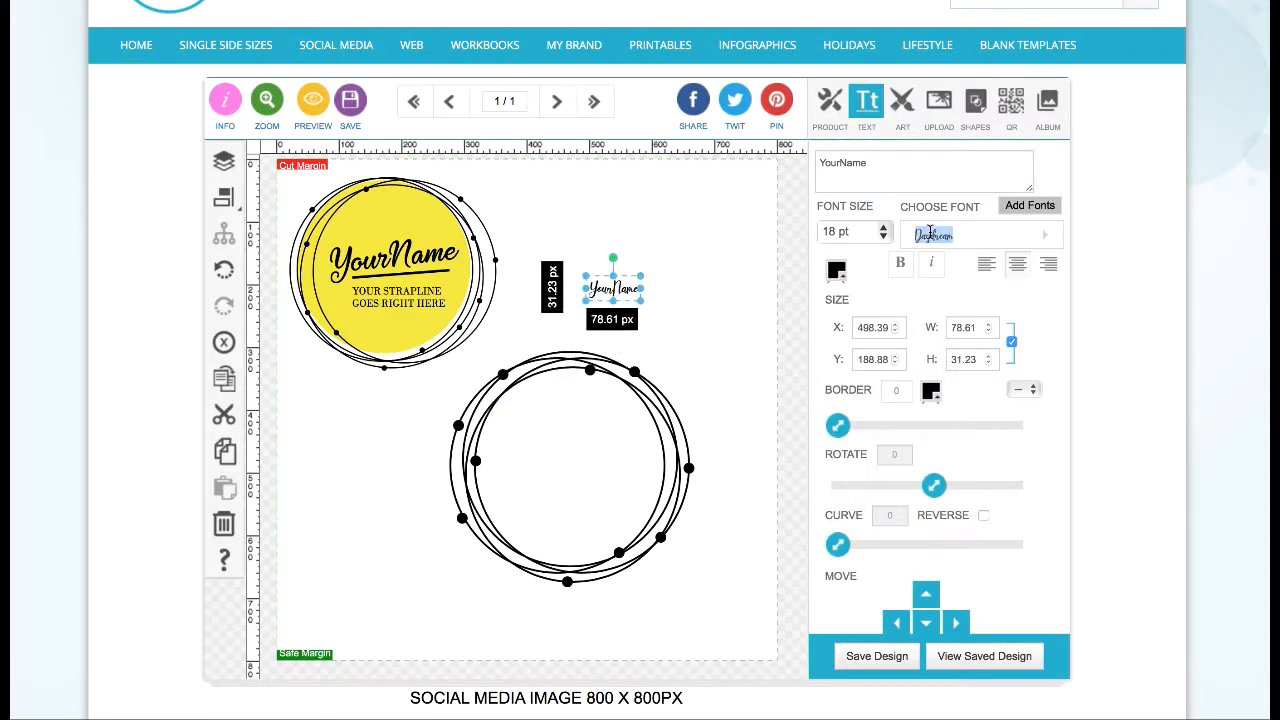
{"action": "type", "text": "bell"}
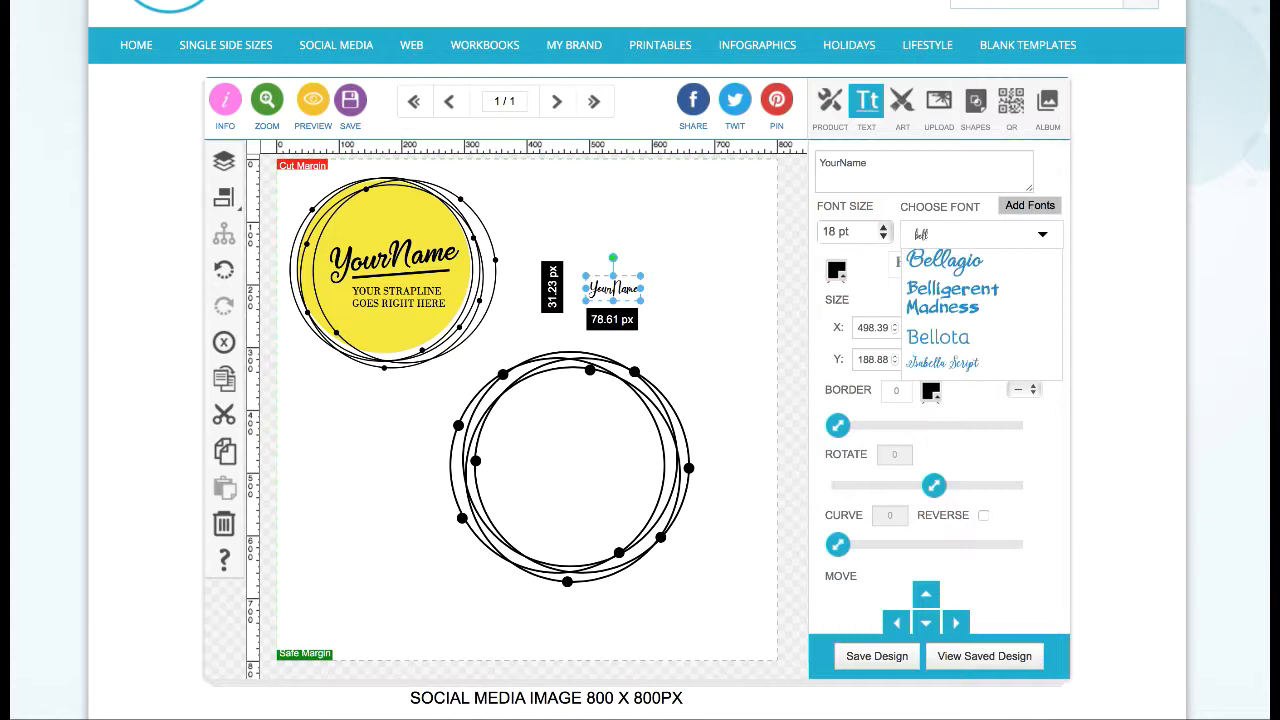
{"action": "left_click", "coordinate": [927, 262]}
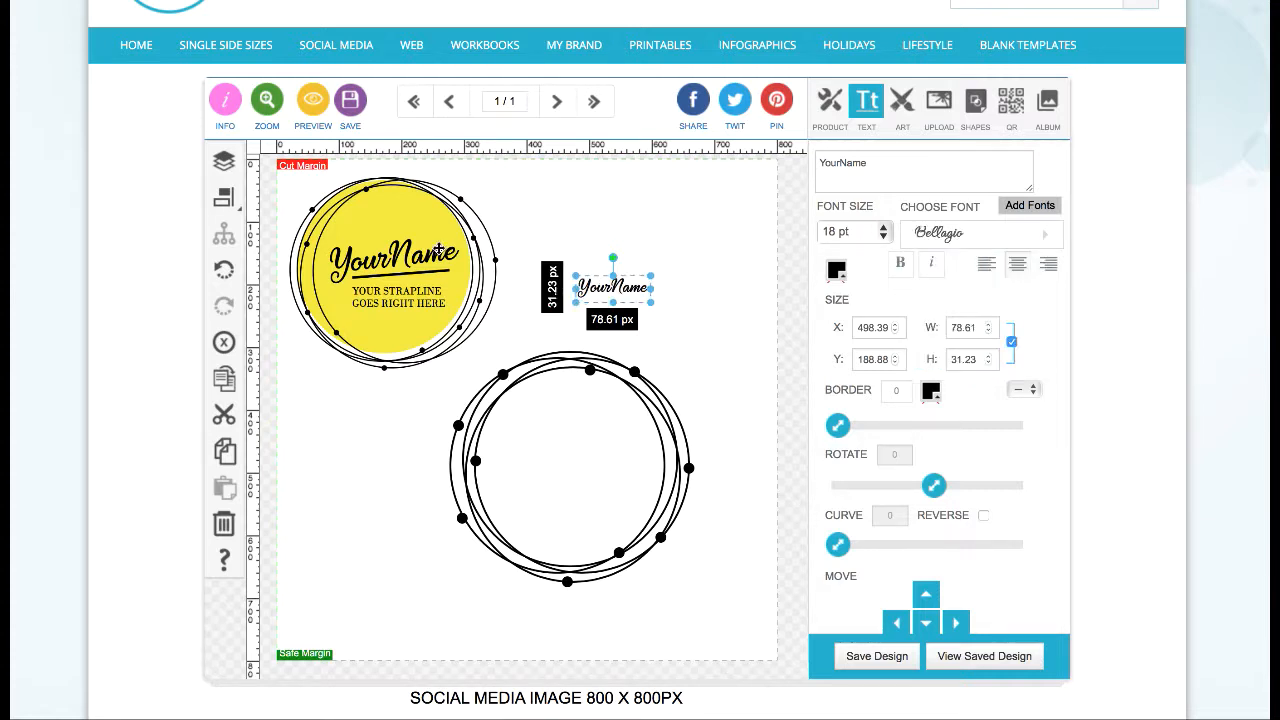
Step: Enlarge the new YourName text to about 242 px wide and centre it inside the rings
{"action": "left_click", "coordinate": [438, 250]}
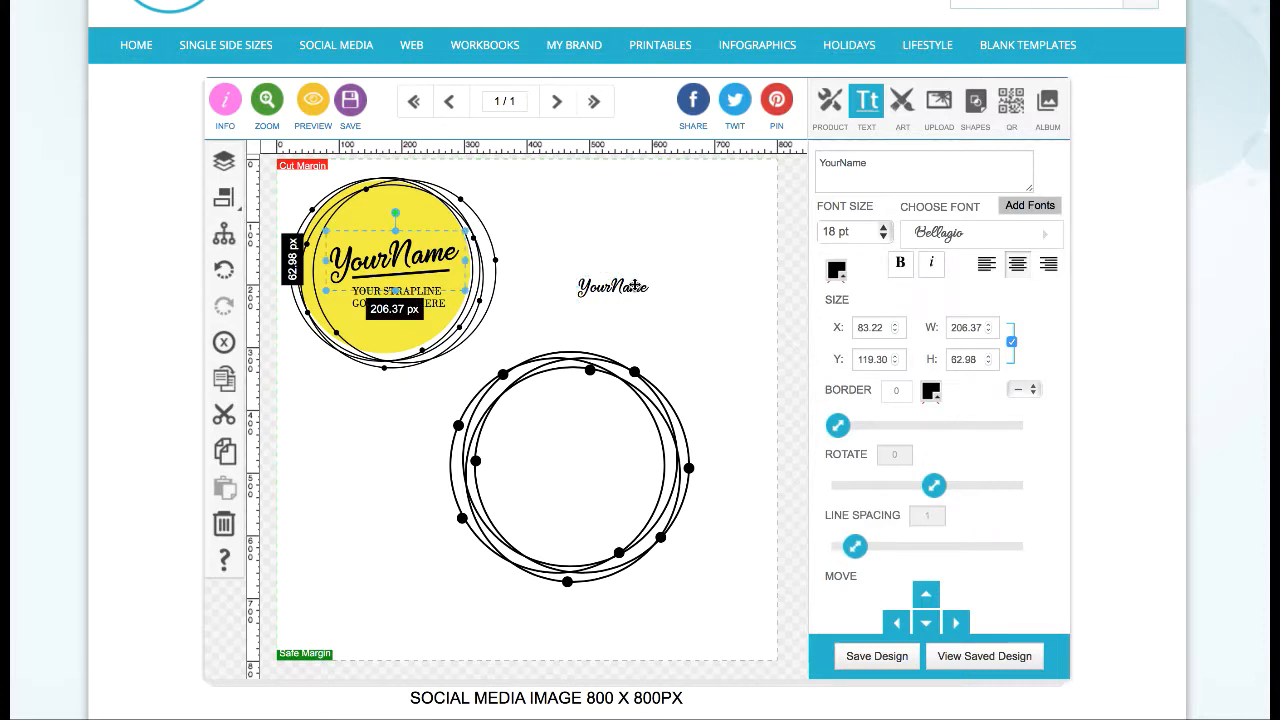
{"action": "left_click", "coordinate": [633, 285]}
{"action": "left_click_drag", "start_coordinate": [655, 275], "coordinate": [723, 250]}
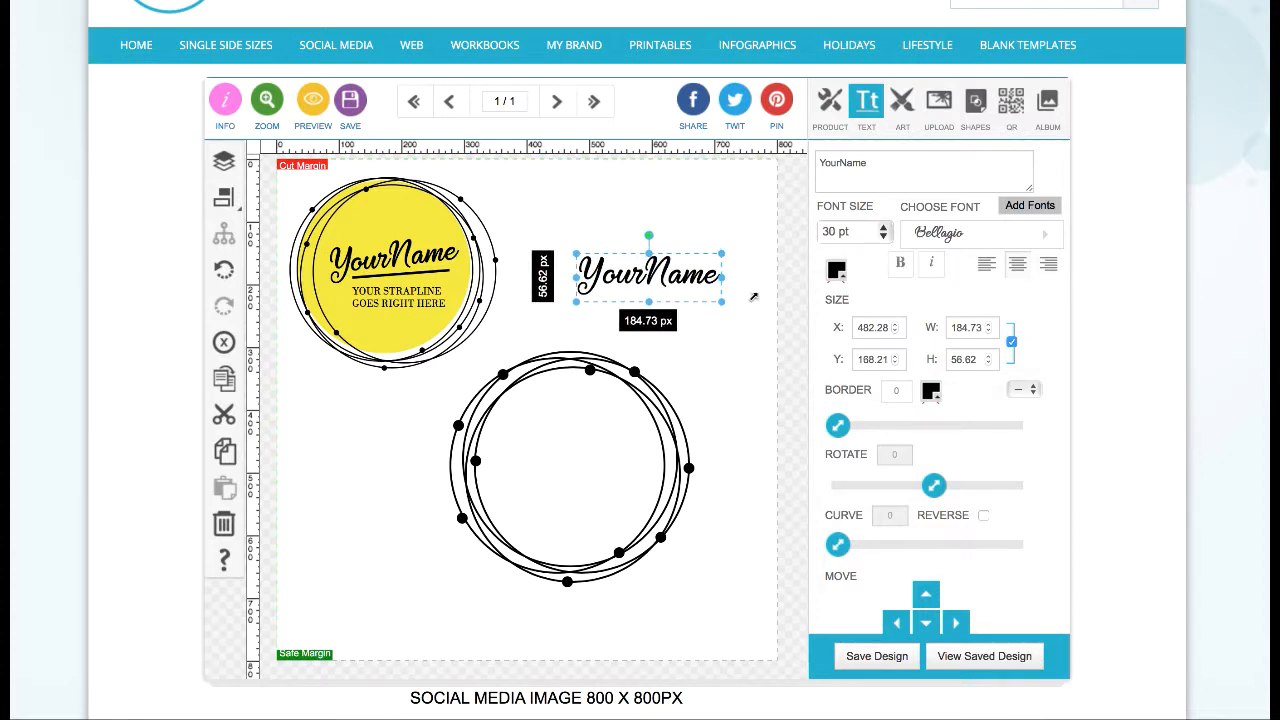
{"action": "left_click", "coordinate": [680, 244]}
{"action": "left_click_drag", "start_coordinate": [664, 278], "coordinate": [583, 458]}
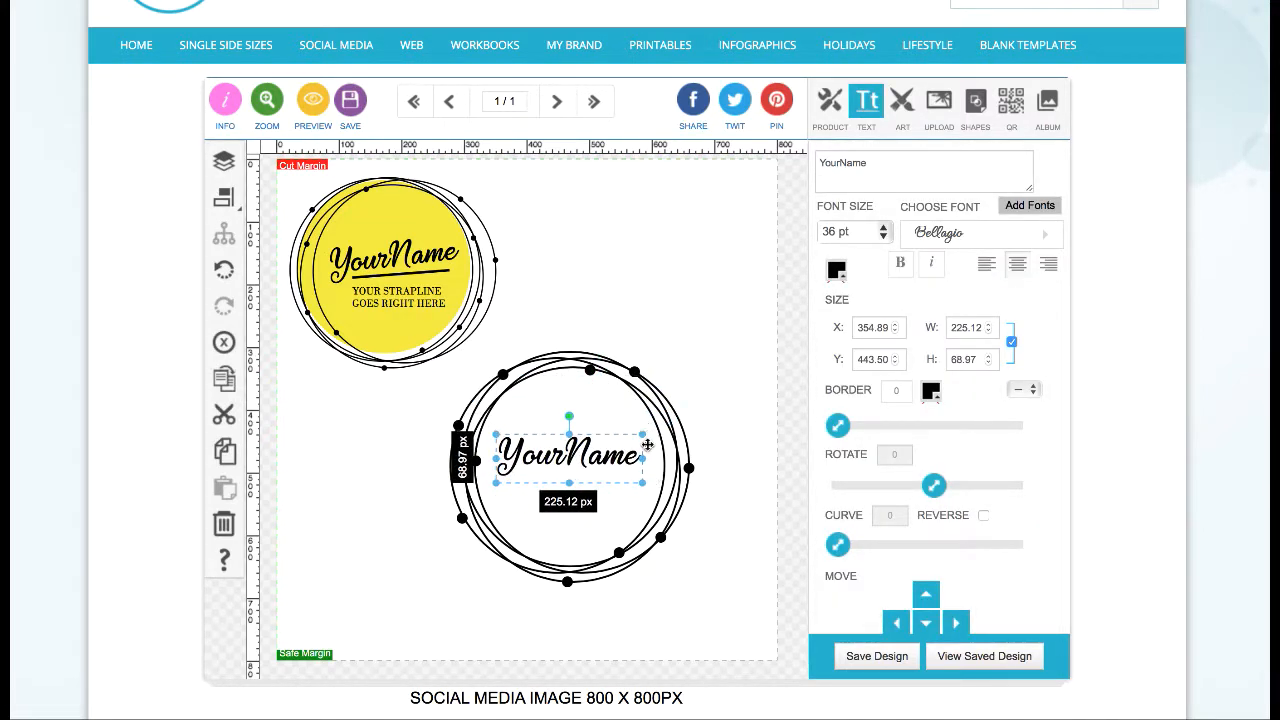
{"action": "left_click_drag", "start_coordinate": [643, 458], "coordinate": [666, 460]}
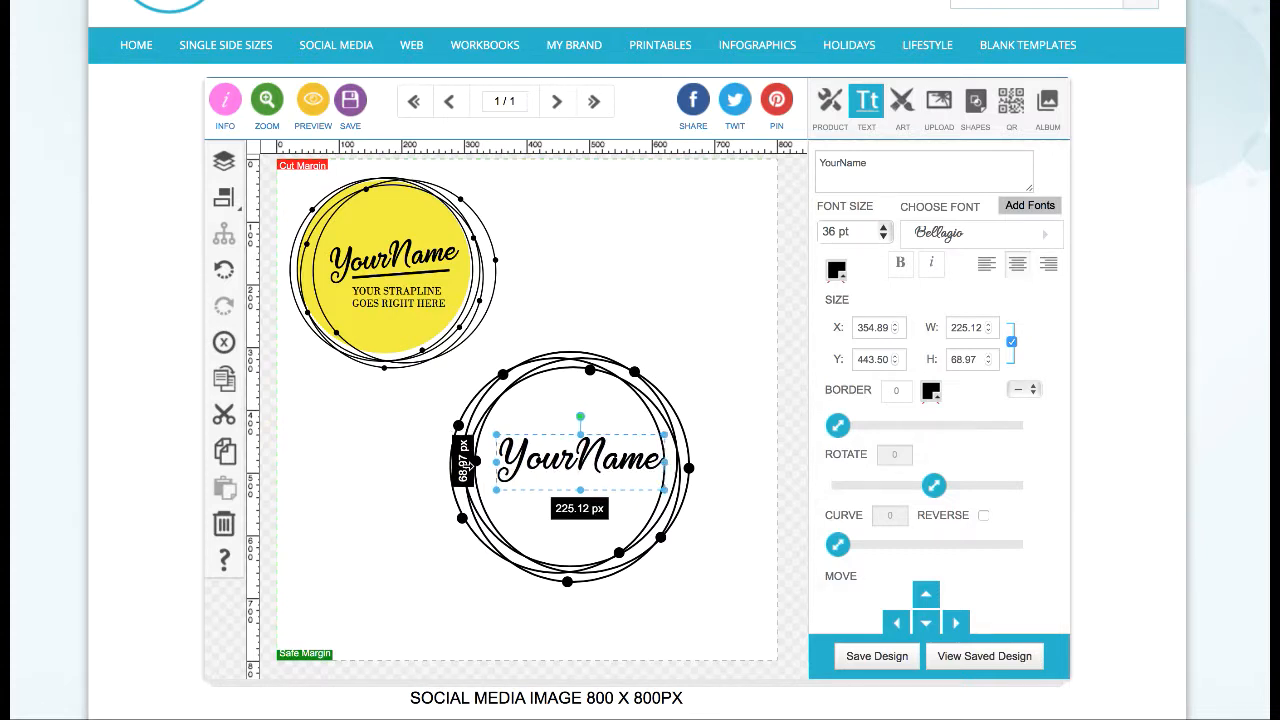
{"action": "mouse_move", "coordinate": [498, 466]}
{"action": "left_mouse_down"}
{"action": "mouse_move", "coordinate": [472, 463]}
{"action": "mouse_move", "coordinate": [508, 457]}
{"action": "mouse_move", "coordinate": [492, 445]}
{"action": "mouse_move", "coordinate": [503, 446]}
{"action": "left_mouse_up"}
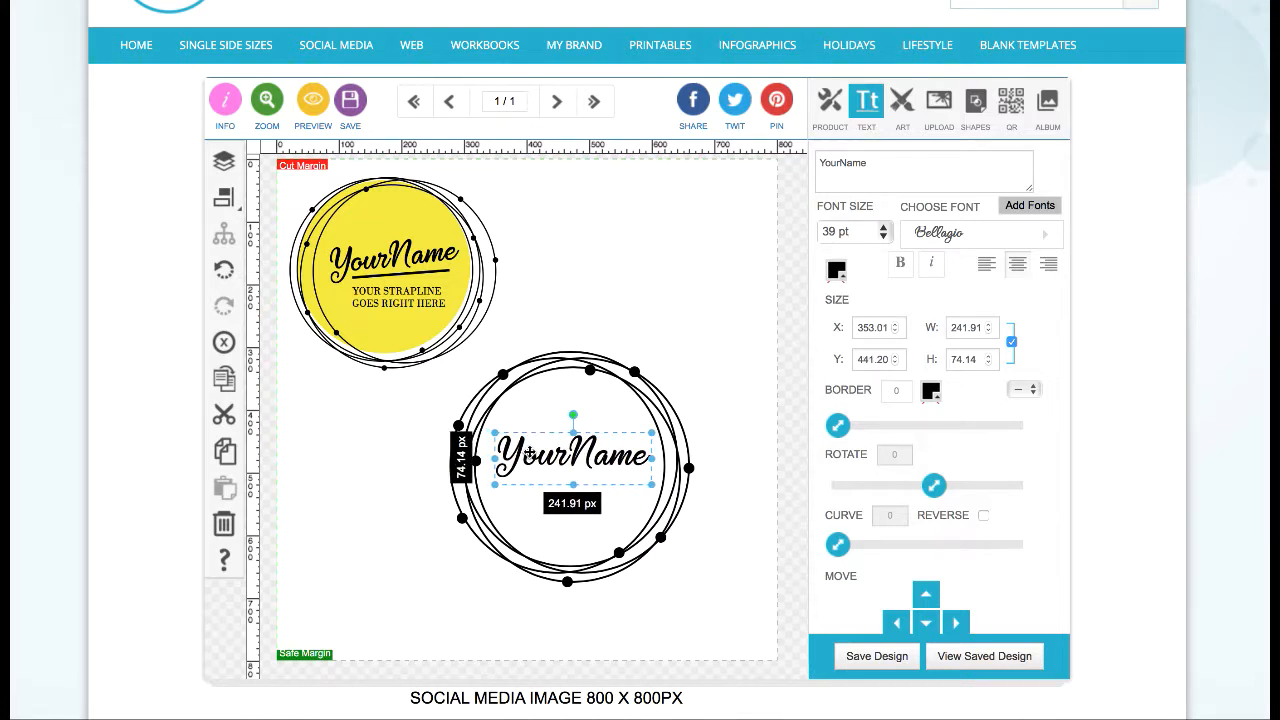
Step: Nudge the new YourName text slightly left inside the rings and rotate it to -6 degrees
{"action": "left_click_drag", "start_coordinate": [529, 455], "coordinate": [527, 455]}
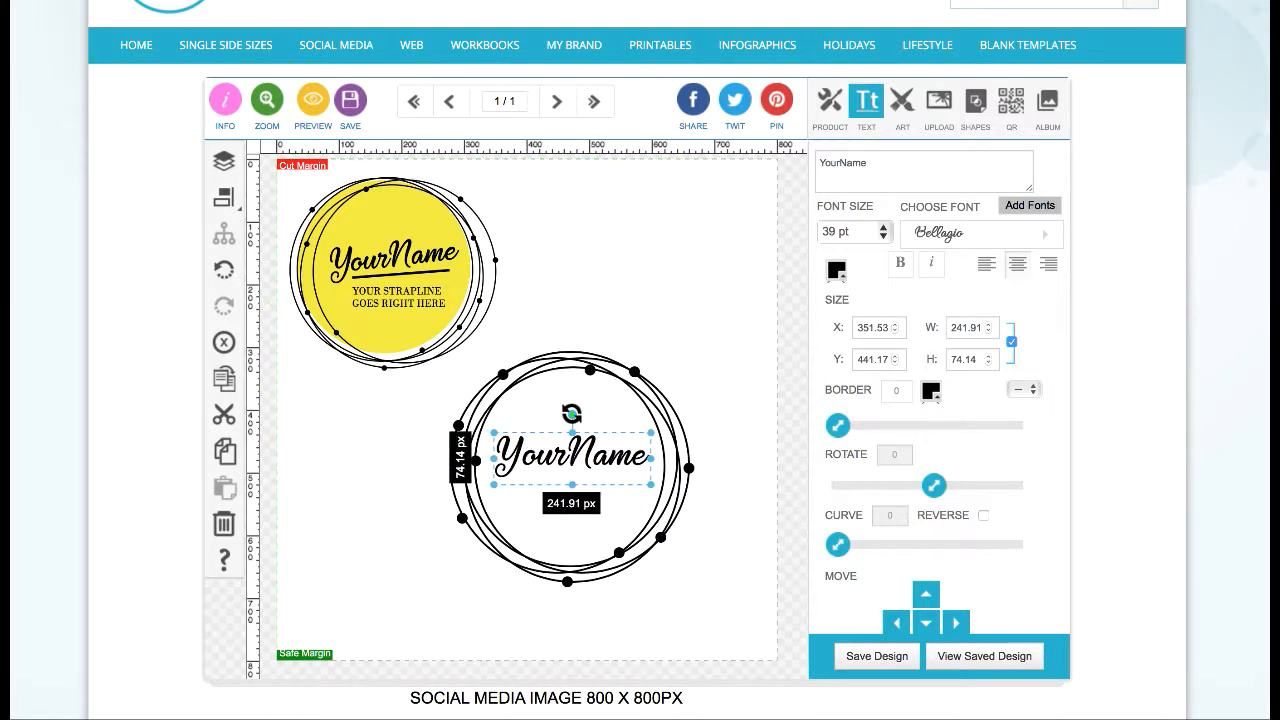
{"action": "left_click_drag", "start_coordinate": [571, 413], "coordinate": [568, 414]}
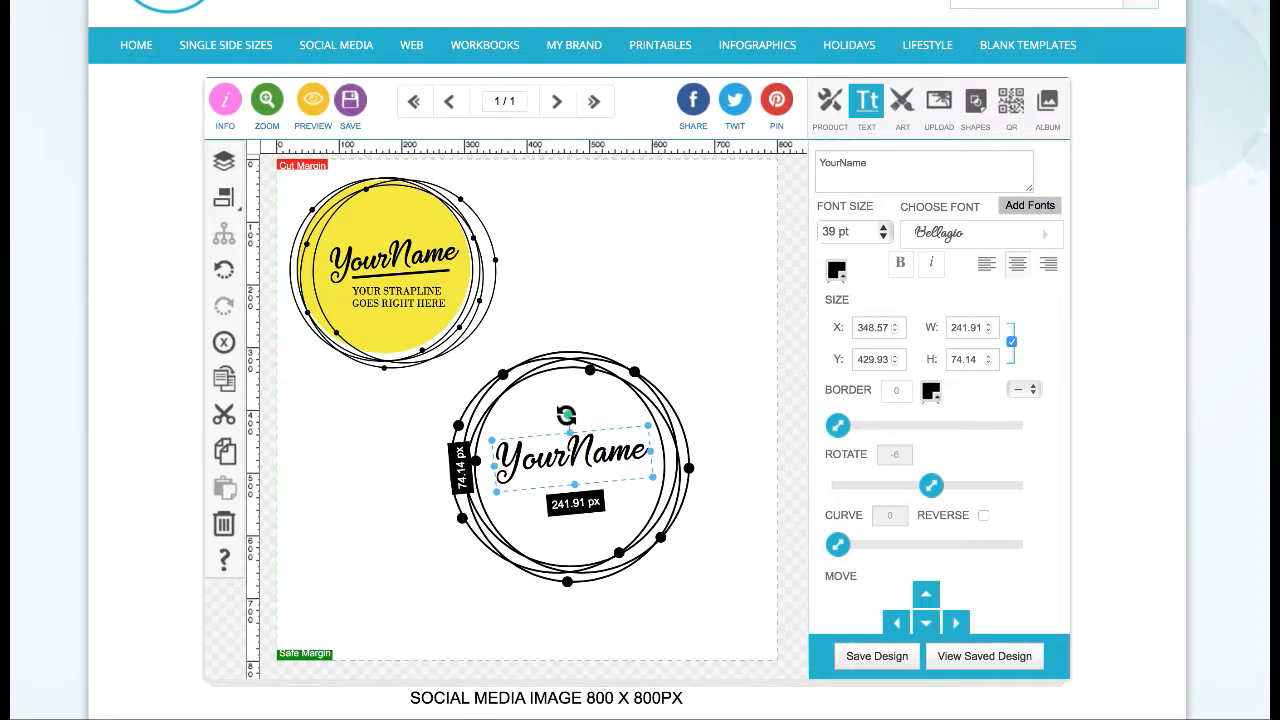
{"action": "left_click", "coordinate": [593, 315]}
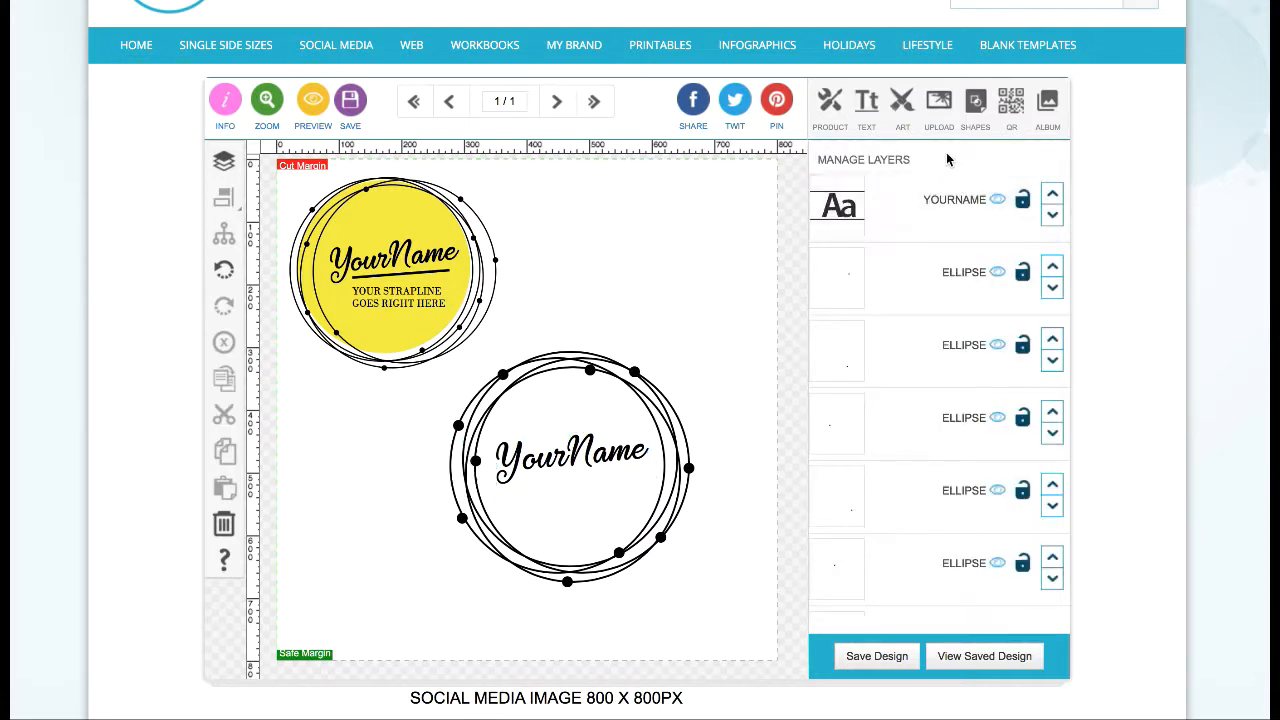
Step: Draw a horizontal straight line about 136 px long in the blank area above the rings and set its border to 5
{"action": "left_click", "coordinate": [975, 105]}
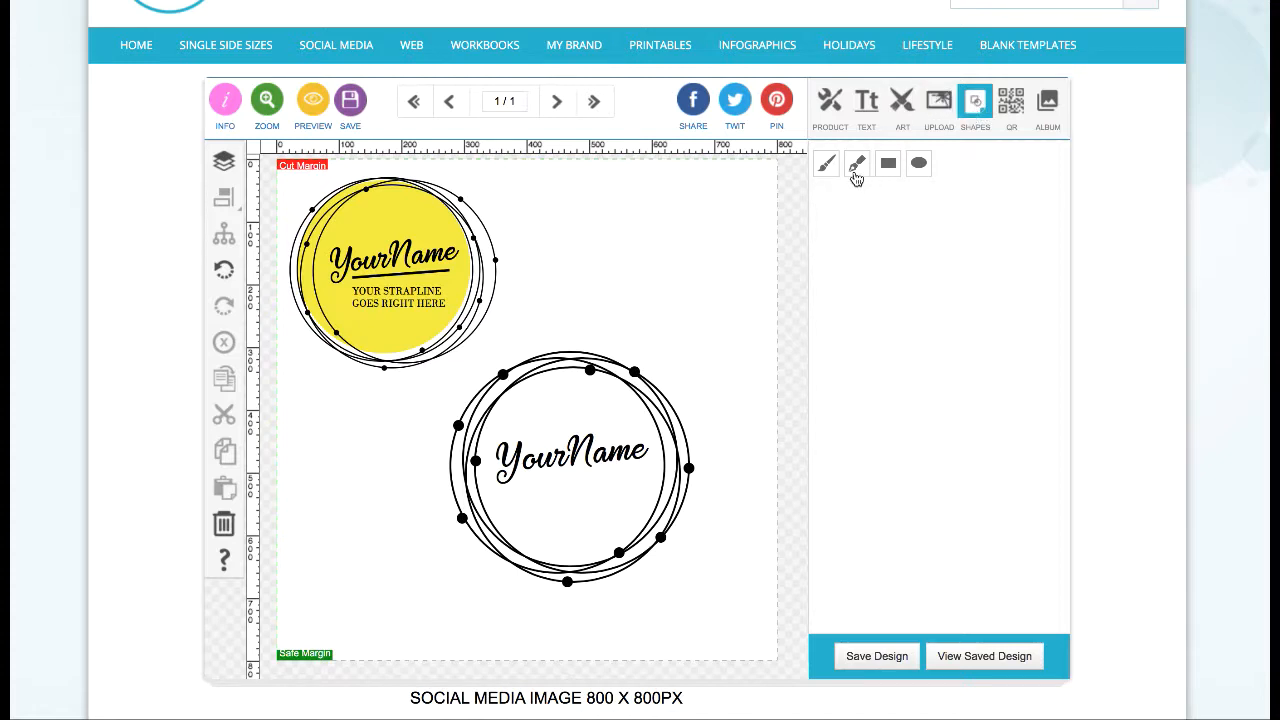
{"action": "left_click", "coordinate": [856, 170]}
{"action": "double_click", "coordinate": [691, 270]}
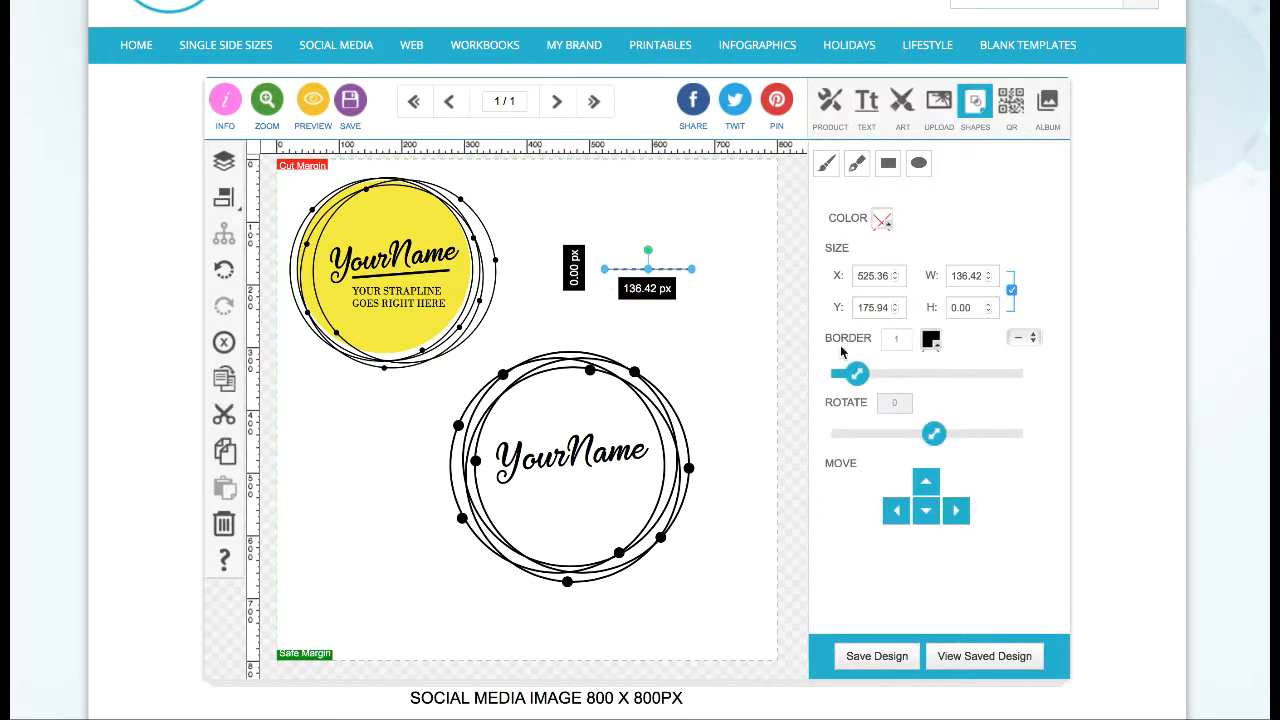
{"action": "left_click_drag", "start_coordinate": [861, 377], "coordinate": [920, 374]}
{"action": "left_click", "coordinate": [685, 320]}
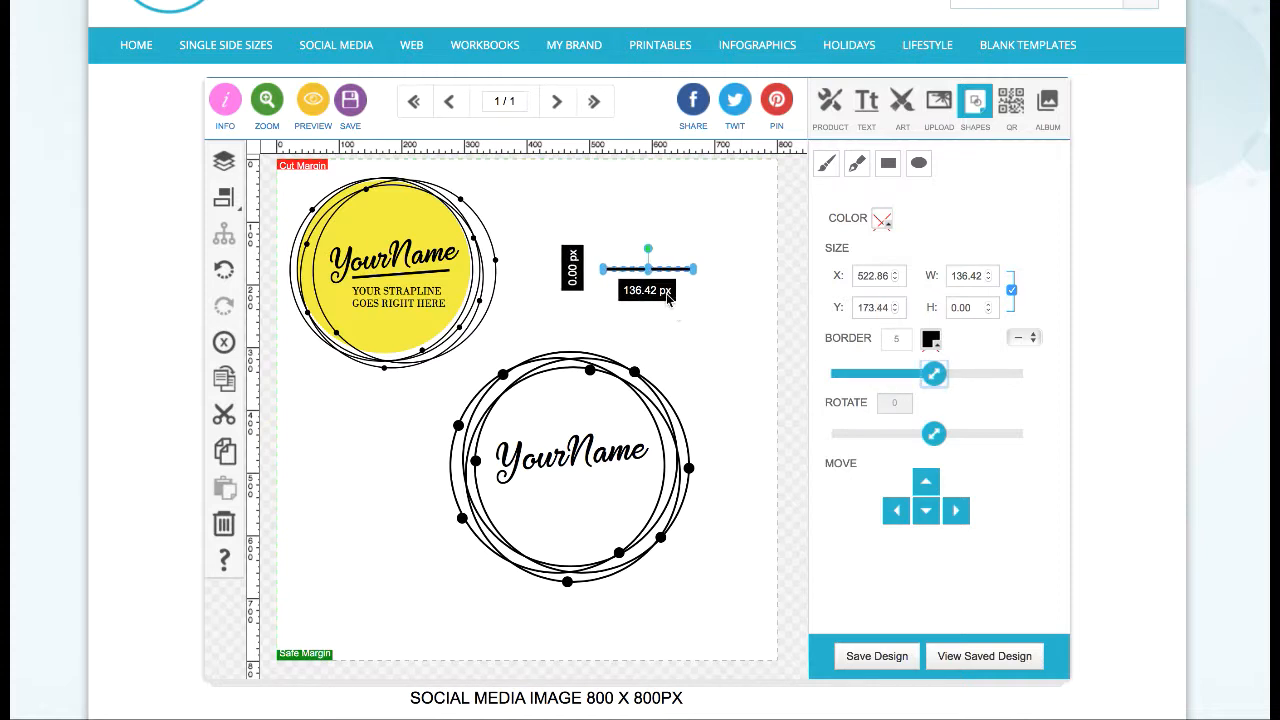
Step: Move the line directly beneath the new YourName text and rotate it to -7 degrees
{"action": "left_click_drag", "start_coordinate": [663, 270], "coordinate": [592, 482]}
{"action": "key", "text": "Up"}
{"action": "key", "text": "Up"}
{"action": "key", "text": "Up"}
{"action": "key", "text": "Down"}
{"action": "left_click_drag", "start_coordinate": [578, 457], "coordinate": [576, 454]}
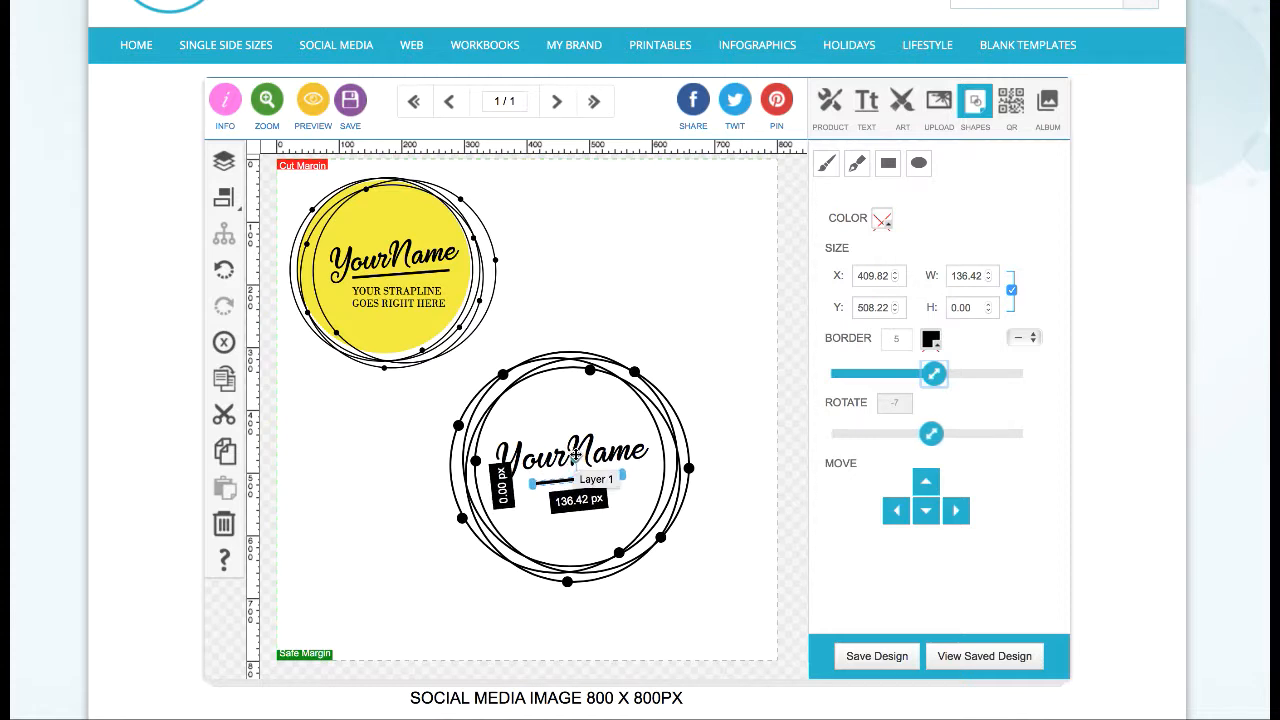
Step: Rotate the new YourName text to -7 degrees to match the underline
{"action": "left_click", "coordinate": [568, 457]}
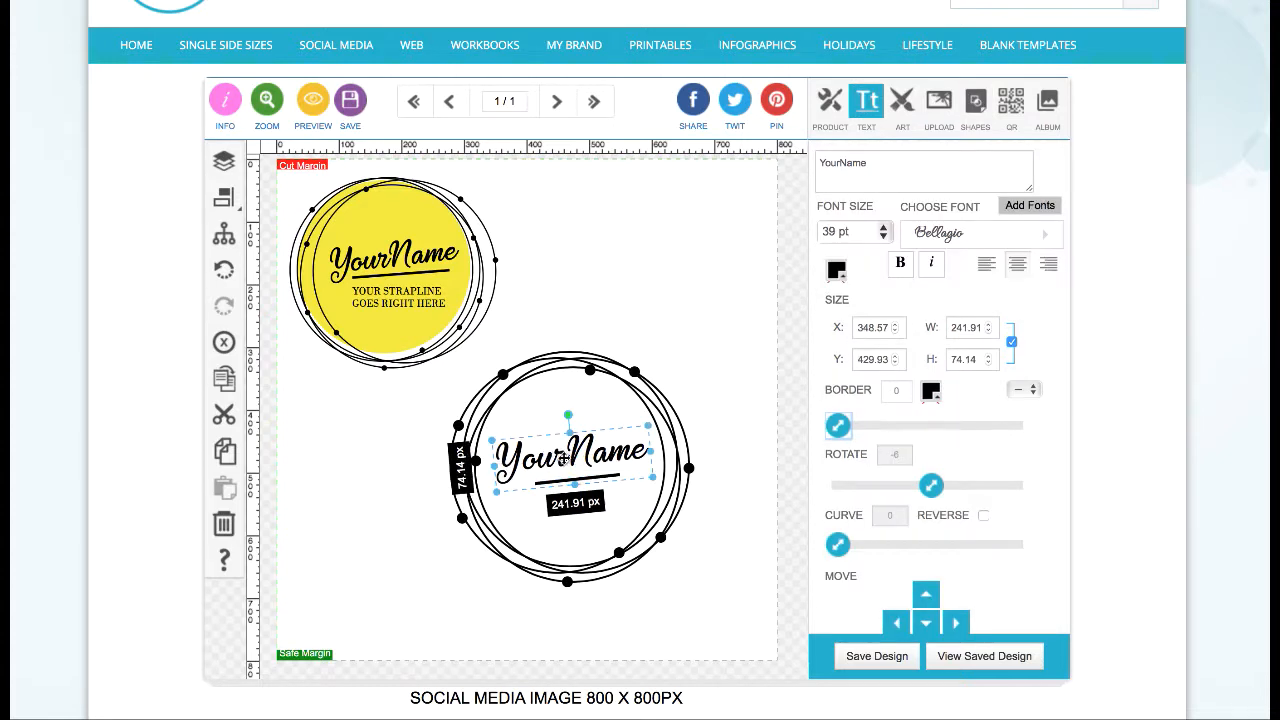
{"action": "left_click_drag", "start_coordinate": [574, 418], "coordinate": [575, 417]}
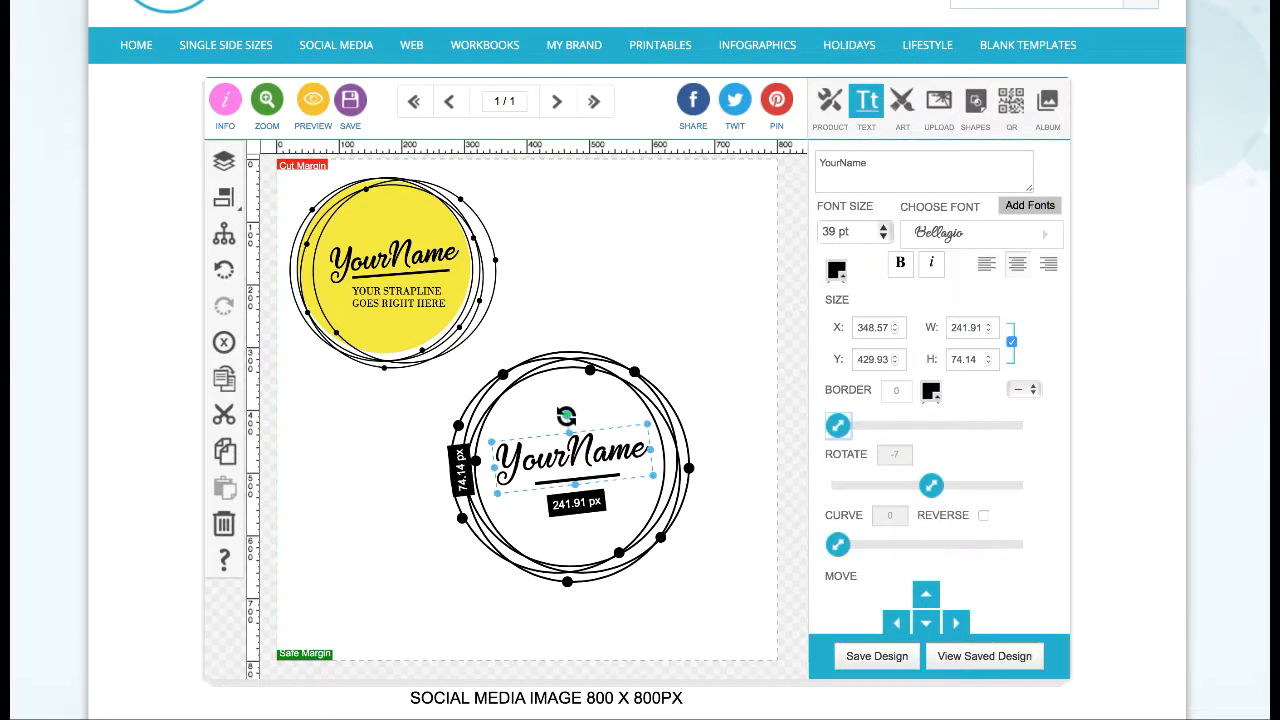
{"action": "left_click", "coordinate": [686, 312]}
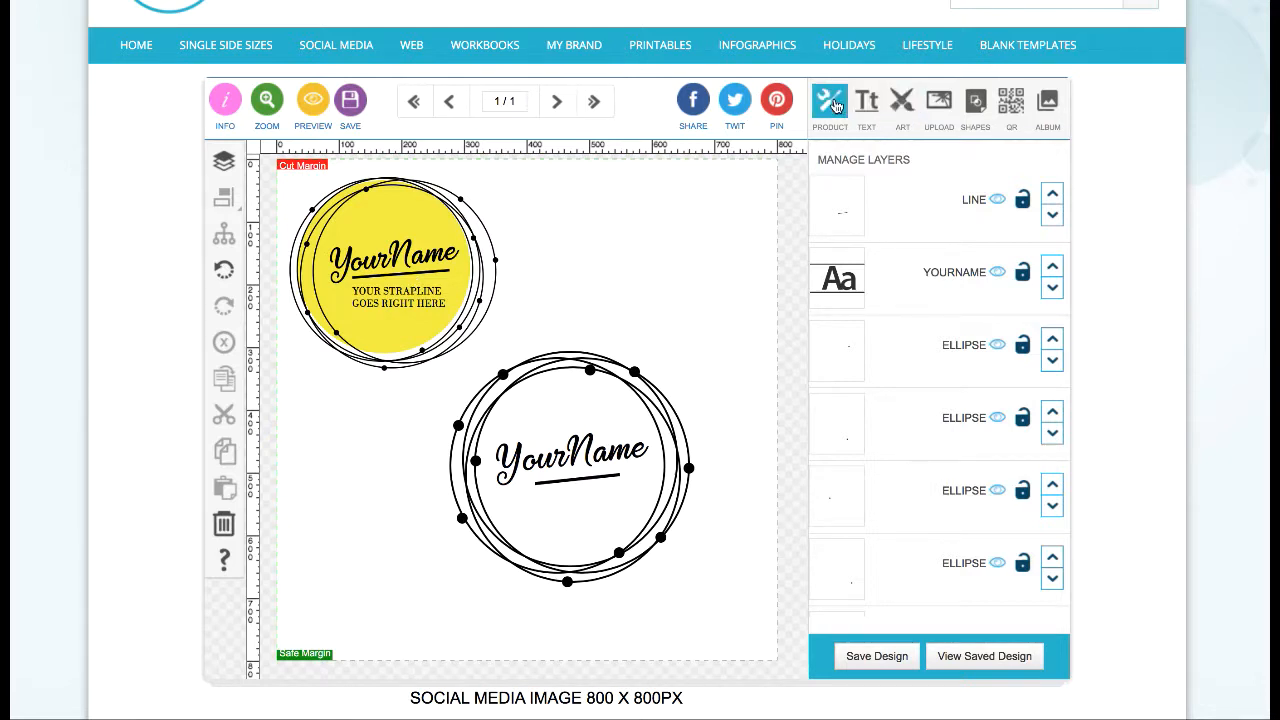
Step: Add the two-line text YOUR STRAPLINE / GOES RIGHT HERE and move it to the blank area above the rings
{"action": "left_click", "coordinate": [866, 102]}
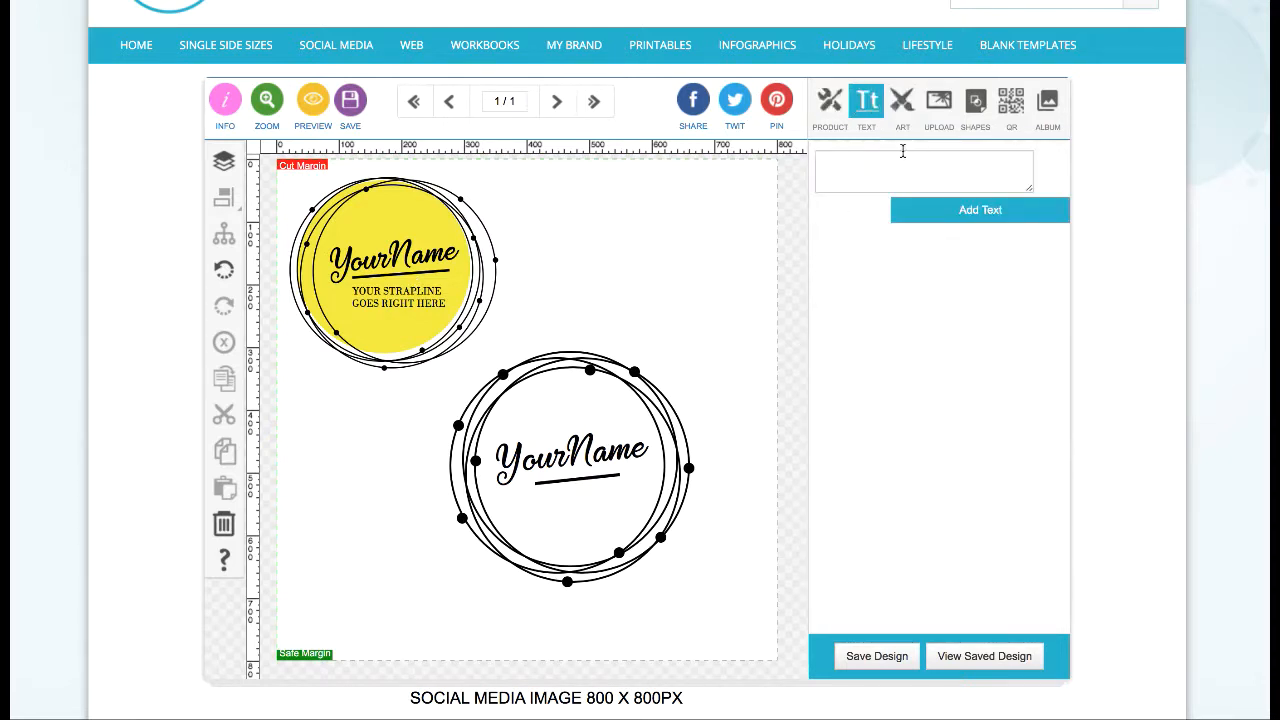
{"action": "left_click", "coordinate": [894, 163]}
{"action": "type", "text": "YOUR STRAPLI"}
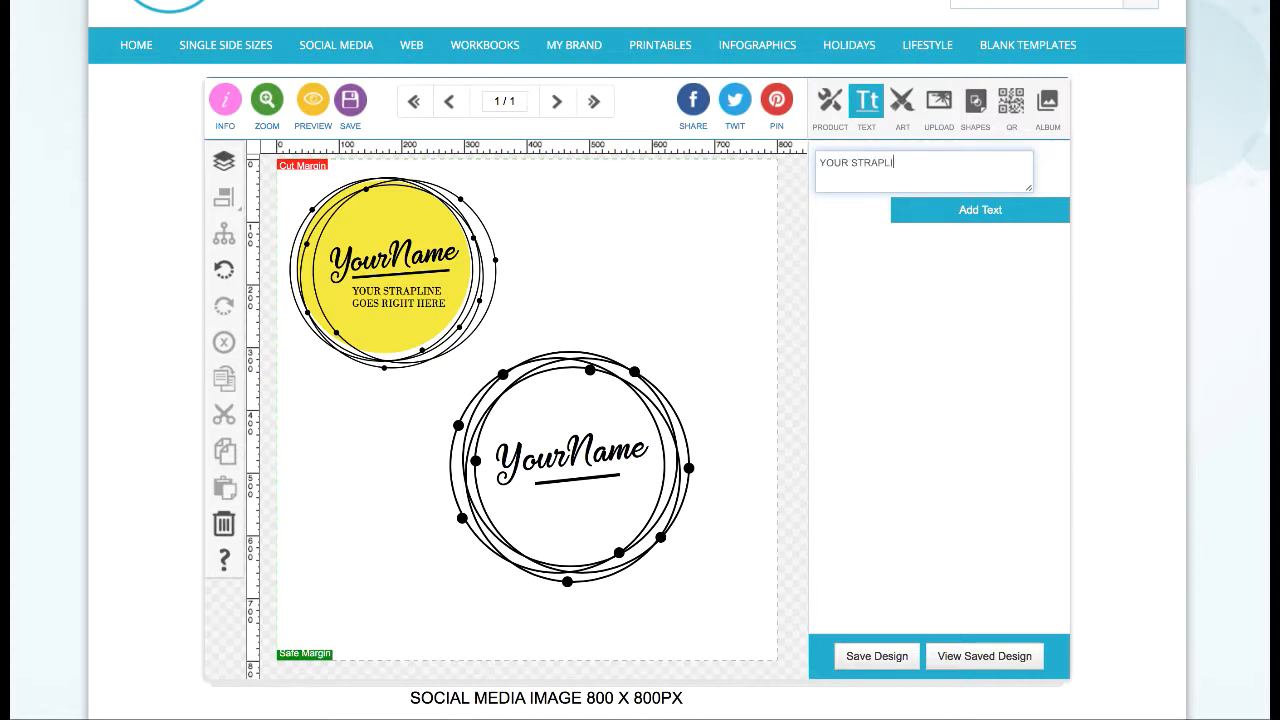
{"action": "type", "text": "NE"}
{"action": "key", "text": "Return"}
{"action": "type", "text": "D"}
{"action": "key", "text": "BackSpace"}
{"action": "type", "text": "GOES RIGHT HERE"}
{"action": "left_click", "coordinate": [986, 214]}
{"action": "left_click_drag", "start_coordinate": [540, 426], "coordinate": [682, 316]}
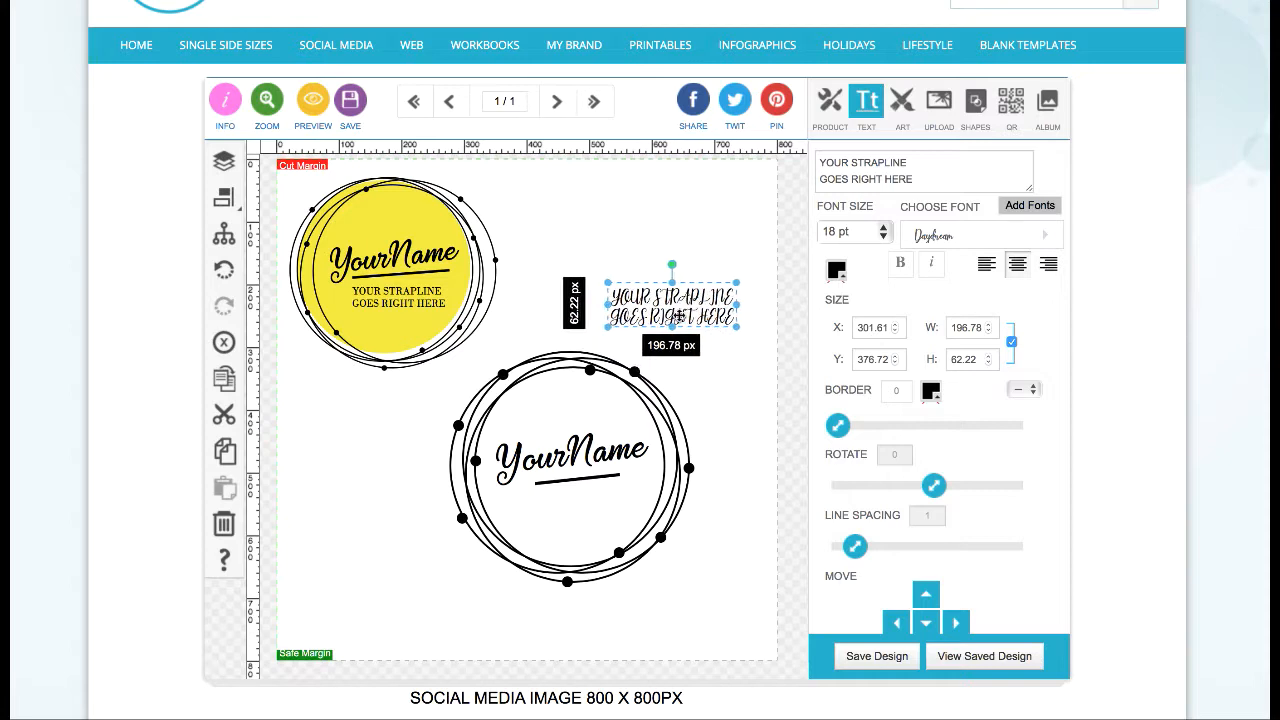
Step: Check the sample strapline's font and set the new strapline text to Bodoni Book
{"action": "left_click", "coordinate": [409, 305]}
{"action": "left_click", "coordinate": [681, 298]}
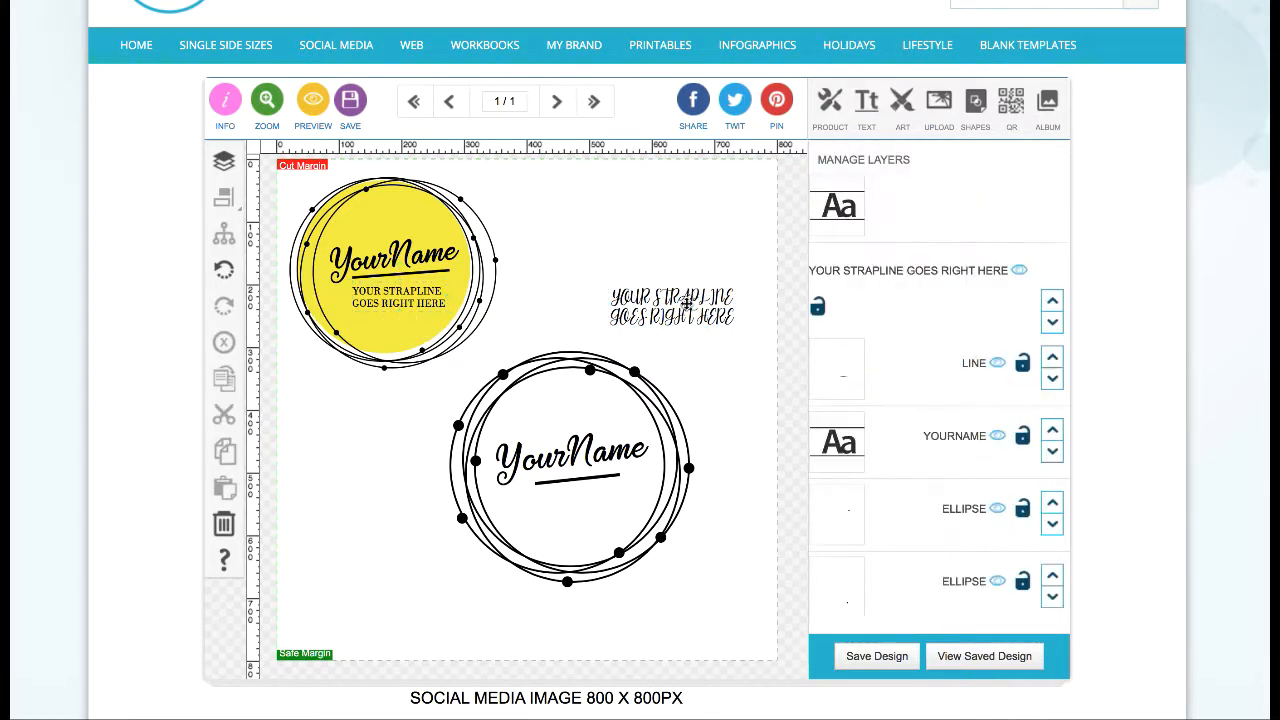
{"action": "left_click", "coordinate": [683, 313]}
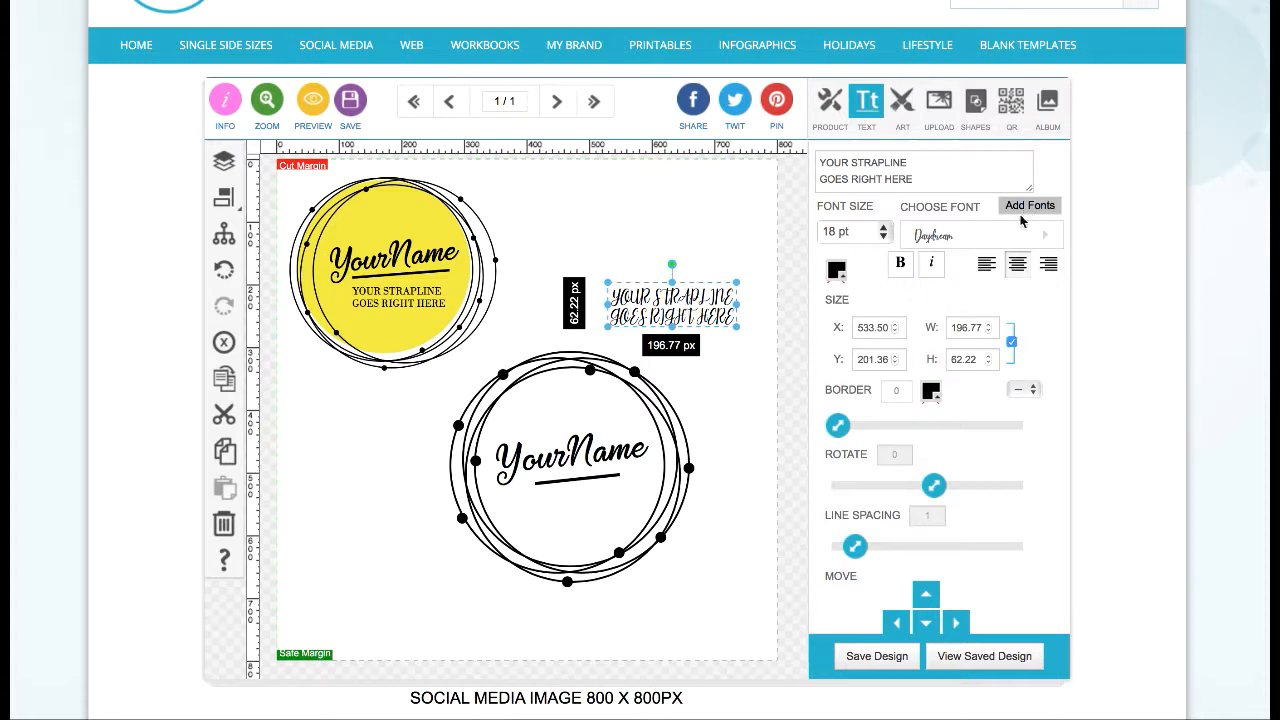
{"action": "double_click", "coordinate": [924, 239]}
{"action": "type", "text": "Bodo"}
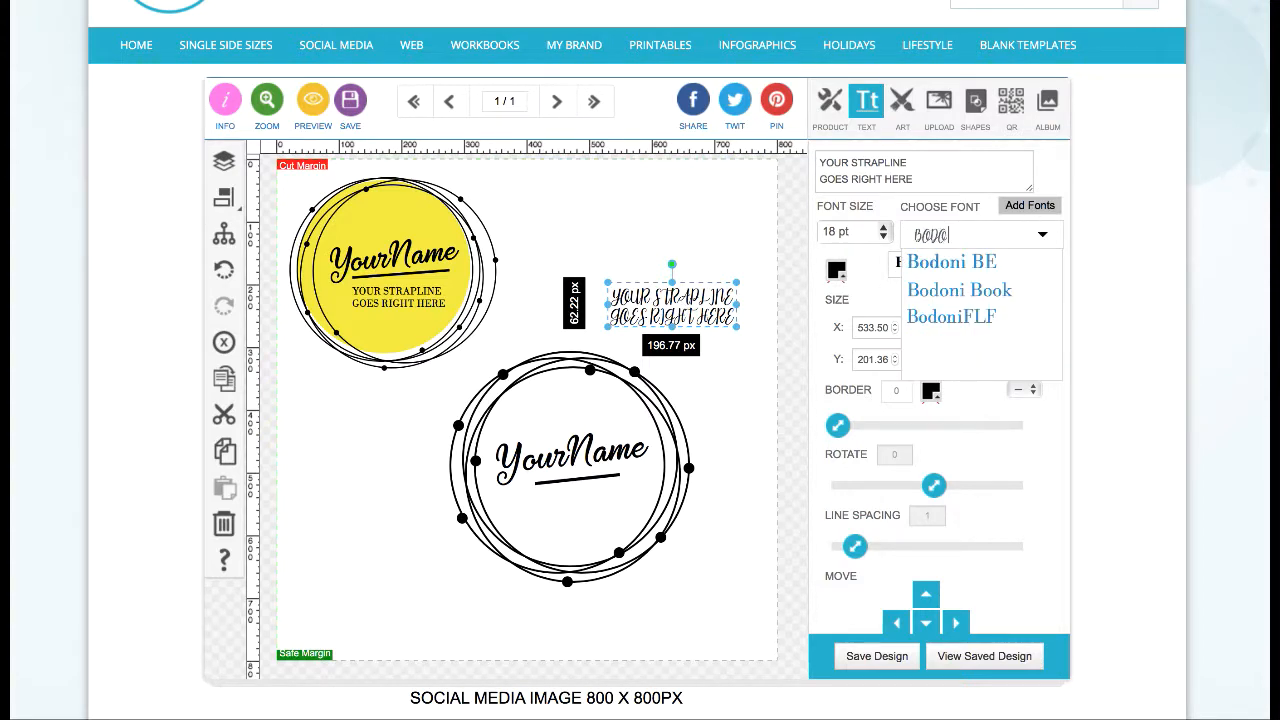
{"action": "type", "text": "ni"}
{"action": "left_click", "coordinate": [945, 292]}
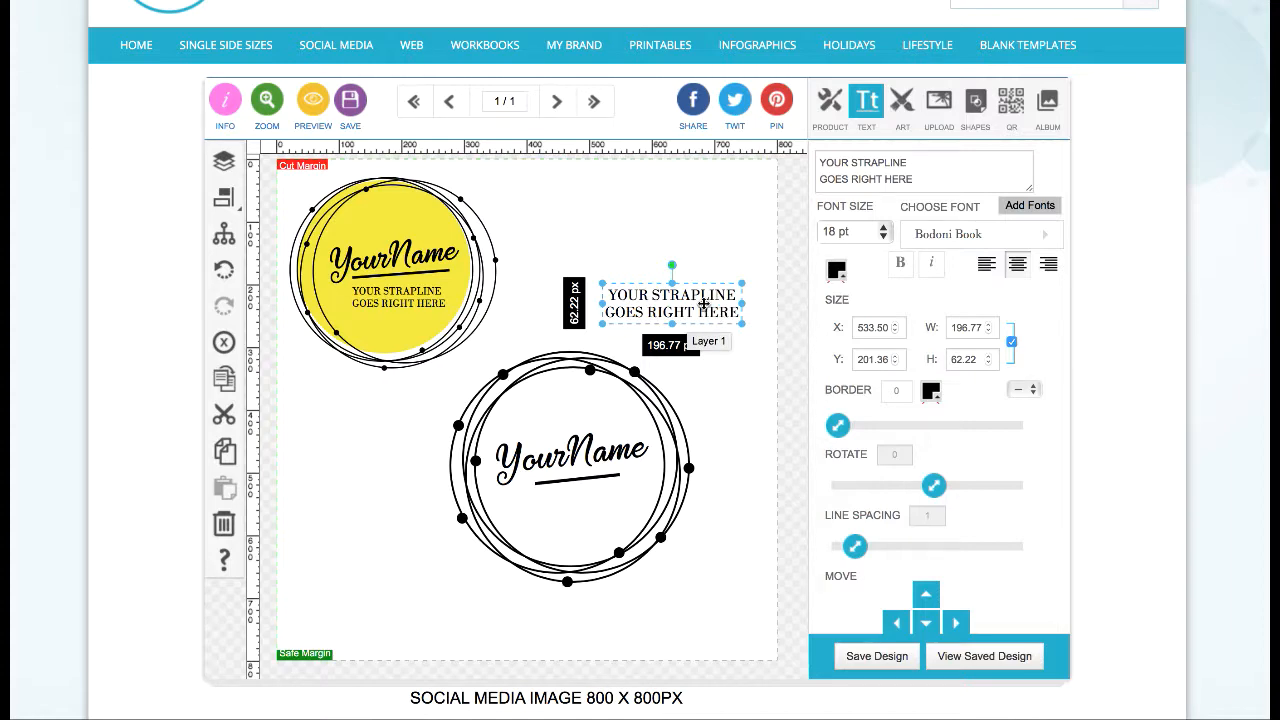
{"action": "left_click", "coordinate": [709, 243]}
Step: Place the strapline beneath the underline inside the rings, left-align it and shrink it to about 162 px wide
{"action": "left_click_drag", "start_coordinate": [679, 298], "coordinate": [588, 502]}
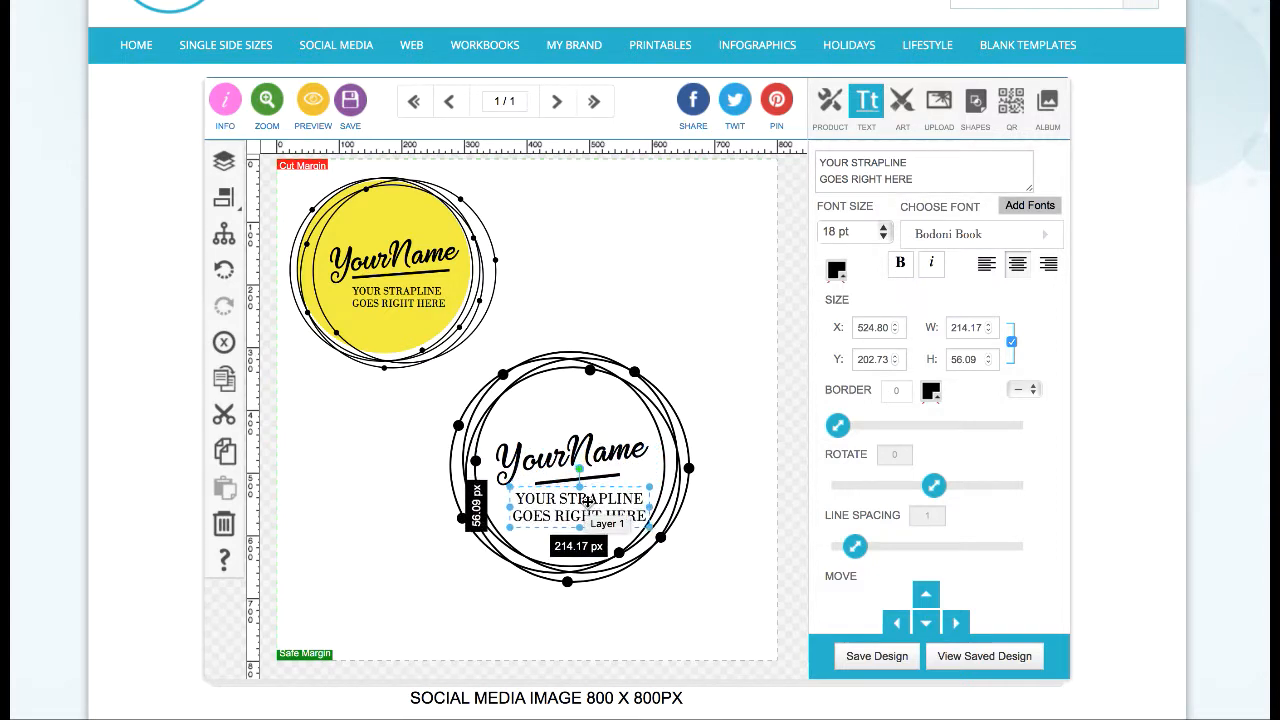
{"action": "left_click", "coordinate": [984, 266]}
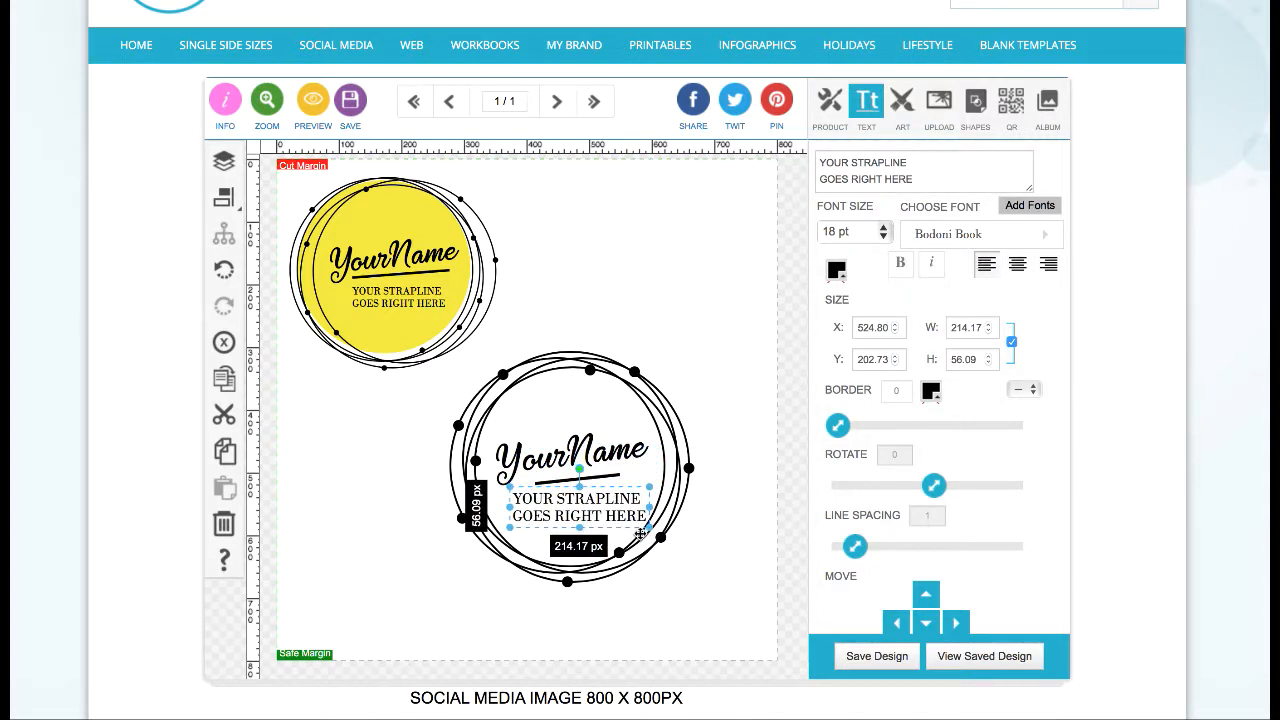
{"action": "left_click_drag", "start_coordinate": [649, 530], "coordinate": [608, 514]}
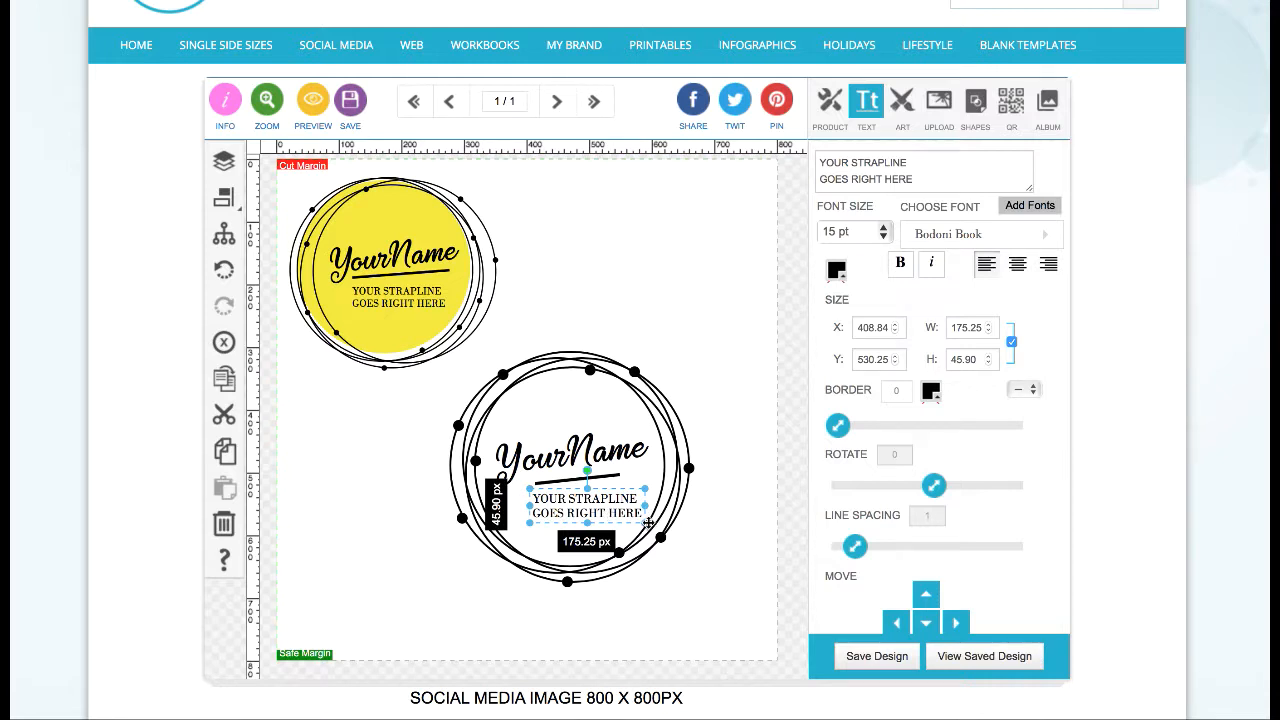
{"action": "left_click_drag", "start_coordinate": [649, 522], "coordinate": [609, 511]}
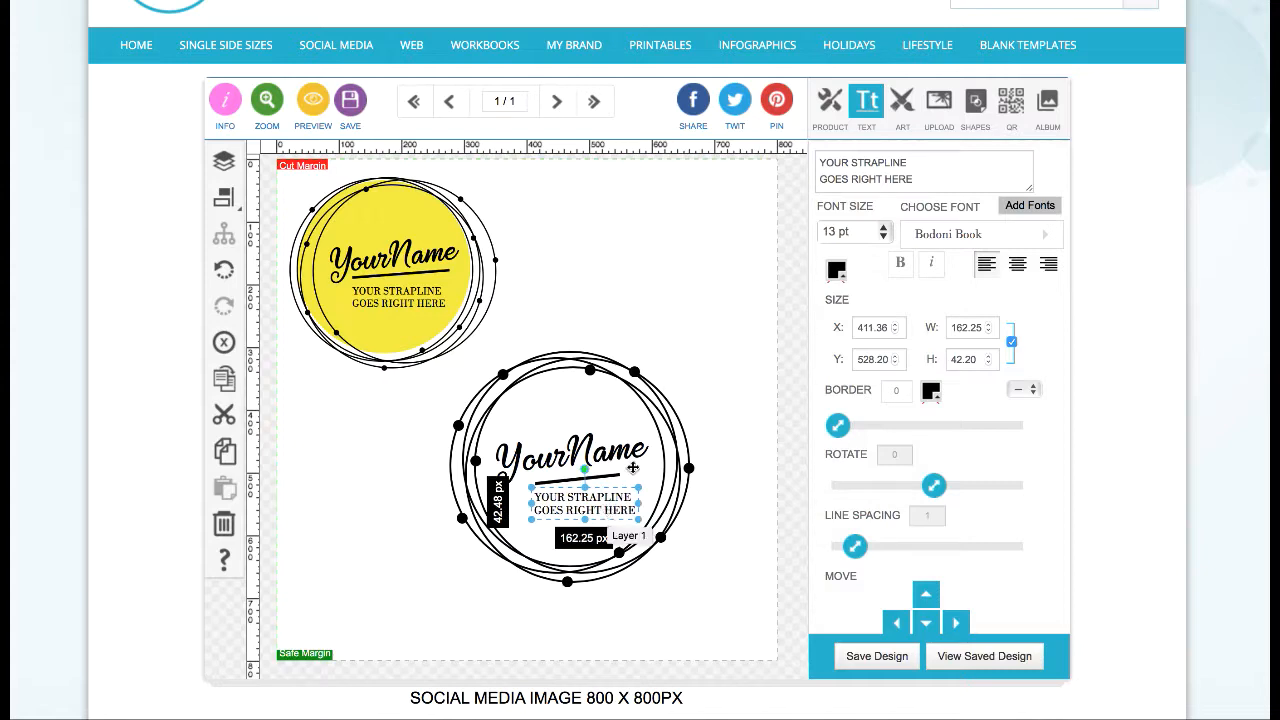
{"action": "left_click", "coordinate": [621, 471]}
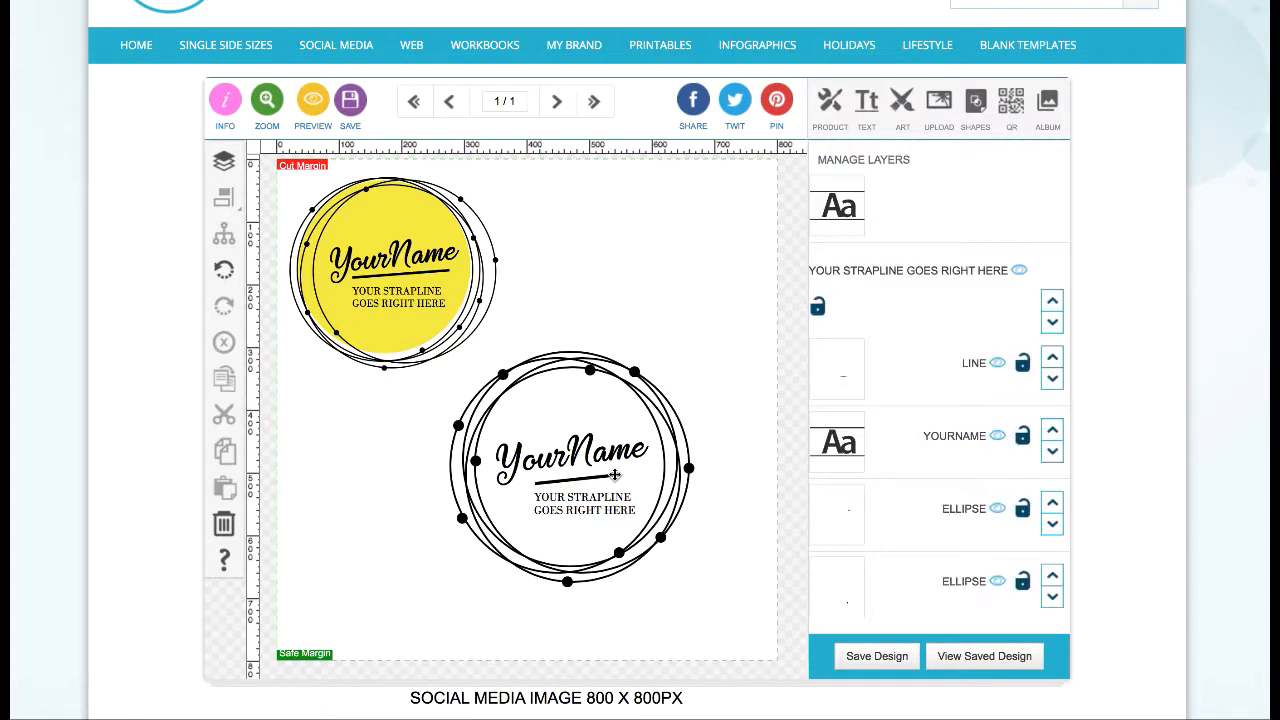
{"action": "left_click", "coordinate": [617, 475]}
{"action": "left_click", "coordinate": [707, 318]}
Step: Duplicate the right-hand 342 px ring and move the copy to the blank area above the logo
{"action": "left_click", "coordinate": [670, 407]}
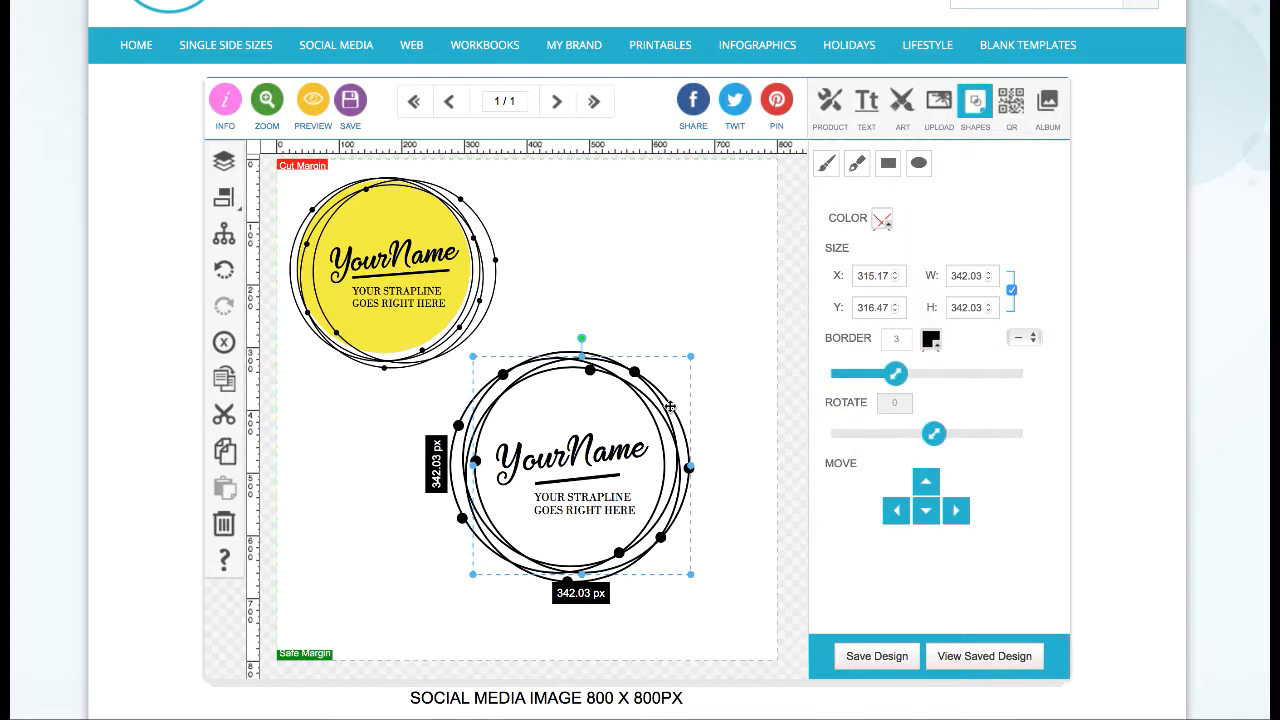
{"action": "left_click", "coordinate": [224, 377]}
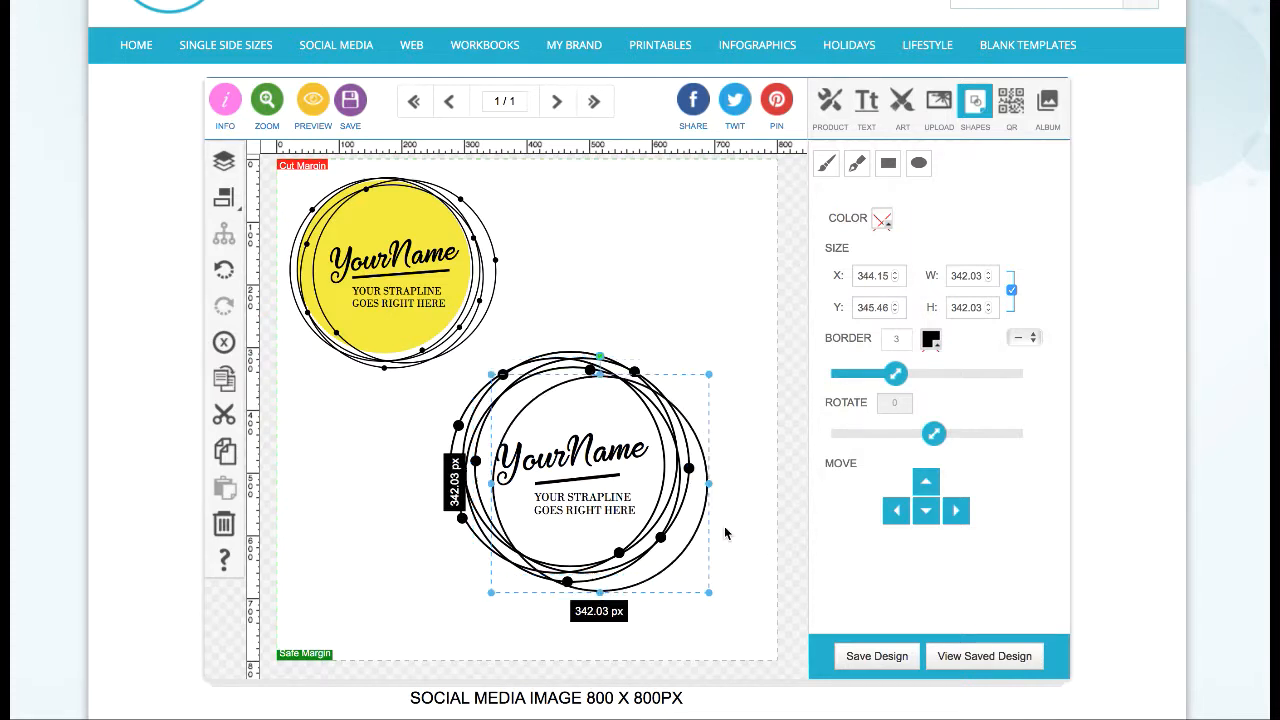
{"action": "left_click_drag", "start_coordinate": [705, 509], "coordinate": [741, 380]}
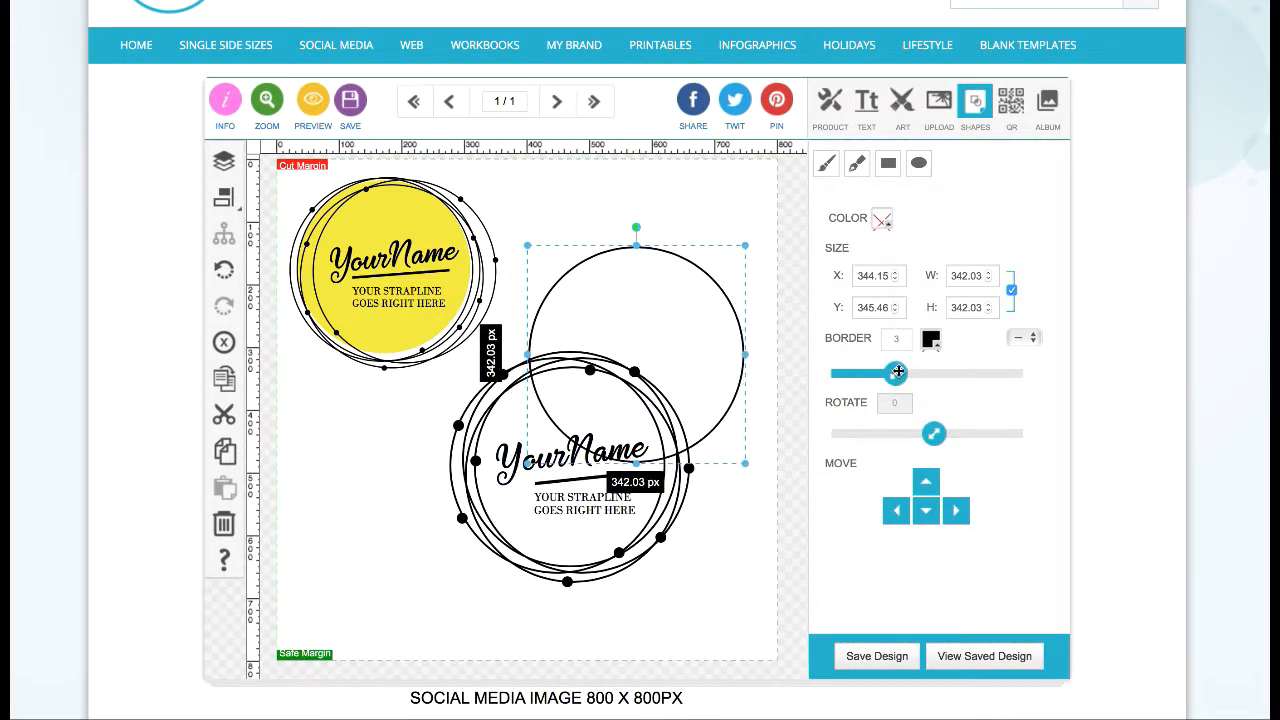
Step: Set the copied ring's border to 0 and fill it with the yellow dbdb0f
{"action": "key", "text": "Left"}
{"action": "key", "text": "Left"}
{"action": "key", "text": "Left"}
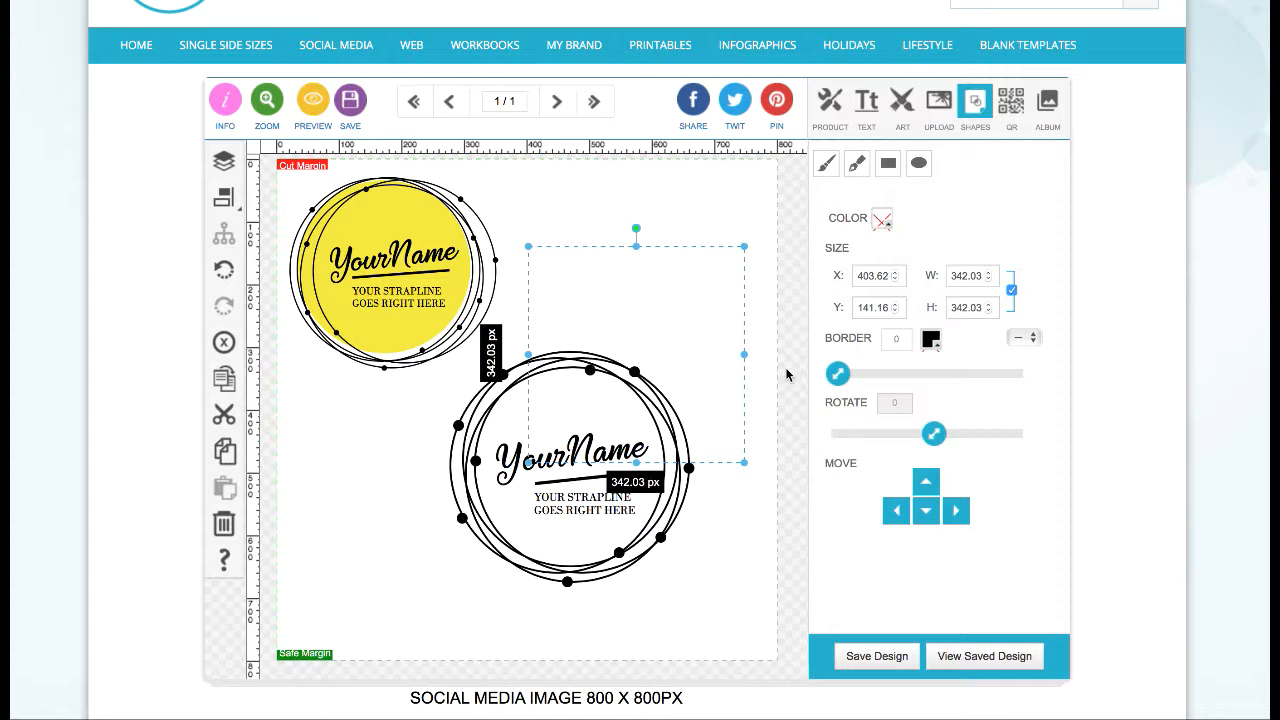
{"action": "left_click", "coordinate": [881, 221]}
{"action": "left_click", "coordinate": [940, 342]}
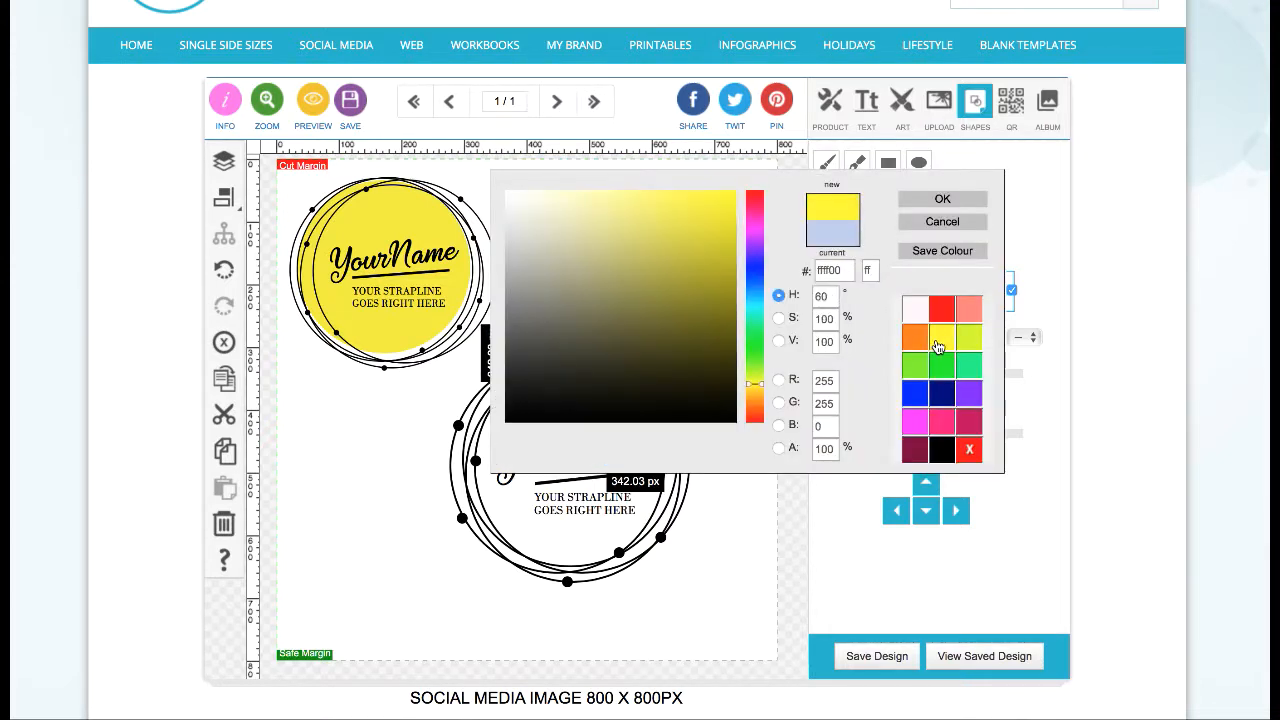
{"action": "left_click", "coordinate": [720, 224]}
{"action": "left_click", "coordinate": [727, 219]}
{"action": "left_click", "coordinate": [720, 224]}
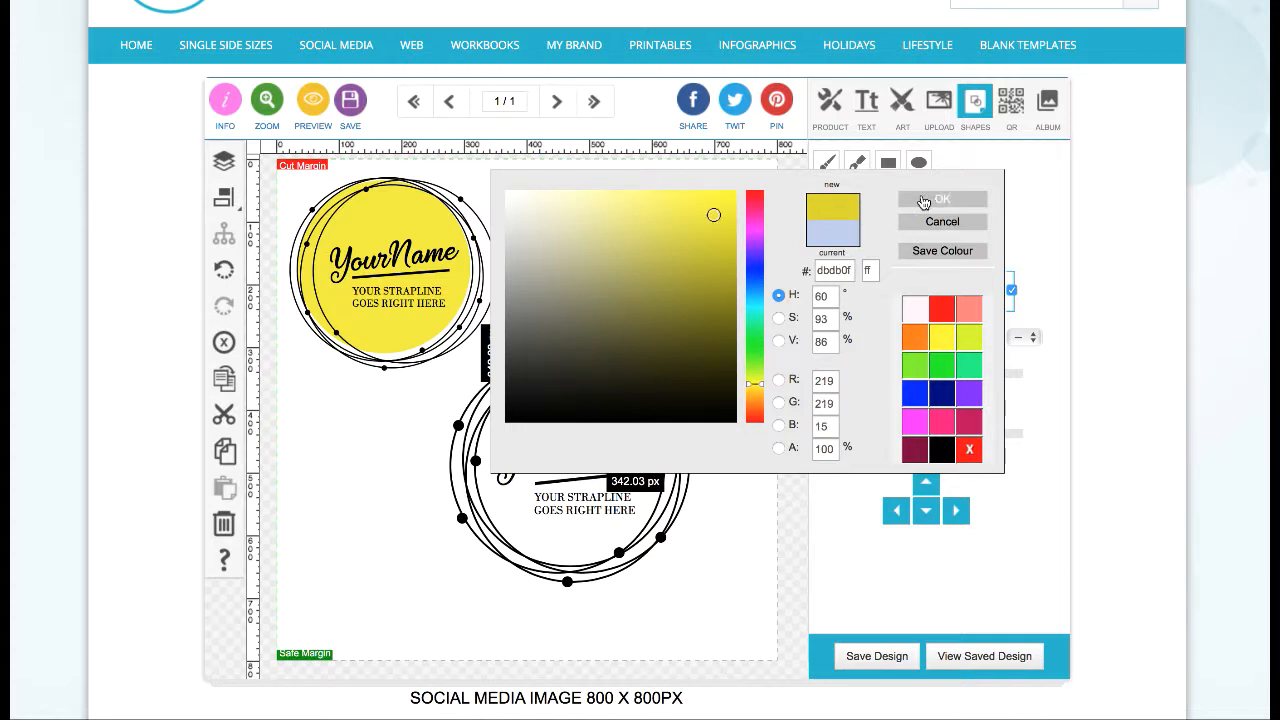
{"action": "left_click", "coordinate": [922, 202]}
Step: Move the yellow circle over the new logo's rings and lower its layer below the strapline, underline and YourName text
{"action": "left_click_drag", "start_coordinate": [634, 306], "coordinate": [557, 415]}
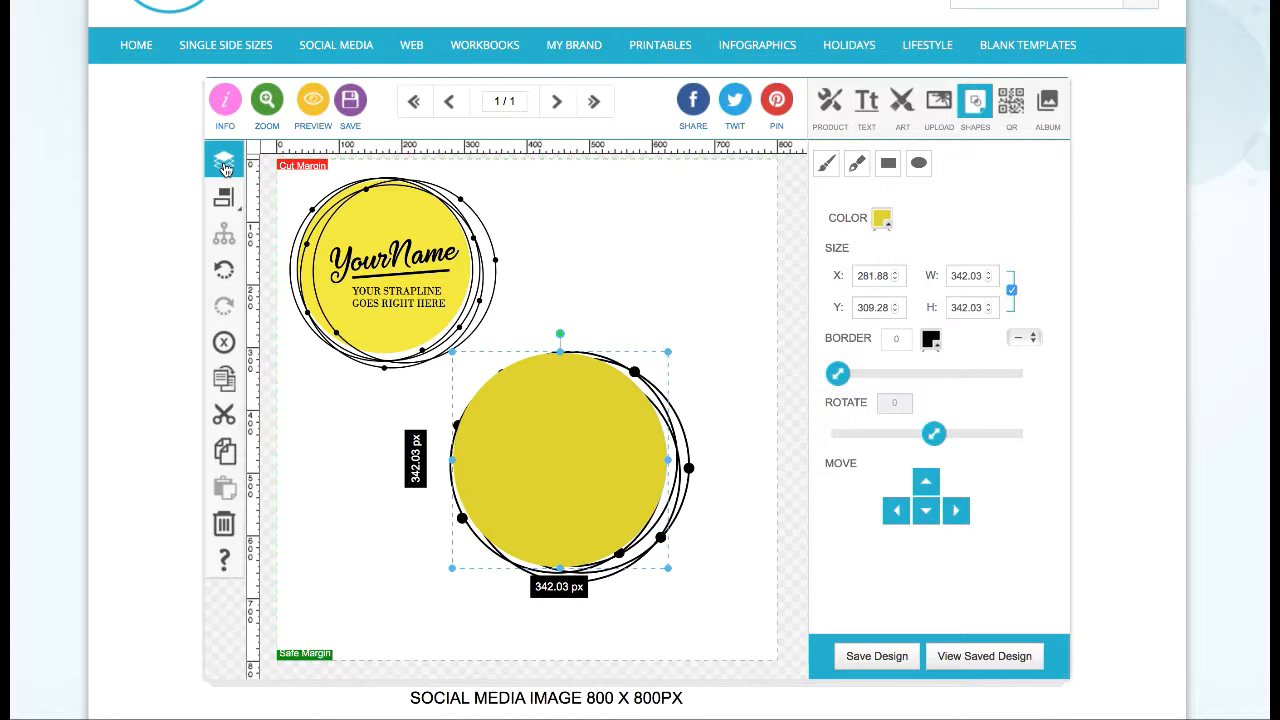
{"action": "left_click", "coordinate": [224, 164]}
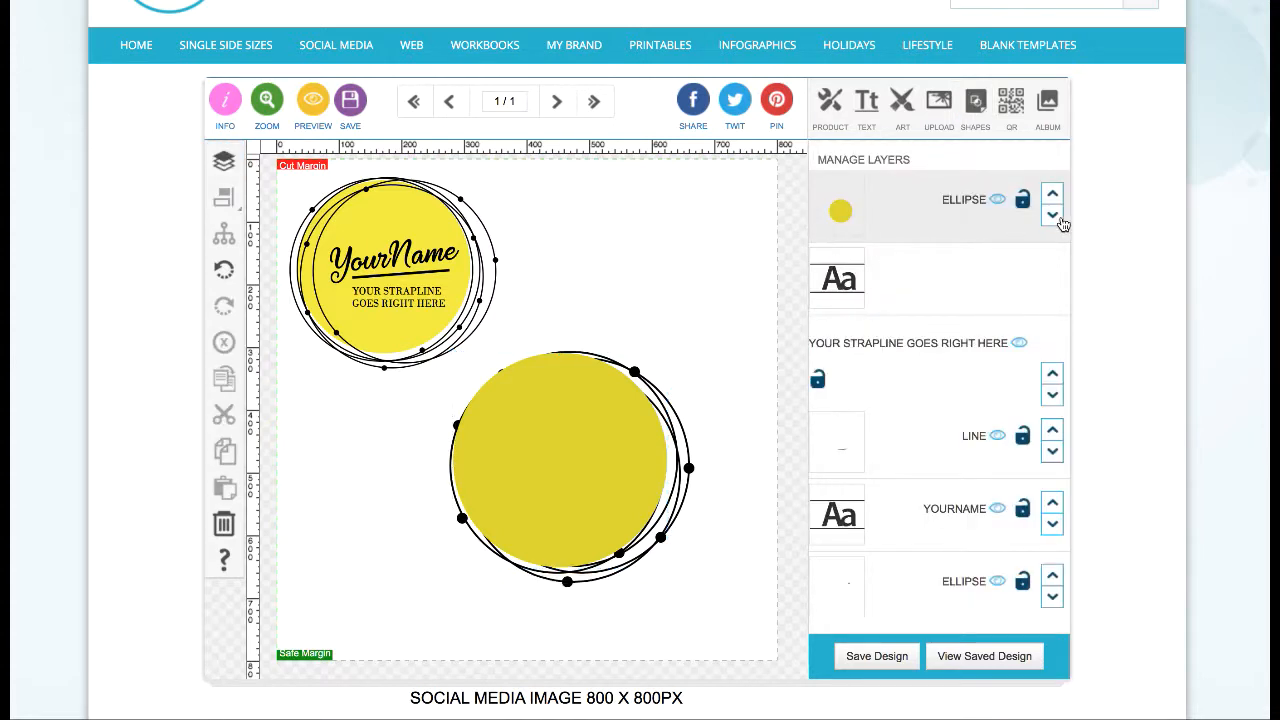
{"action": "left_click", "coordinate": [1052, 216]}
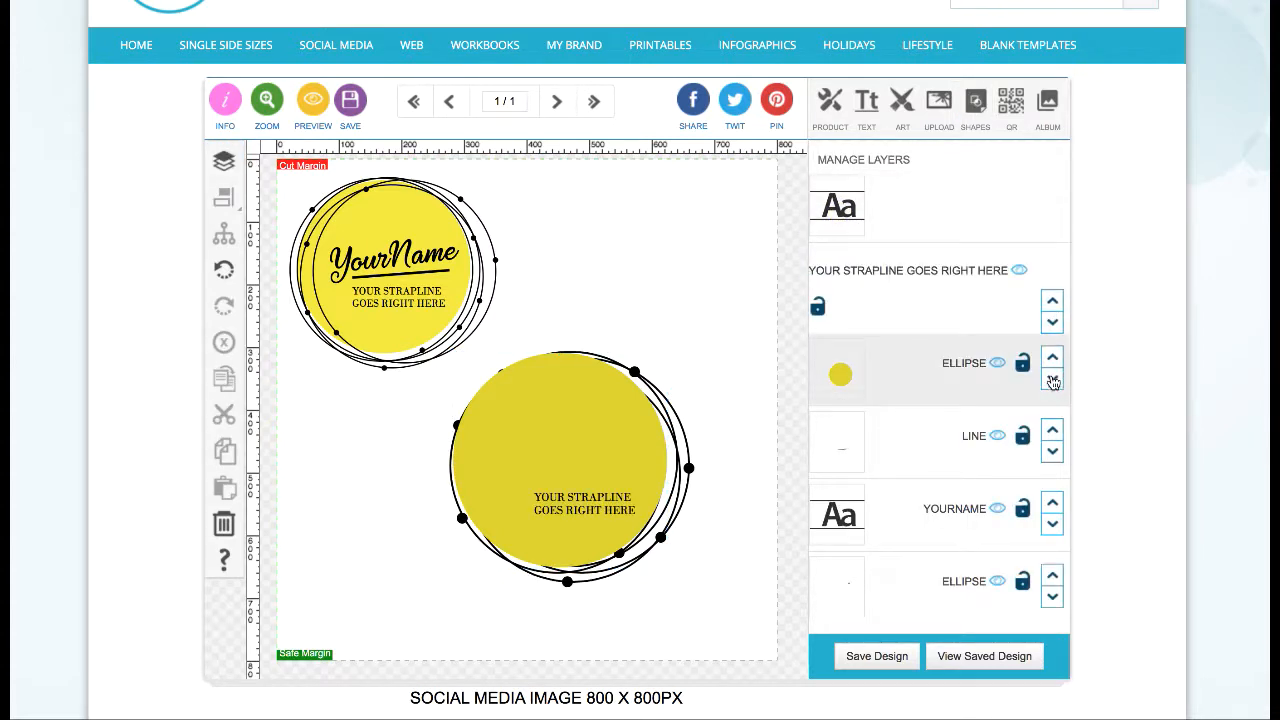
{"action": "left_click", "coordinate": [1053, 380]}
{"action": "scroll", "coordinate": [1034, 331], "scroll_direction": "down", "scroll_amount": 1}
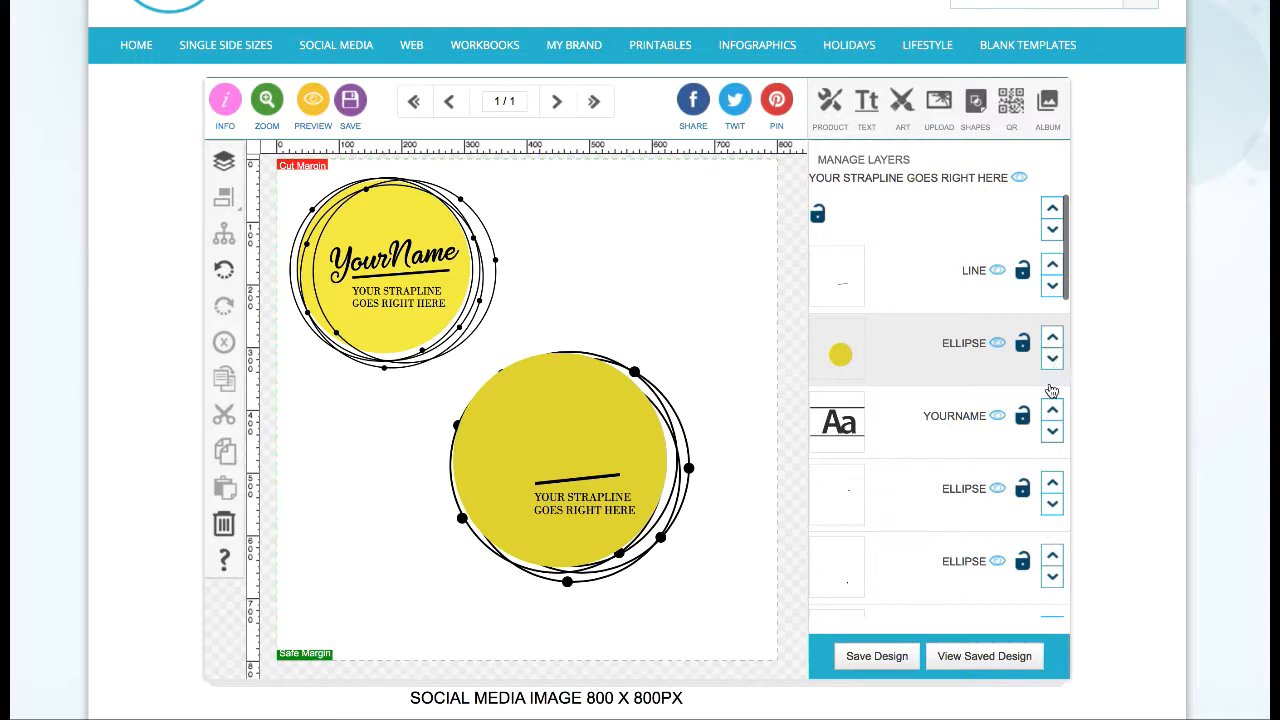
{"action": "left_click", "coordinate": [1052, 390]}
Step: Lower the yellow circle's layer below all the small black dot ellipses of the new logo
{"action": "left_click", "coordinate": [1052, 440]}
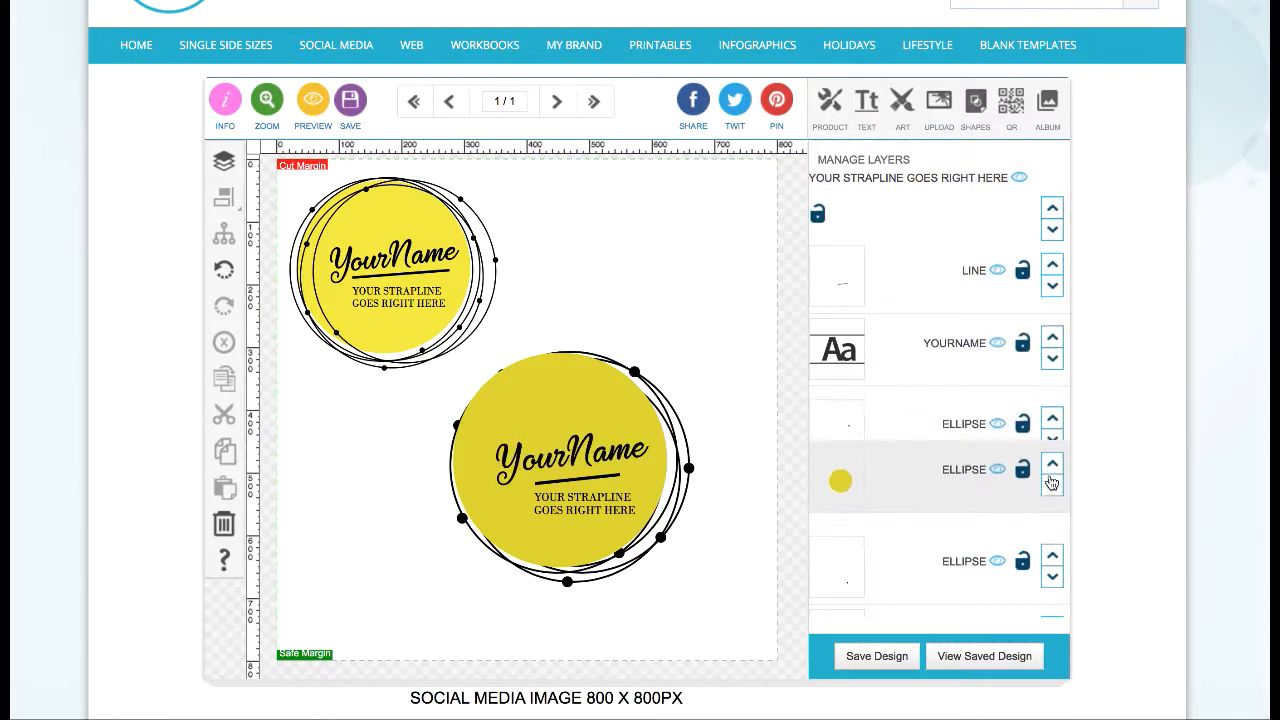
{"action": "left_click", "coordinate": [1052, 512]}
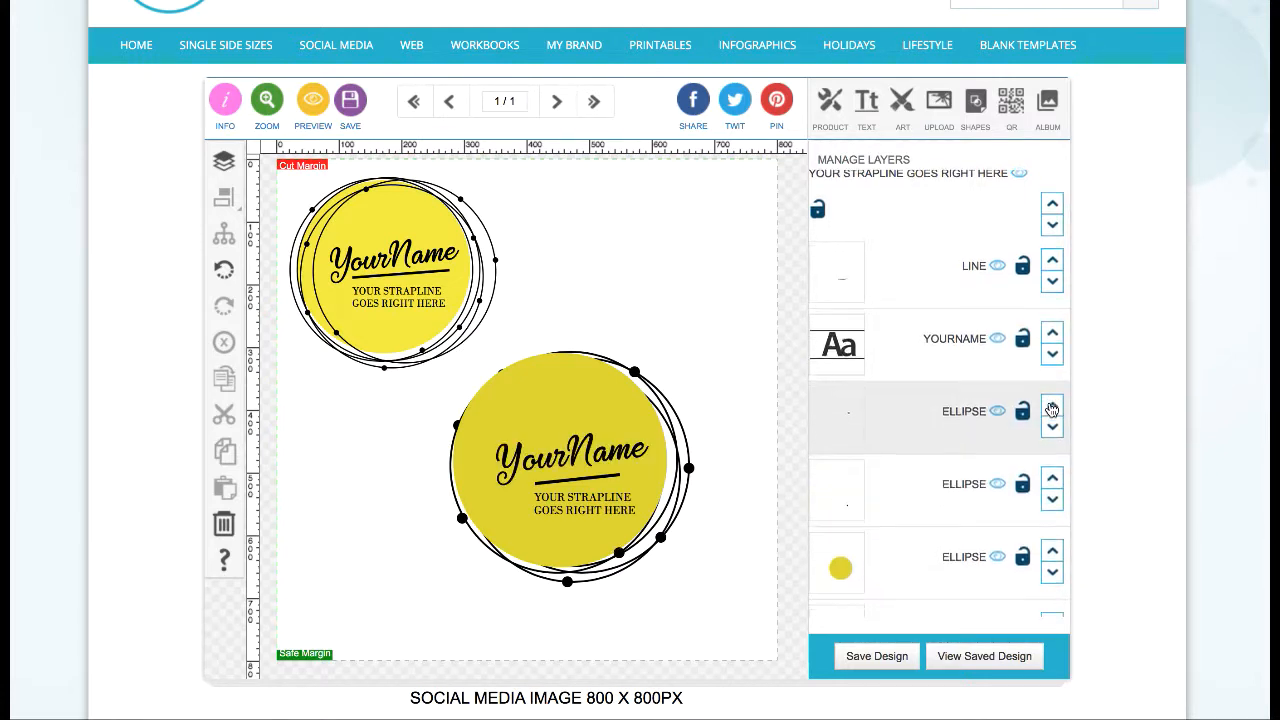
{"action": "scroll", "coordinate": [1049, 415], "scroll_direction": "down", "scroll_amount": 2}
{"action": "left_click", "coordinate": [1051, 402]}
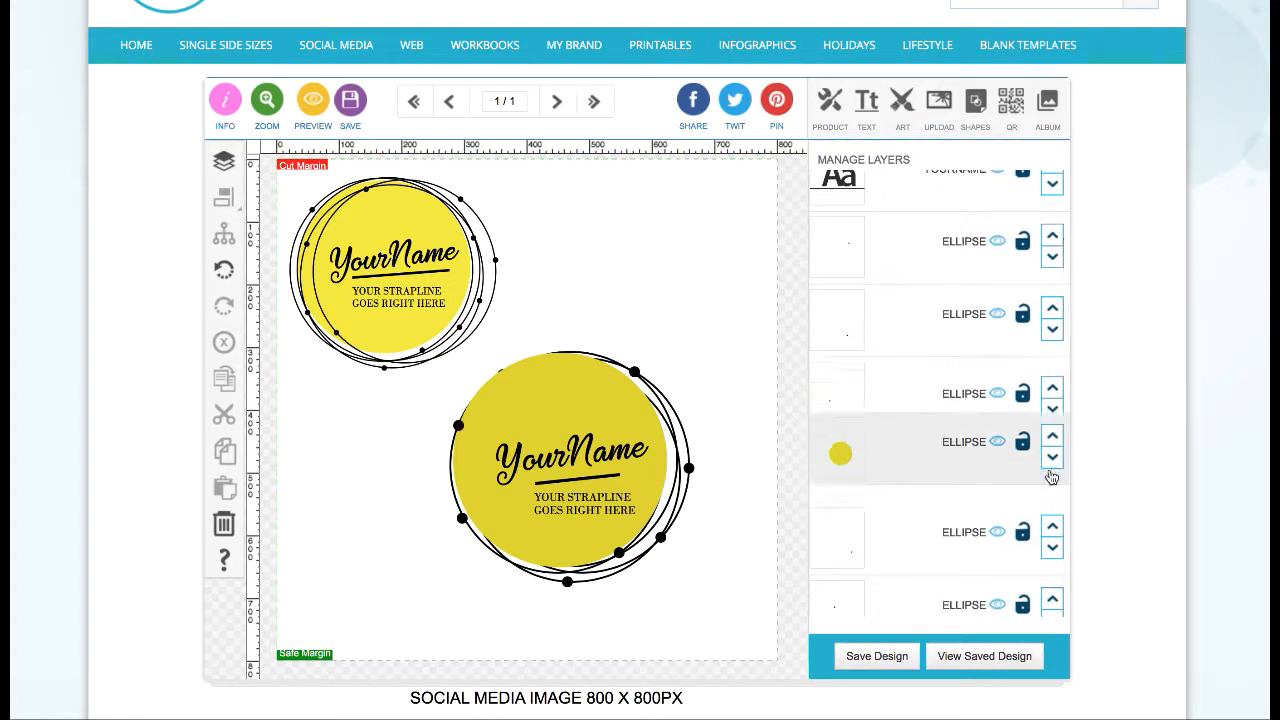
{"action": "left_click", "coordinate": [1052, 475]}
{"action": "scroll", "coordinate": [1051, 420], "scroll_direction": "down", "scroll_amount": 2}
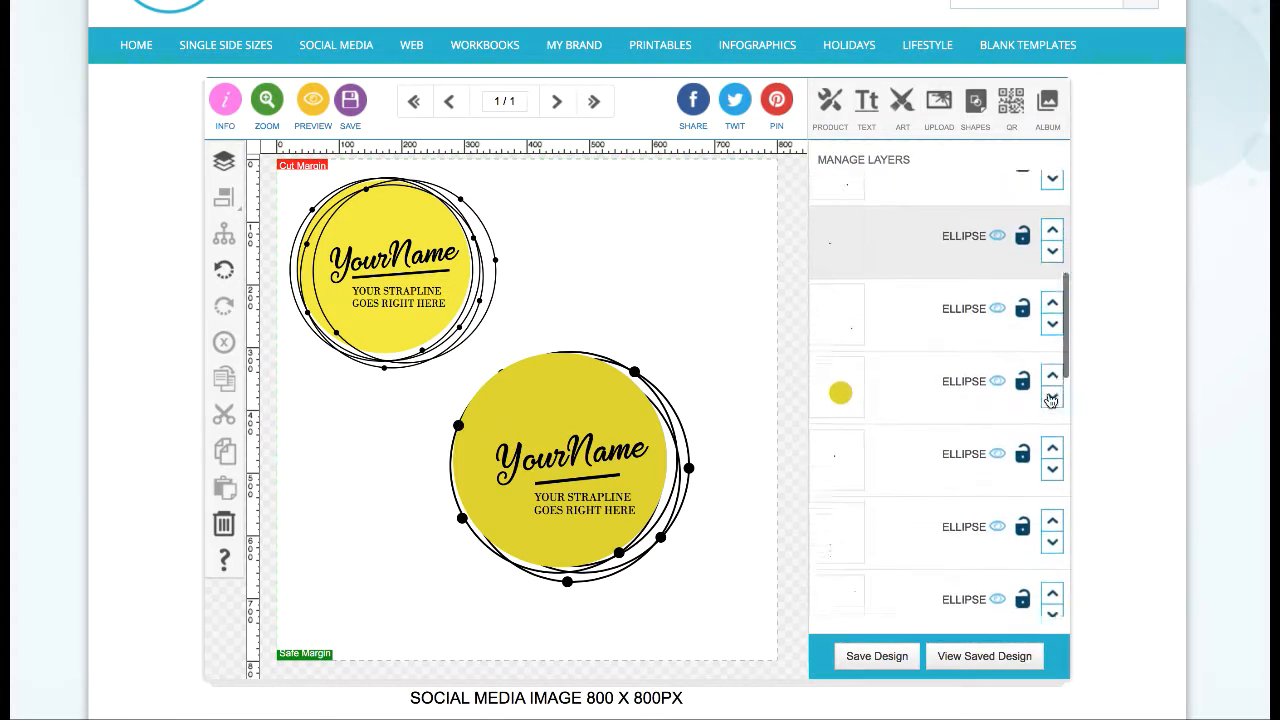
{"action": "left_click", "coordinate": [1051, 372]}
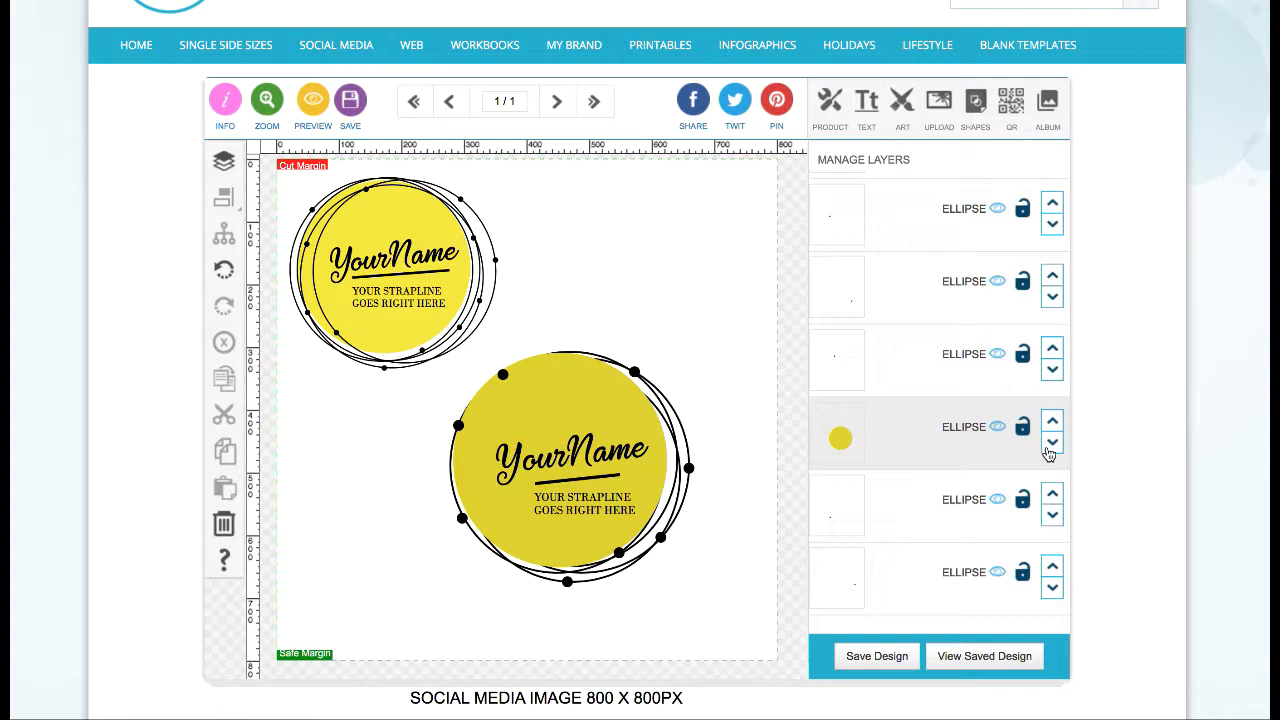
{"action": "left_click", "coordinate": [1051, 445]}
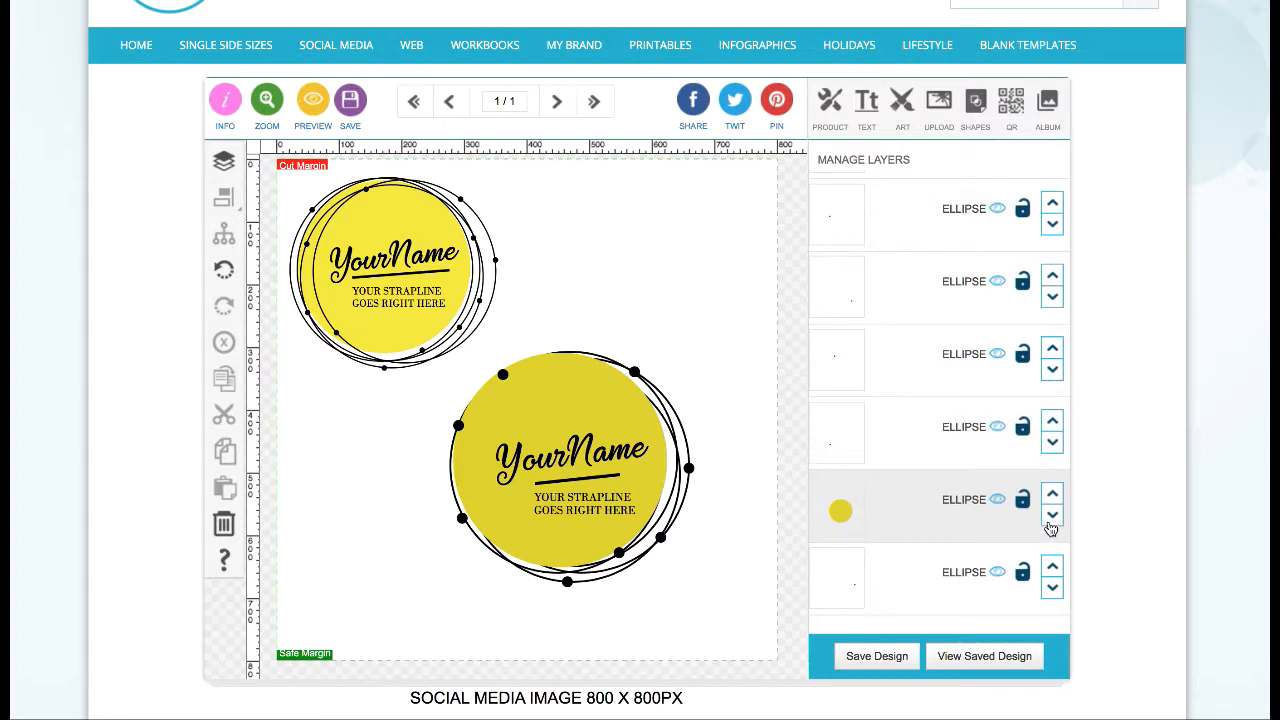
{"action": "left_click", "coordinate": [1052, 514]}
{"action": "scroll", "coordinate": [1040, 495], "scroll_direction": "down", "scroll_amount": 2}
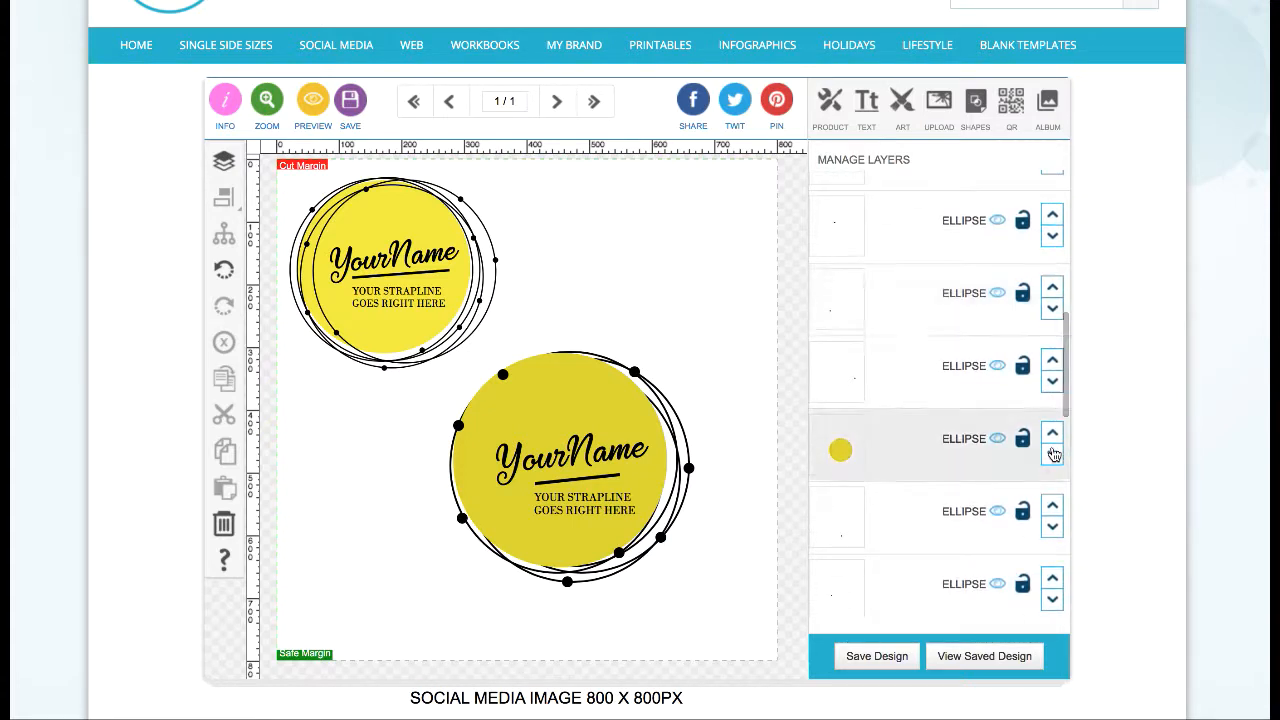
{"action": "left_click", "coordinate": [1052, 454]}
{"action": "scroll", "coordinate": [1031, 491], "scroll_direction": "down", "scroll_amount": 2}
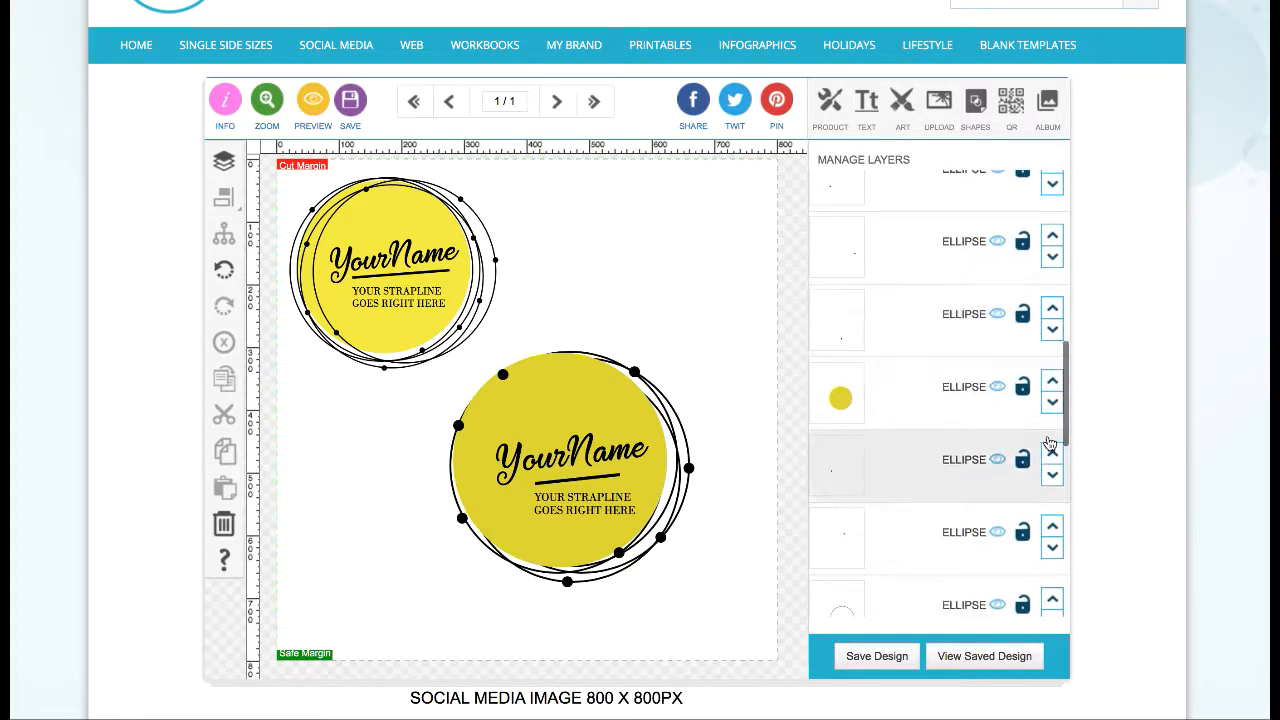
{"action": "left_click", "coordinate": [1052, 404]}
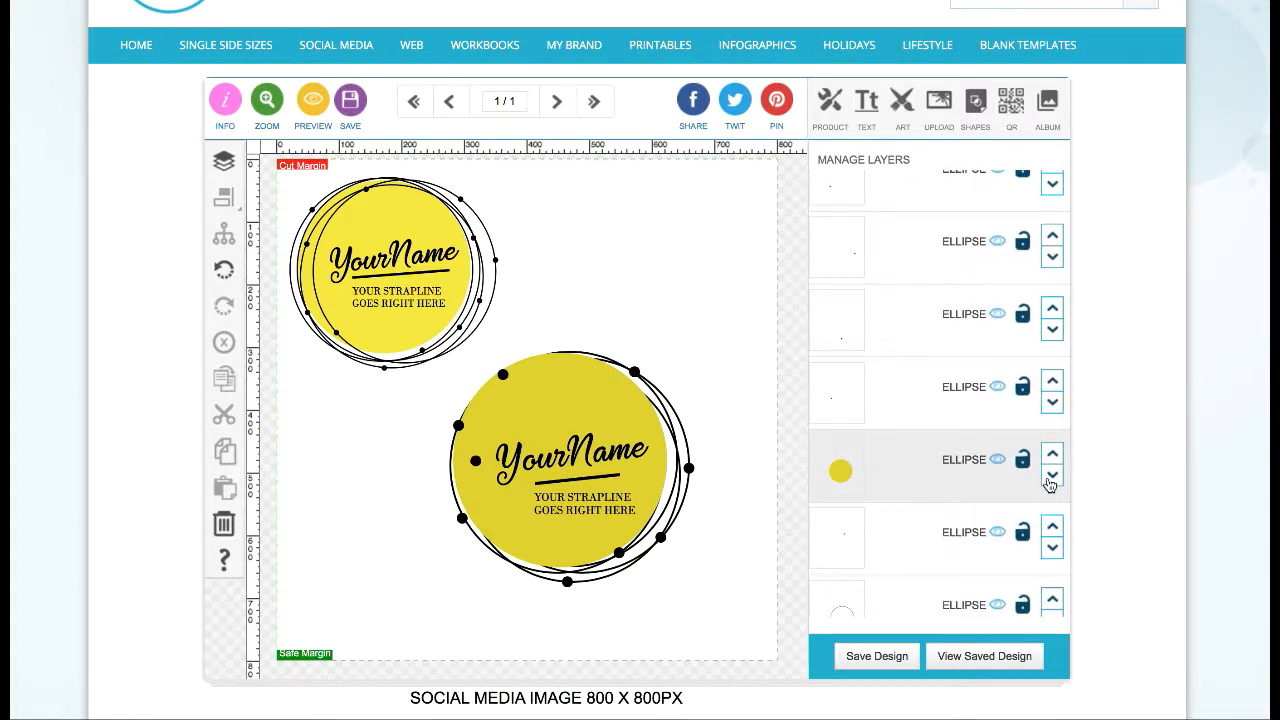
{"action": "left_click", "coordinate": [1052, 476]}
Step: Lower the yellow circle's layer below all the outlined rings so it forms the new logo's background
{"action": "left_click", "coordinate": [1052, 550]}
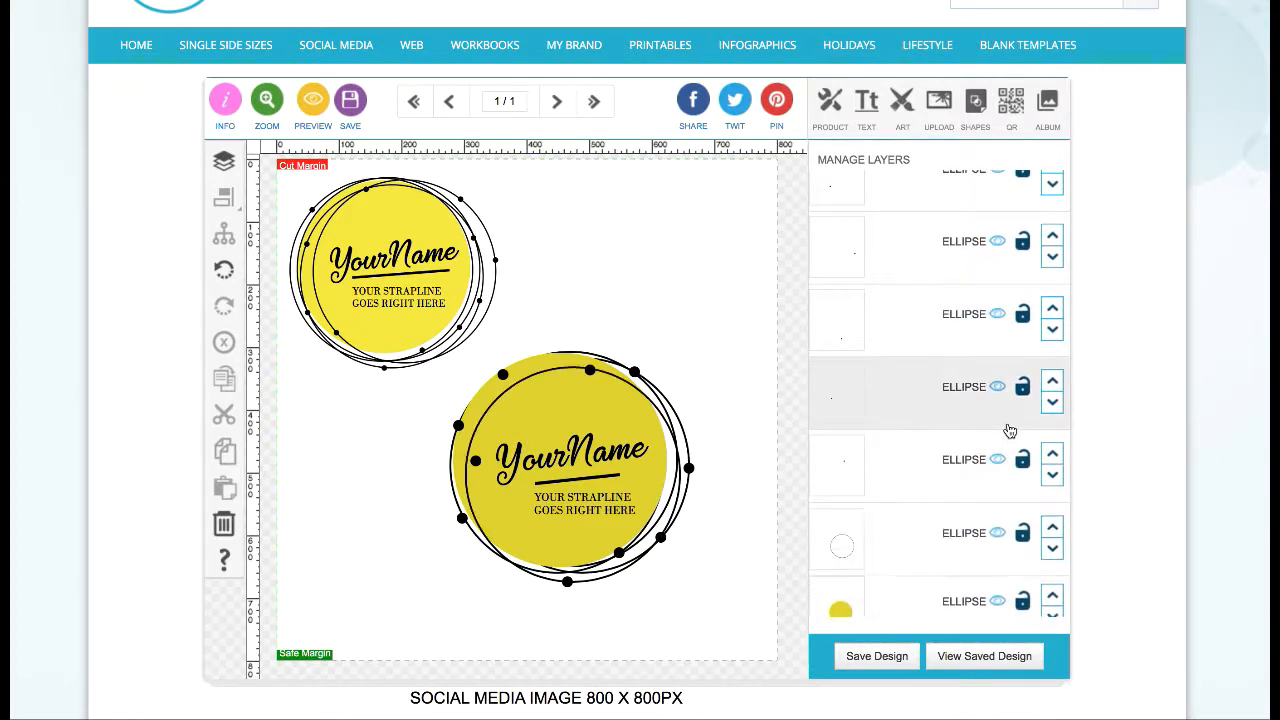
{"action": "scroll", "coordinate": [1010, 430], "scroll_direction": "down", "scroll_amount": 2}
{"action": "left_click", "coordinate": [1037, 568]}
{"action": "scroll", "coordinate": [994, 451], "scroll_direction": "down", "scroll_amount": 3}
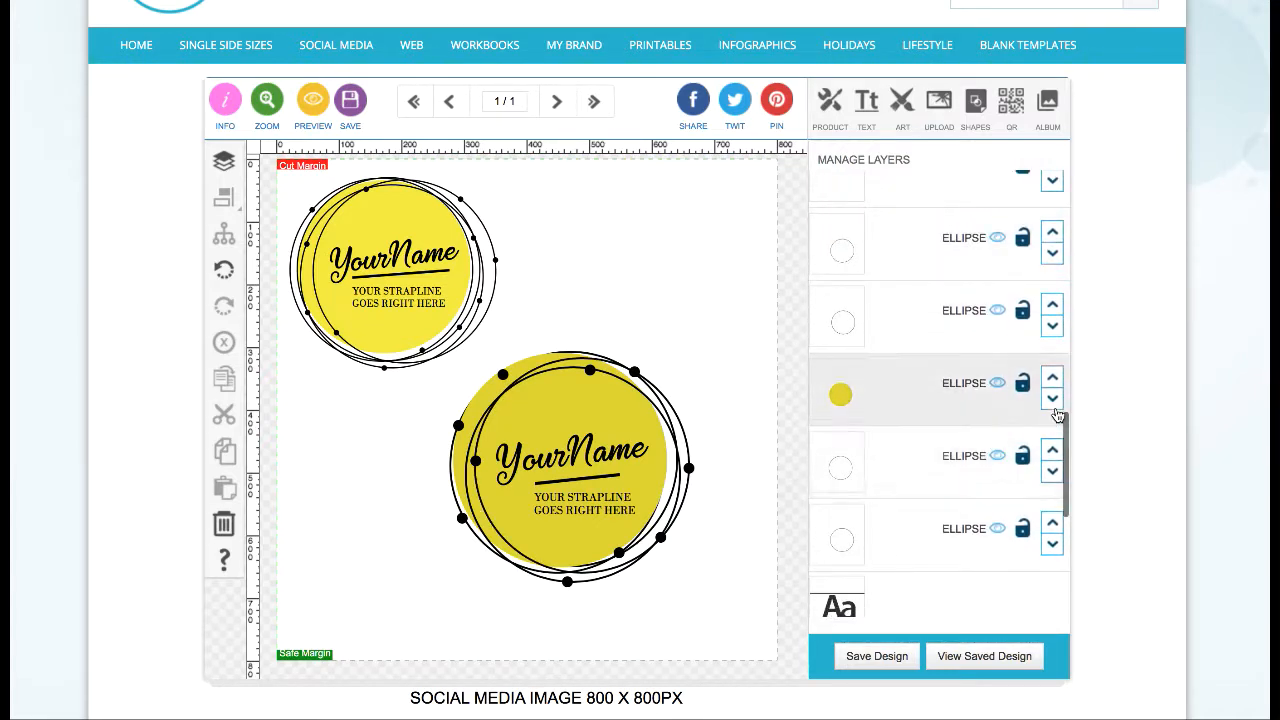
{"action": "left_click", "coordinate": [1053, 402]}
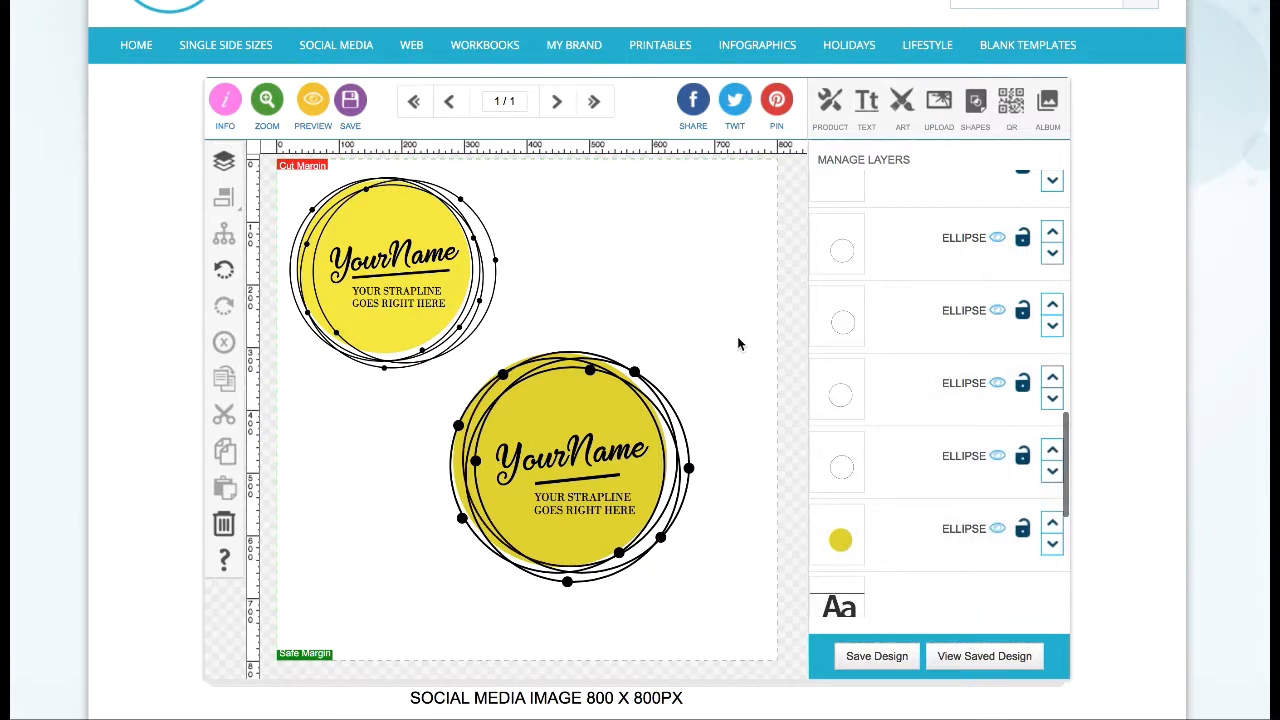
Step: Go to the My Brand logo layouts and view the templates for Logo Layout 1000px x 1000px
{"action": "scroll", "coordinate": [742, 341], "scroll_direction": "down", "scroll_amount": 1}
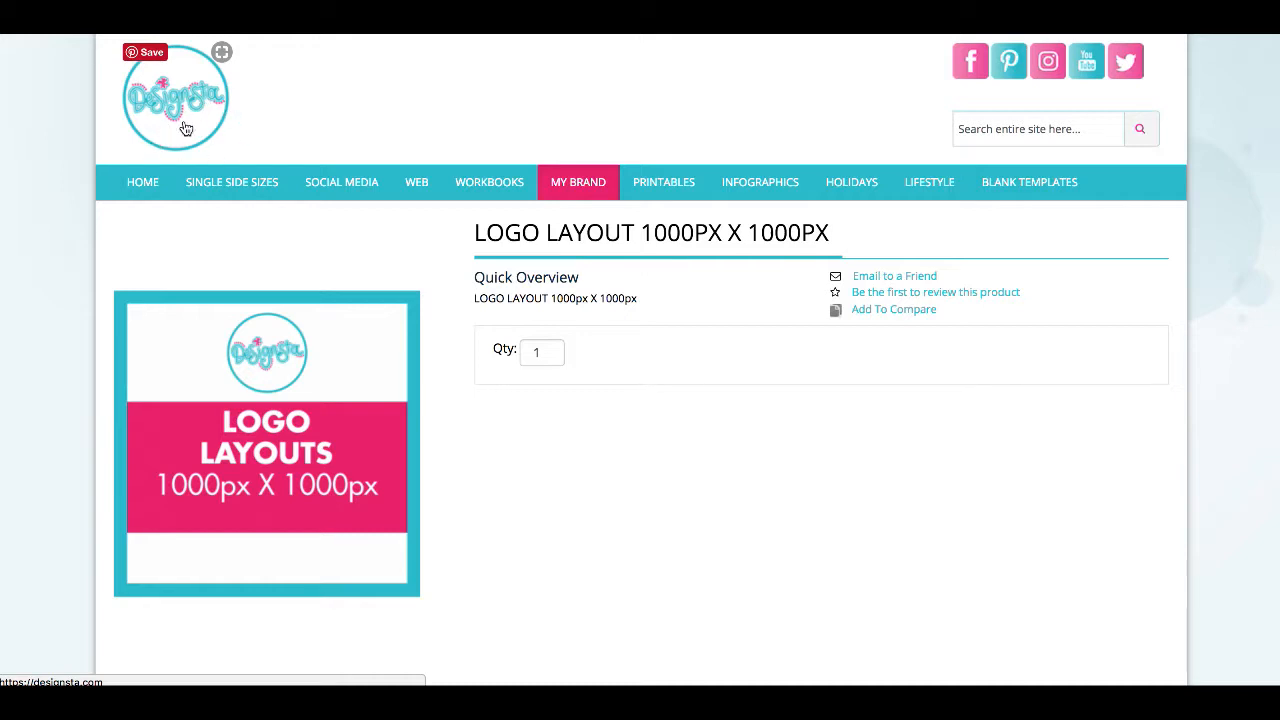
{"action": "mouse_move", "coordinate": [566, 190]}
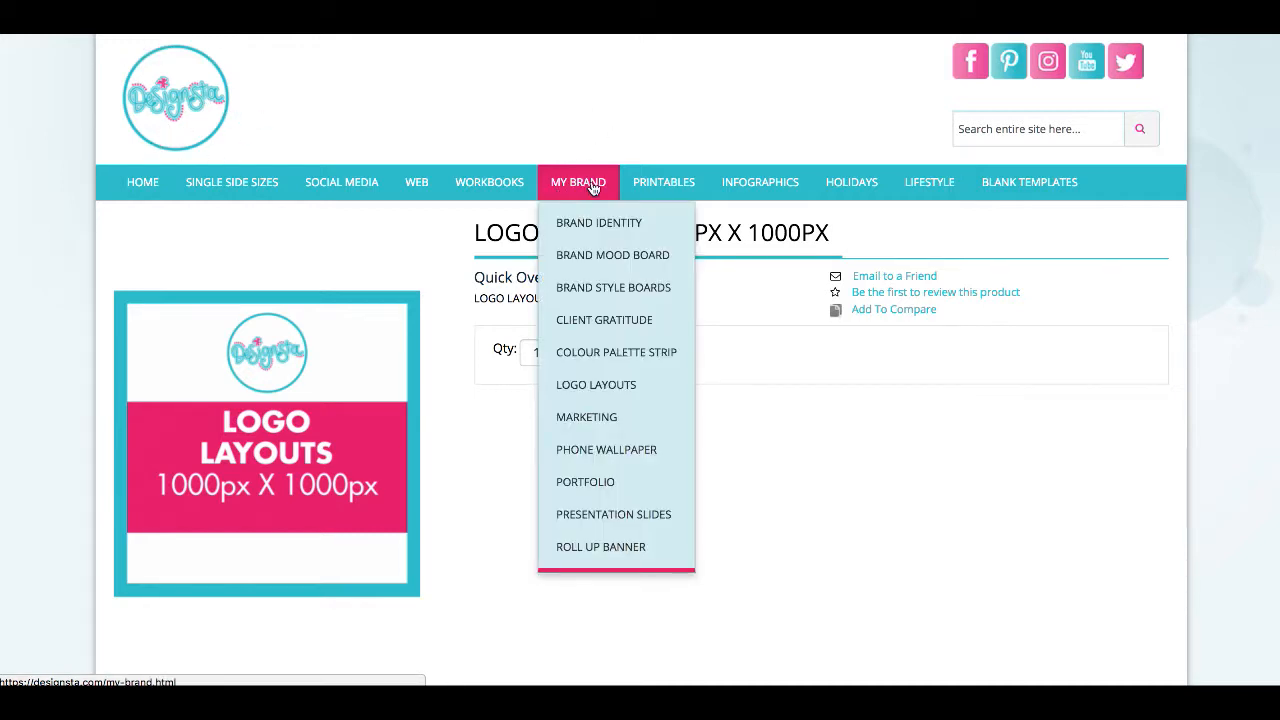
{"action": "left_click", "coordinate": [613, 390]}
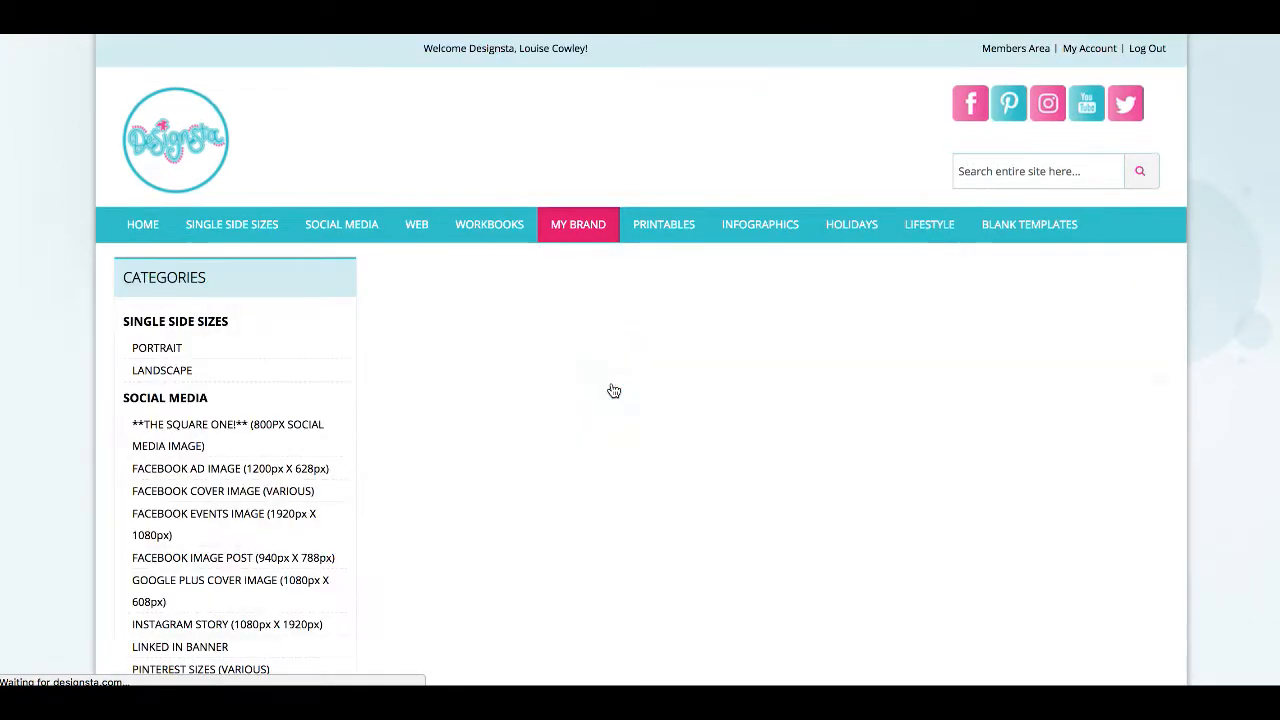
{"action": "scroll", "coordinate": [683, 228], "scroll_direction": "down", "scroll_amount": 1}
{"action": "scroll", "coordinate": [681, 226], "scroll_direction": "down", "scroll_amount": 6}
{"action": "scroll", "coordinate": [681, 226], "scroll_direction": "up", "scroll_amount": 2}
{"action": "left_click", "coordinate": [449, 233]}
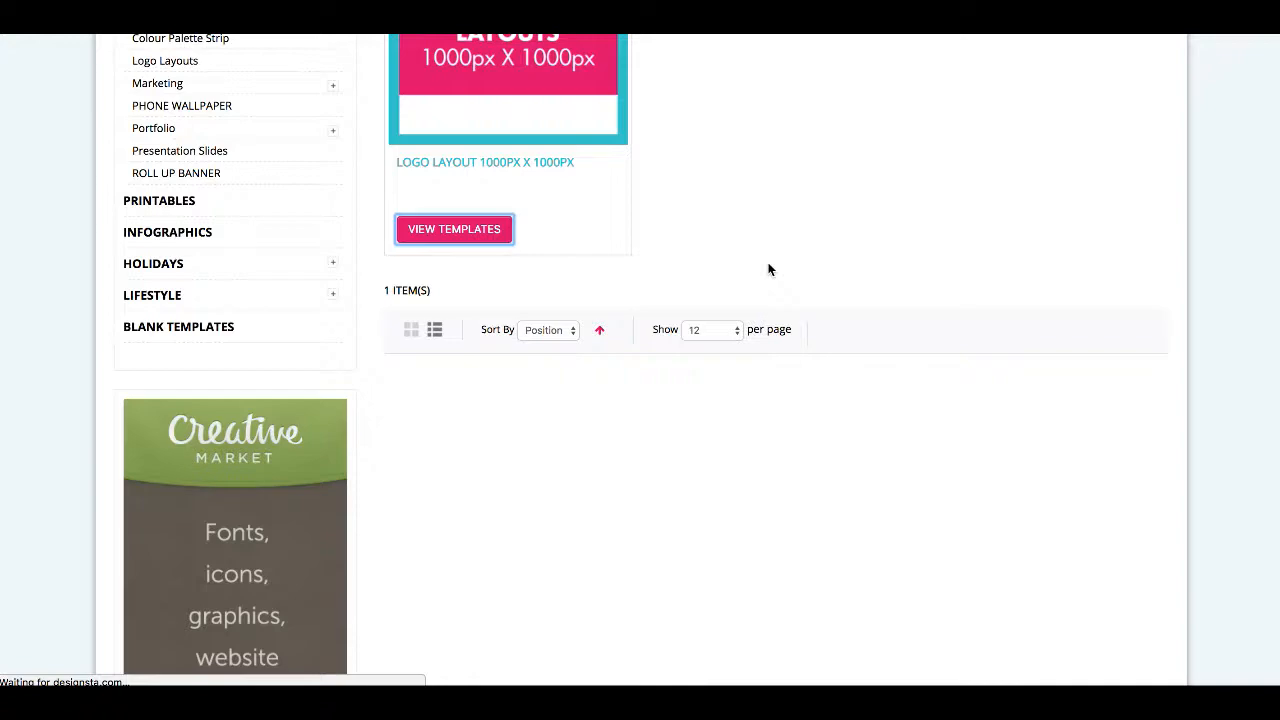
Step: Browse the logo layout templates and open Logo Layout 8 in Designsta
{"action": "scroll", "coordinate": [767, 269], "scroll_direction": "down", "scroll_amount": 8}
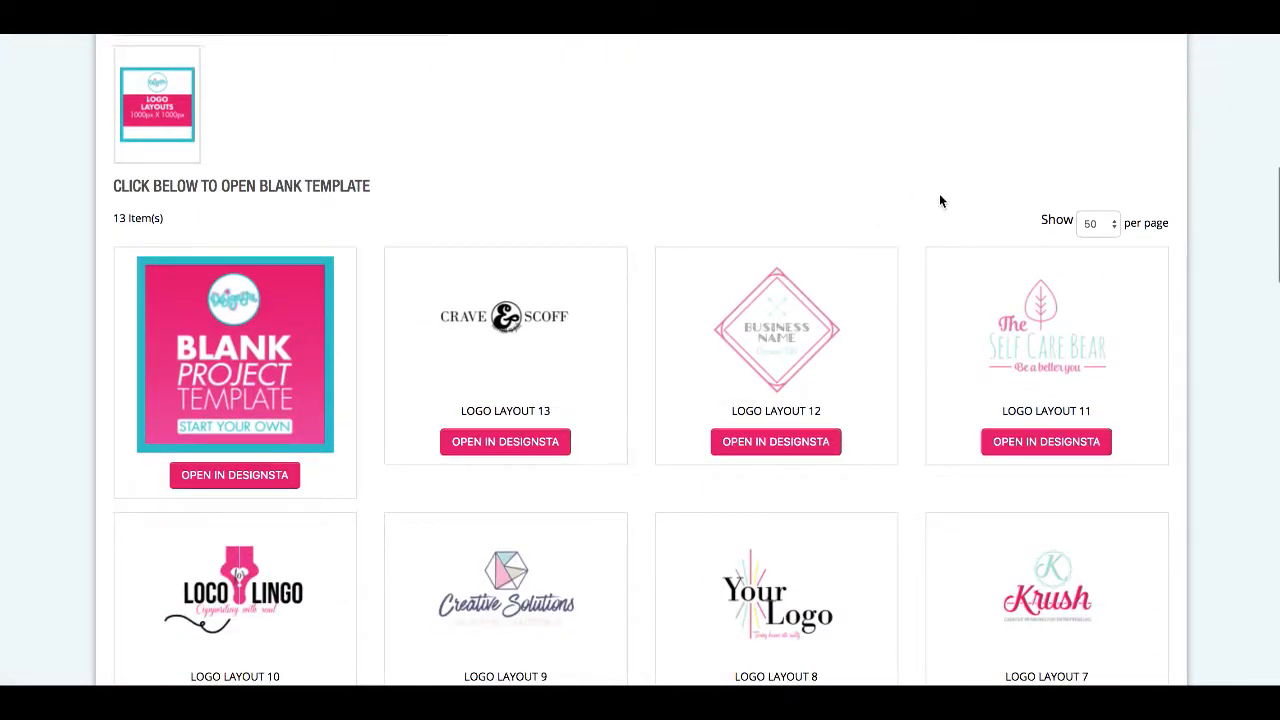
{"action": "scroll", "coordinate": [935, 228], "scroll_direction": "down", "scroll_amount": 10}
{"action": "scroll", "coordinate": [935, 230], "scroll_direction": "up", "scroll_amount": 1}
{"action": "scroll", "coordinate": [936, 232], "scroll_direction": "up", "scroll_amount": 3}
{"action": "left_click", "coordinate": [778, 530]}
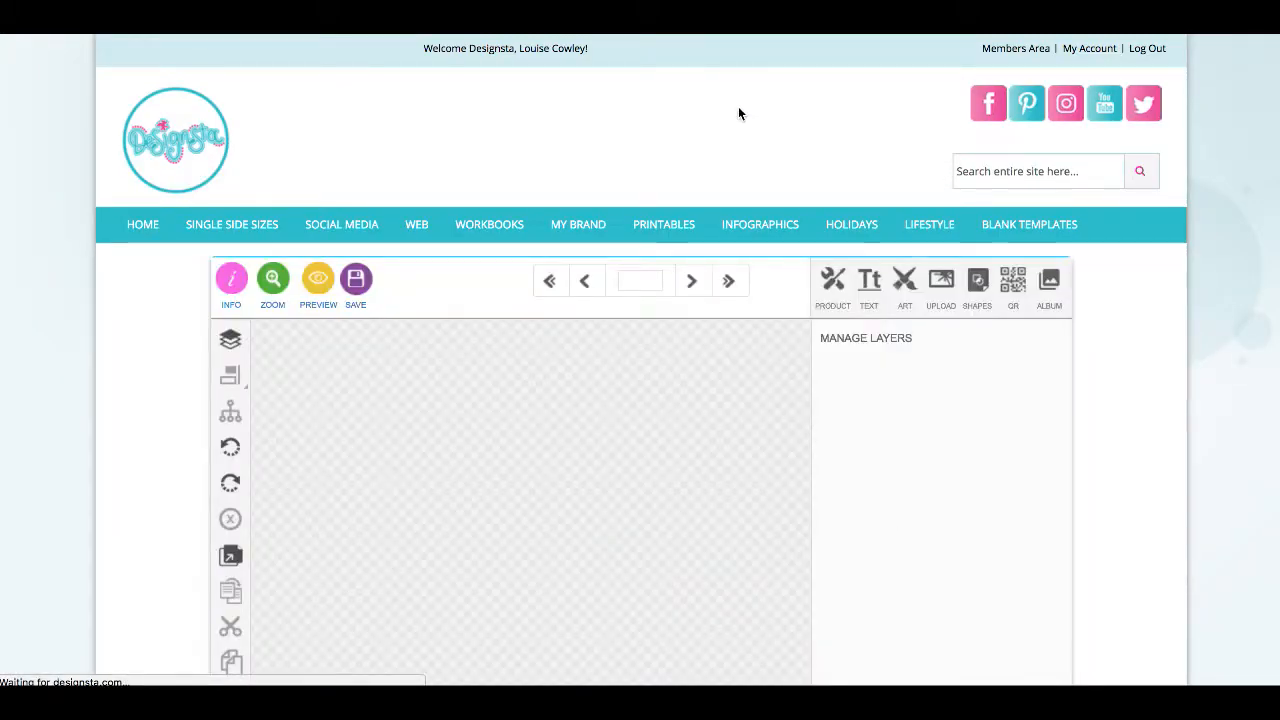
Step: Inspect how the Your Logo design is built by selecting its Your text, Logo text and coloured rays graphic in turn
{"action": "scroll", "coordinate": [739, 112], "scroll_direction": "down", "scroll_amount": 3}
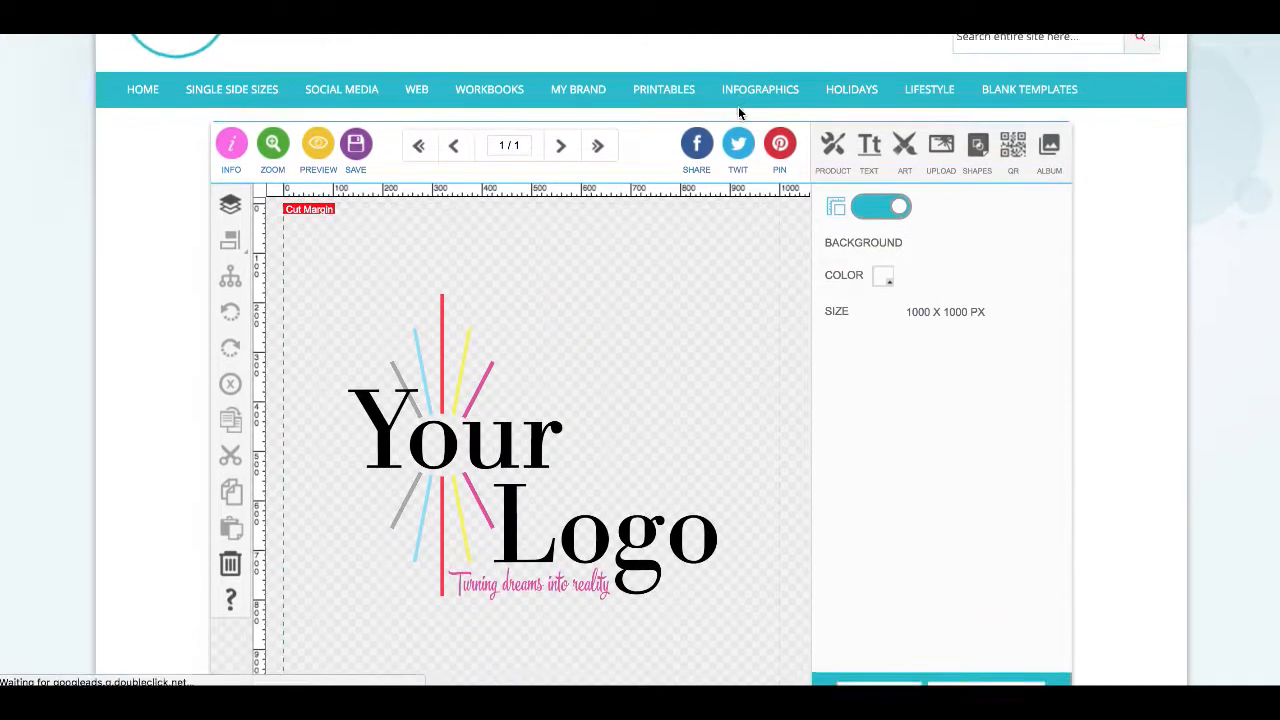
{"action": "scroll", "coordinate": [738, 106], "scroll_direction": "down", "scroll_amount": 2}
{"action": "left_click", "coordinate": [527, 376]}
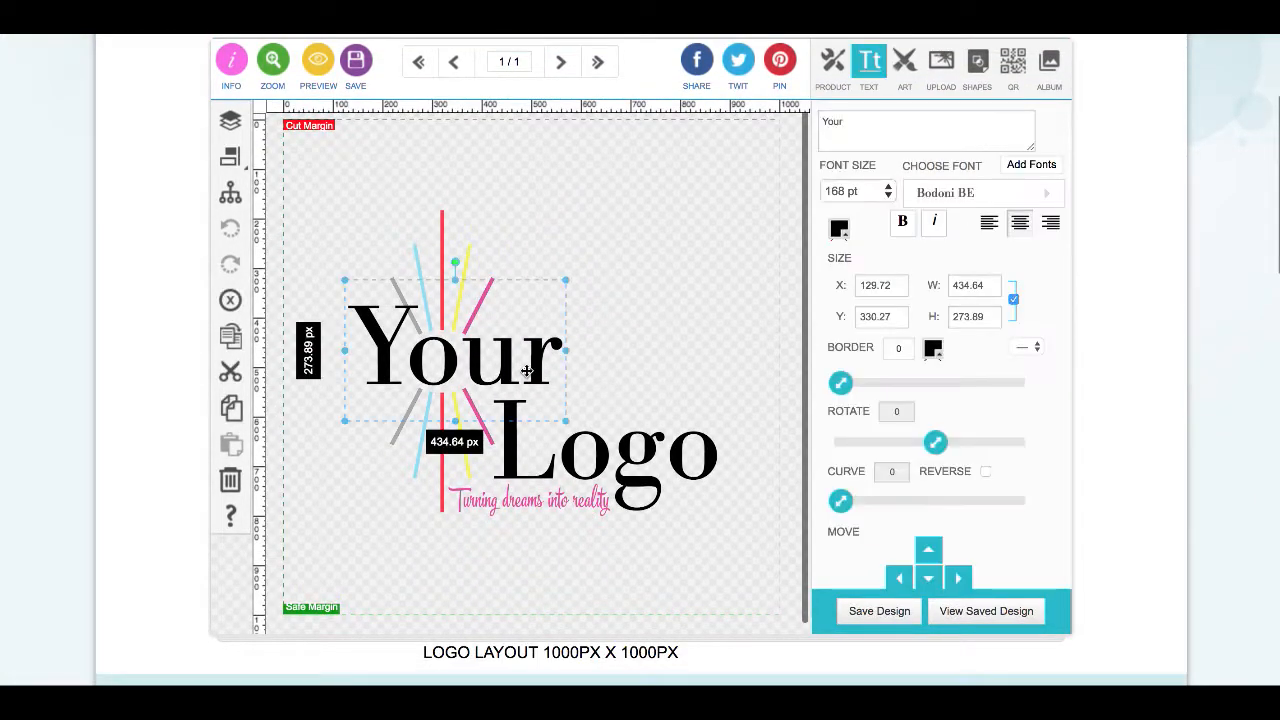
{"action": "left_click", "coordinate": [625, 433]}
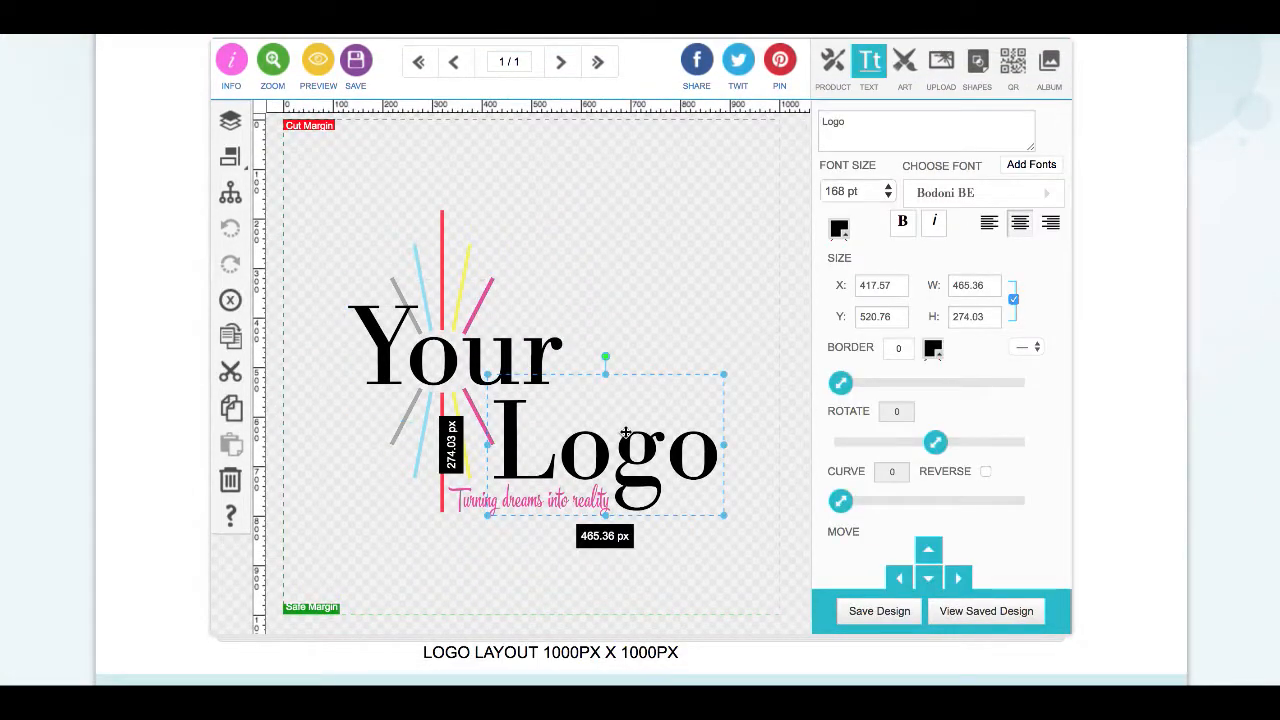
{"action": "left_click", "coordinate": [445, 421]}
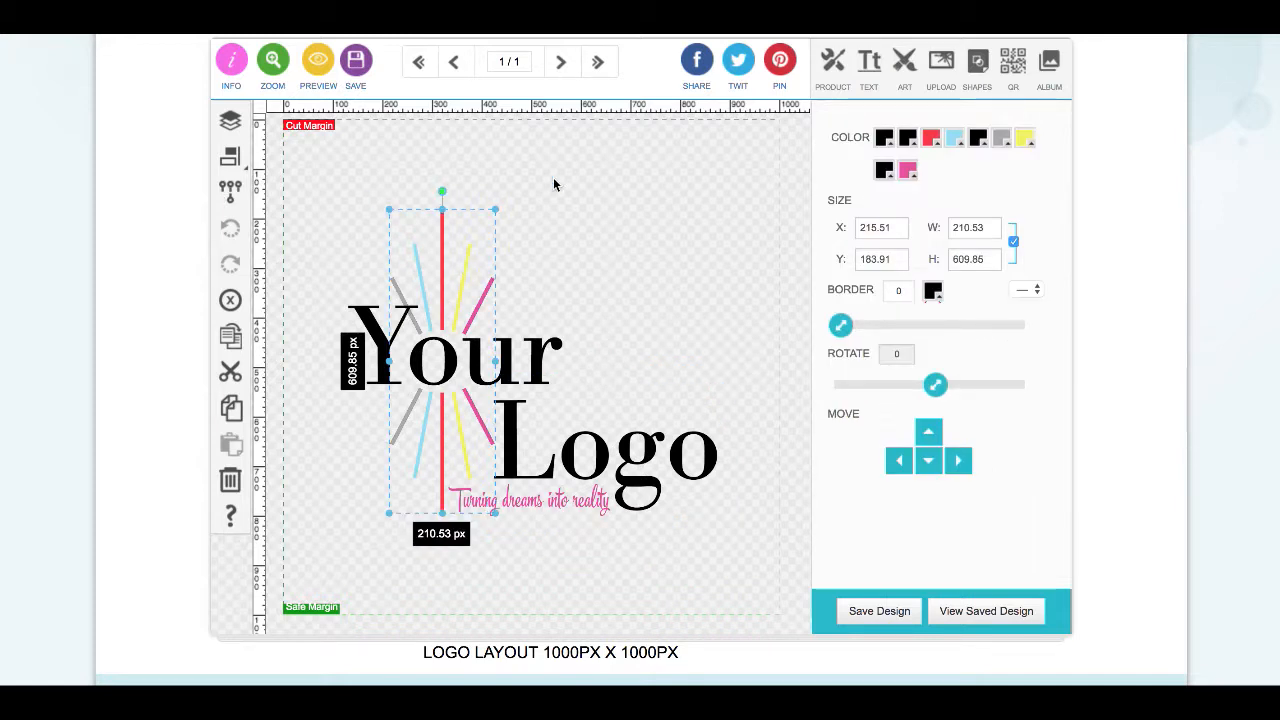
{"action": "left_click", "coordinate": [650, 180]}
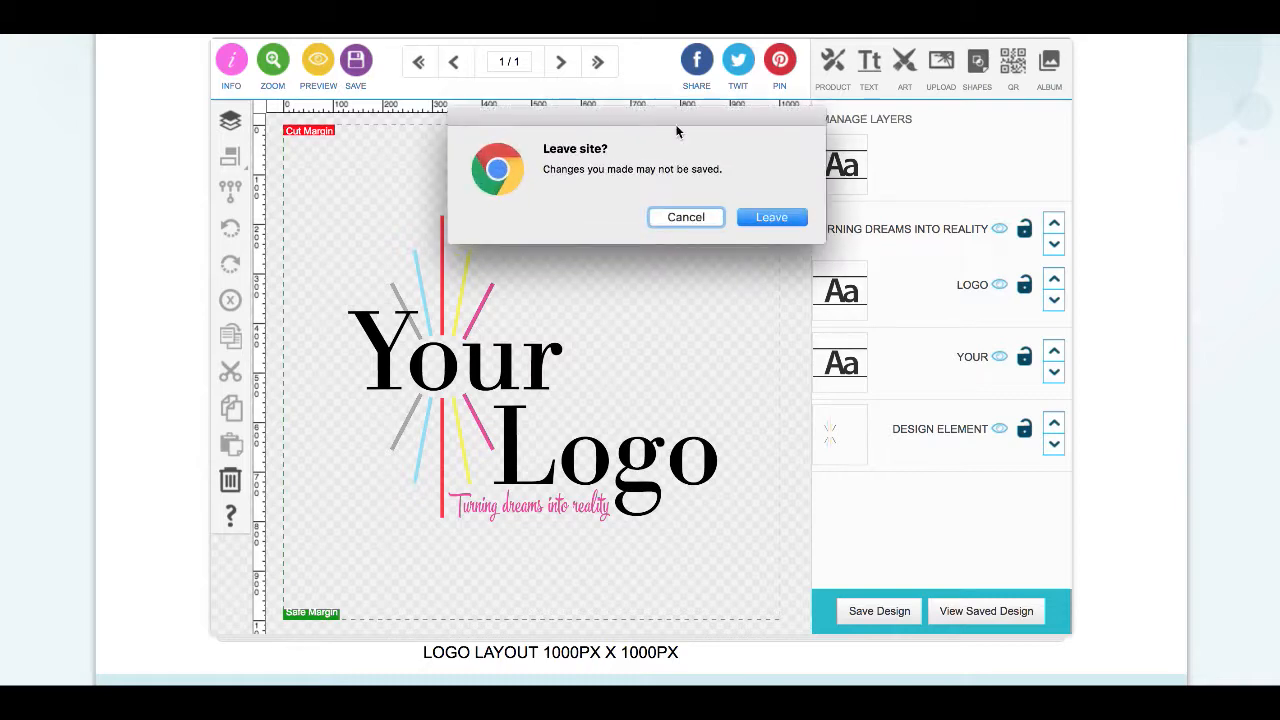
Step: Leave the Your Logo design without saving and open Logo Layout 9 from the template list
{"action": "left_click", "coordinate": [786, 218]}
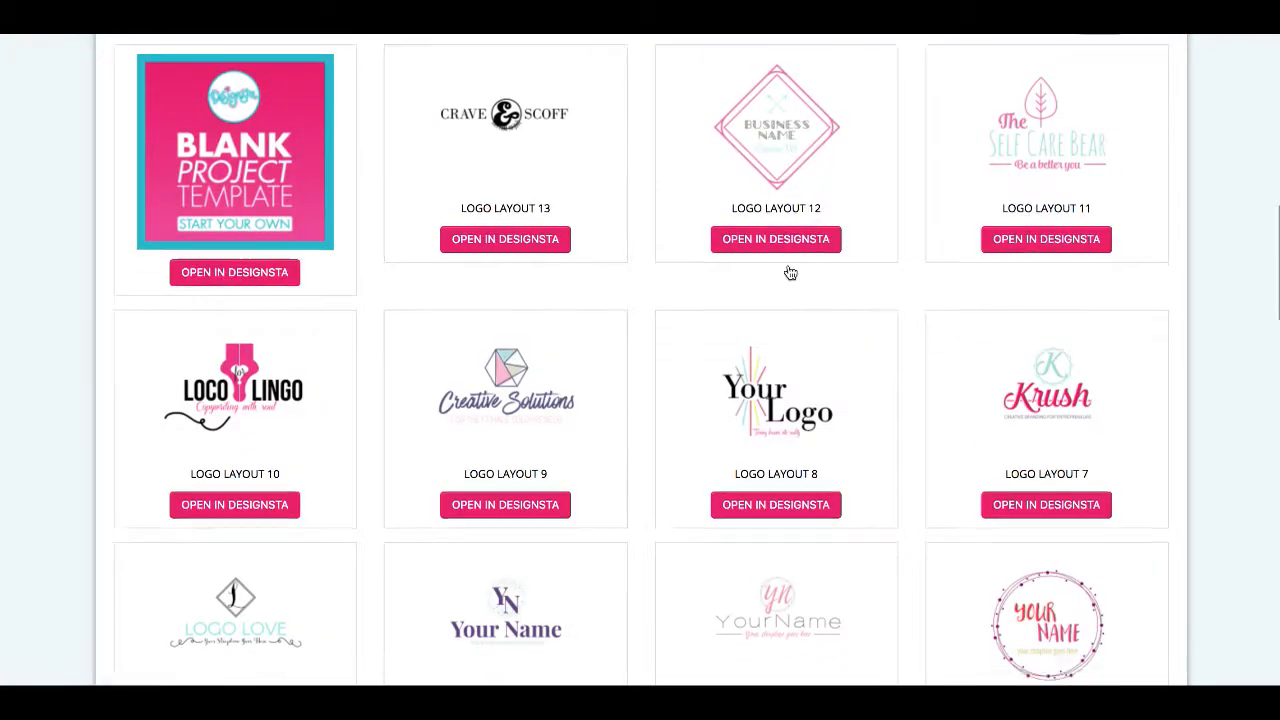
{"action": "left_click", "coordinate": [503, 497]}
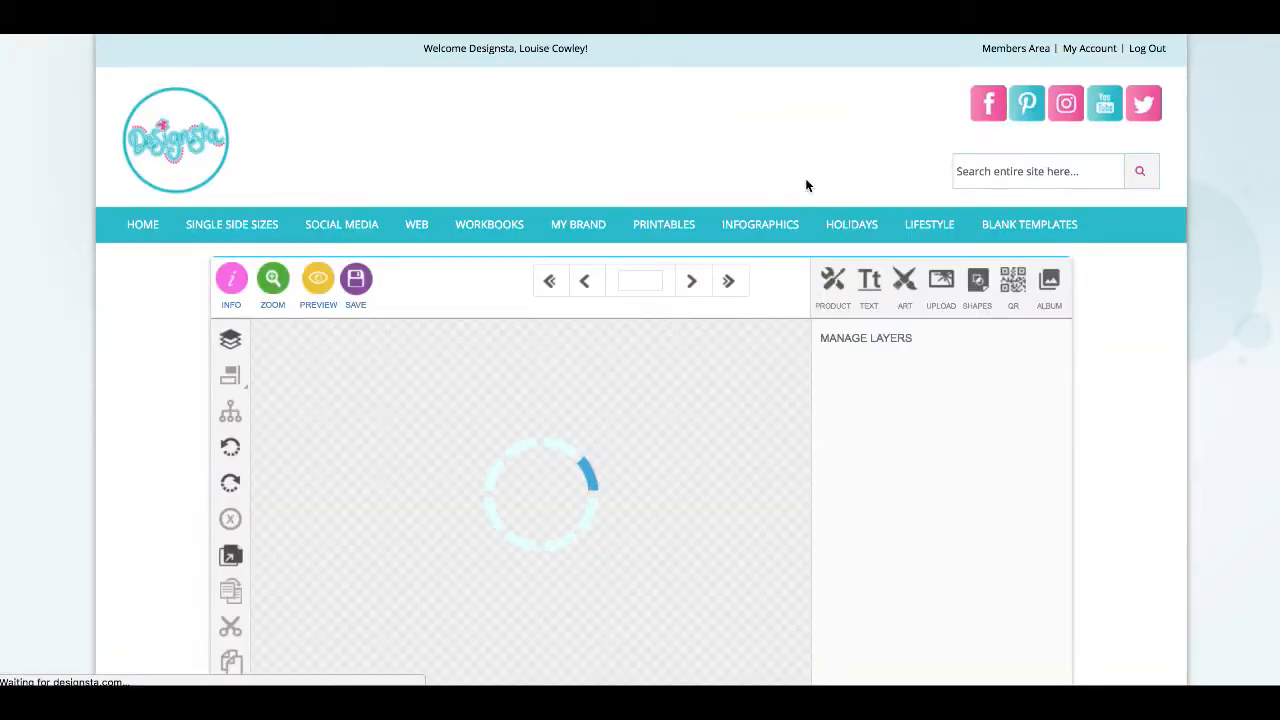
{"action": "scroll", "coordinate": [826, 142], "scroll_direction": "down", "scroll_amount": 2}
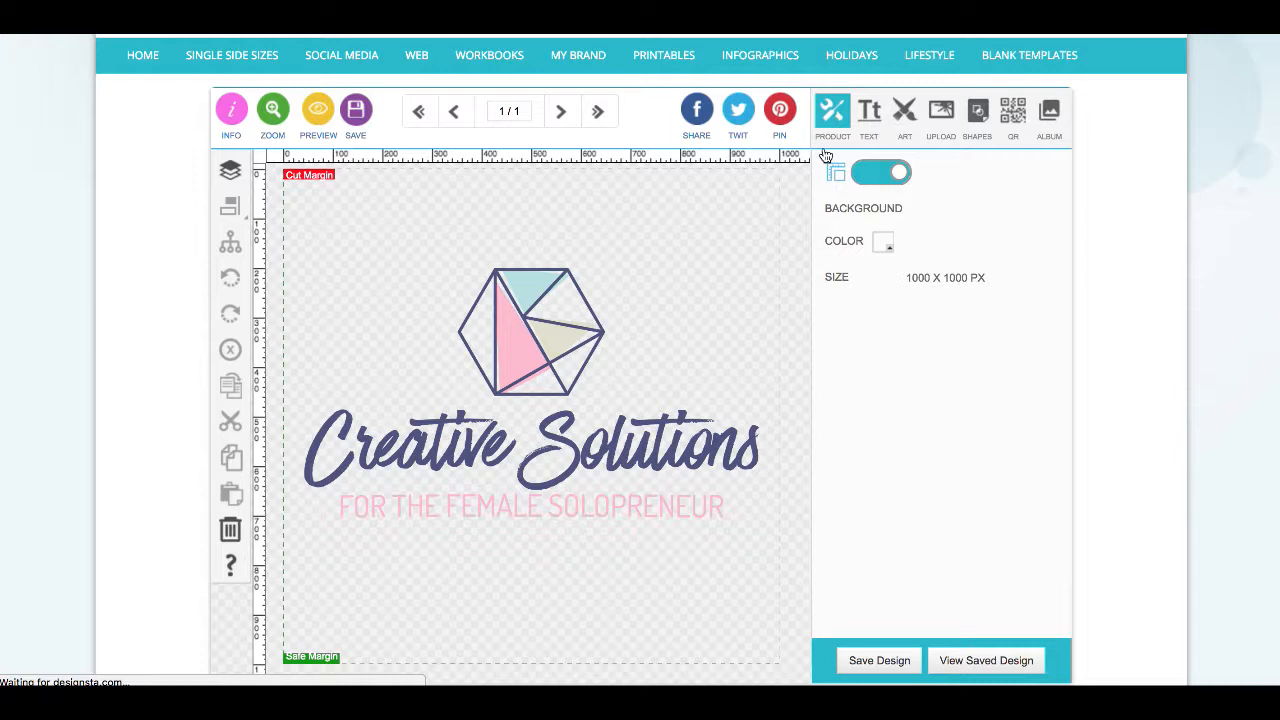
Step: Inspect the Creative Solutions text and the pink triangle inside the hexagon
{"action": "left_click", "coordinate": [649, 440]}
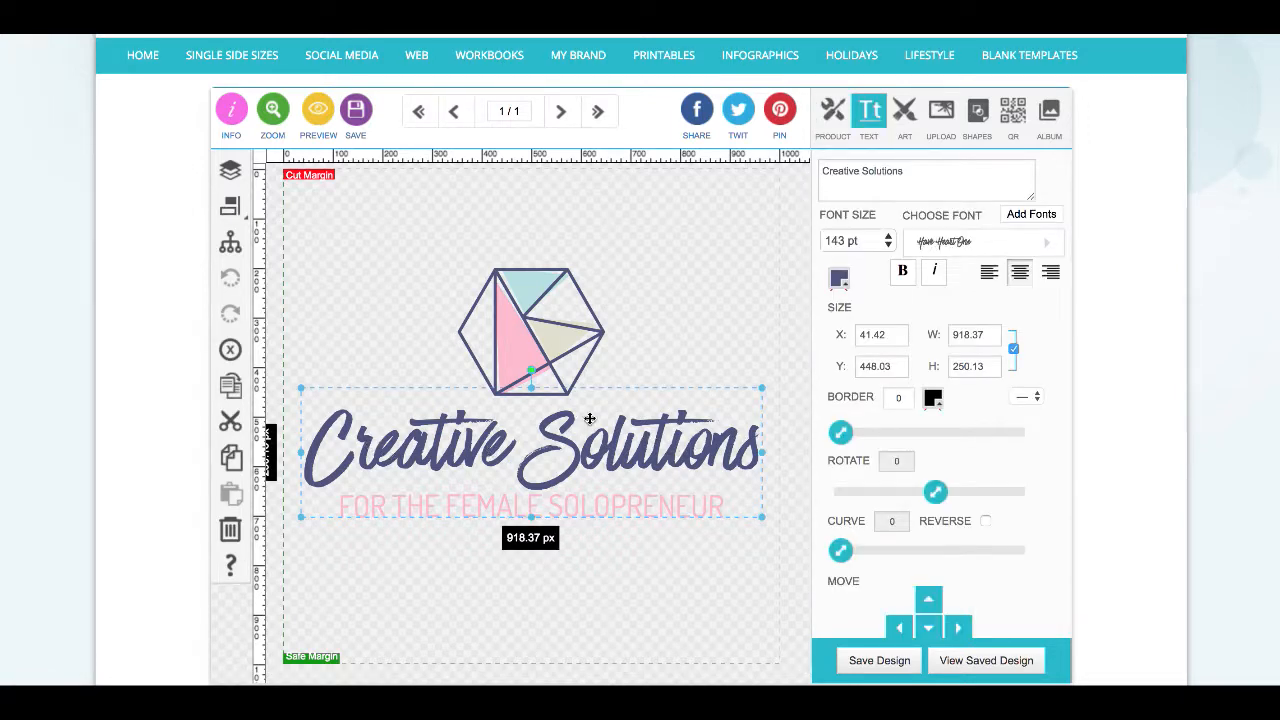
{"action": "left_click", "coordinate": [560, 340]}
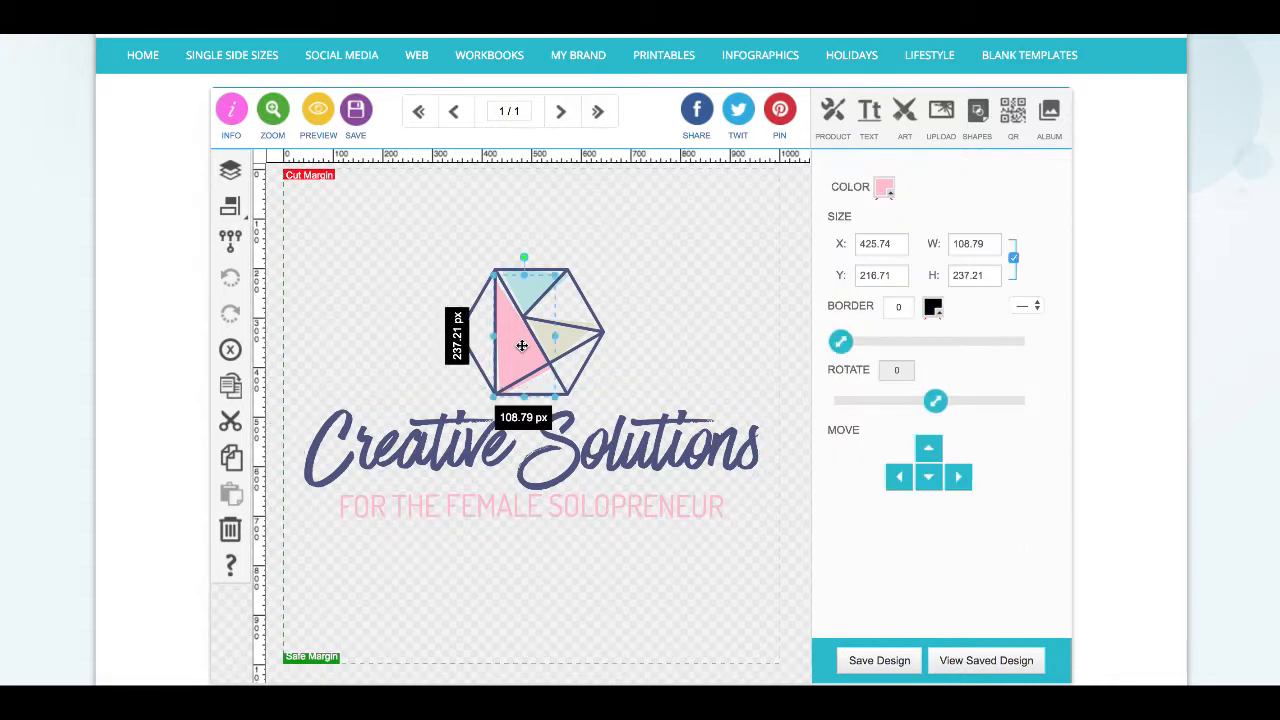
{"action": "left_click", "coordinate": [709, 269]}
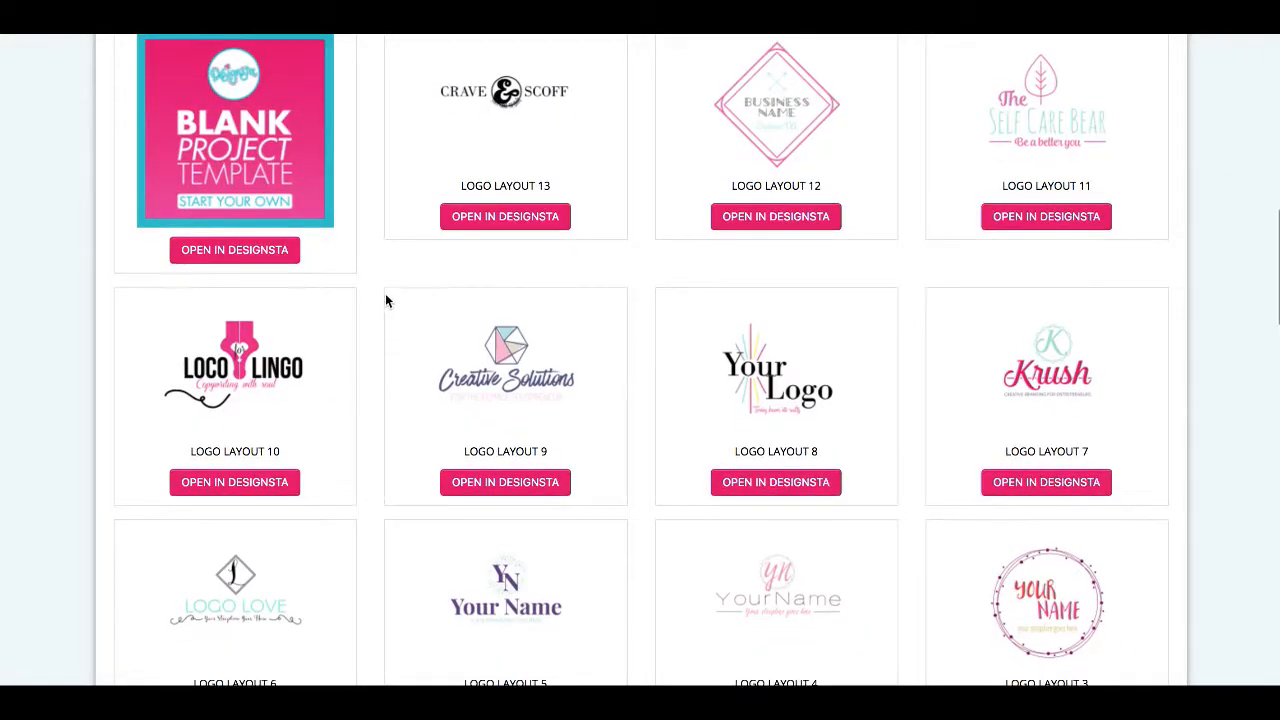
Step: Open Logo Layout 10 from the template list and view the Loco for Lingo design
{"action": "left_click", "coordinate": [240, 488]}
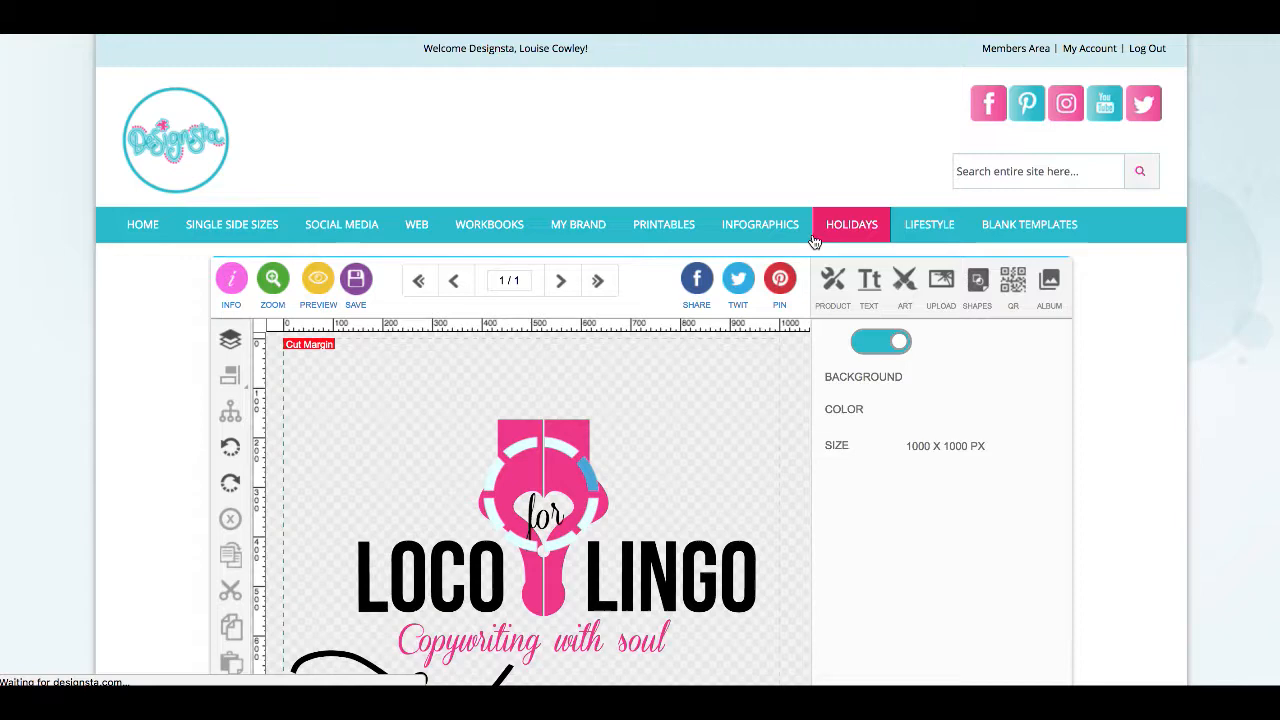
{"action": "scroll", "coordinate": [815, 242], "scroll_direction": "down", "scroll_amount": 1}
{"action": "scroll", "coordinate": [815, 243], "scroll_direction": "up", "scroll_amount": 1}
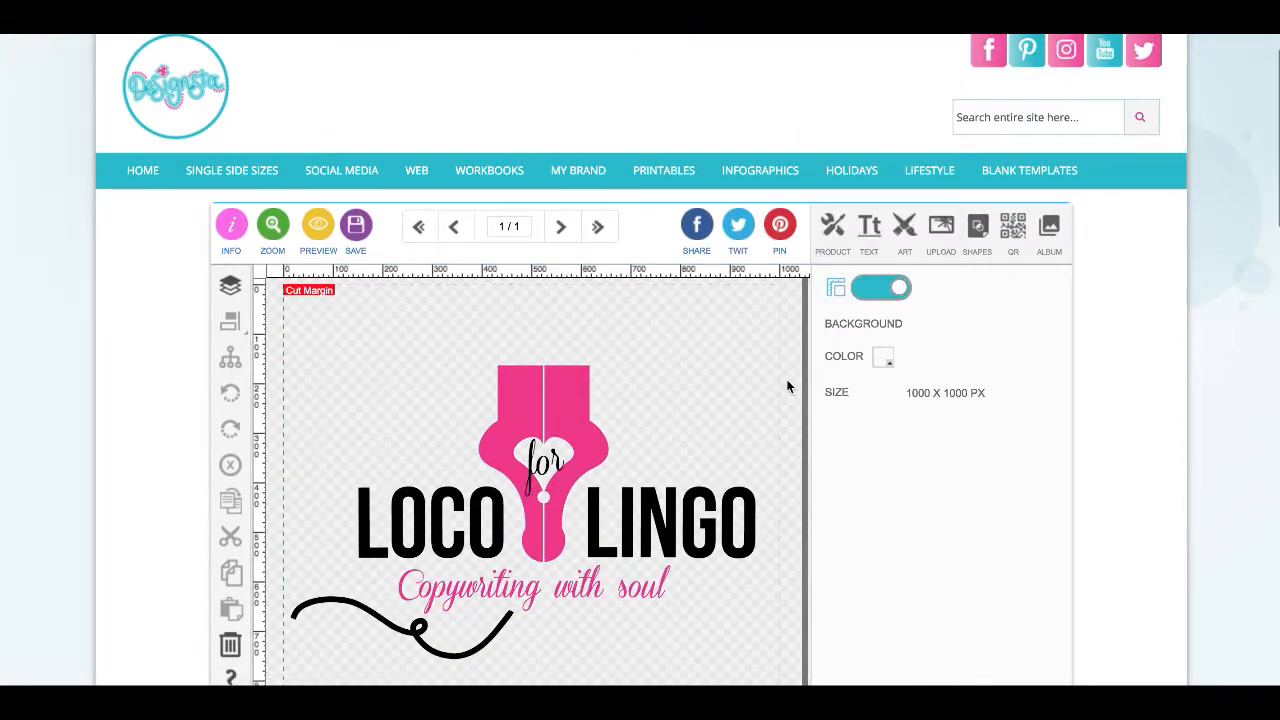
Step: Inspect the pink pen nib graphic in the Loco for Lingo design by selecting and then deselecting it
{"action": "scroll", "coordinate": [787, 387], "scroll_direction": "down", "scroll_amount": 2}
{"action": "scroll", "coordinate": [787, 387], "scroll_direction": "down", "scroll_amount": 1}
{"action": "scroll", "coordinate": [787, 387], "scroll_direction": "up", "scroll_amount": 1}
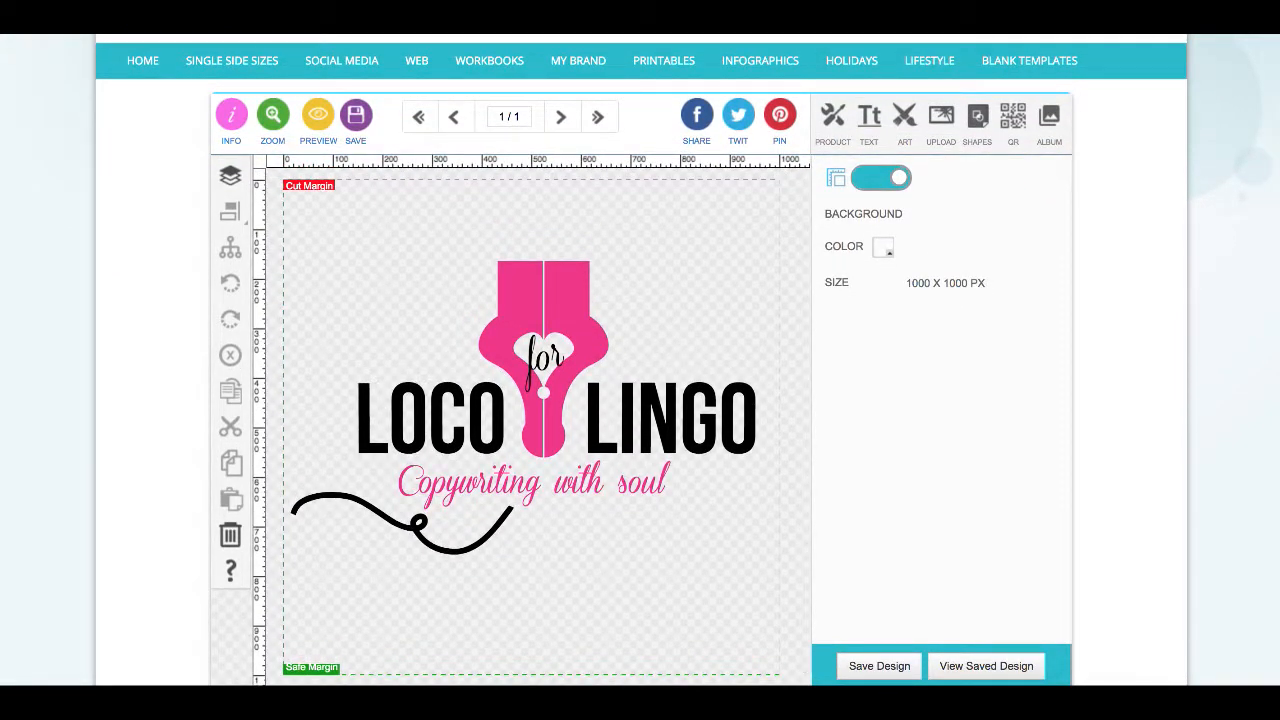
{"action": "left_click", "coordinate": [563, 267]}
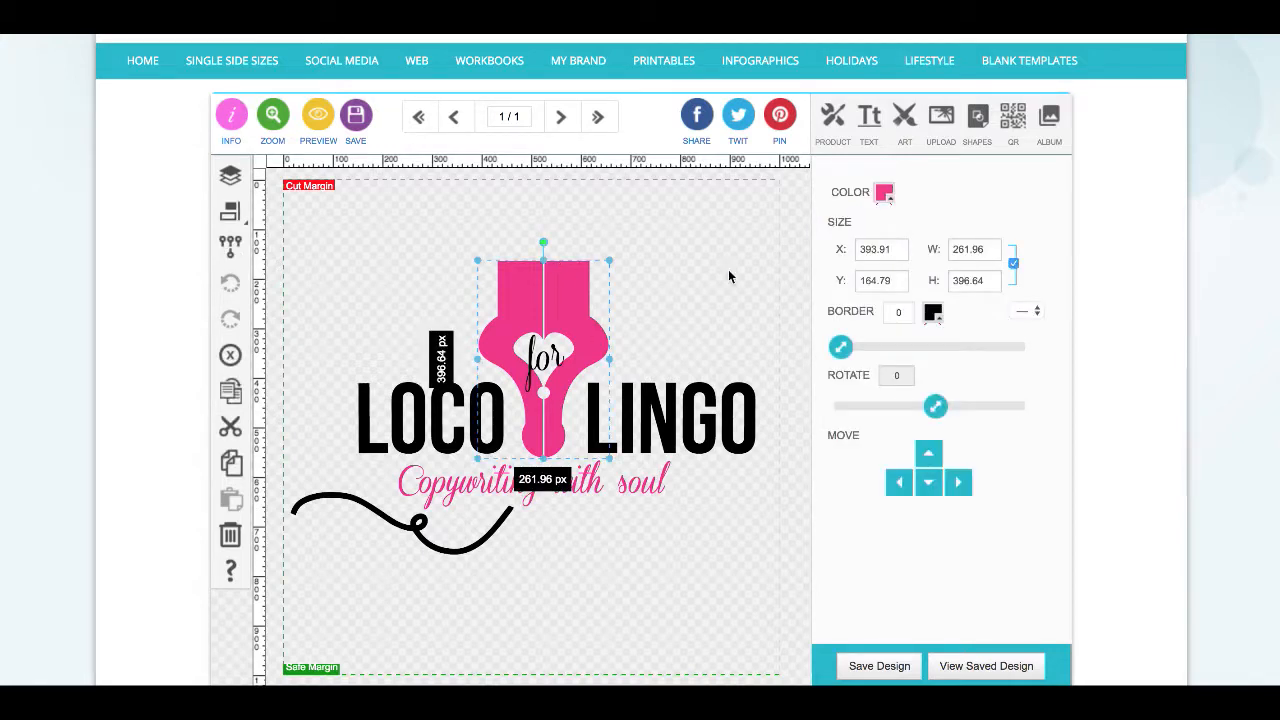
{"action": "left_click", "coordinate": [770, 273]}
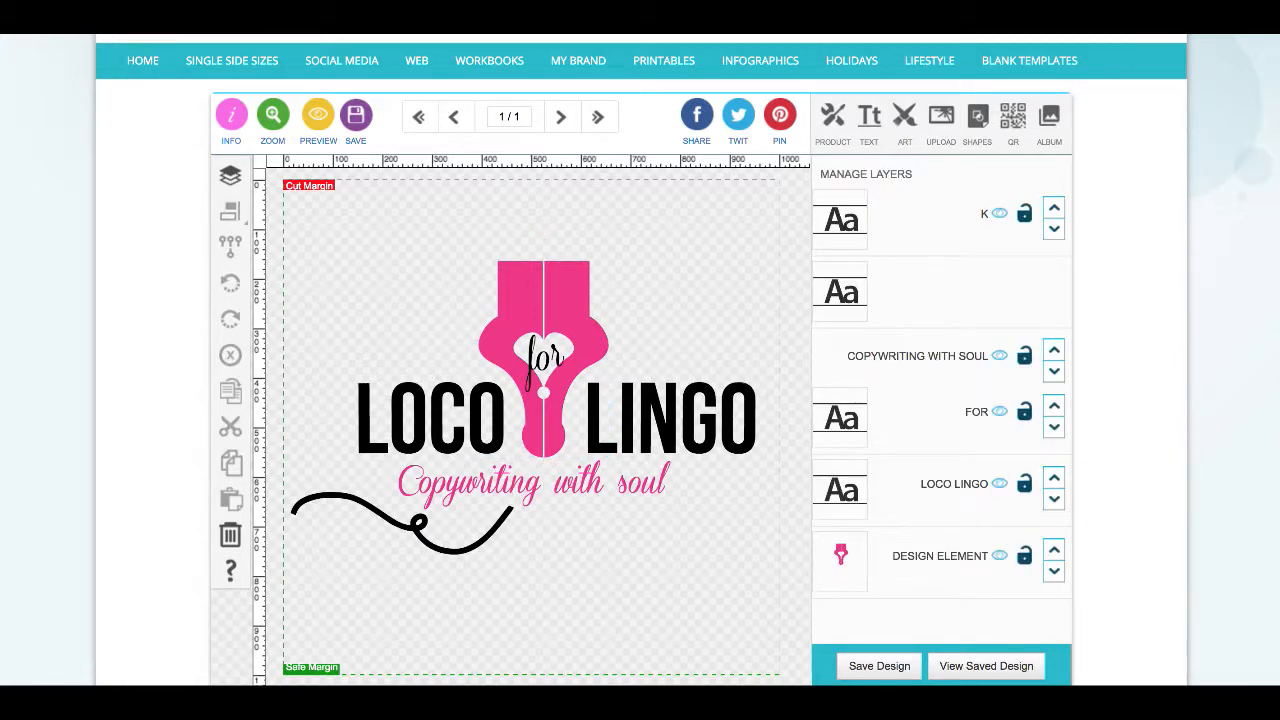
Step: Leave the Loco for Lingo design without saving and open Logo Layout 11 from the template list
{"action": "left_click", "coordinate": [20, 22]}
{"action": "left_click", "coordinate": [768, 215]}
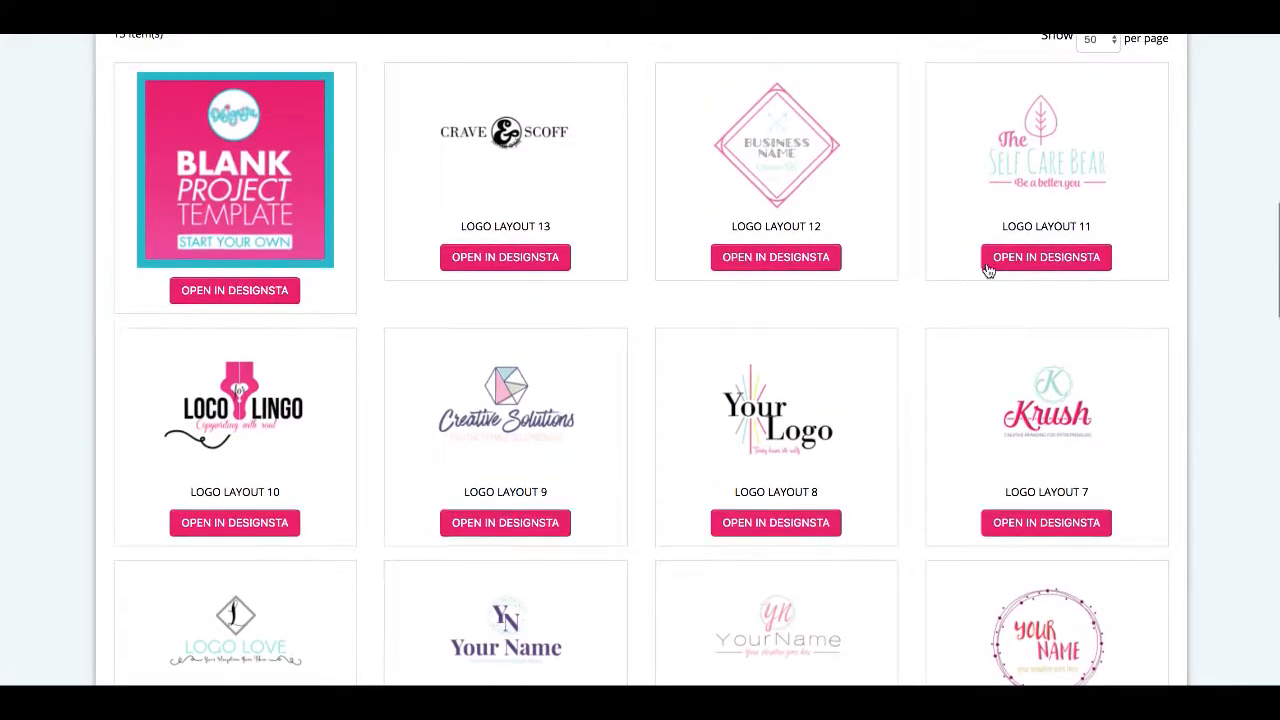
{"action": "left_click", "coordinate": [1037, 257]}
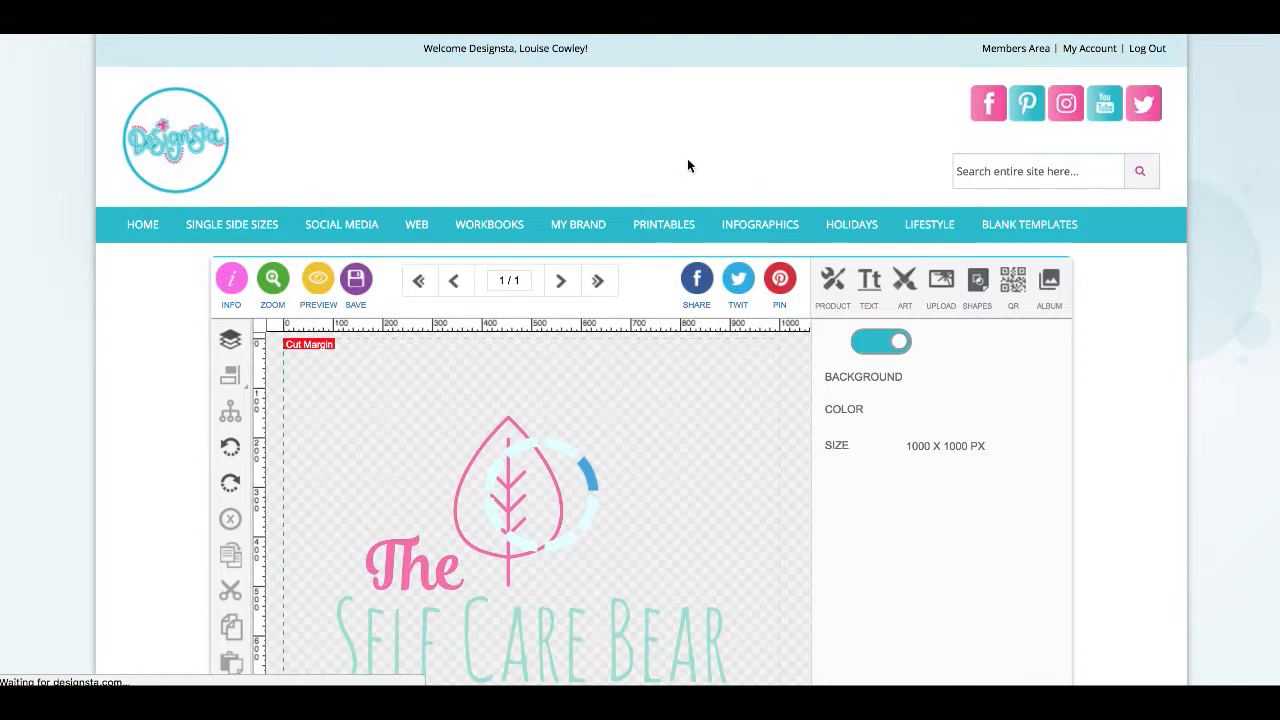
Step: Inspect the Self Care Bear text in the opened design and deselect it to view the design's layers
{"action": "scroll", "coordinate": [716, 147], "scroll_direction": "down", "scroll_amount": 1}
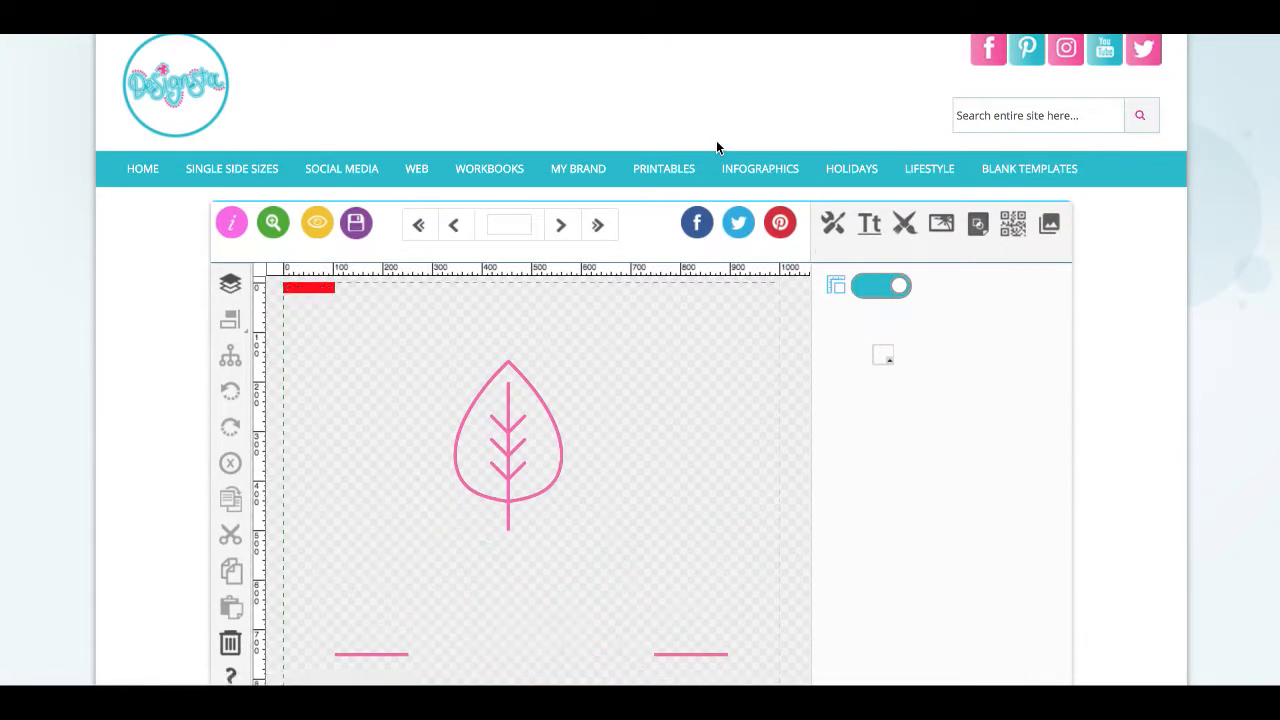
{"action": "scroll", "coordinate": [716, 146], "scroll_direction": "down", "scroll_amount": 1}
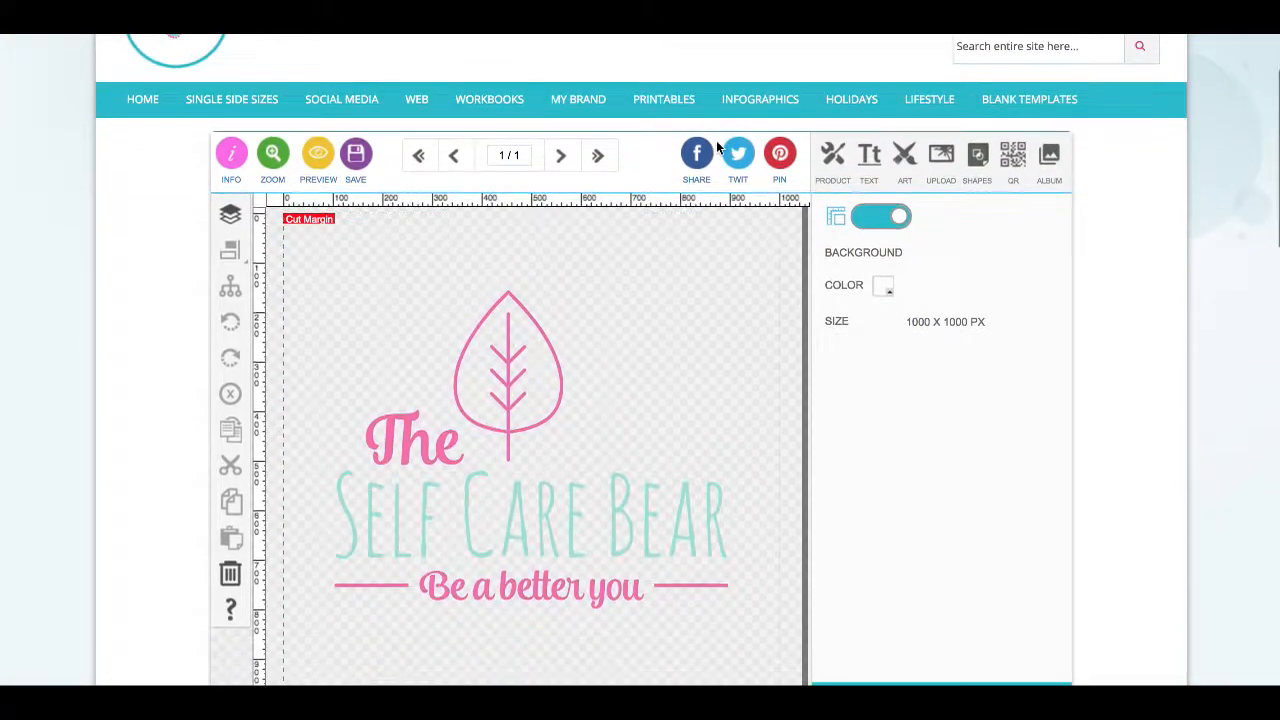
{"action": "left_click", "coordinate": [580, 535]}
{"action": "left_click", "coordinate": [716, 390]}
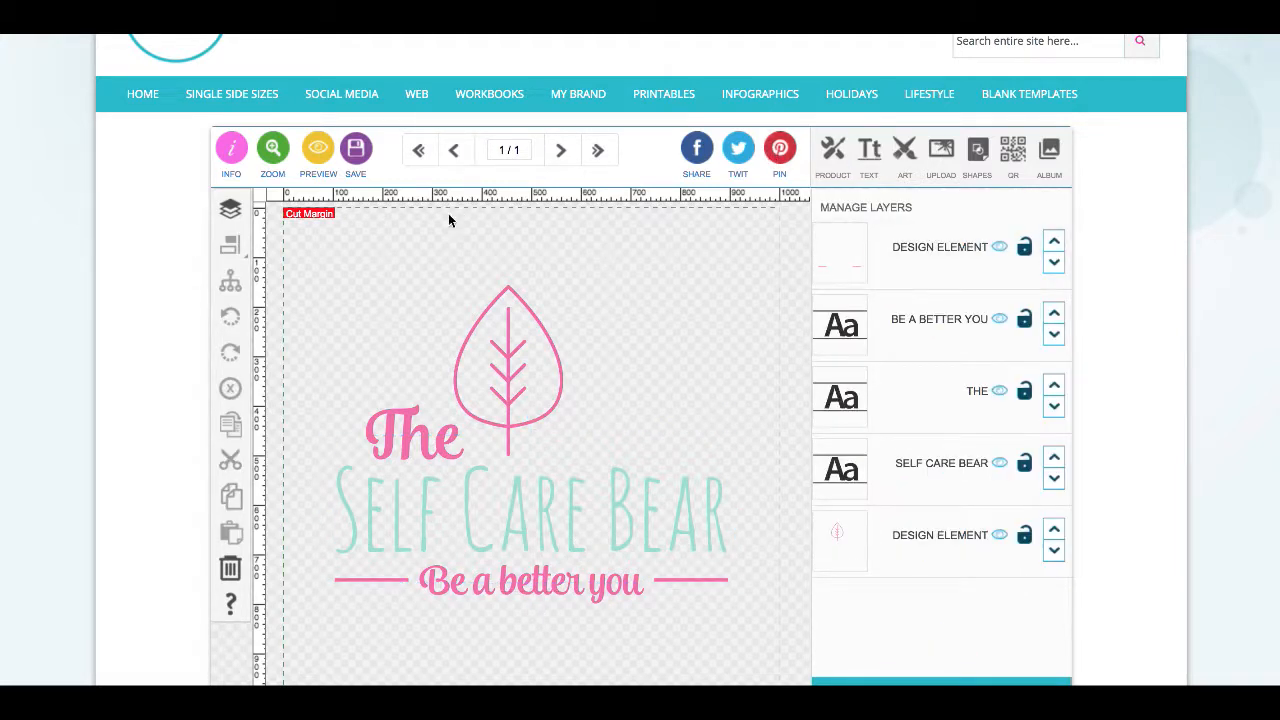
Step: Browse the Arrows / Shapes category of the art library and look over the list of other art categories
{"action": "left_click", "coordinate": [906, 155]}
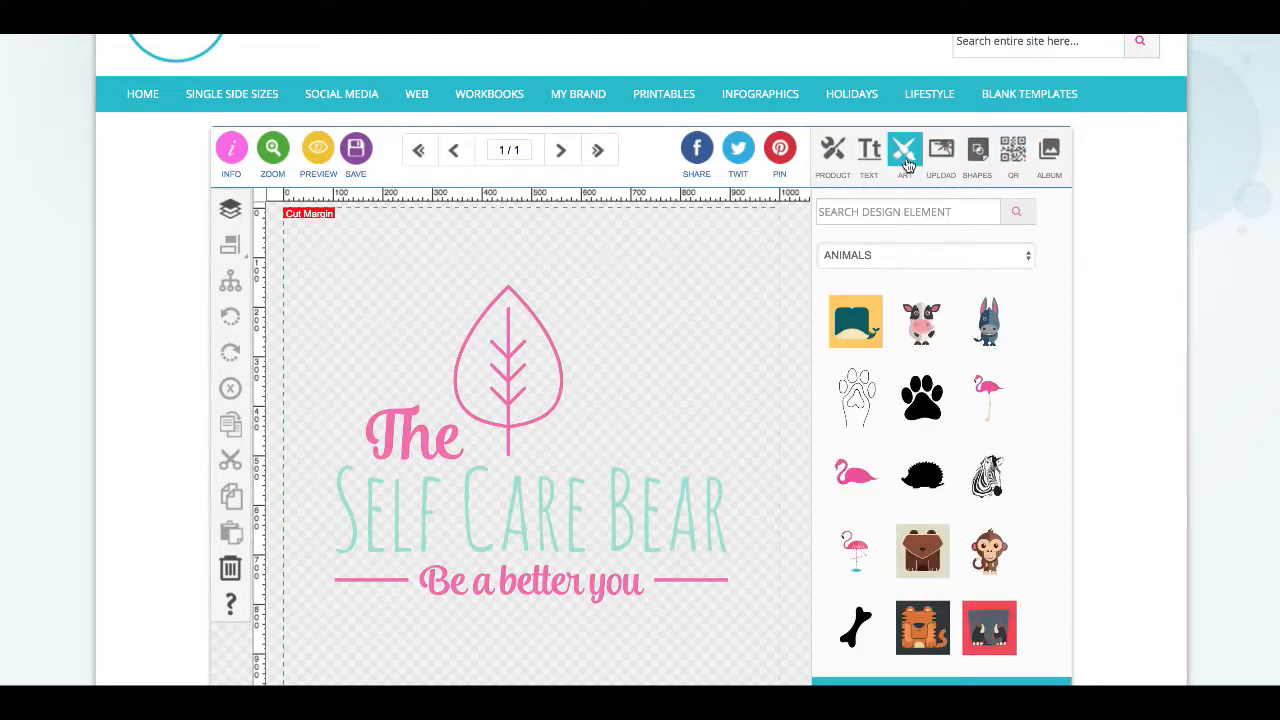
{"action": "left_click", "coordinate": [892, 262]}
{"action": "left_click", "coordinate": [894, 272]}
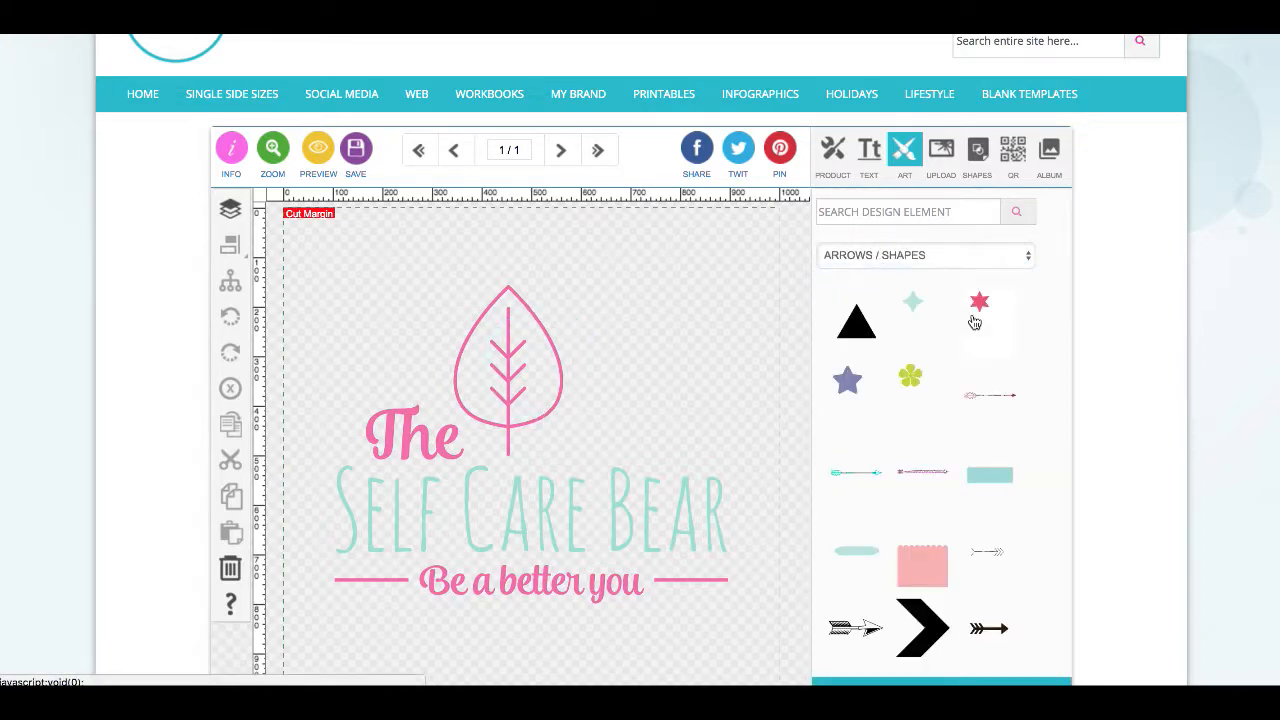
{"action": "scroll", "coordinate": [975, 322], "scroll_direction": "down", "scroll_amount": 10}
{"action": "scroll", "coordinate": [975, 322], "scroll_direction": "down", "scroll_amount": 10}
{"action": "scroll", "coordinate": [975, 325], "scroll_direction": "down", "scroll_amount": 2}
{"action": "left_click", "coordinate": [931, 257]}
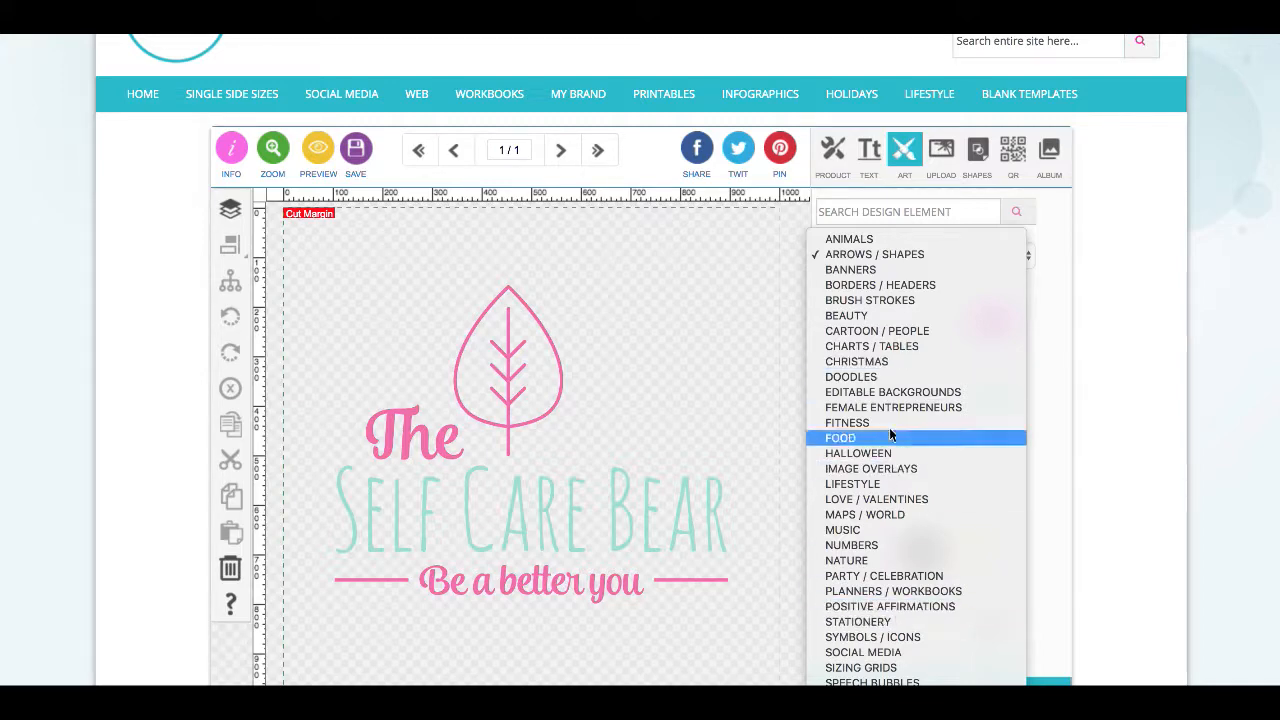
{"action": "left_click", "coordinate": [789, 272]}
Step: Inspect the pink leaf graphic above the Self Care Bear text, then deselect it
{"action": "scroll", "coordinate": [790, 277], "scroll_direction": "down", "scroll_amount": 1}
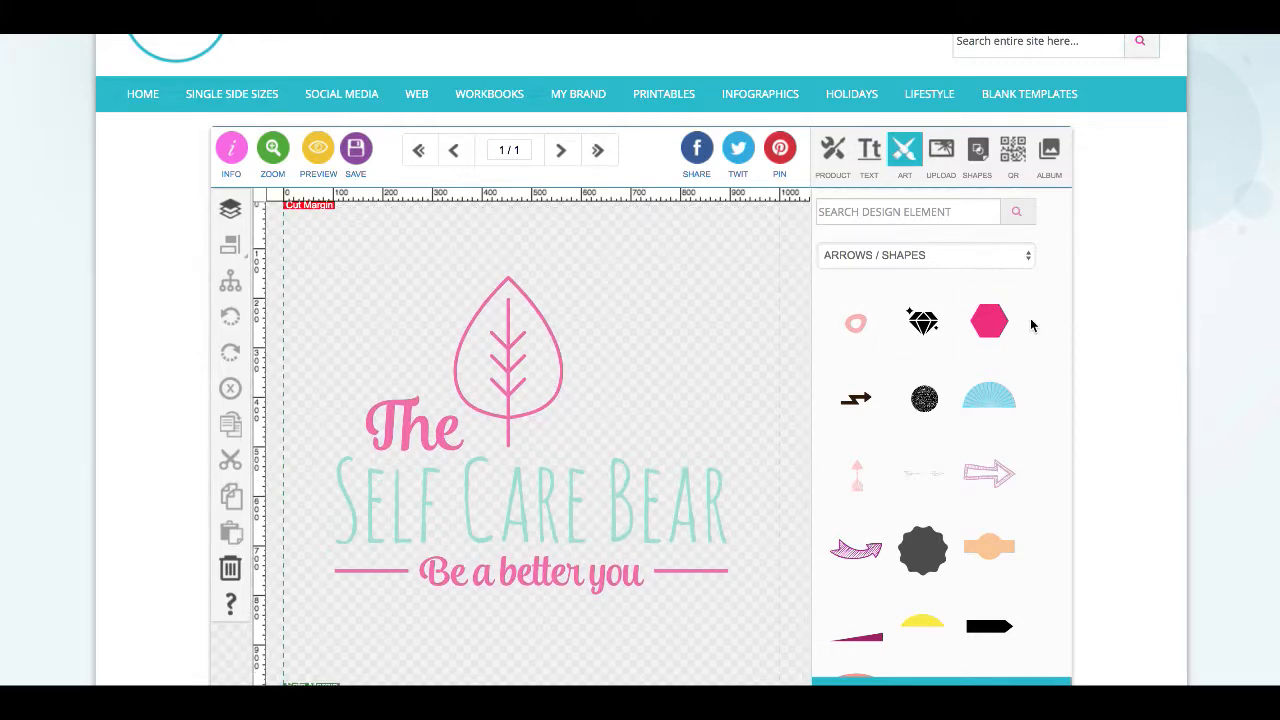
{"action": "scroll", "coordinate": [724, 316], "scroll_direction": "down", "scroll_amount": 2}
{"action": "scroll", "coordinate": [724, 316], "scroll_direction": "up", "scroll_amount": 1}
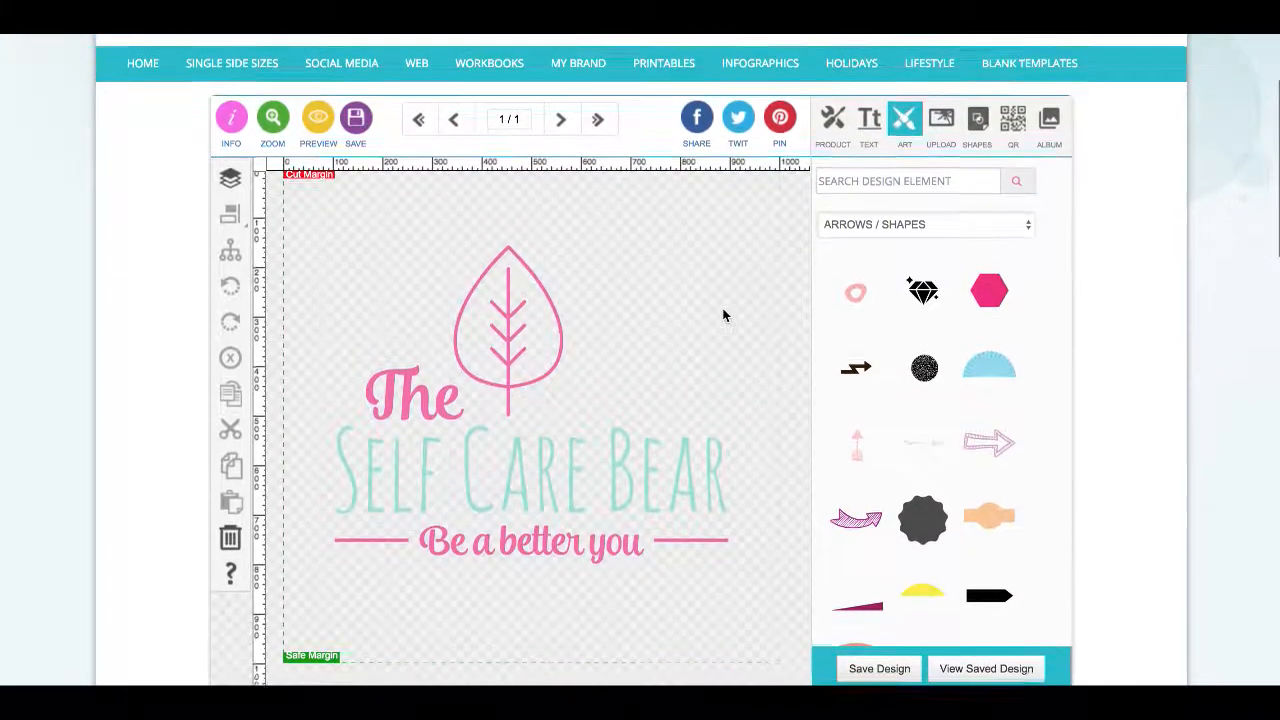
{"action": "left_click", "coordinate": [508, 393]}
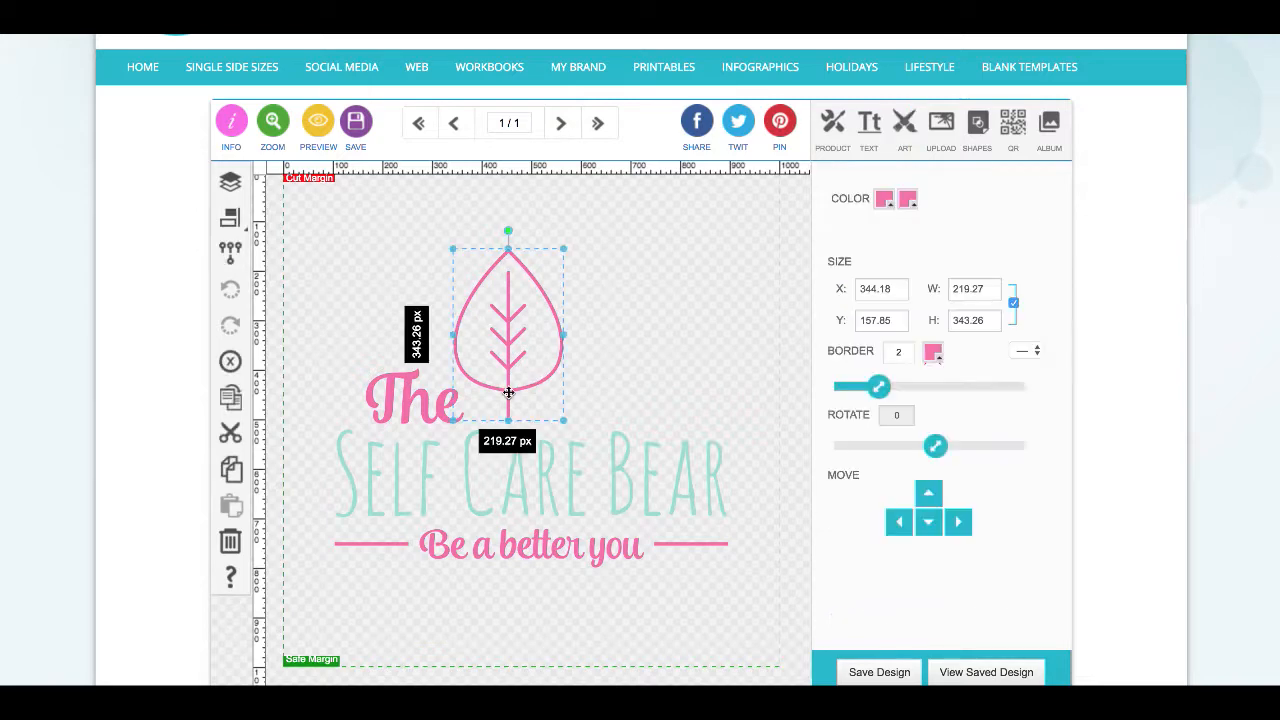
{"action": "left_click", "coordinate": [776, 339]}
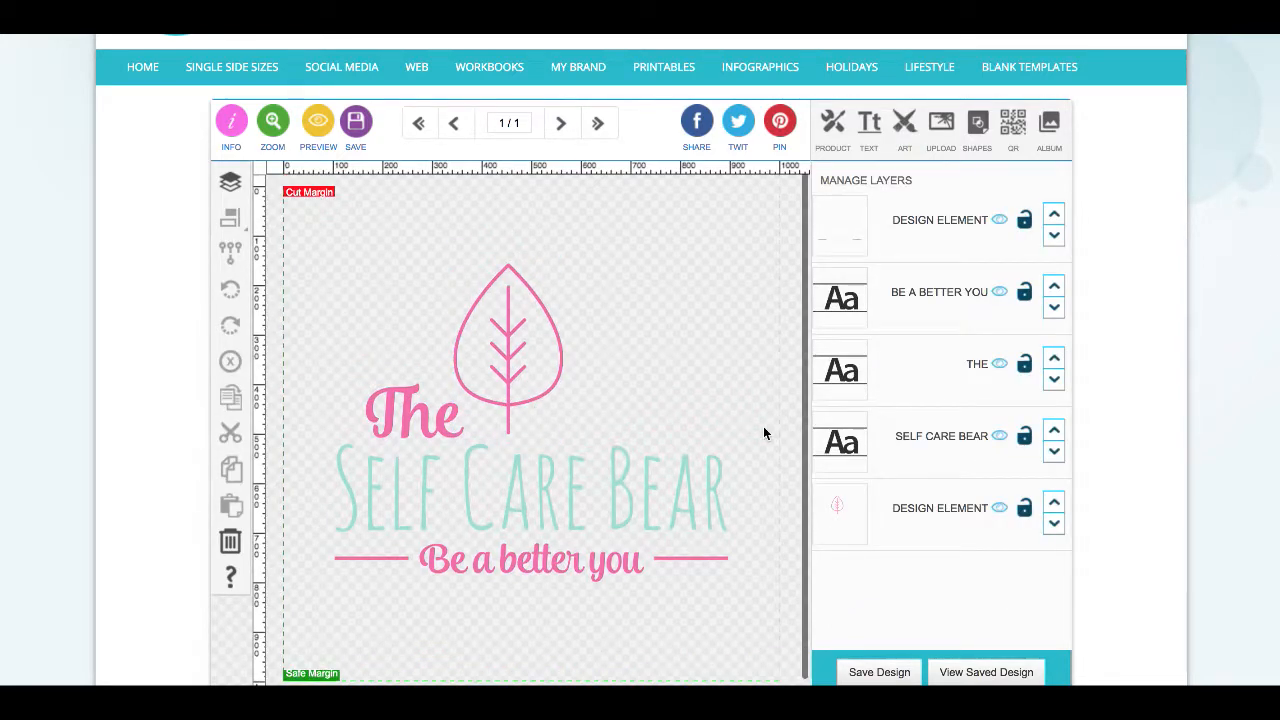